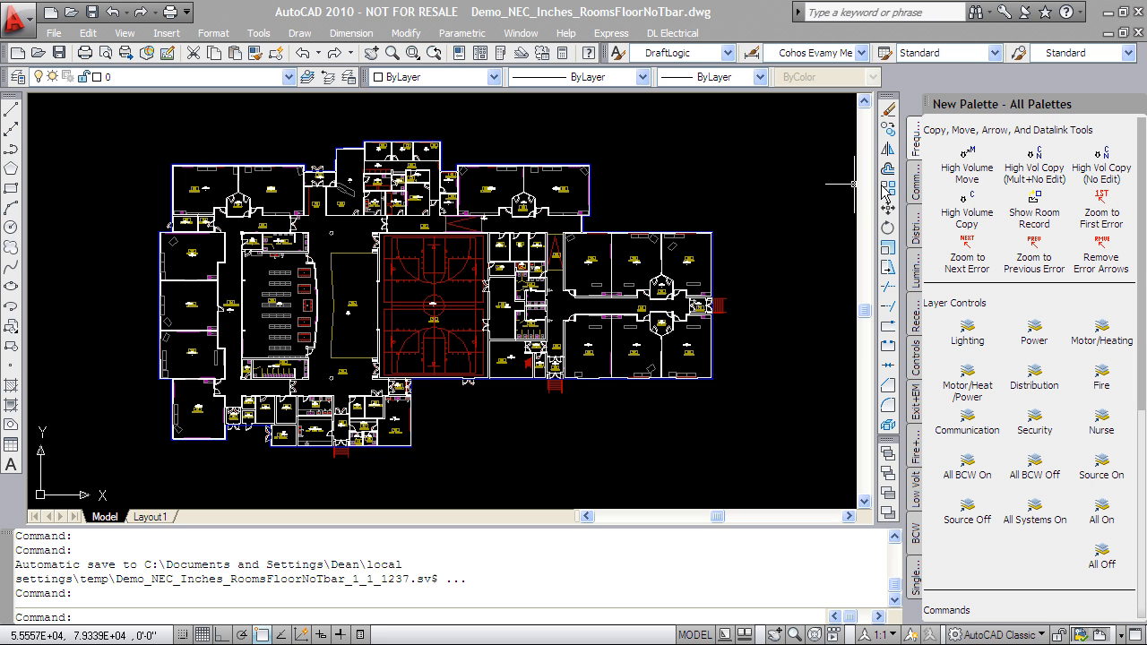
- Place a mass ceiling grid in all T-Bar rooms, 24 horizontal by 48 vertical, rejecting middle-of-room alignment for all rooms, with rotation angle 0
left_click(915, 195)
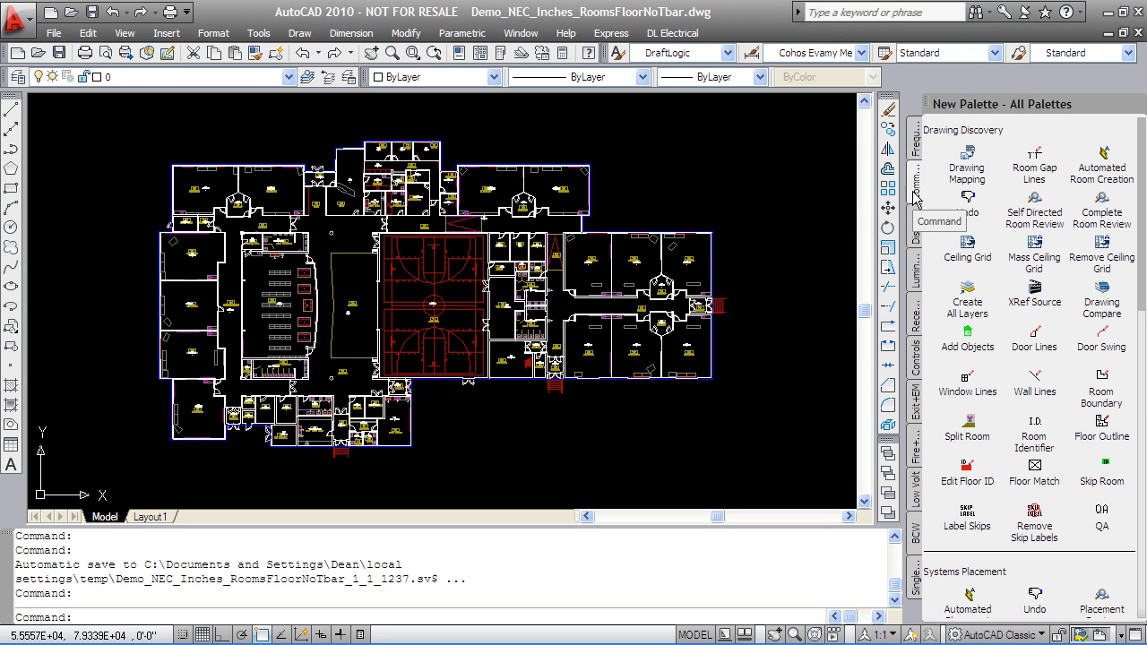
left_click(1036, 243)
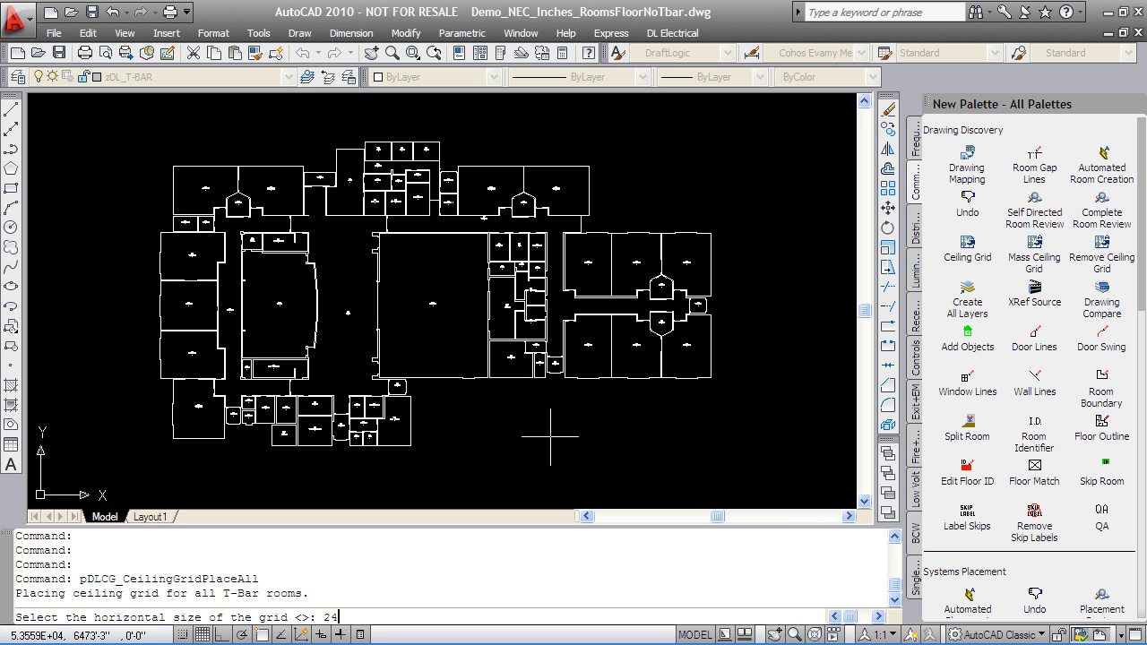
key("Return")
type("48")
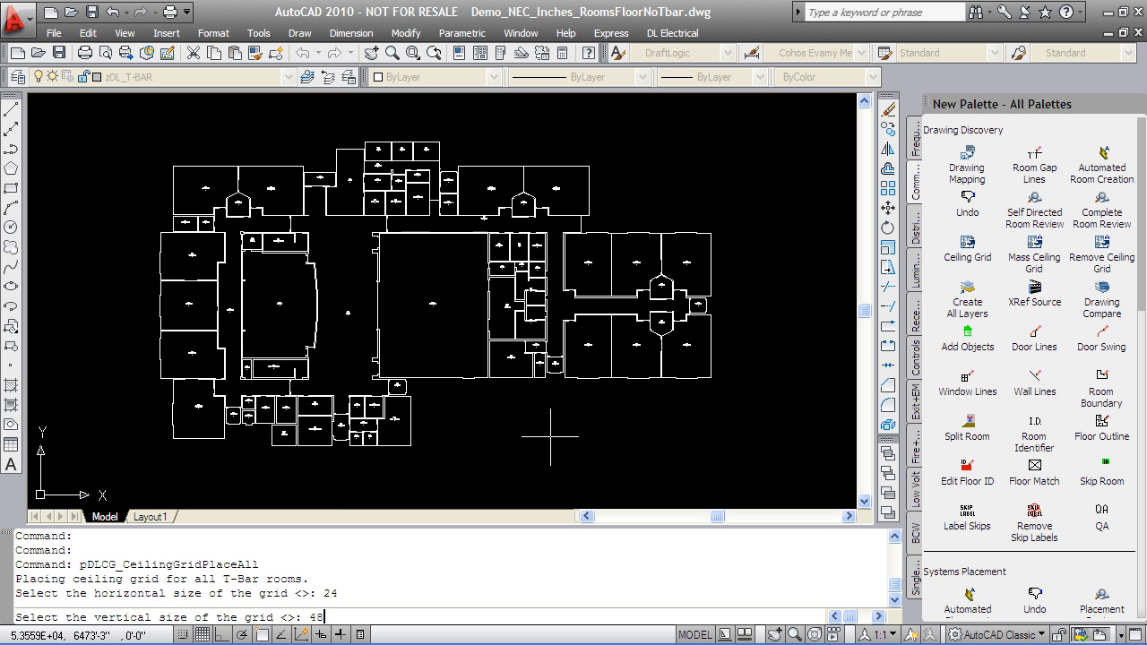
key("Return")
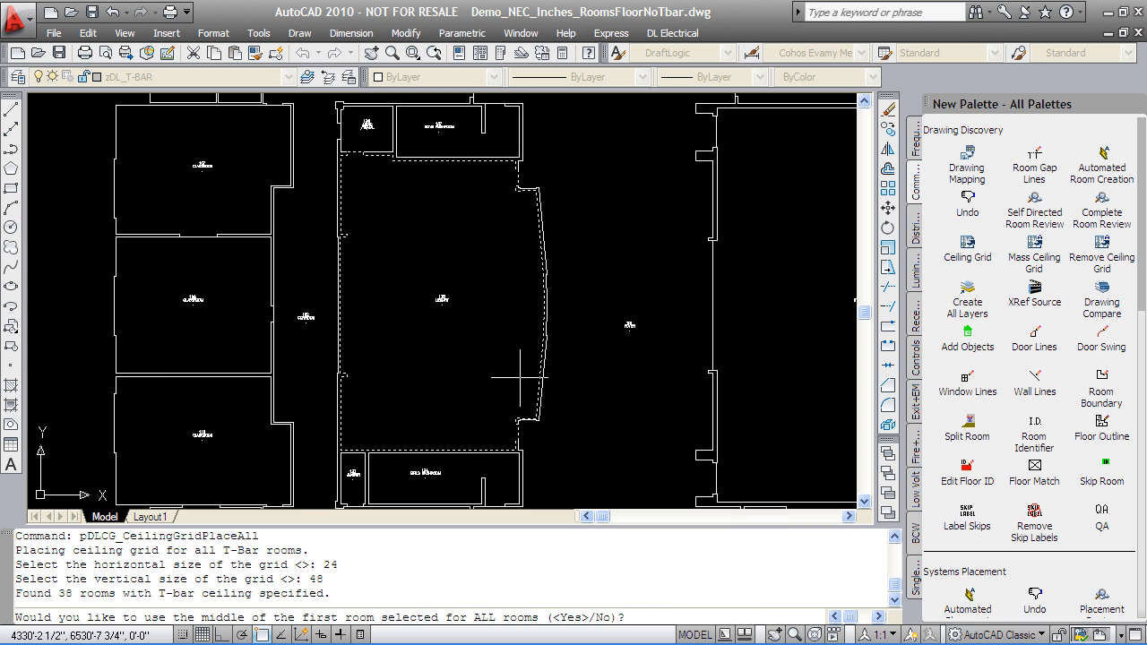
type("n")
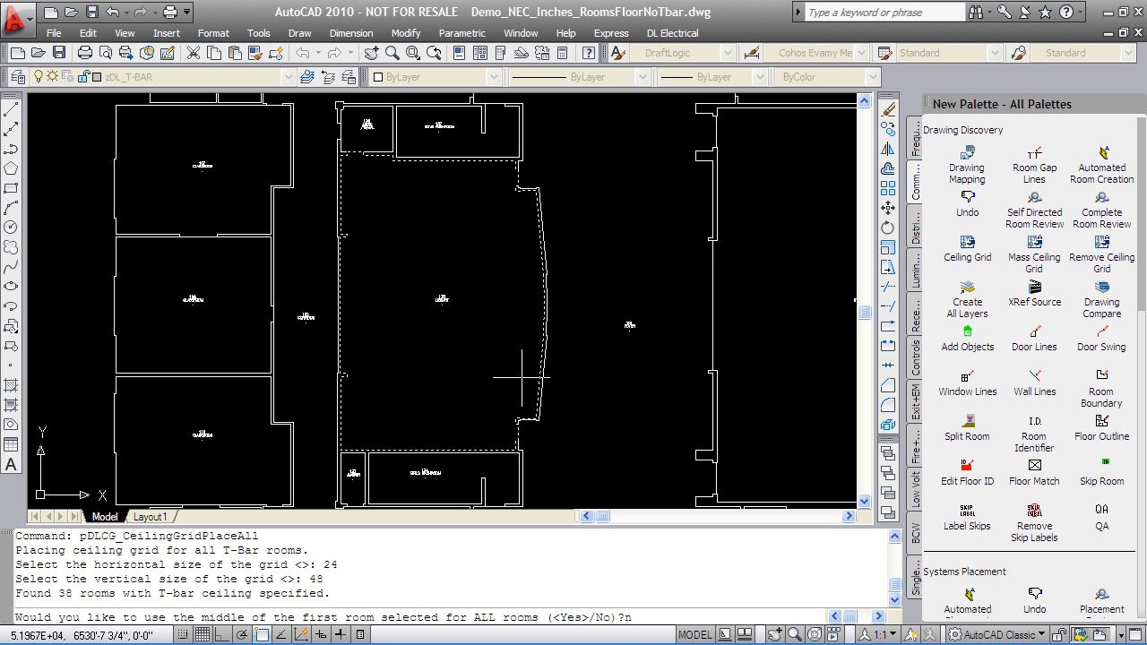
key("Return")
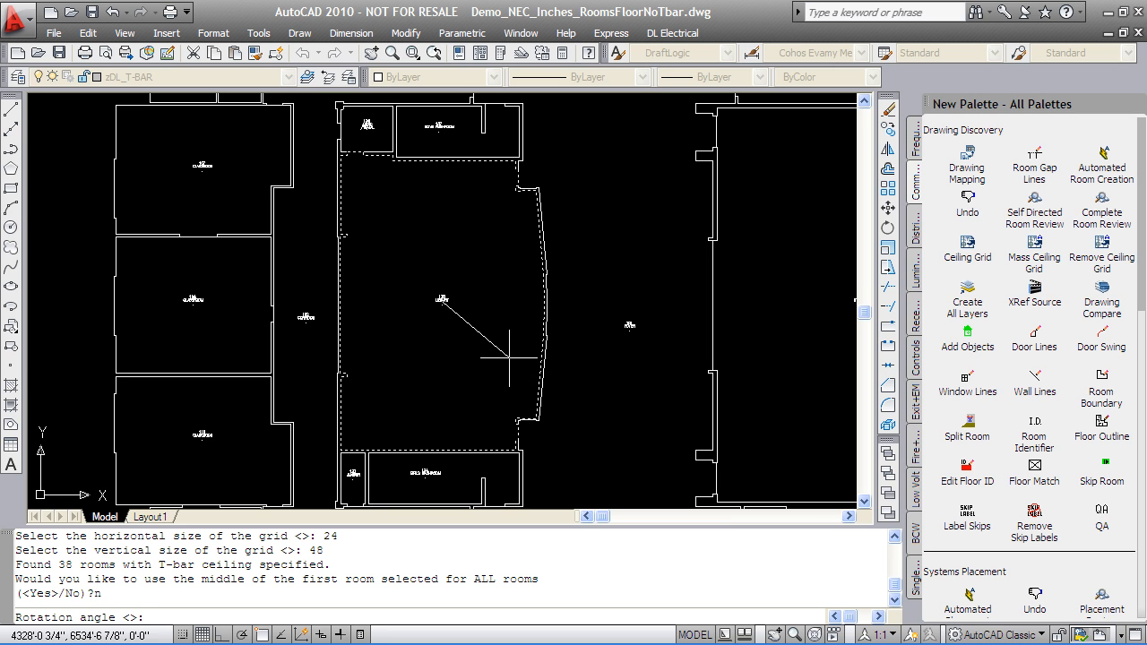
type("0")
key("Return")
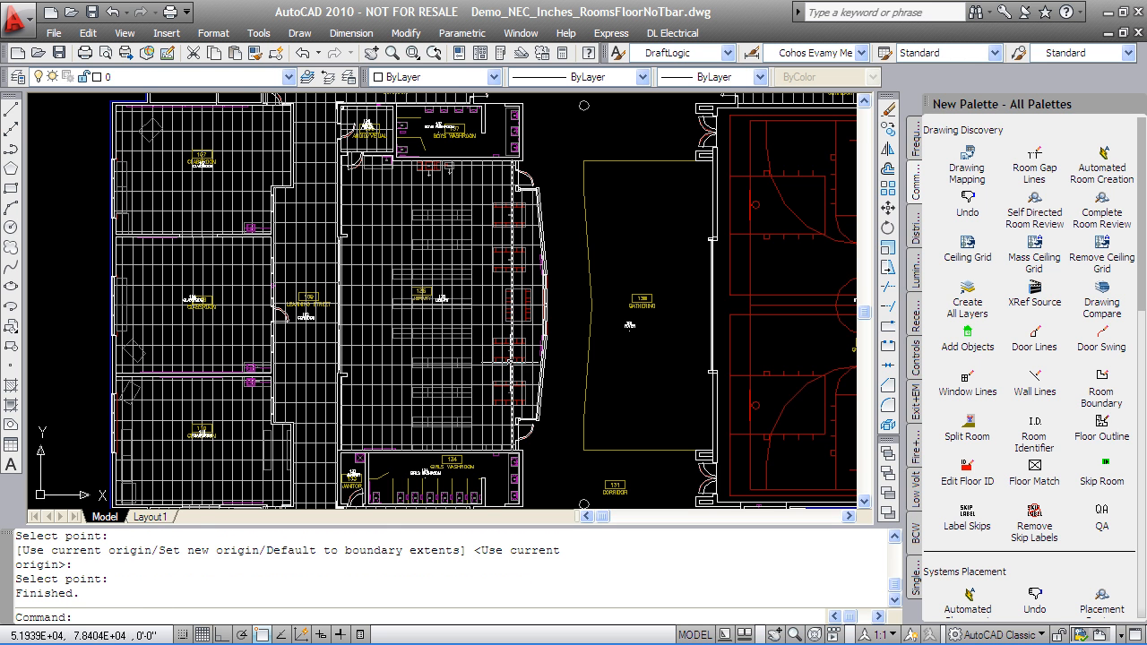
- Examine the placed ceiling grids and check the ceiling type in the Room Identifier of classroom 111
middle_click_drag(529, 405, 436, 328)
scroll(541, 319, "down", 5)
scroll(436, 341, "up", 2)
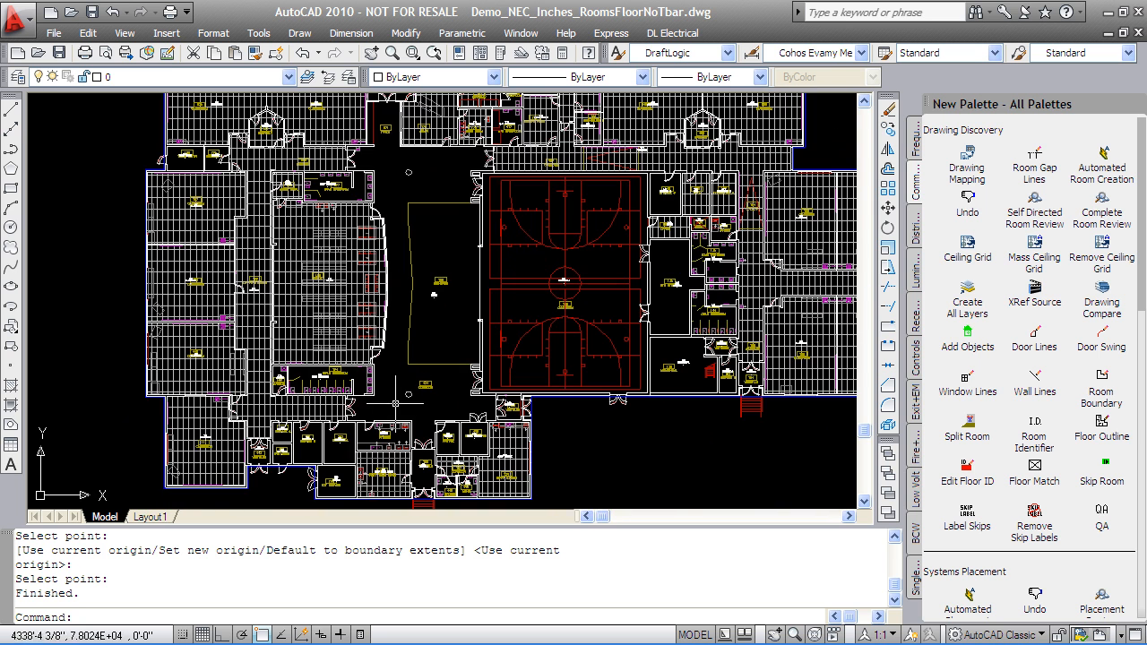
scroll(181, 437, "up", 4)
middle_click_drag(277, 454, 273, 301)
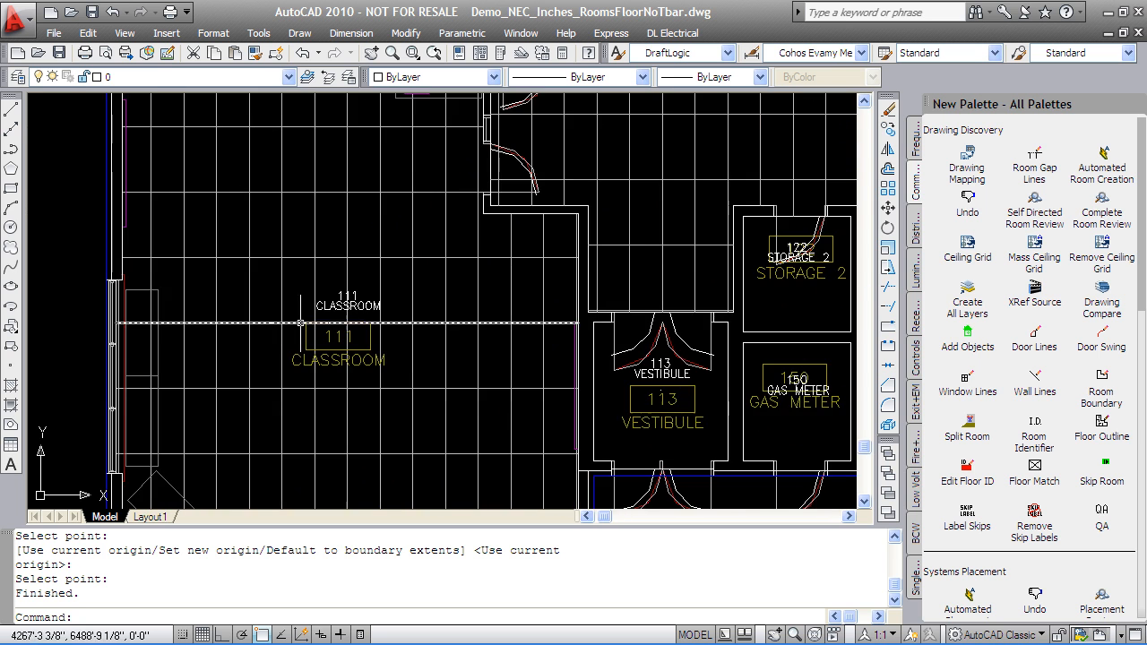
scroll(305, 323, "down", 1)
double_click(334, 311)
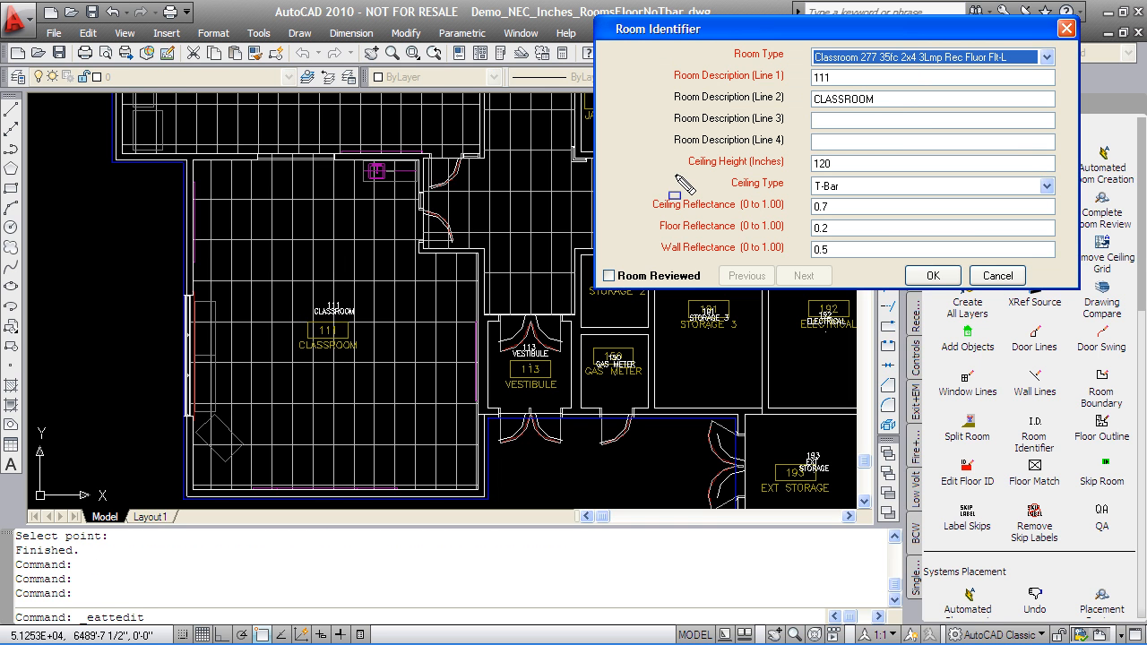
mouse_move(703, 172)
left_mouse_down()
mouse_move(802, 150)
mouse_move(882, 187)
mouse_move(885, 204)
left_mouse_up()
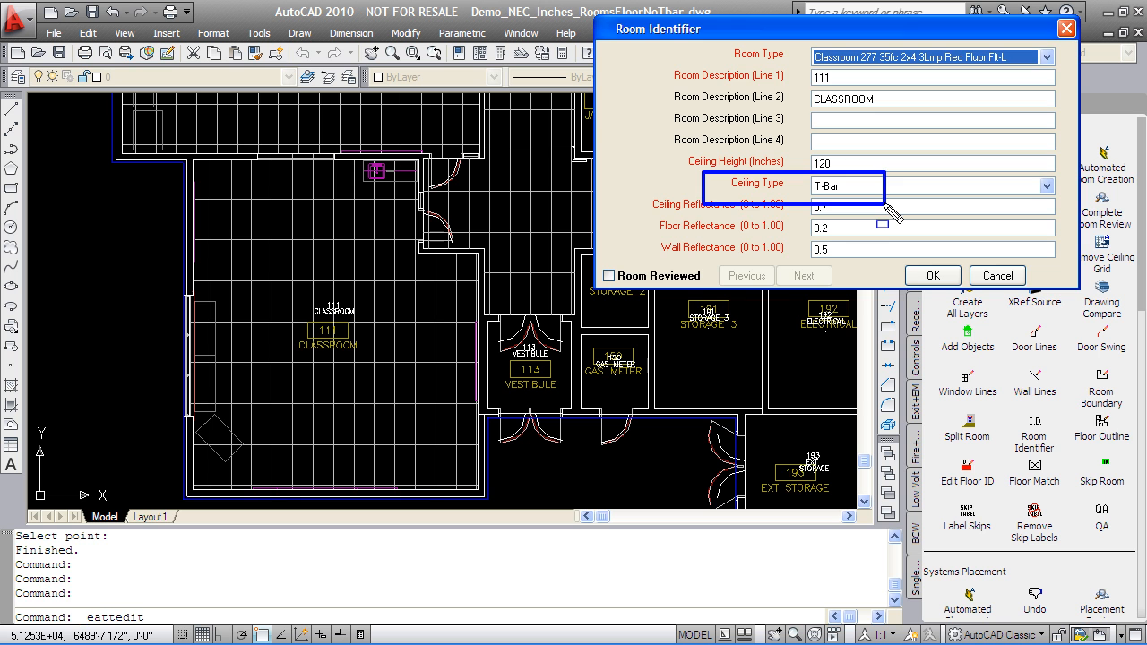
key("Escape")
- Check the ceiling type in the Room Identifier of vestibule 113 and browse its available room types
double_click(542, 363)
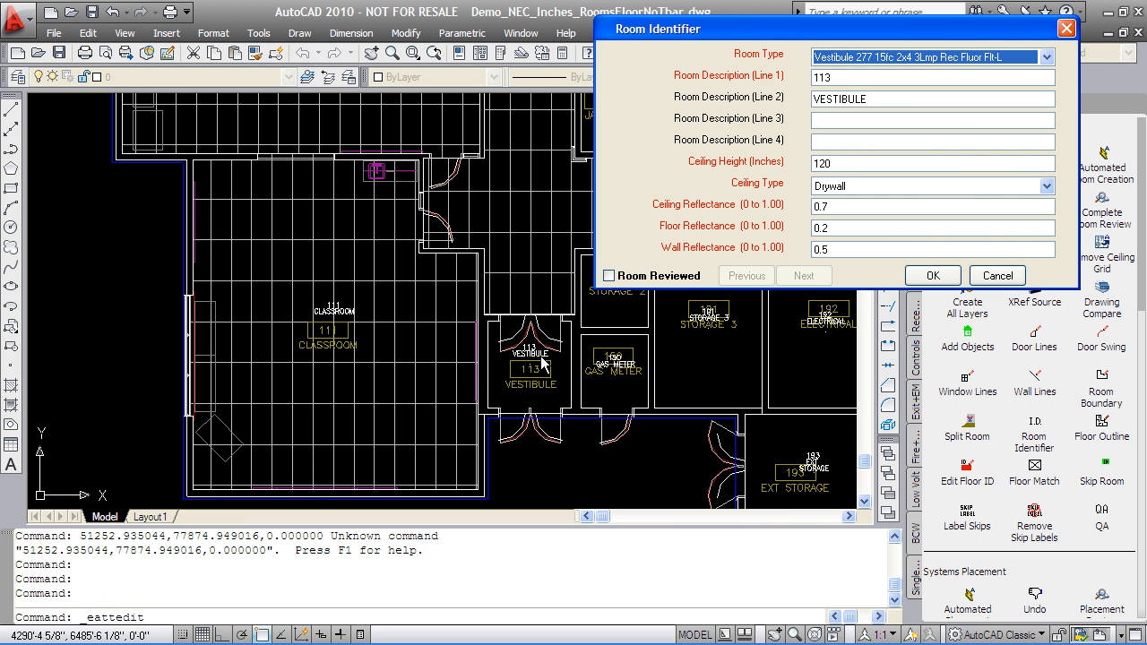
left_click_drag(866, 202, 719, 158)
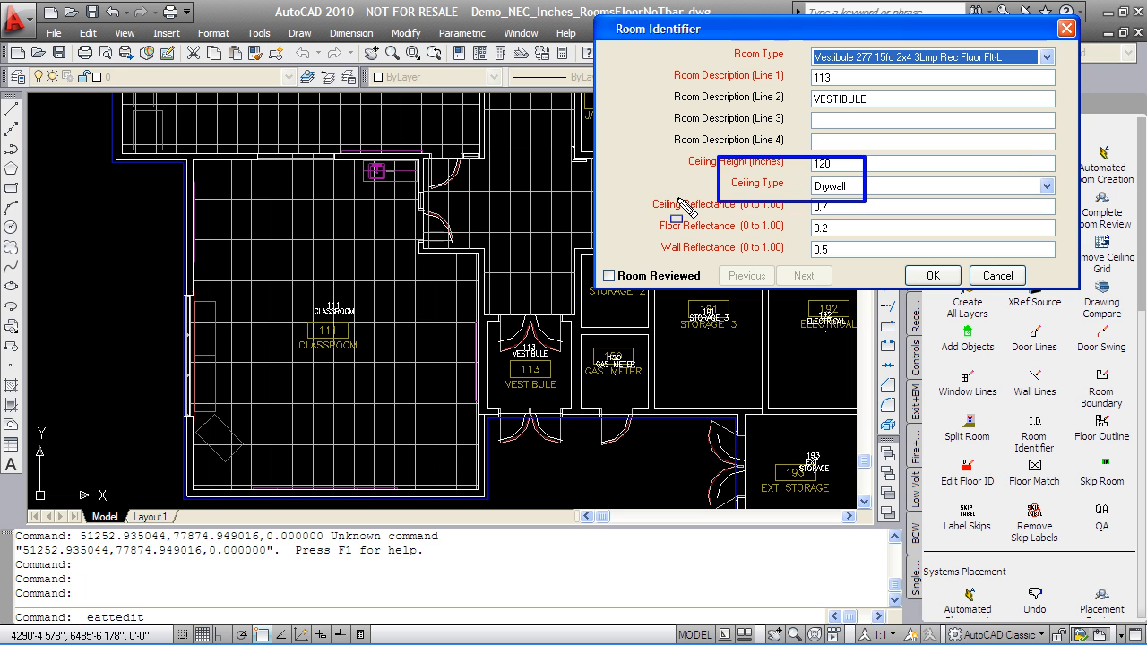
key("Escape")
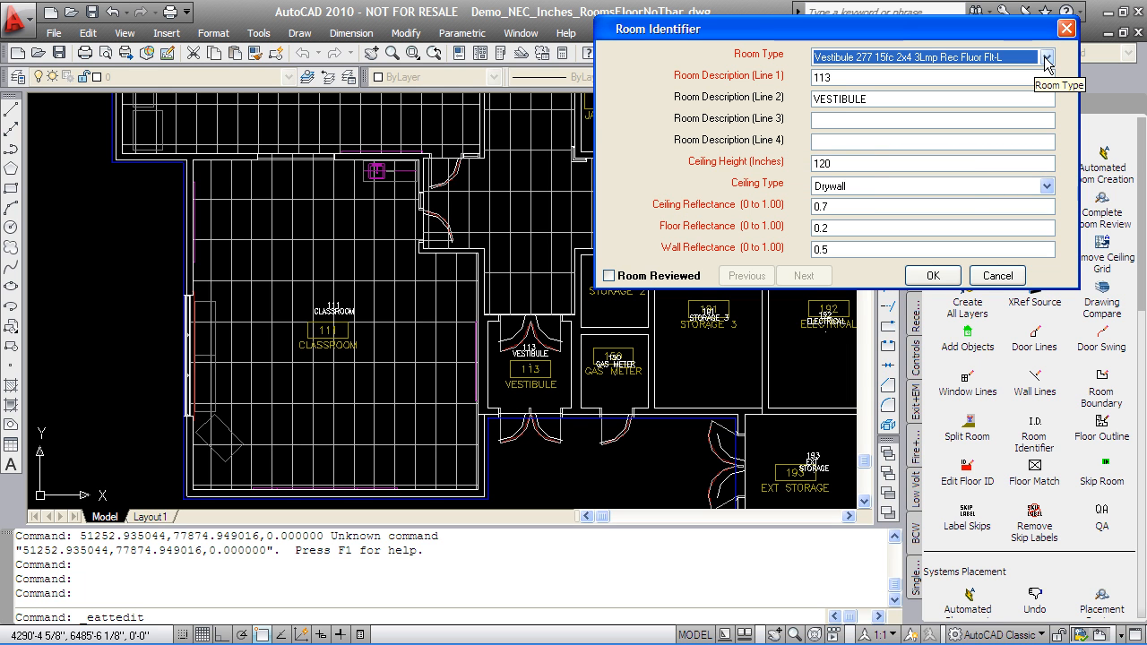
left_click(1046, 60)
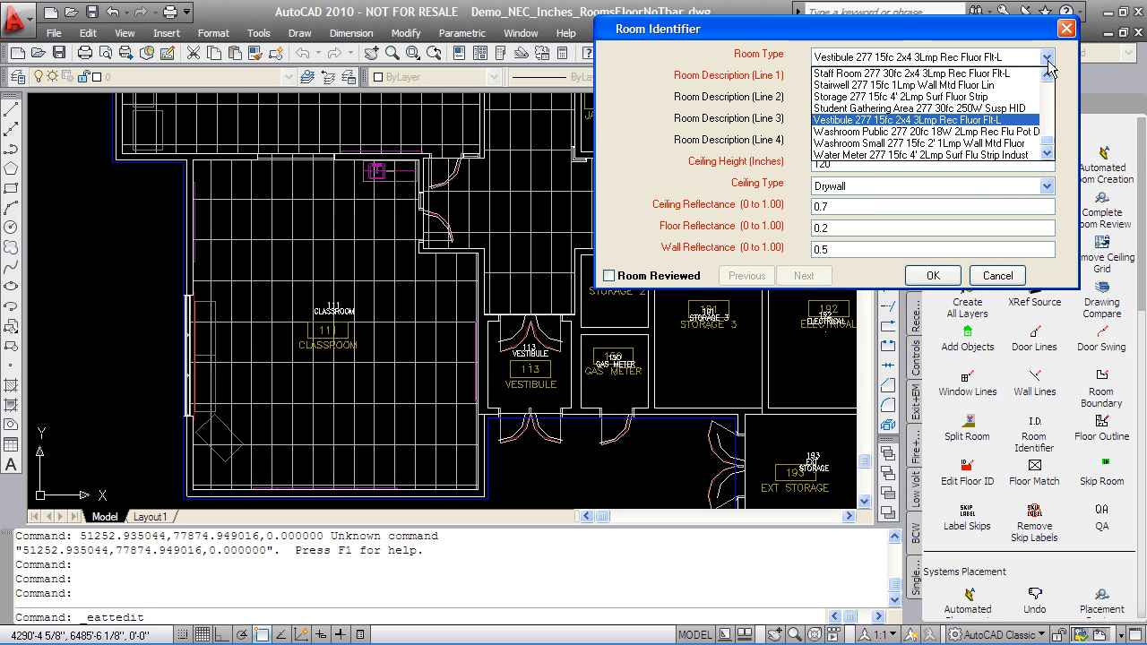
left_click_drag(1049, 150, 1045, 86)
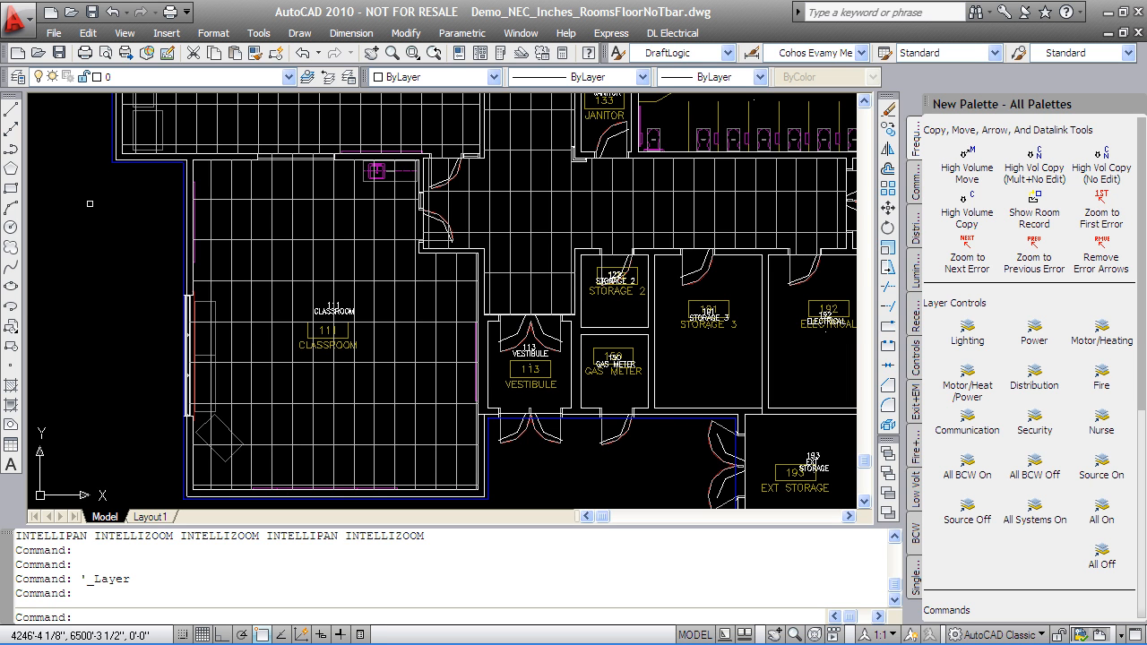
- Run Automated Placement on all rooms for both the Fixtures and Receptacles systems, and maximize the drawing
left_click(916, 188)
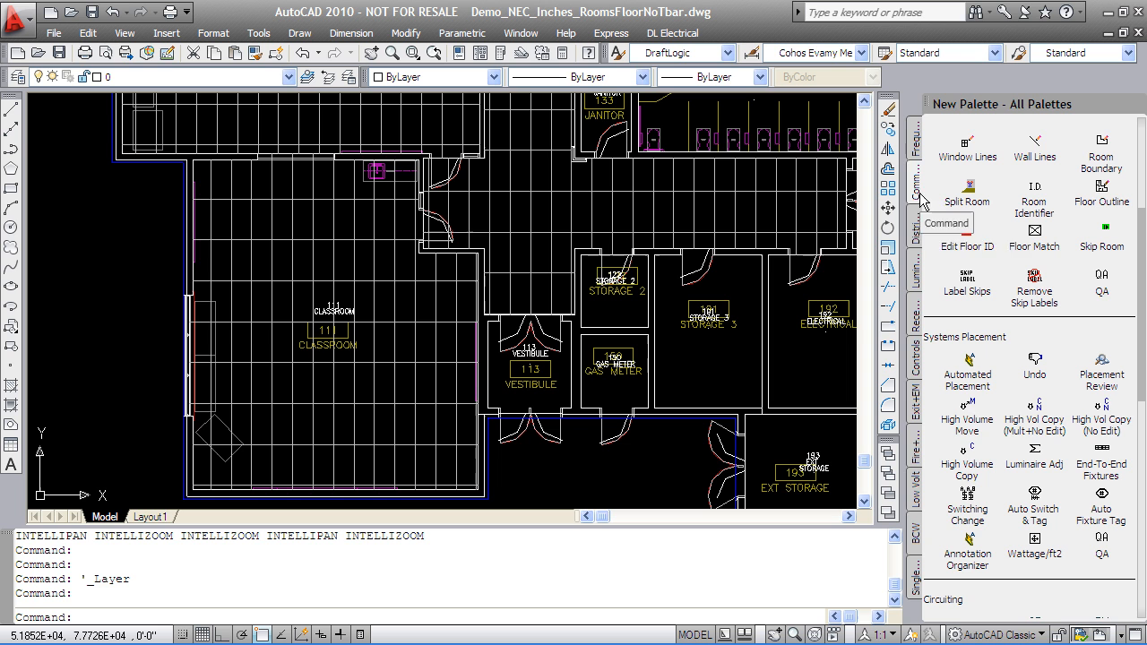
left_click(968, 367)
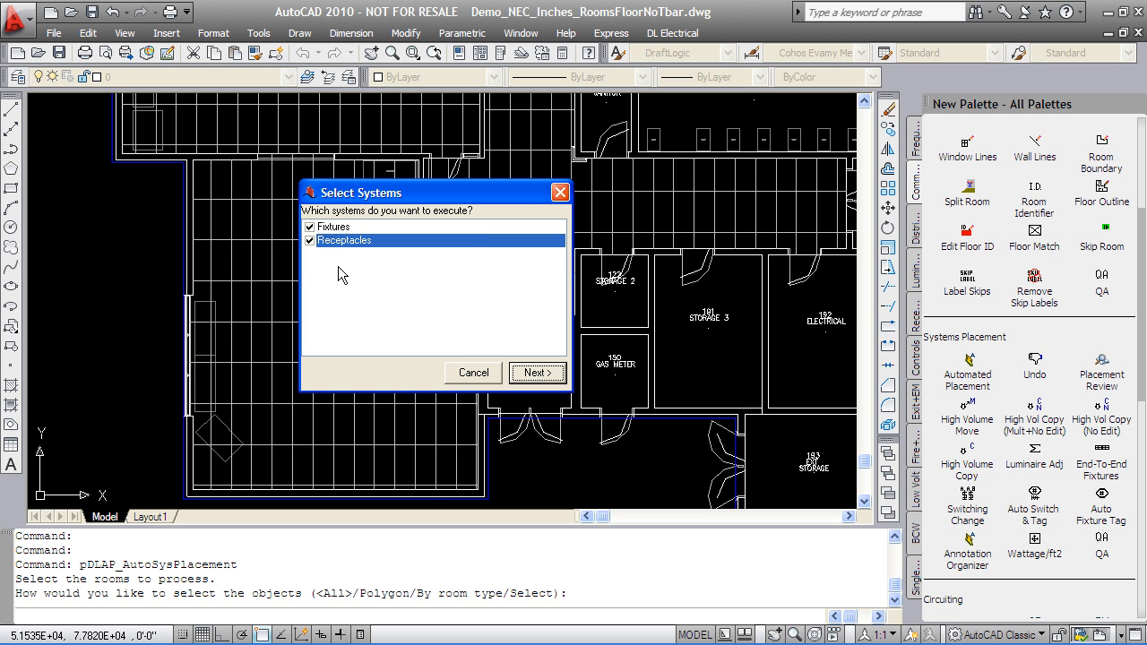
left_click(531, 373)
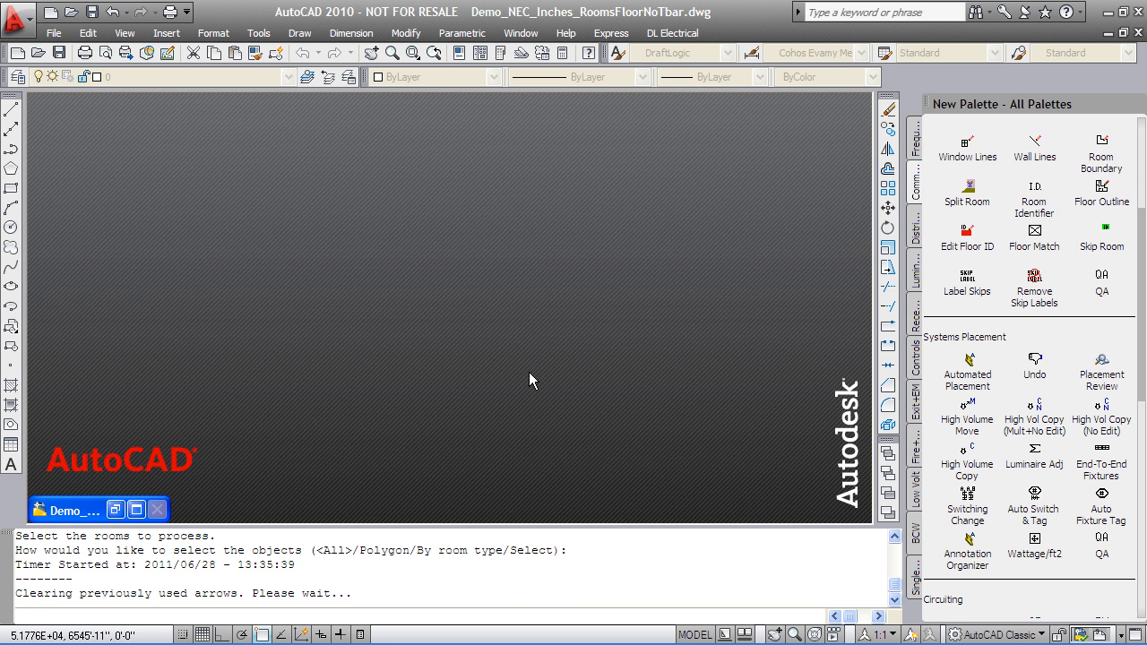
left_click(136, 510)
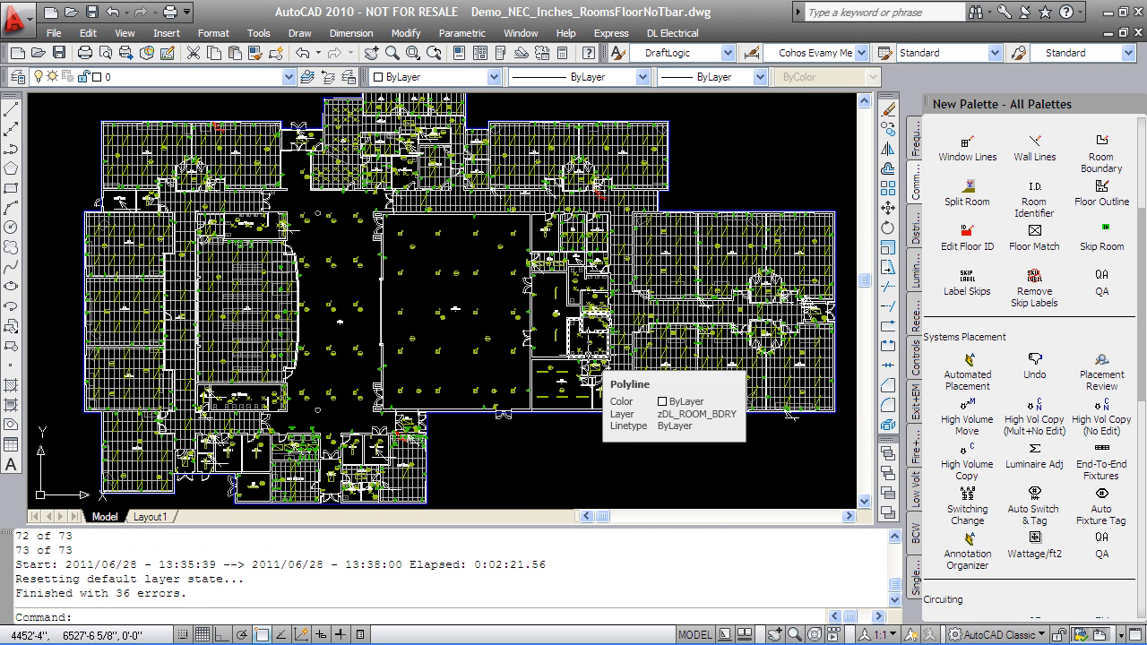
- Review the placement run's report, inspect a deficient-placement error on the floor plan, and remove the error arrows
left_click_drag(586, 588, 399, 534)
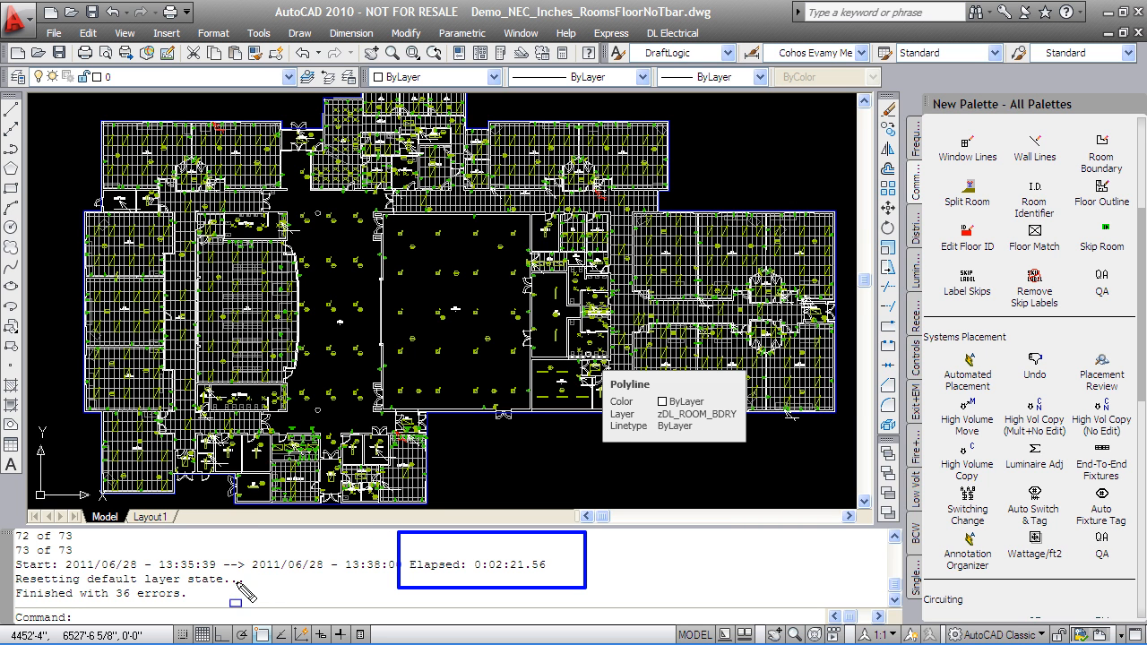
left_click_drag(79, 563, 46, 542)
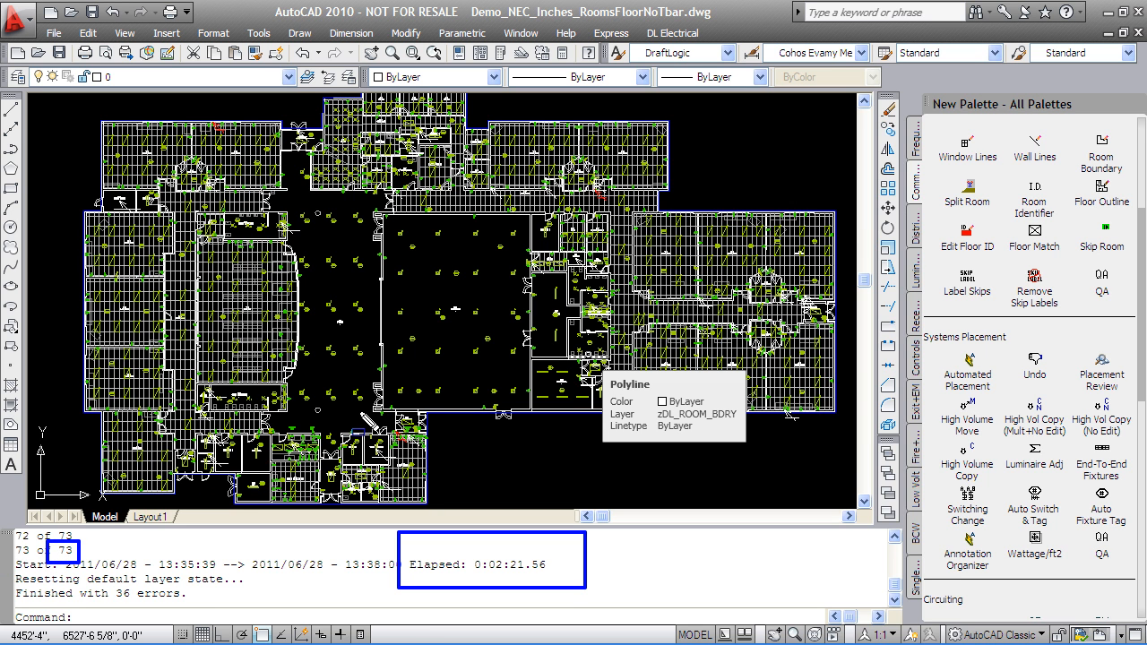
key("Escape")
scroll(602, 190, "up", 10)
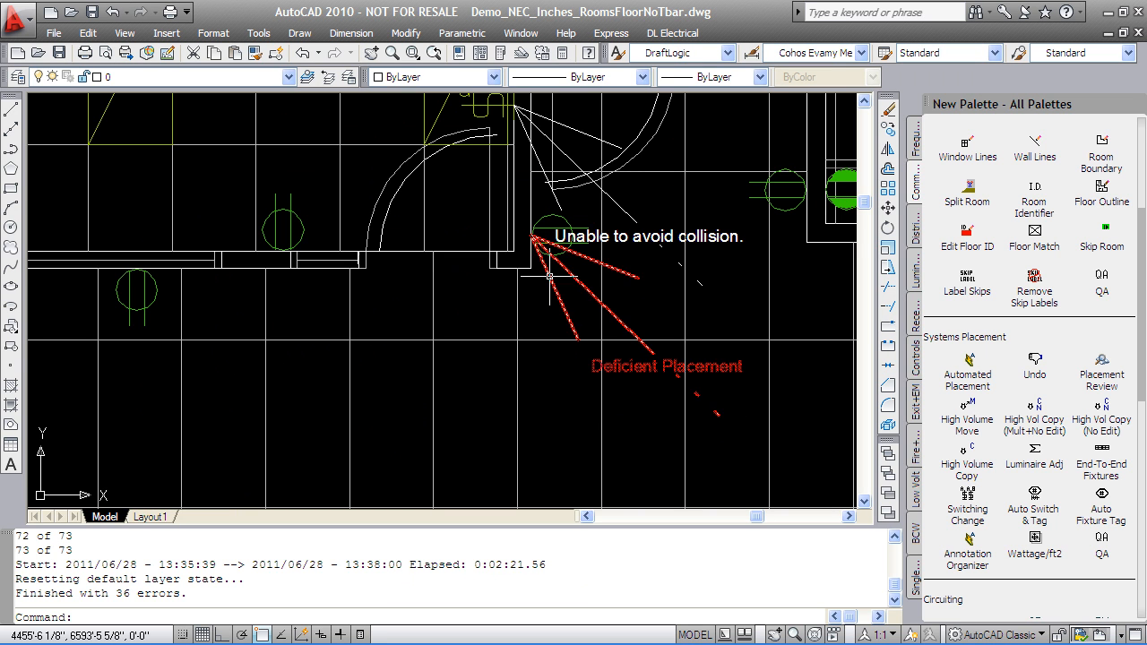
middle_click_drag(651, 309, 587, 299)
scroll(638, 308, "up", 2)
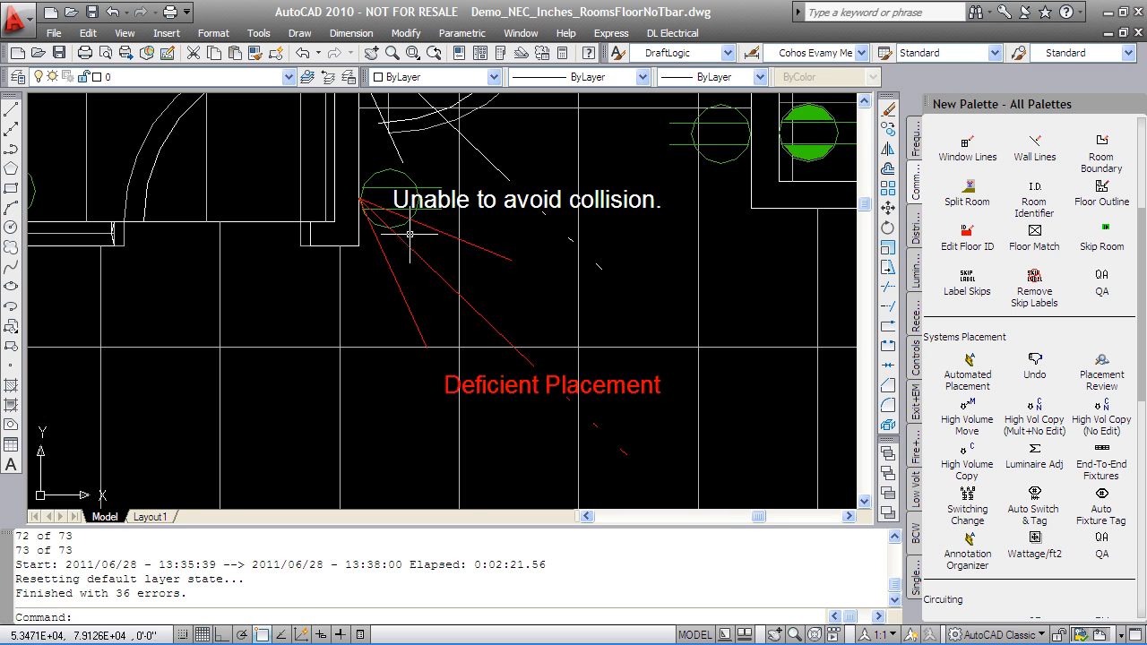
scroll(421, 292, "down", 6)
scroll(438, 407, "down", 7)
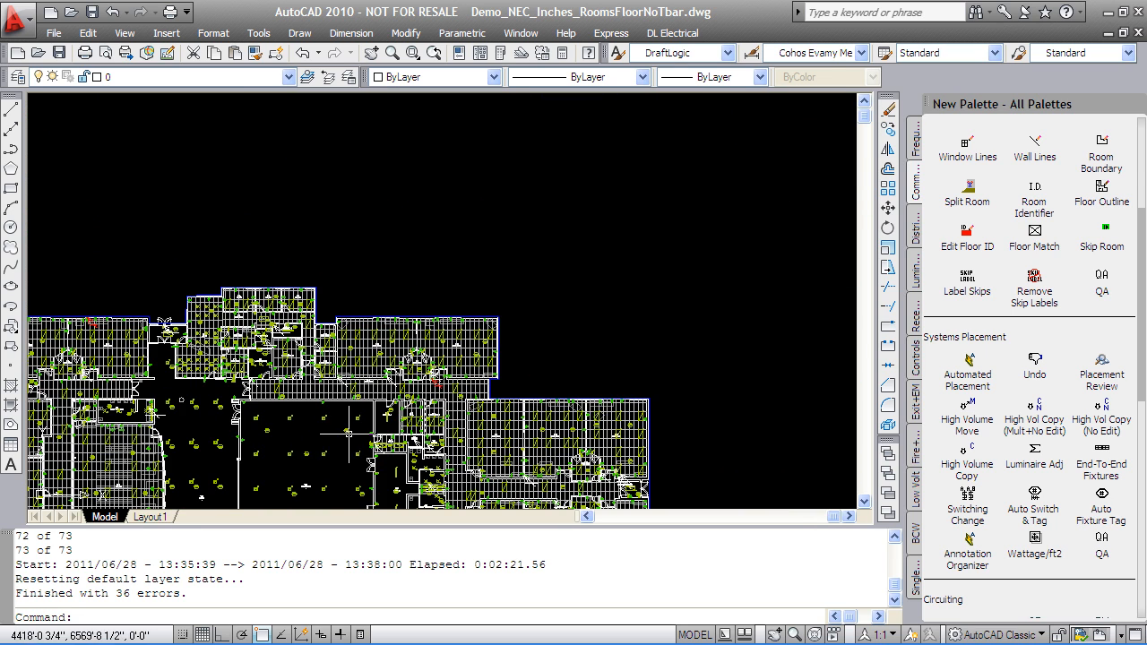
middle_click_drag(291, 456, 406, 270)
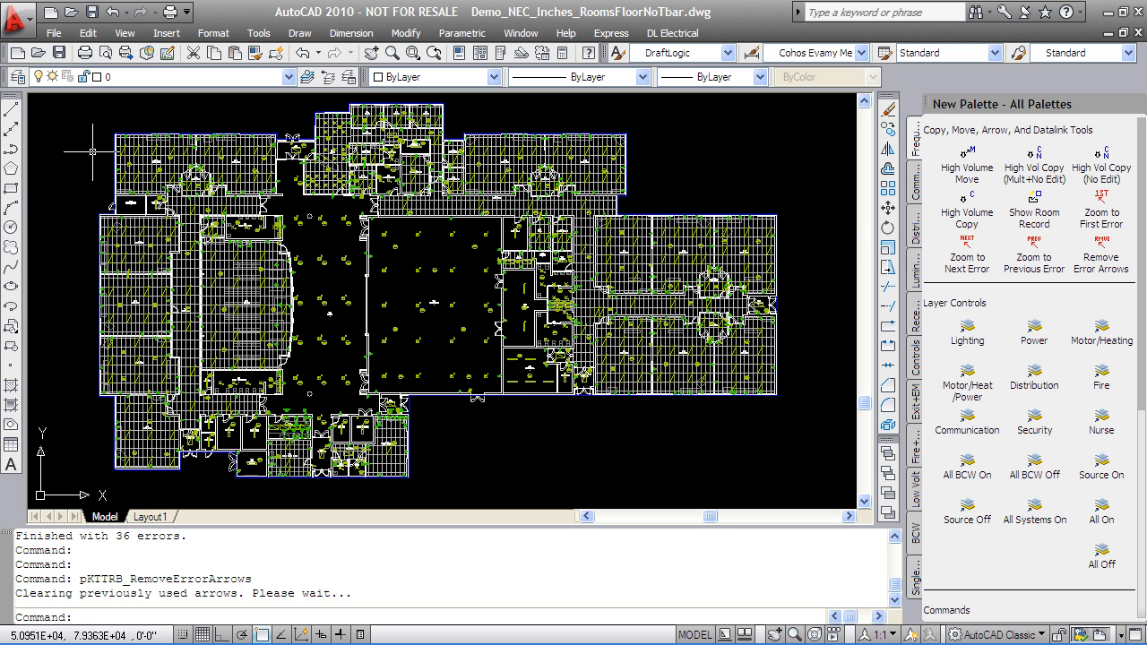
- Show the room library record for classroom 105
scroll(93, 152, "up", 7)
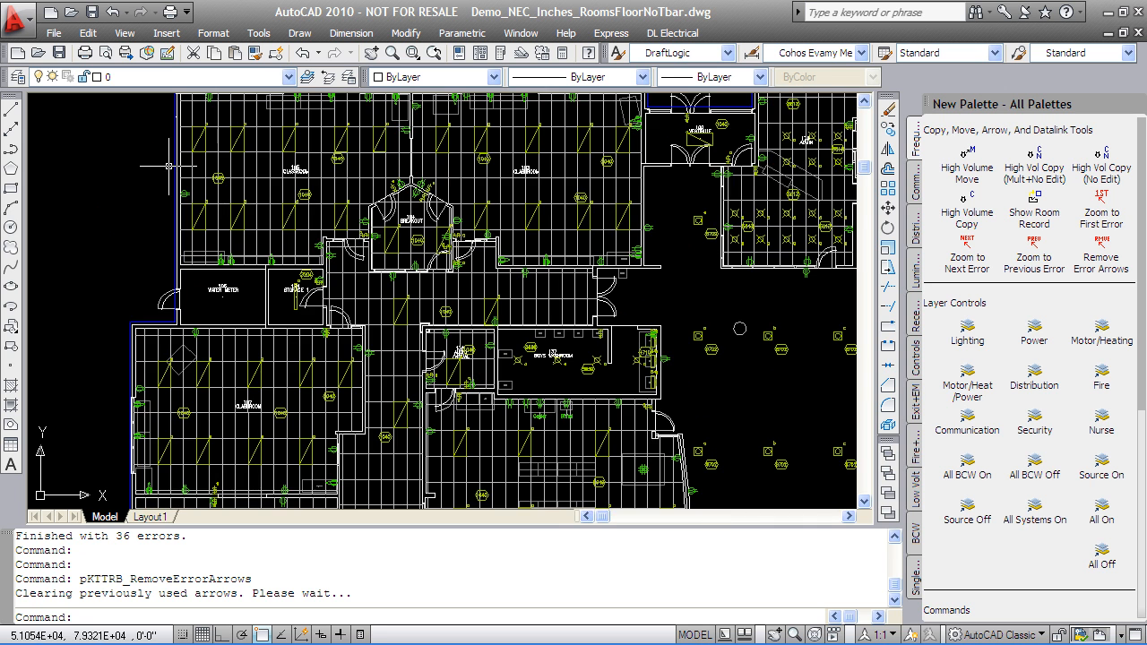
middle_click_drag(184, 307, 222, 226)
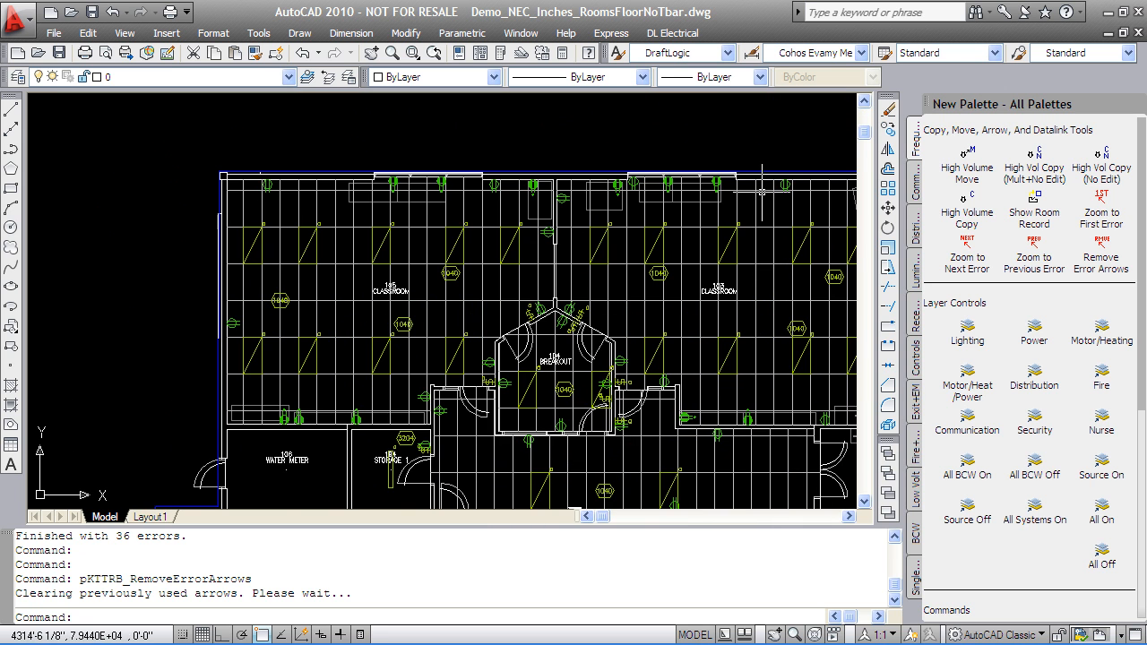
left_click(1026, 203)
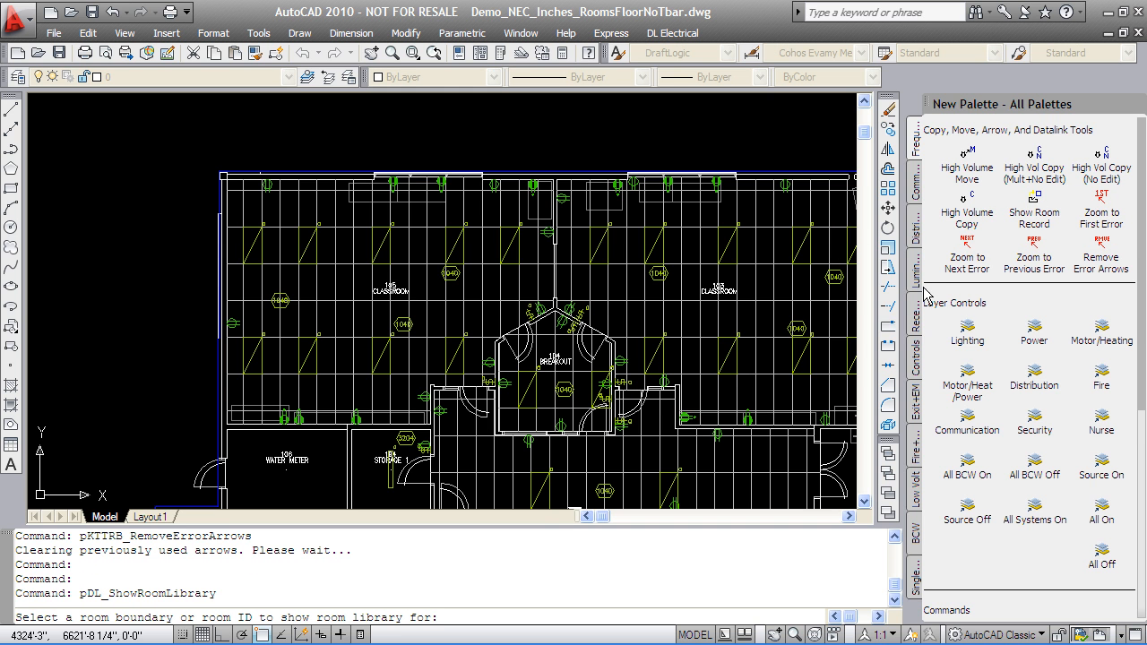
left_click(408, 300)
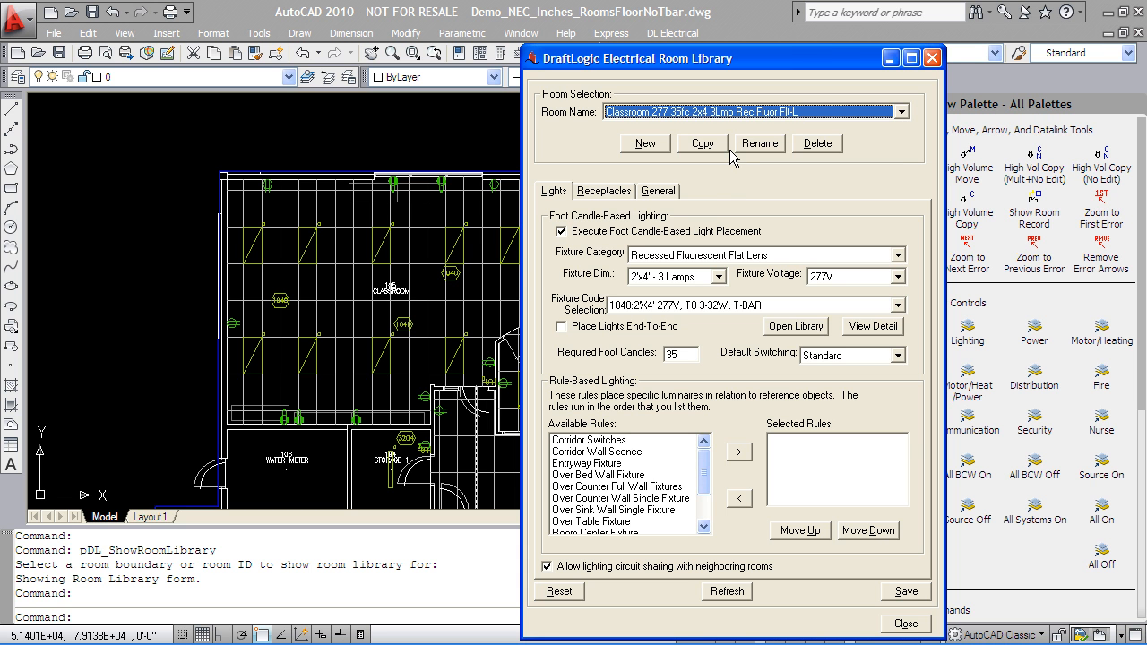
- Browse the library's room names, and review the classroom's required foot candles and the details of its selected light fixture
left_click(902, 113)
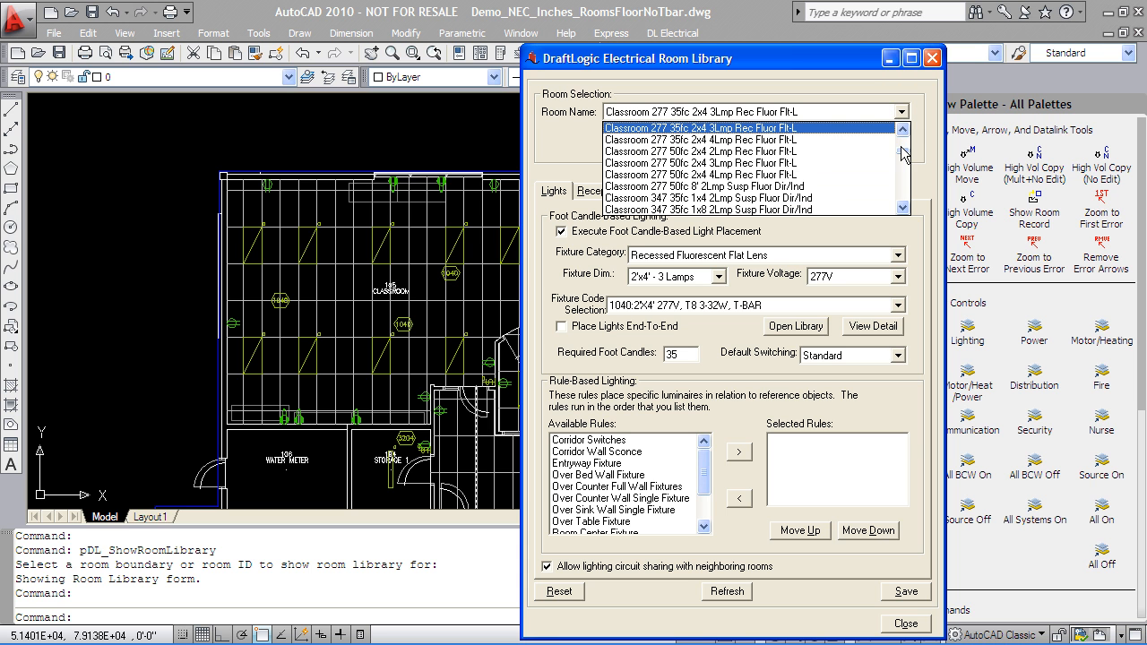
mouse_move(902, 151)
left_mouse_down()
mouse_move(903, 195)
mouse_move(899, 131)
left_mouse_up()
left_click(594, 136)
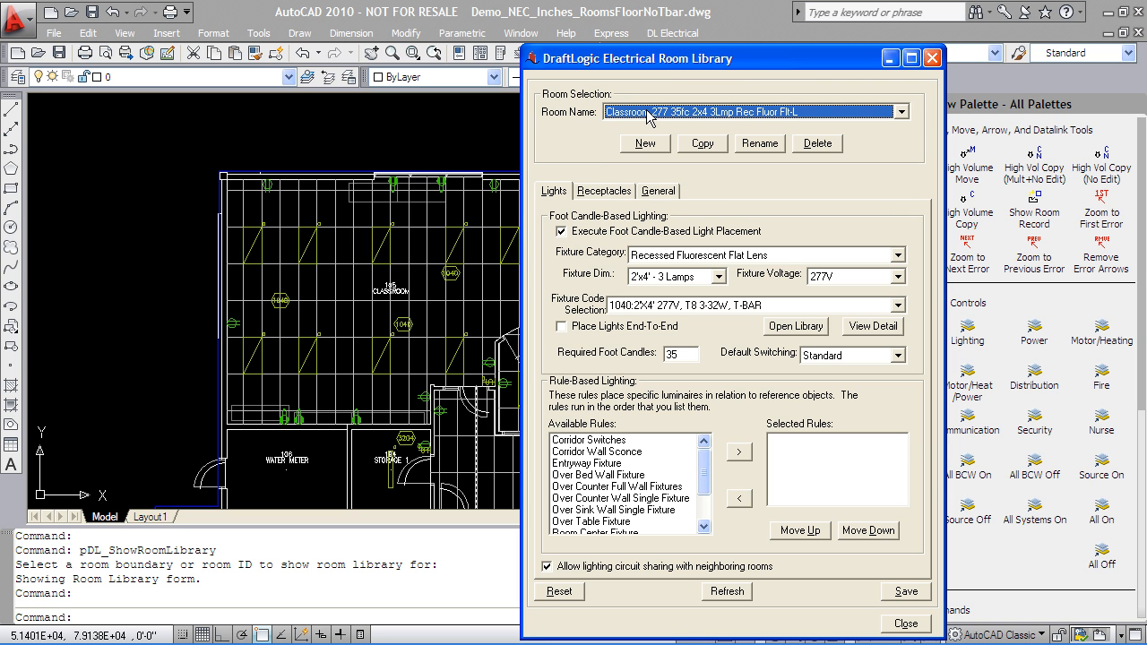
left_click_drag(591, 57, 616, 46)
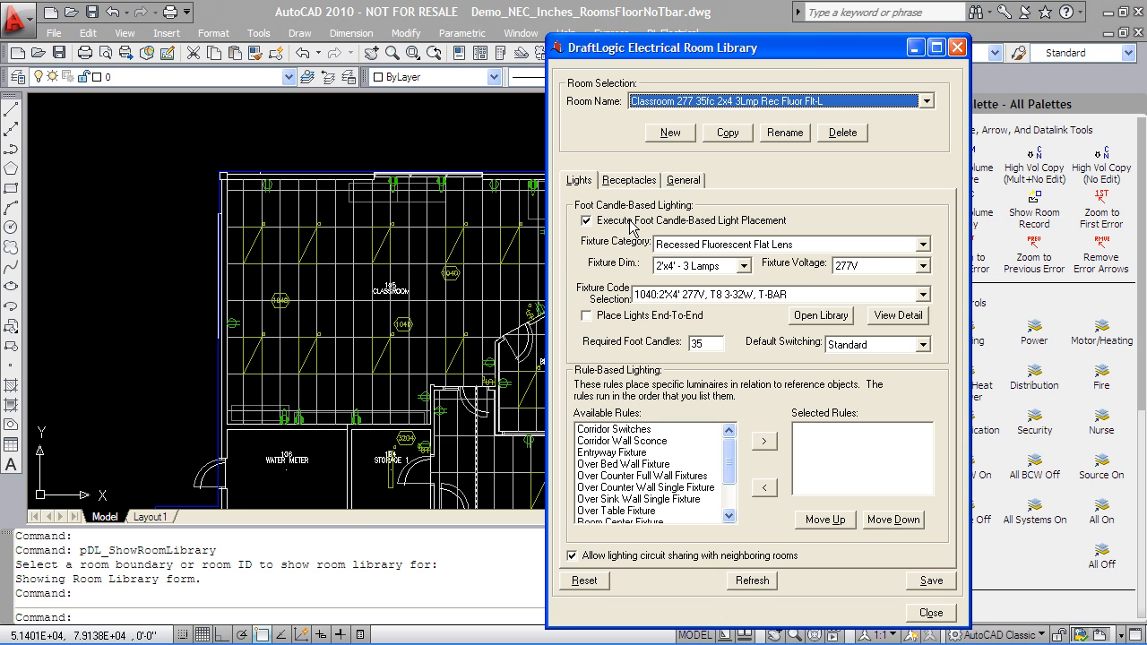
double_click(706, 343)
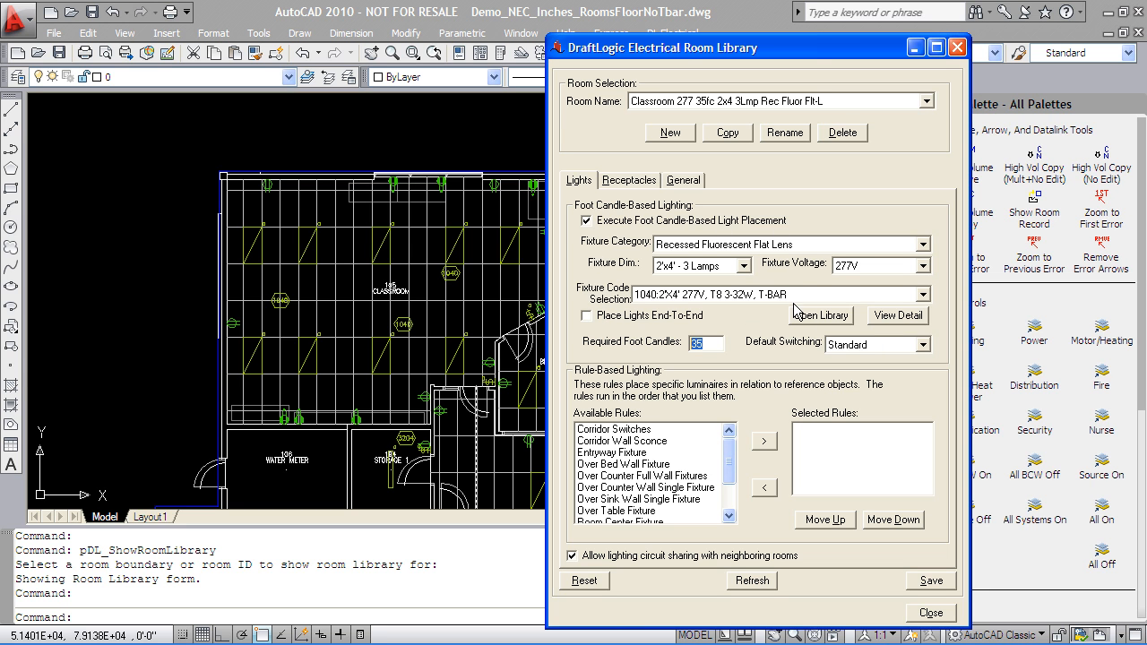
left_click(883, 317)
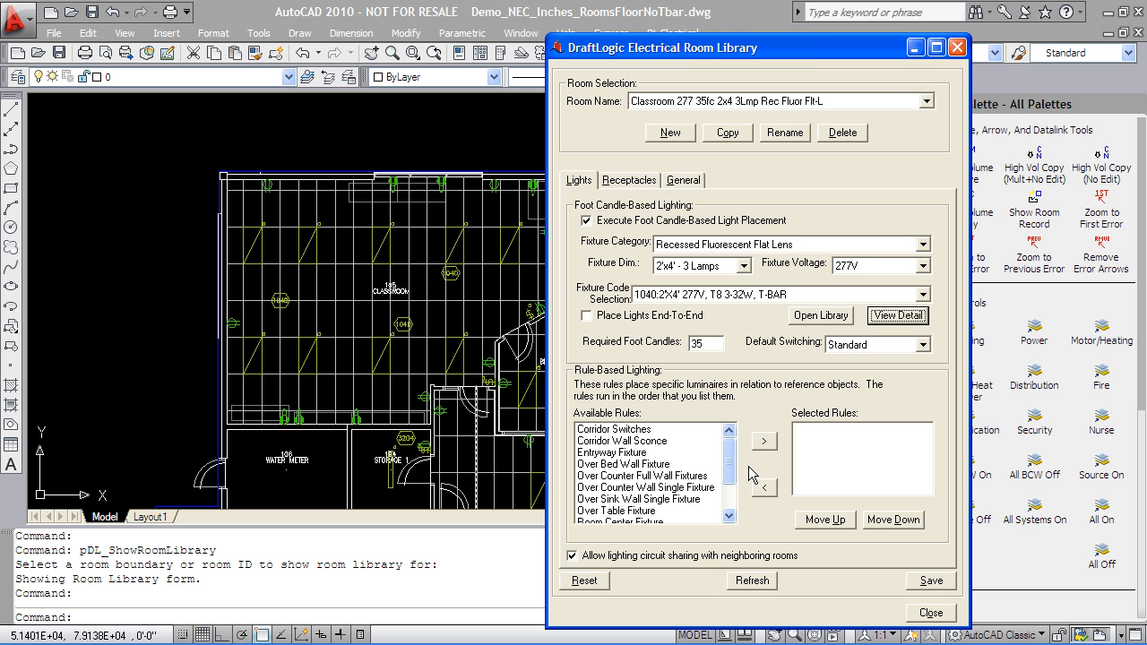
- Review the classroom record's available rule-based lighting and its perimeter and rule-based receptacle settings, and return to the drawing
mouse_move(731, 463)
left_mouse_down()
mouse_move(730, 502)
mouse_move(730, 448)
left_mouse_up()
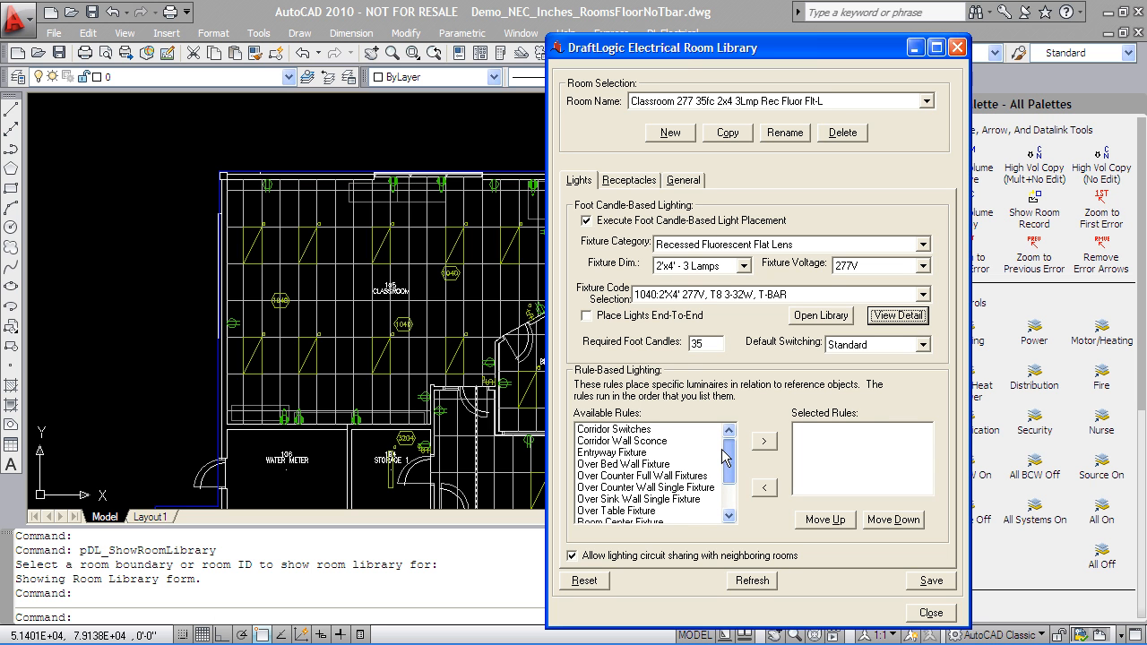
left_click(611, 181)
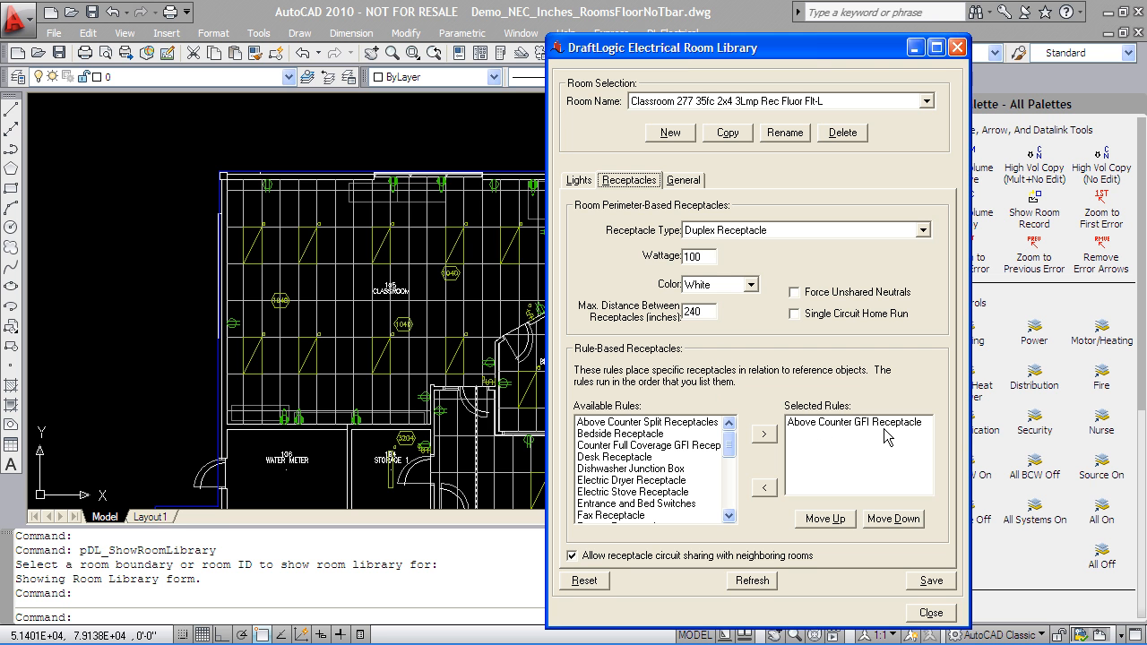
left_click(305, 408)
- Set the load of the rightmost above-counter GFI receptacle in classroom 105 to 1050 watts
scroll(304, 410, "up", 6)
mouse_move(293, 426)
middle_mouse_down()
mouse_move(356, 314)
mouse_move(370, 310)
middle_mouse_up()
scroll(238, 320, "down", 2)
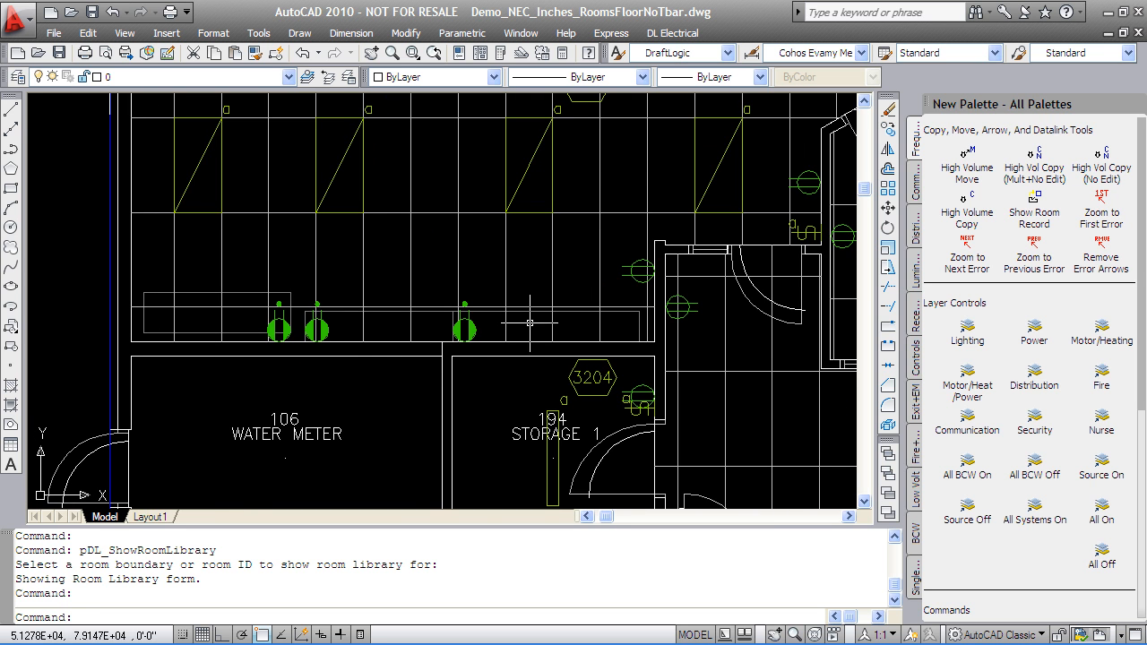
double_click(465, 329)
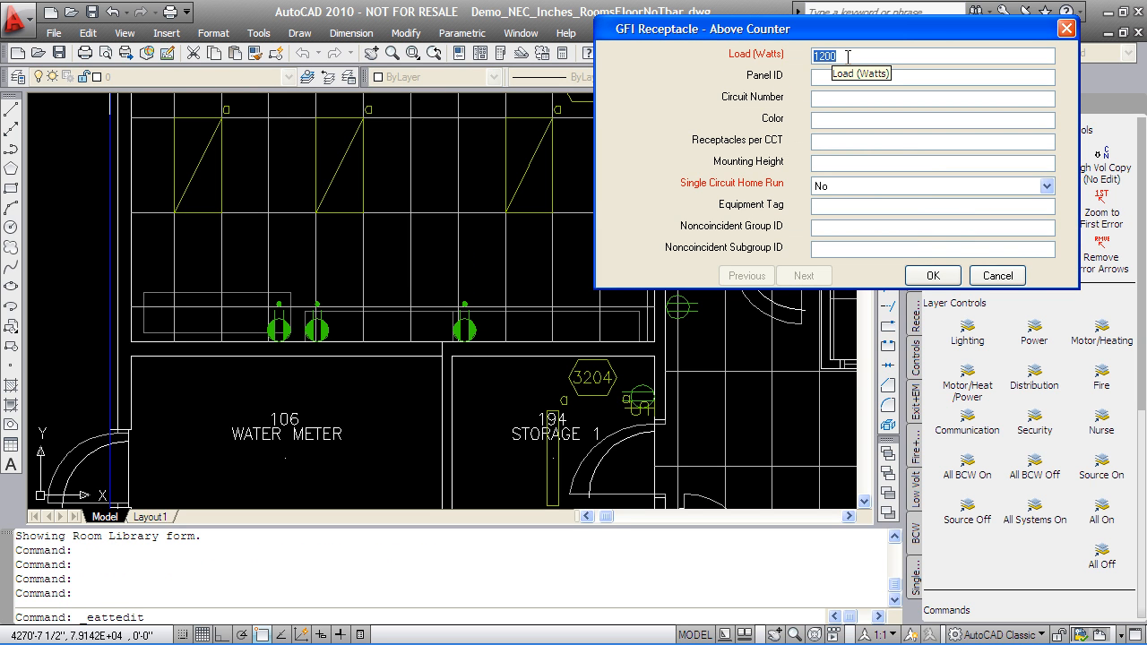
type("1")
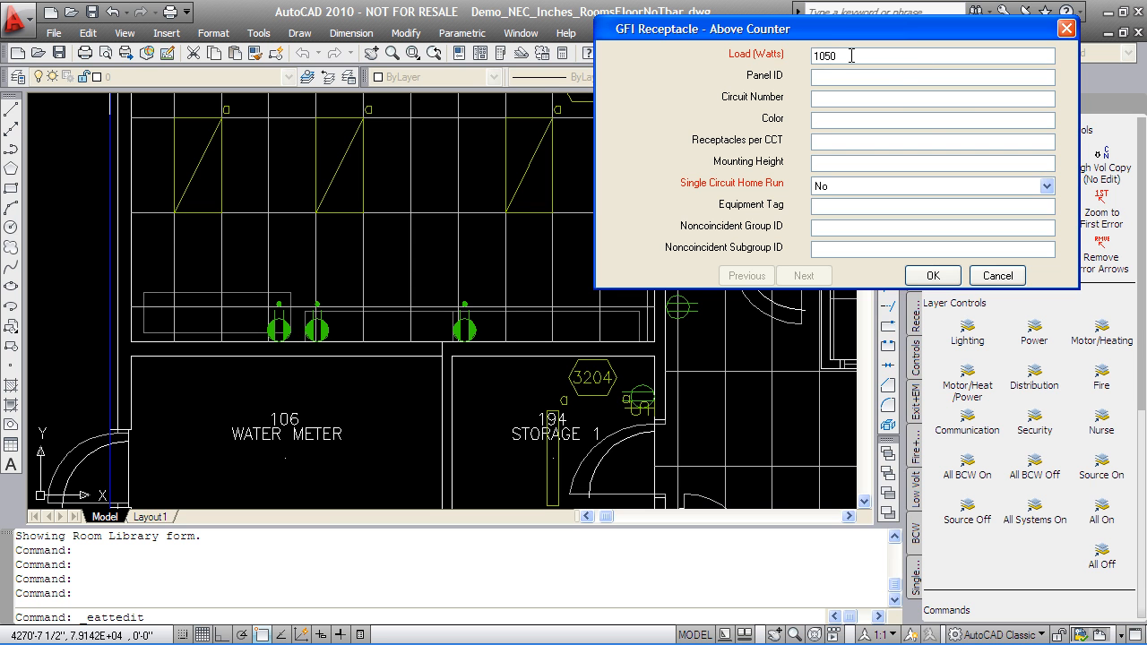
type("050")
left_click(932, 276)
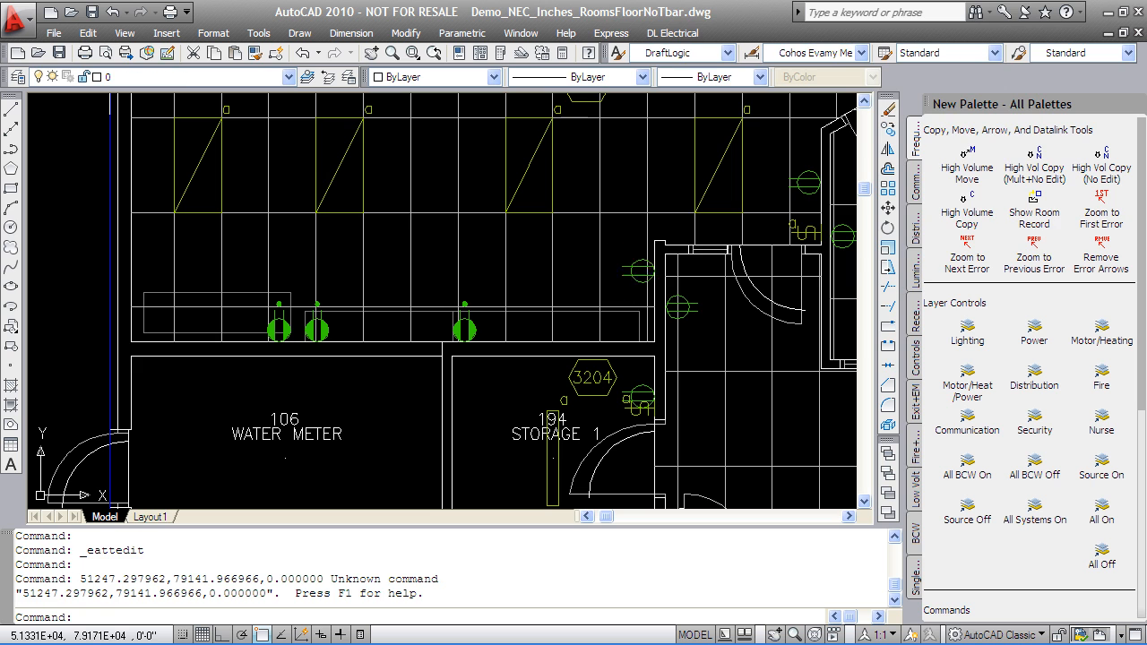
- Change the load in watts of the duplex receptacle on classroom 105's wall near the Storage 1 corridor door
double_click(636, 284)
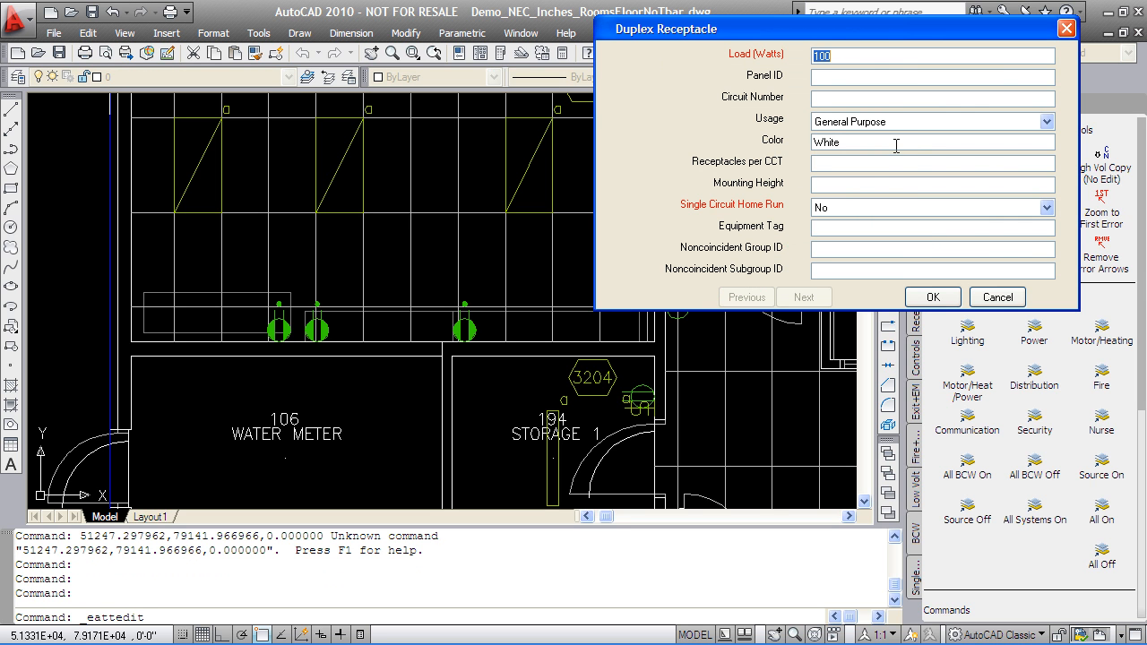
type("2")
left_click(933, 297)
- Move the upper-row light fixture nearest the breakout room between ceiling tiles with High Volume Move, returning it to its starting tile
scroll(569, 220, "down", 4)
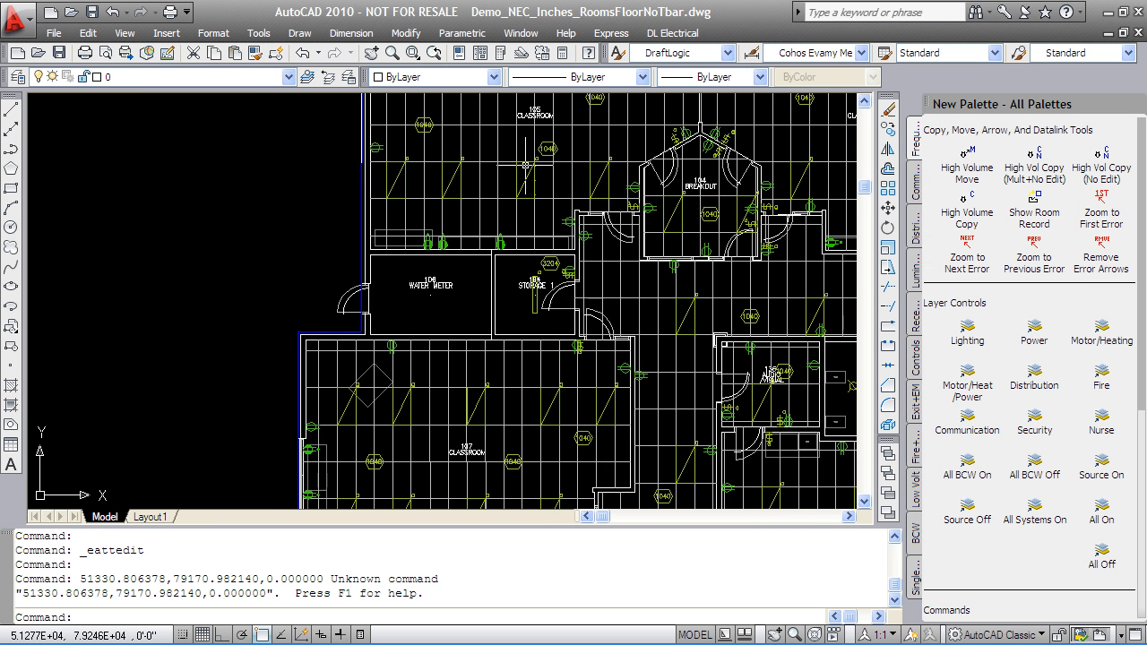
scroll(387, 309, "up", 2)
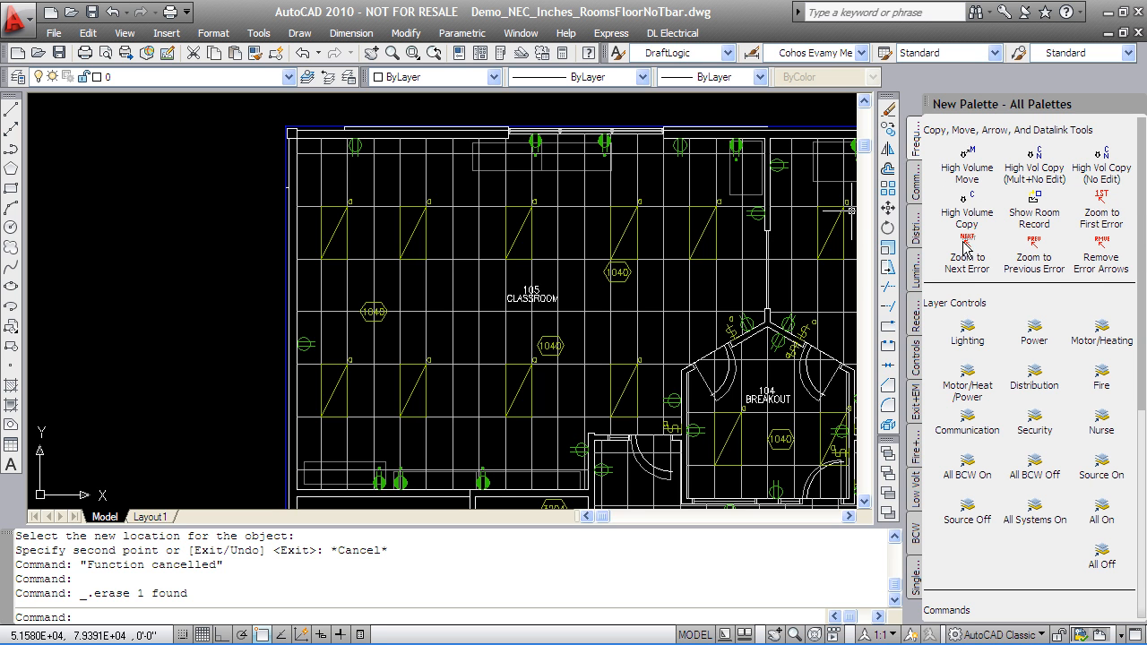
left_click(971, 157)
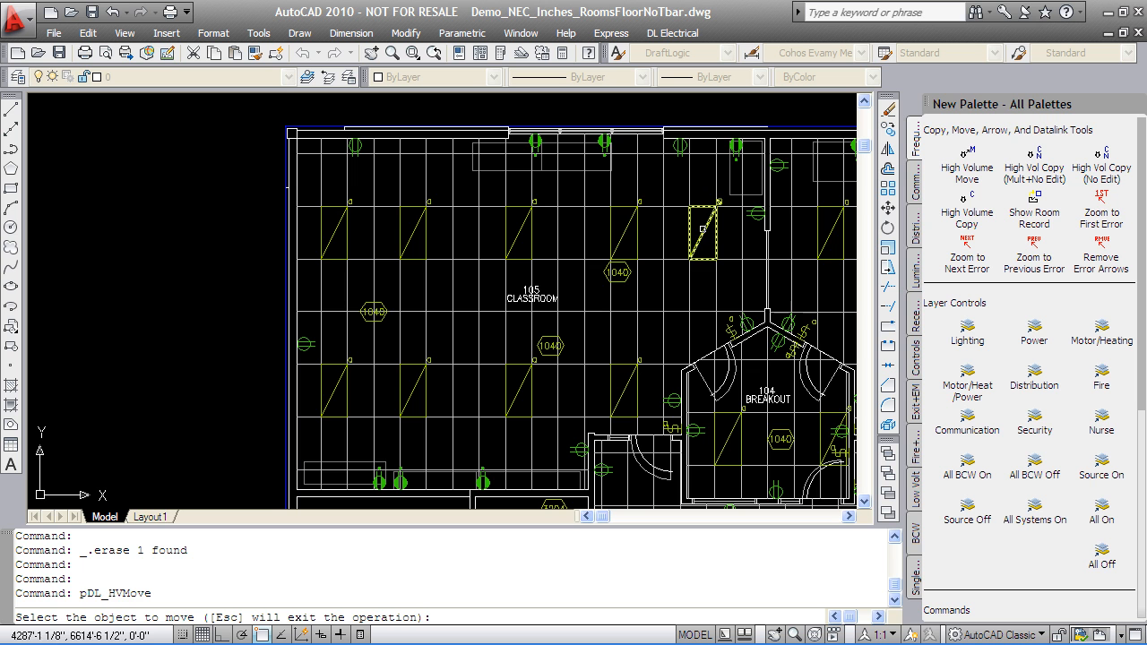
left_click(718, 203)
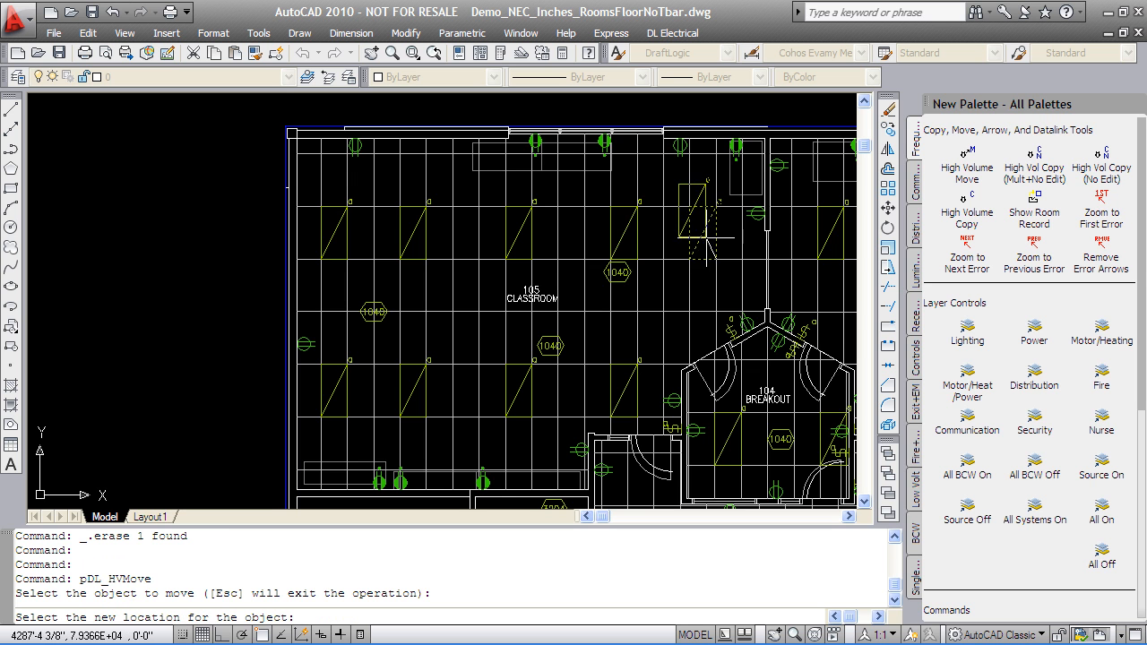
left_click(687, 305)
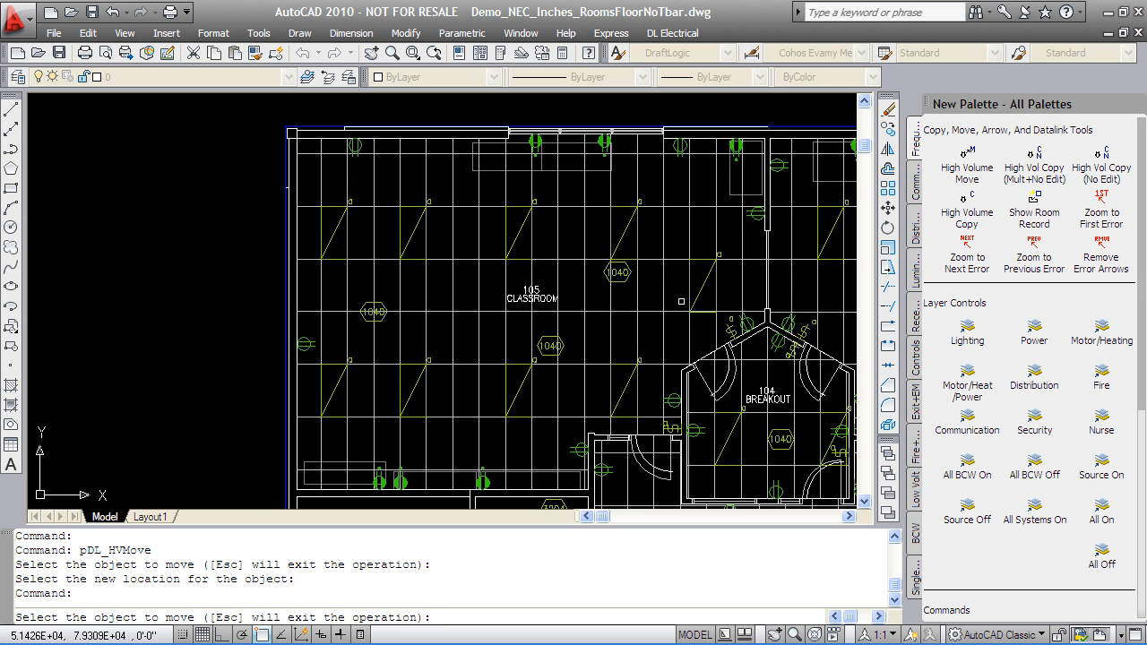
left_click(694, 289)
left_click(680, 305)
left_click(677, 290)
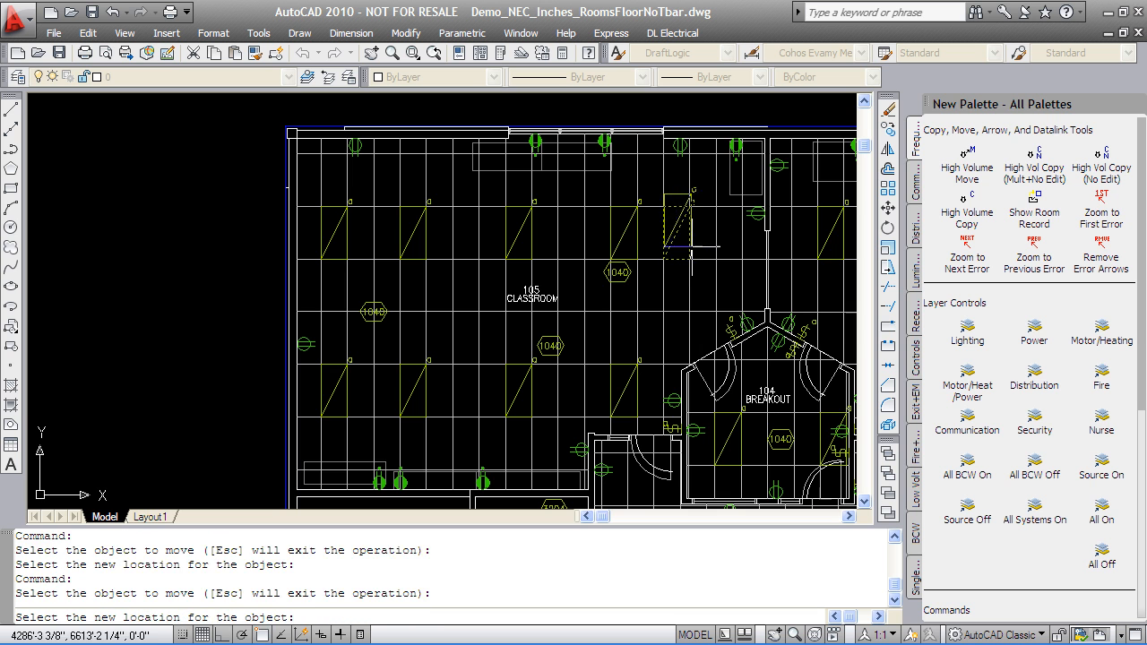
left_click(710, 255)
- Move the duplex receptacle outside breakout room 104 onto the angled wall and back to the straight wall with High Volume Move
scroll(675, 395, "up", 2)
scroll(676, 408, "up", 2)
left_click(679, 412)
left_click(713, 292)
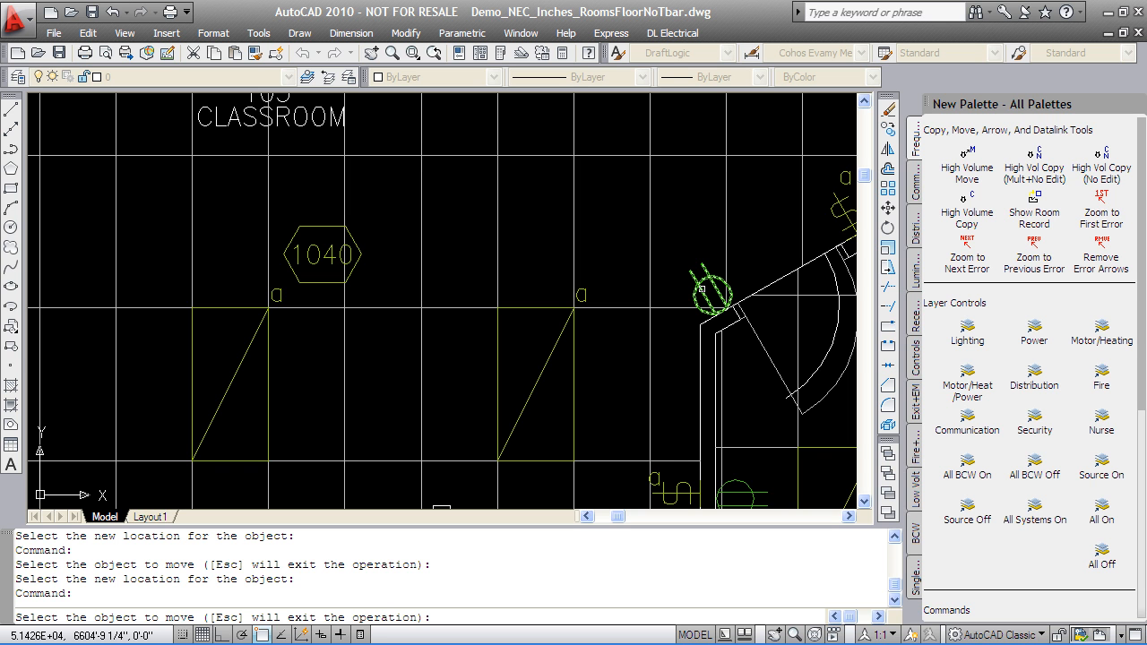
left_click(702, 289)
left_click(671, 380)
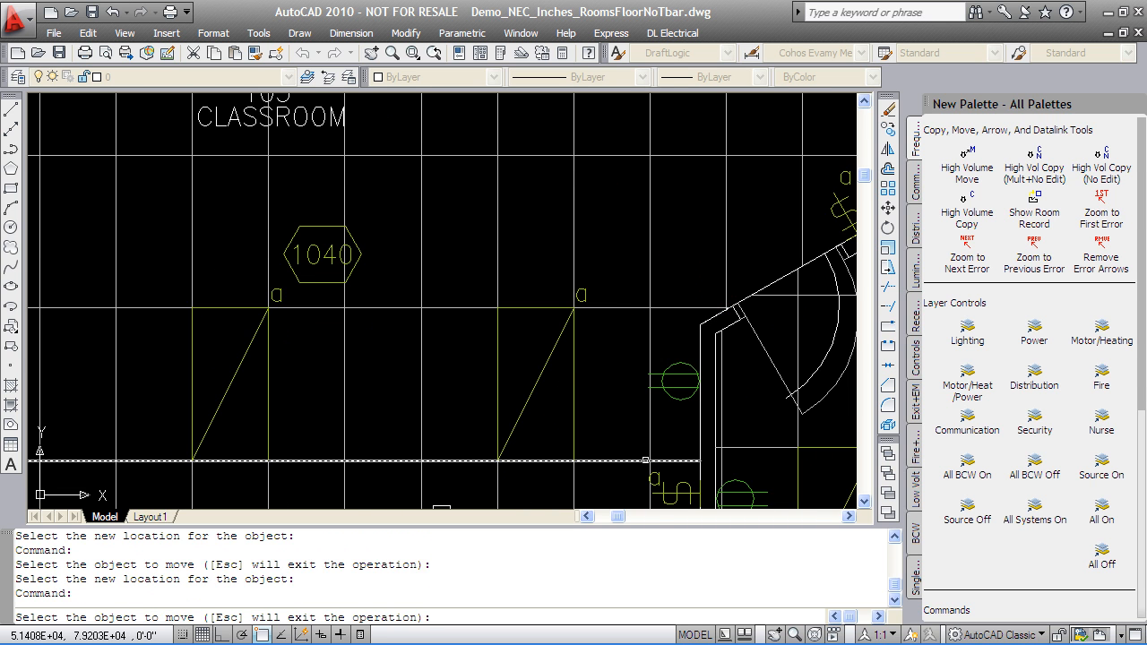
key("Escape")
scroll(556, 284, "down", 4)
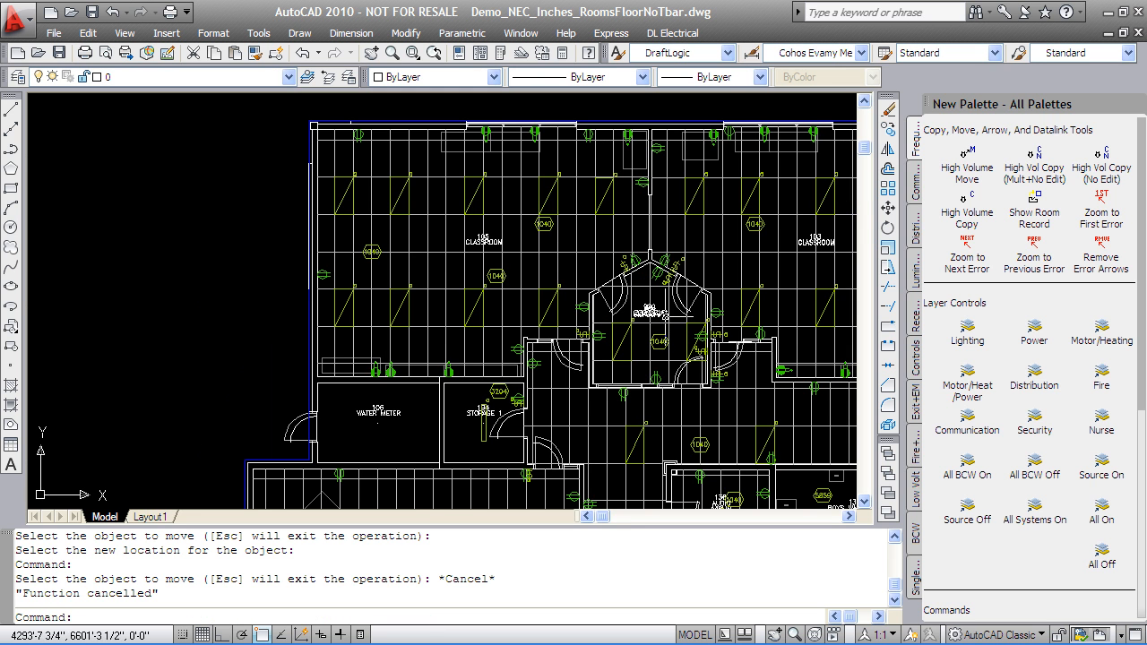
- Recalculate classroom 105's light layout with Luminaire Adjustment, setting the required foot candles to 50
left_click(914, 188)
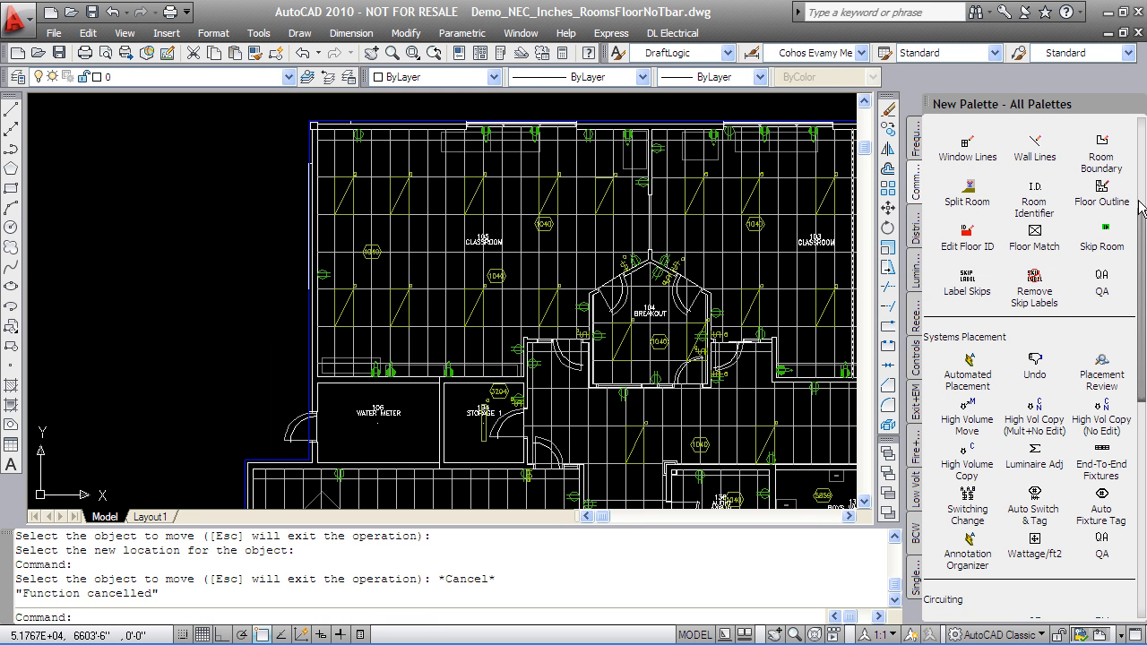
left_click_drag(1143, 236, 1143, 274)
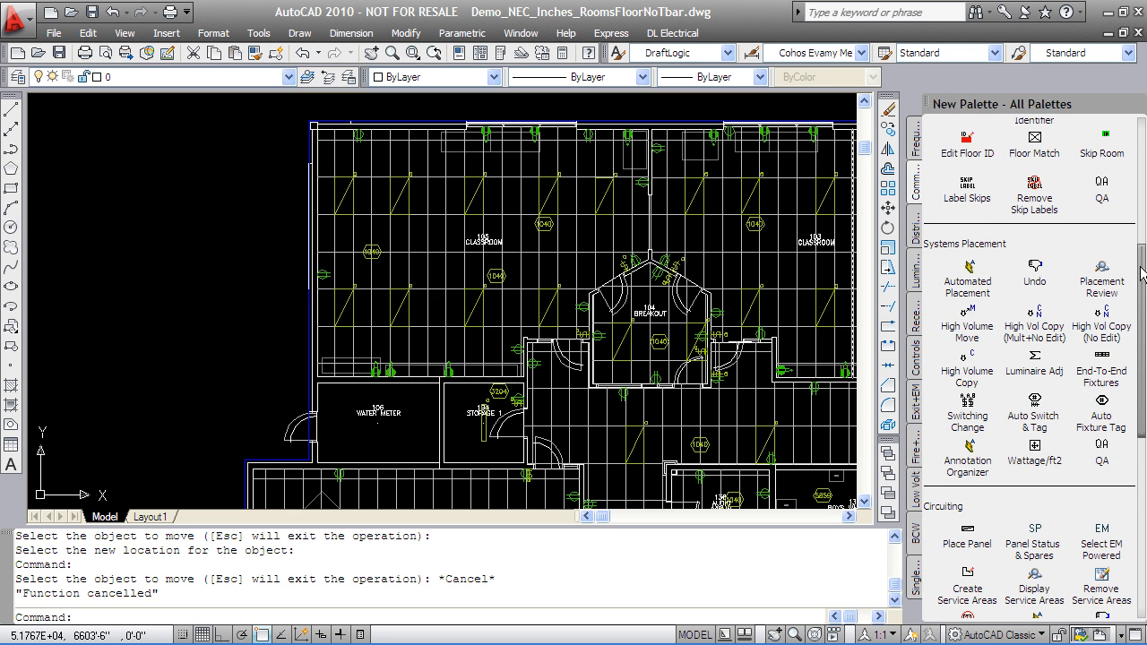
left_click(1038, 358)
left_click(484, 242)
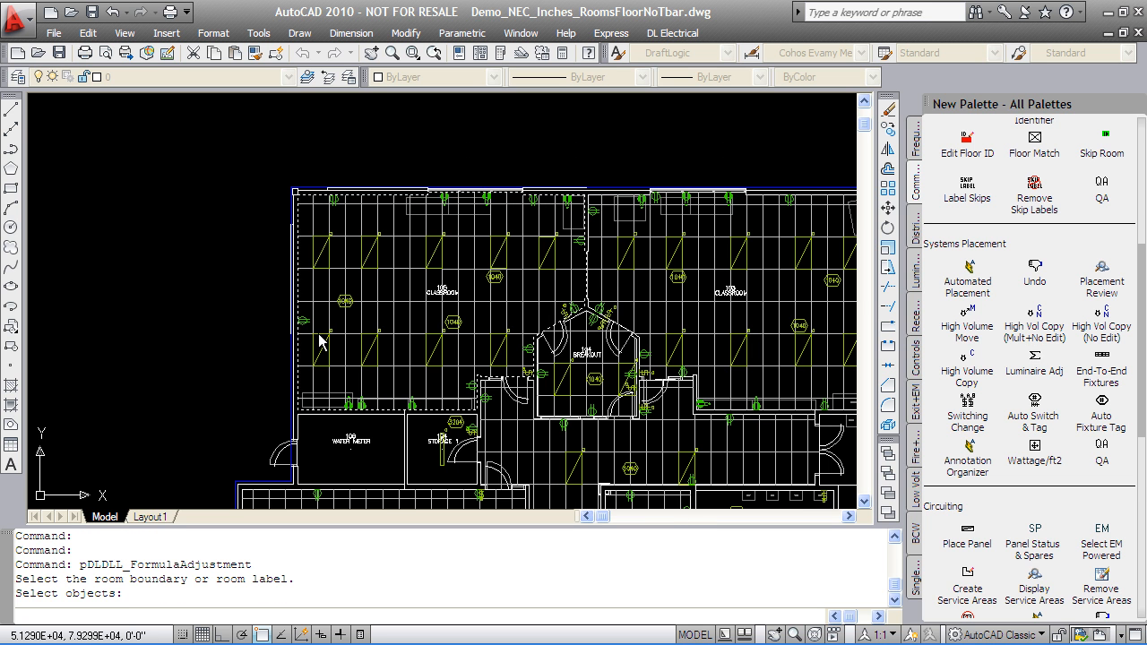
key("Return")
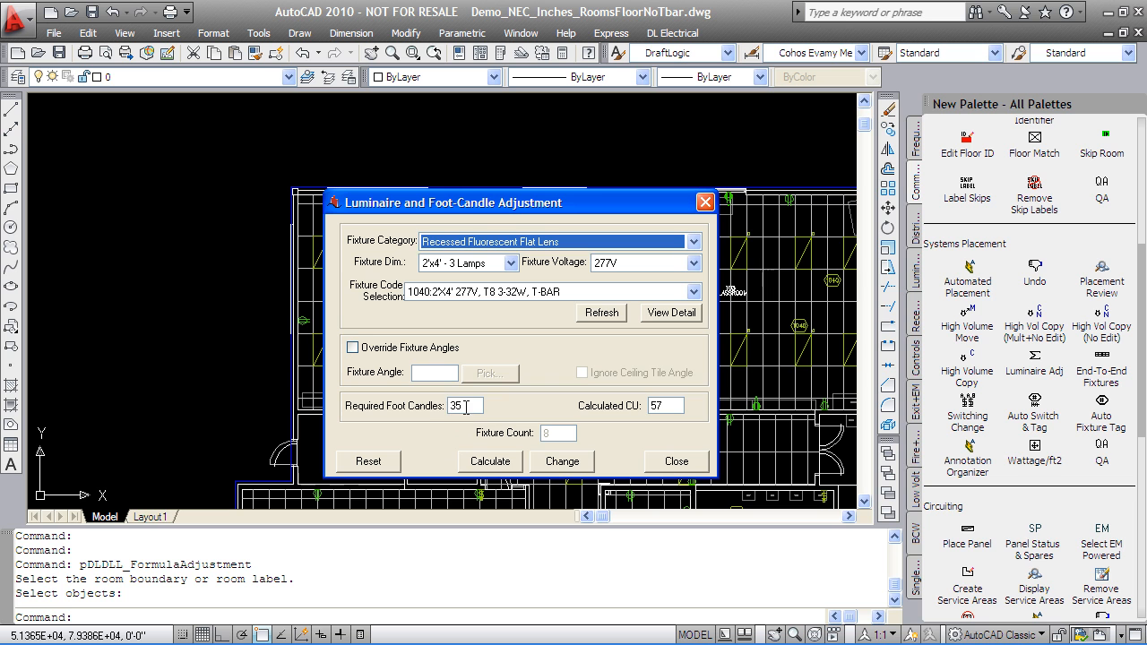
double_click(463, 408)
type("50")
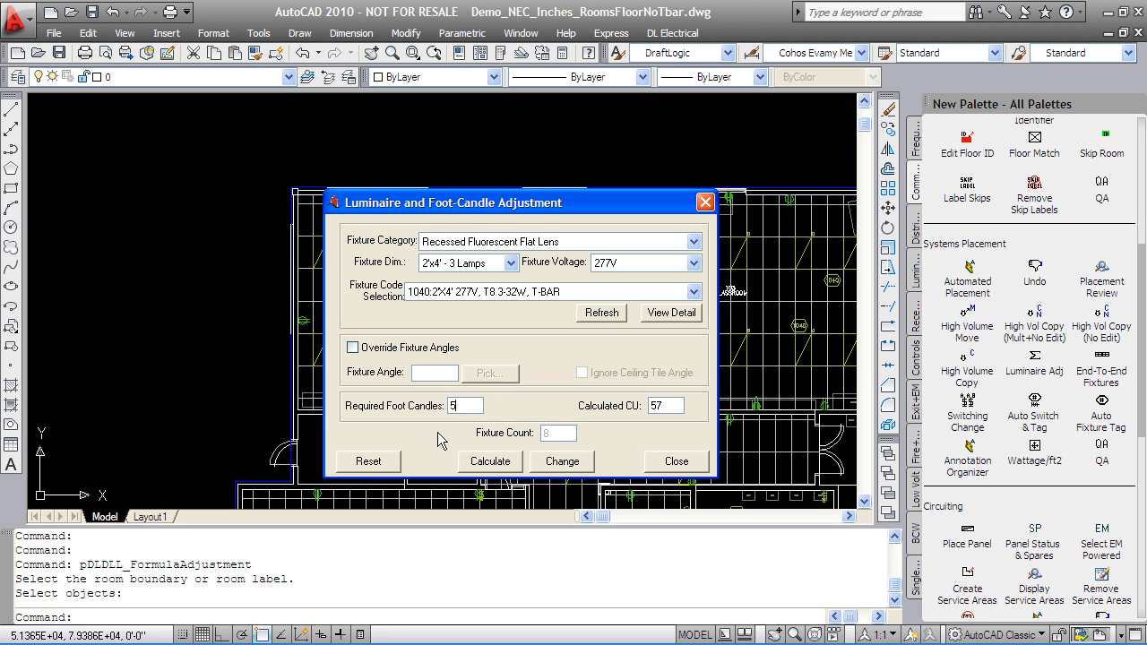
left_click(551, 466)
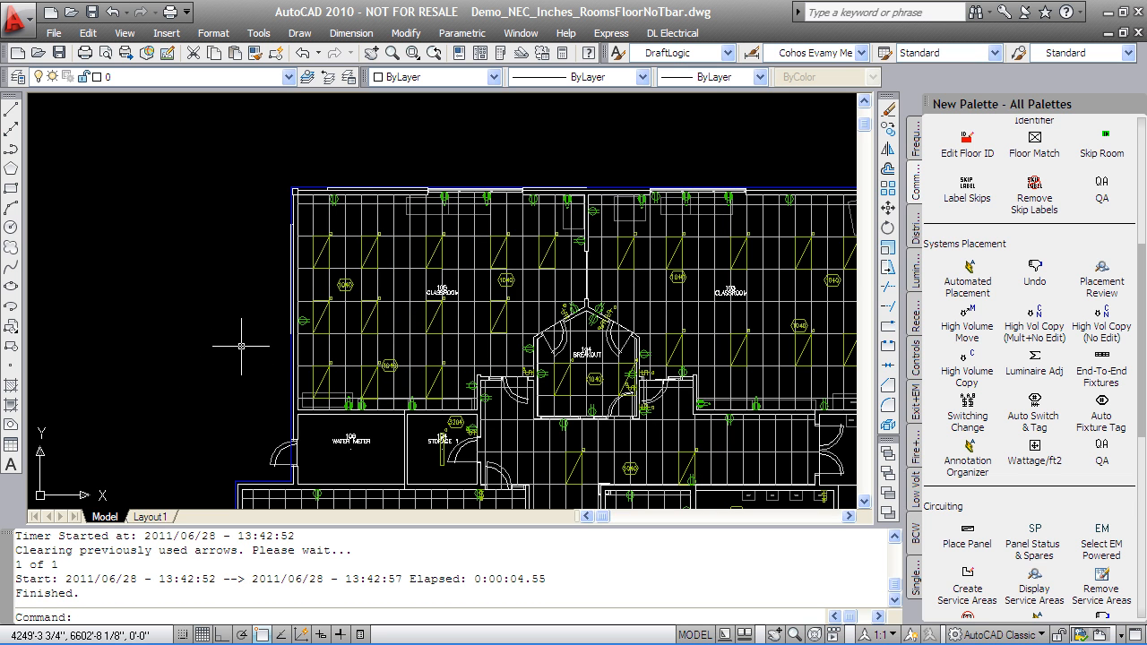
scroll(238, 315, "up", 1)
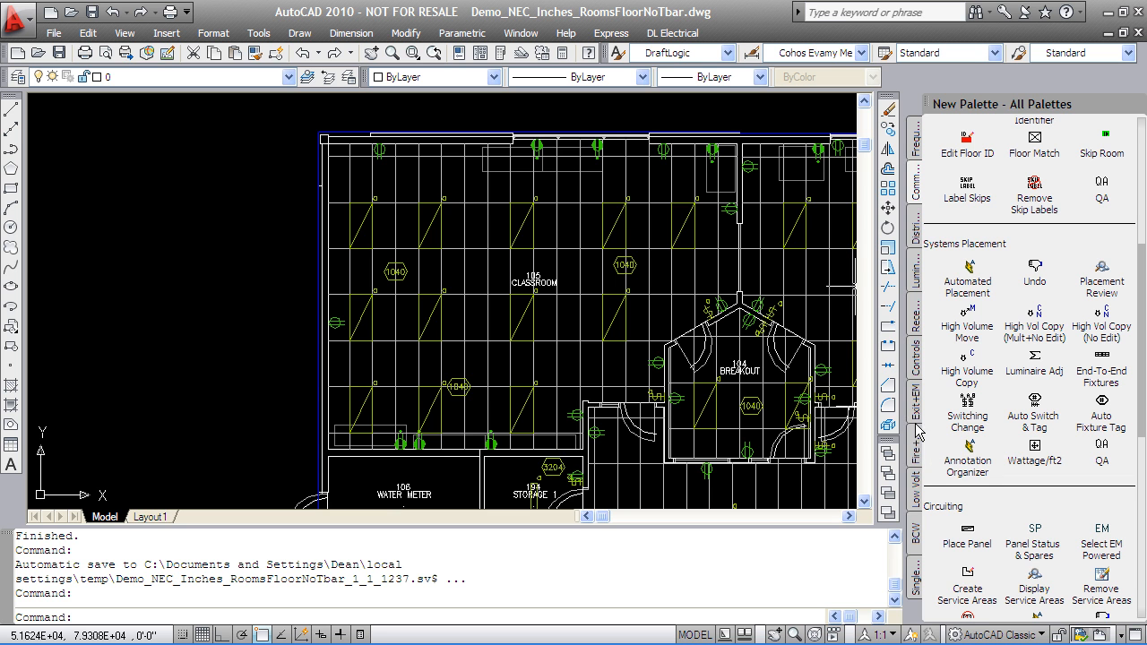
- Browse the available tools for luminaires, receptacles, controls, exit and emergency, fire alarm, low voltage and branch circuit wiring
left_click(914, 274)
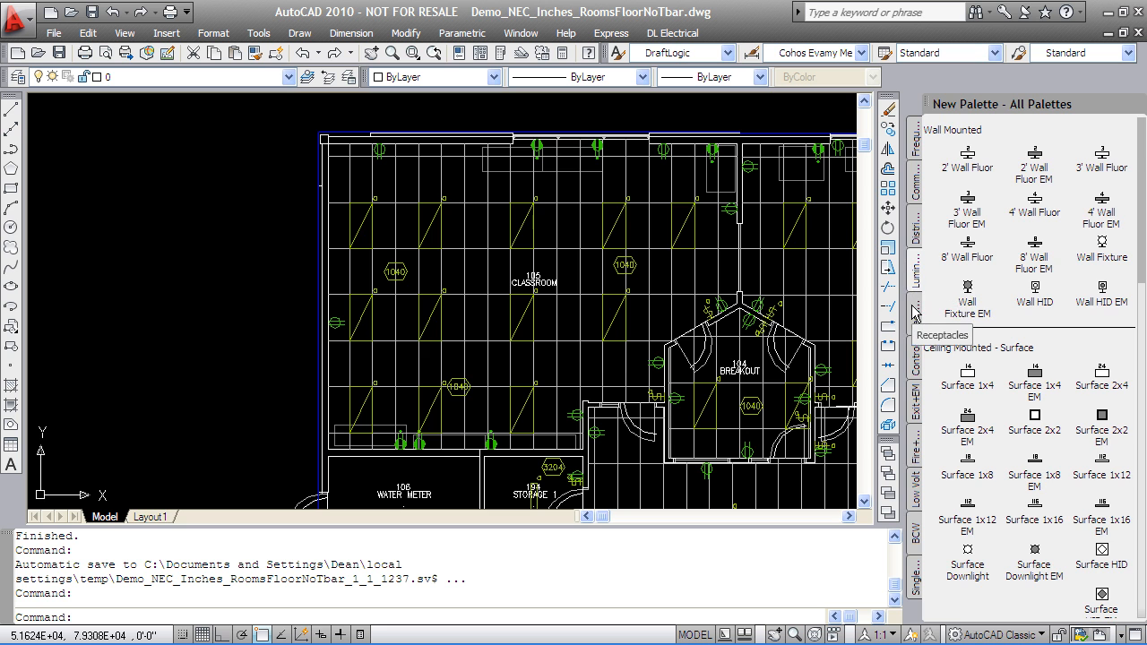
left_click(915, 313)
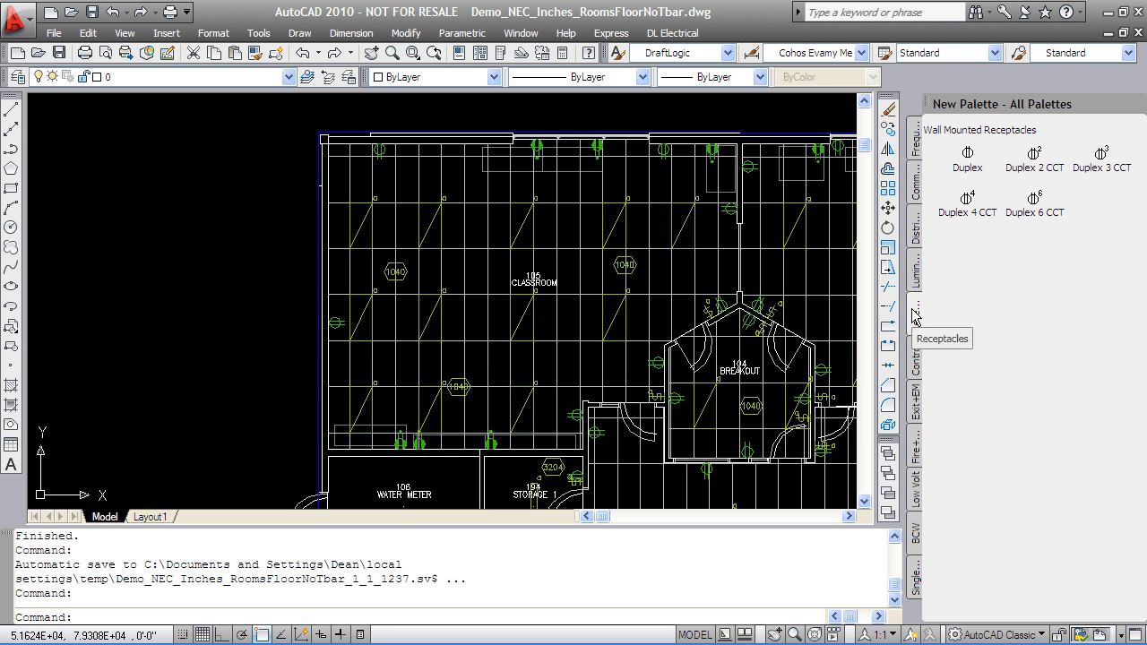
left_click(914, 358)
left_click(916, 406)
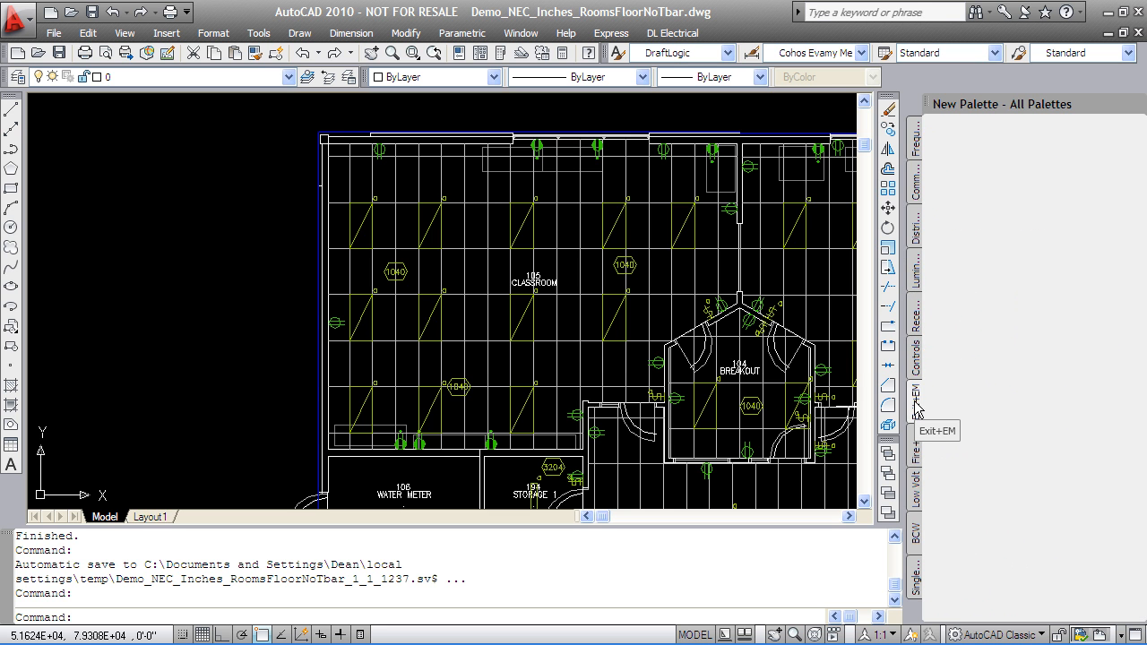
left_click(916, 455)
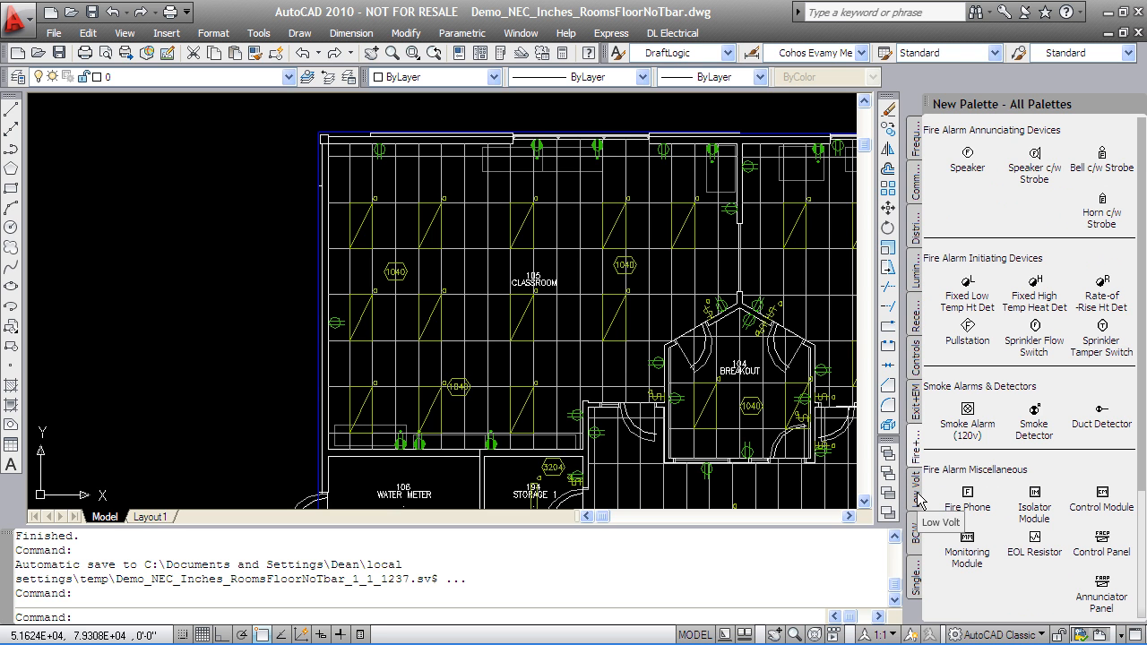
left_click(916, 500)
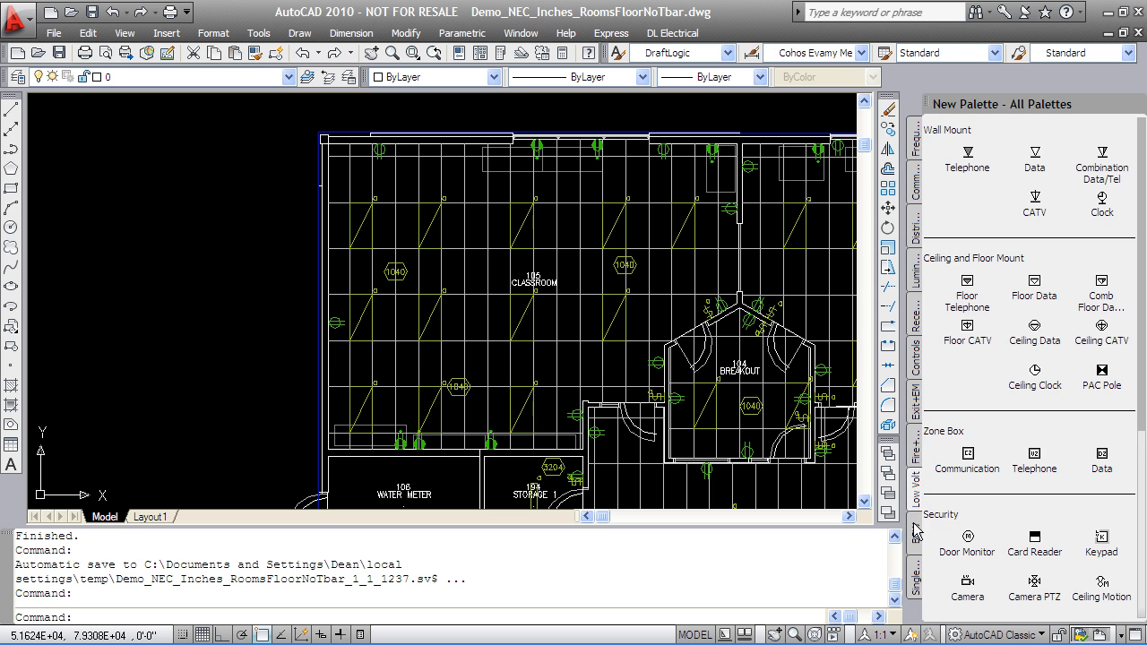
left_click(916, 531)
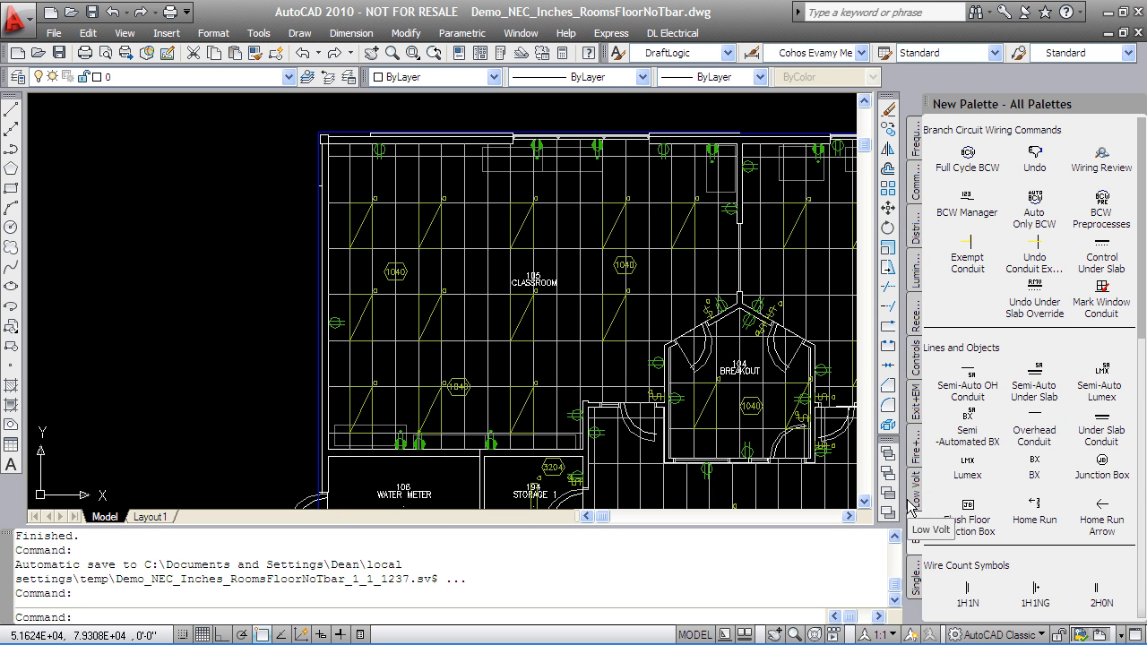
- Insert a fire alarm Bell c/w Strobe on the corridor wall beside classroom 107
left_click(916, 455)
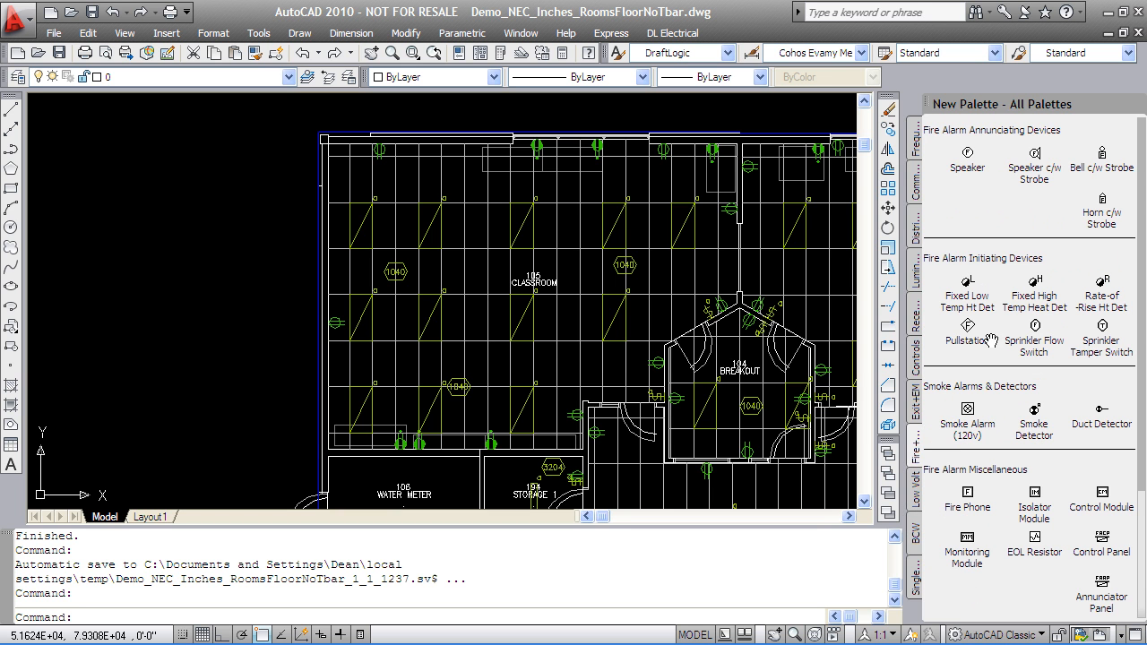
left_click(1102, 161)
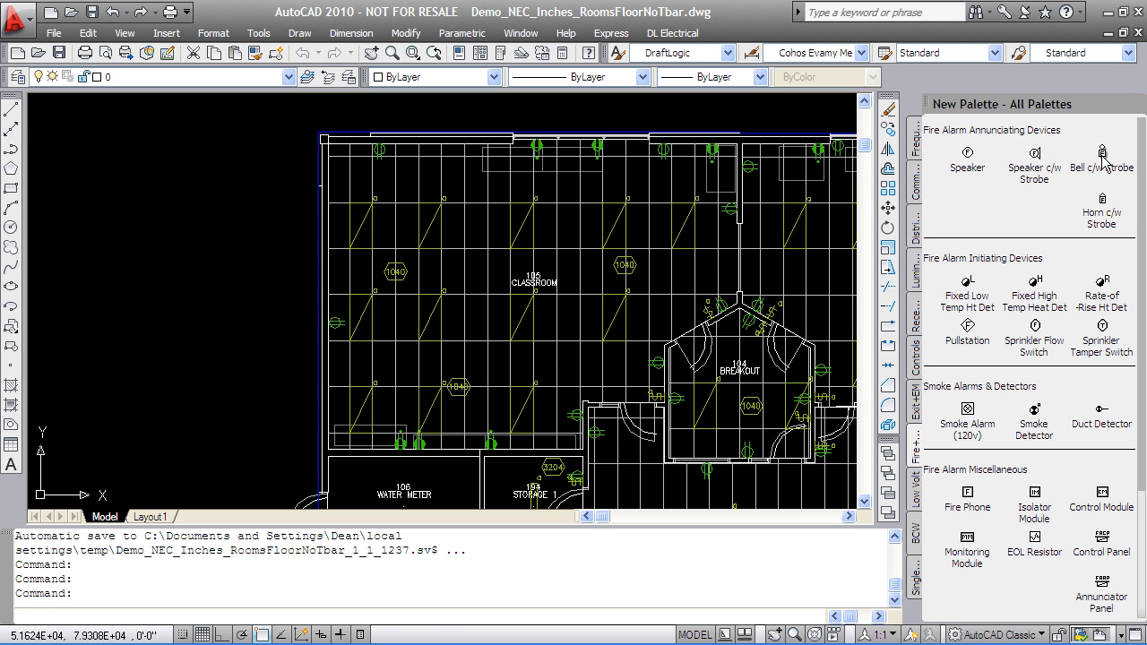
middle_click_drag(591, 299, 586, 56)
scroll(623, 373, "up", 3)
middle_click_drag(647, 393, 664, 200)
scroll(685, 231, "down", 6)
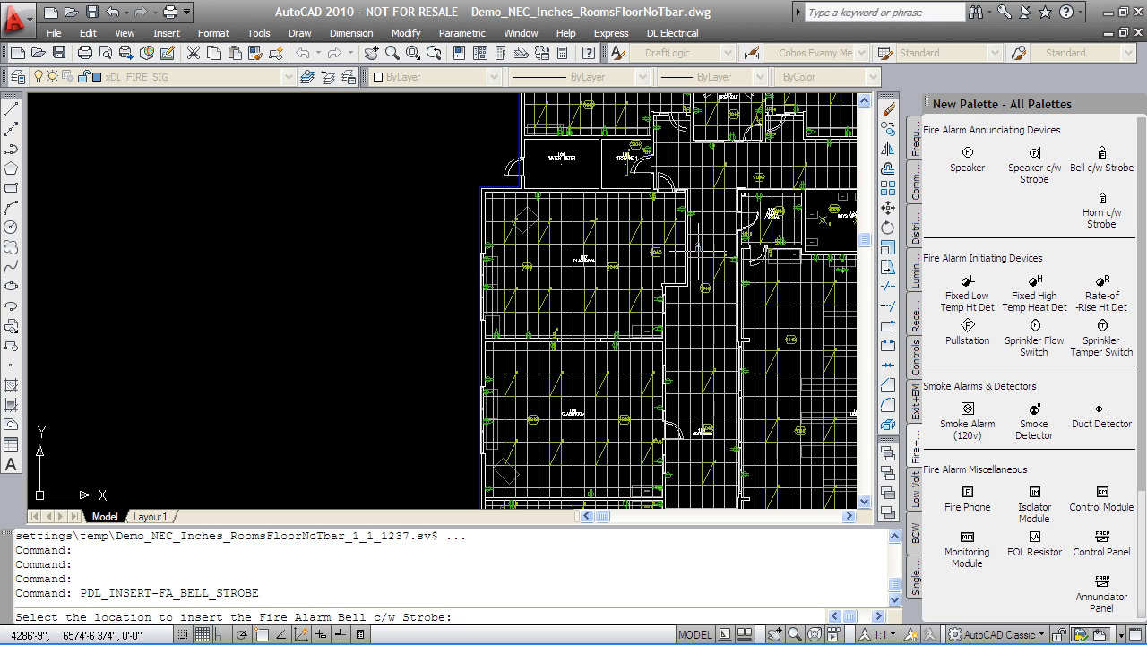
left_click(702, 292)
scroll(695, 264, "up", 5)
- Insert more fire alarm Bell c/w Strobe devices on the corridor 102 wall opposite classroom 108 and on the upper wall of another corridor
scroll(689, 269, "down", 8)
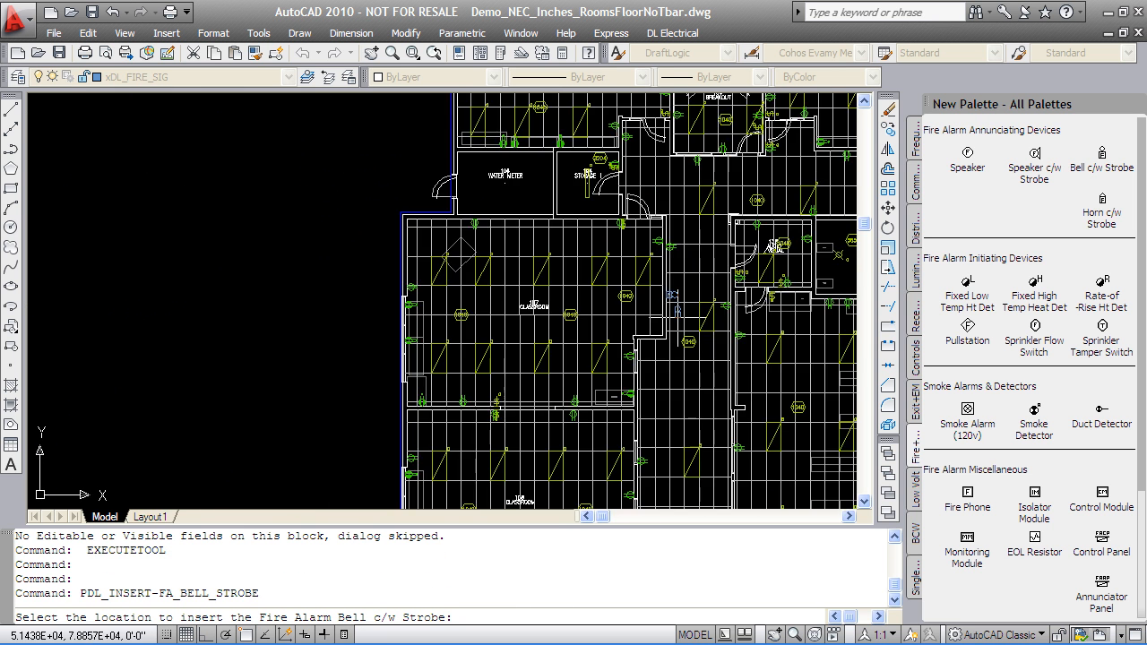
scroll(686, 355, "up", 4)
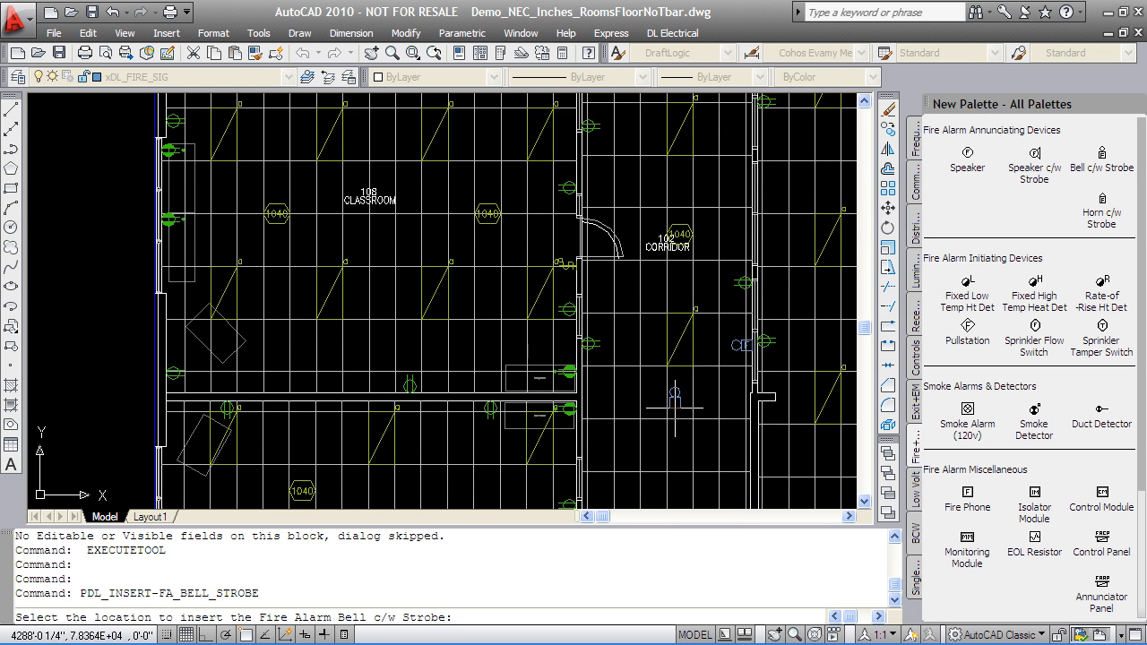
scroll(664, 359, "down", 8)
scroll(727, 255, "up", 6)
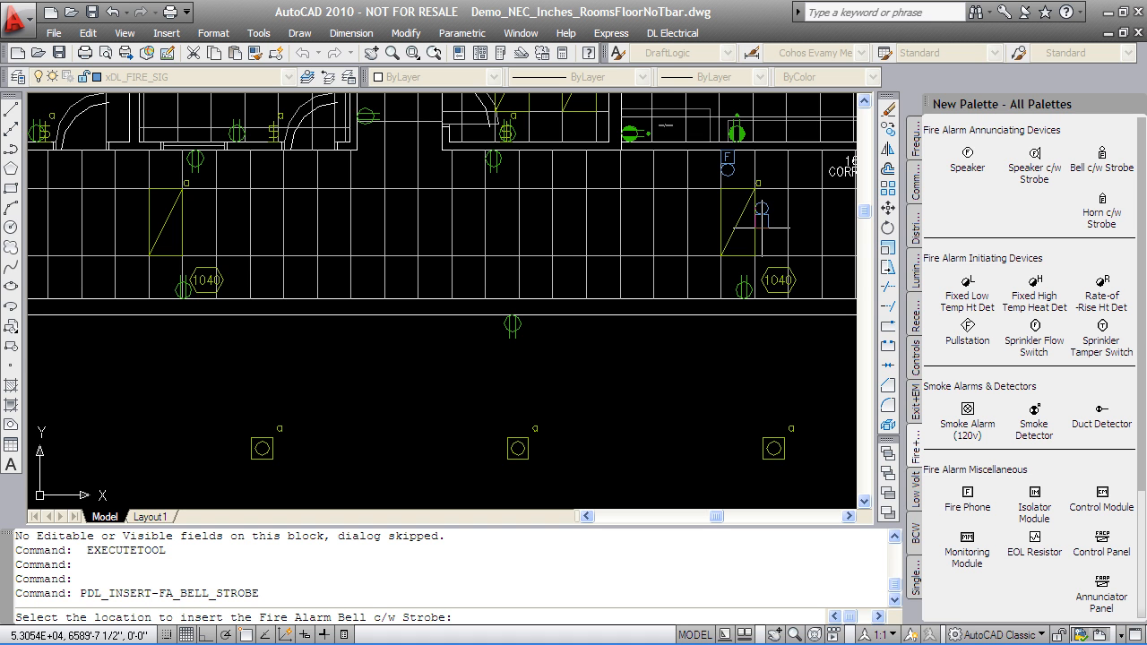
key("Escape")
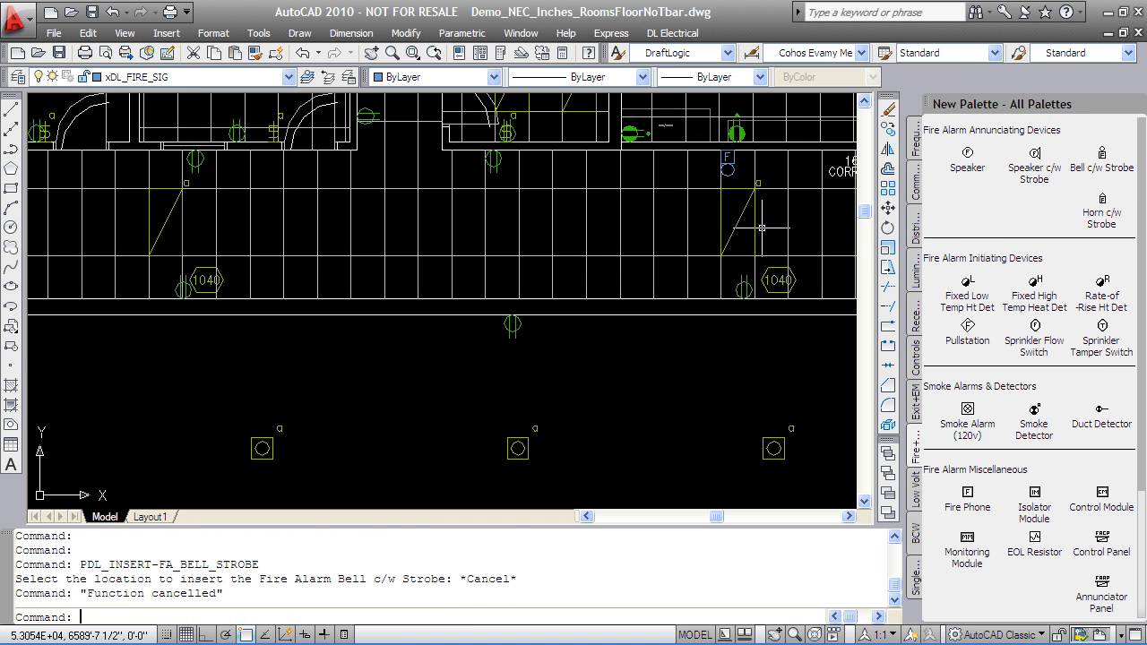
- Copy the foyer's duplex receptacle to several spots along the curved library wall with High Vol Copy (Mult+No Edit), and regenerate the drawing
left_click(915, 141)
middle_click_drag(328, 313, 705, 283)
scroll(413, 369, "down", 6)
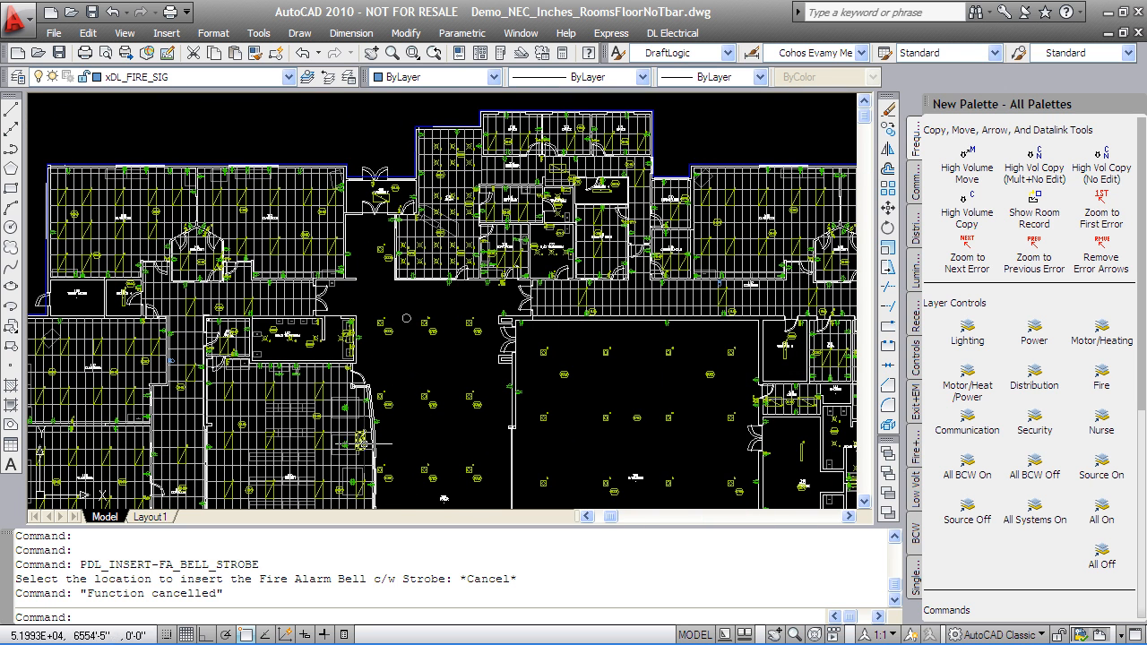
scroll(339, 461, "up", 5)
middle_click_drag(546, 267, 556, 272)
middle_click_drag(553, 402, 576, 328)
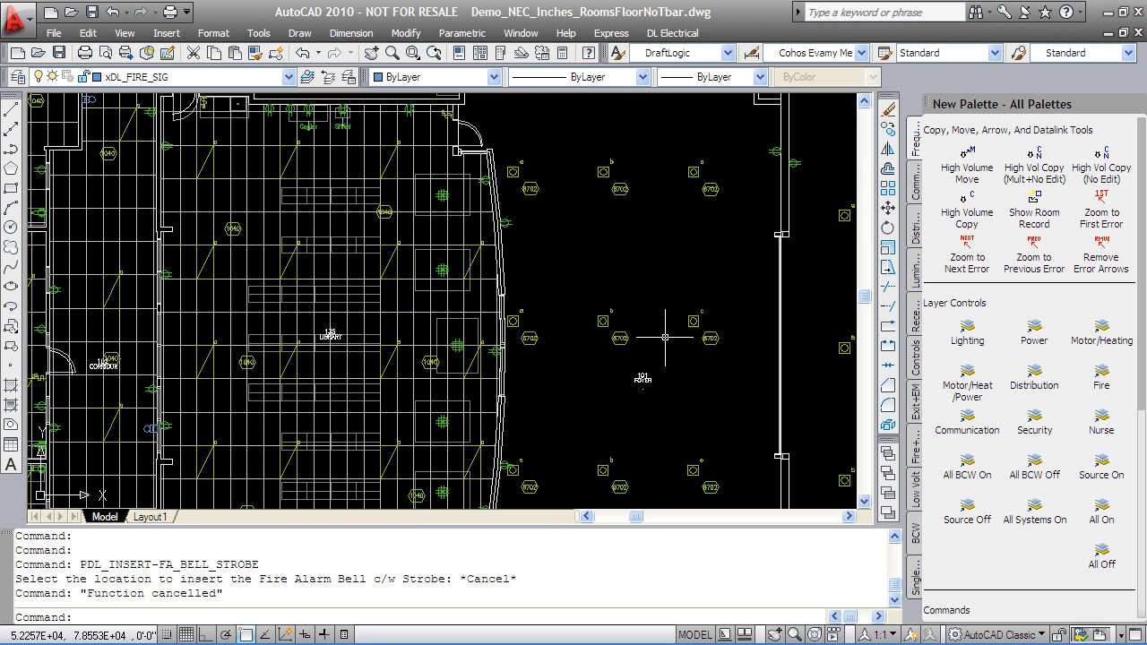
left_click(1018, 176)
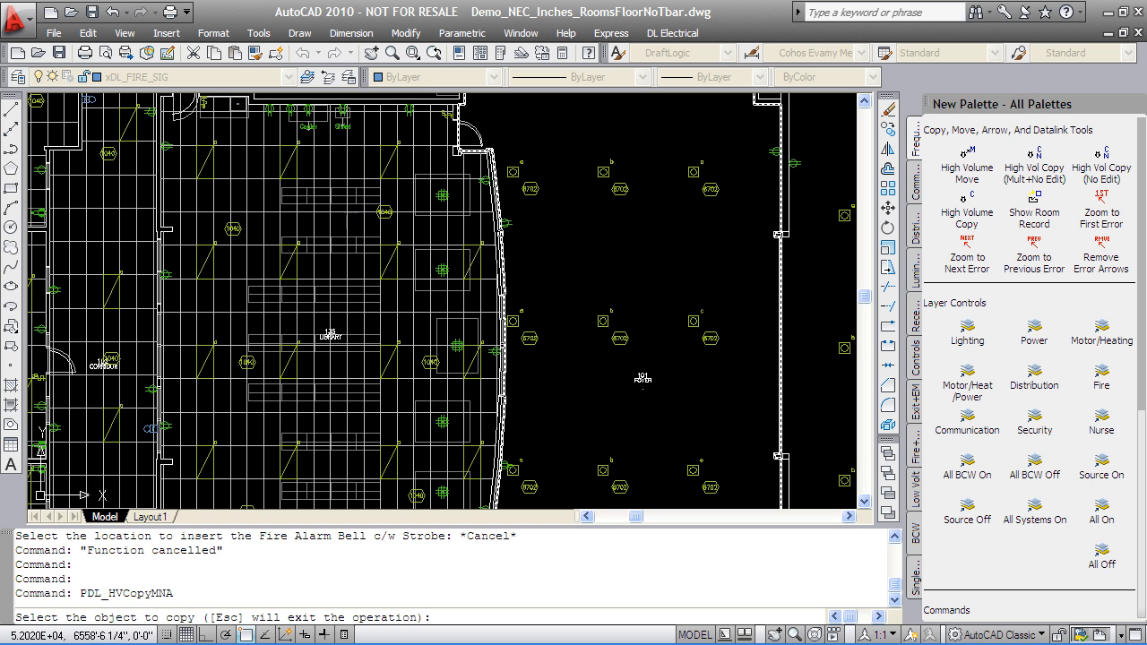
left_click(508, 229)
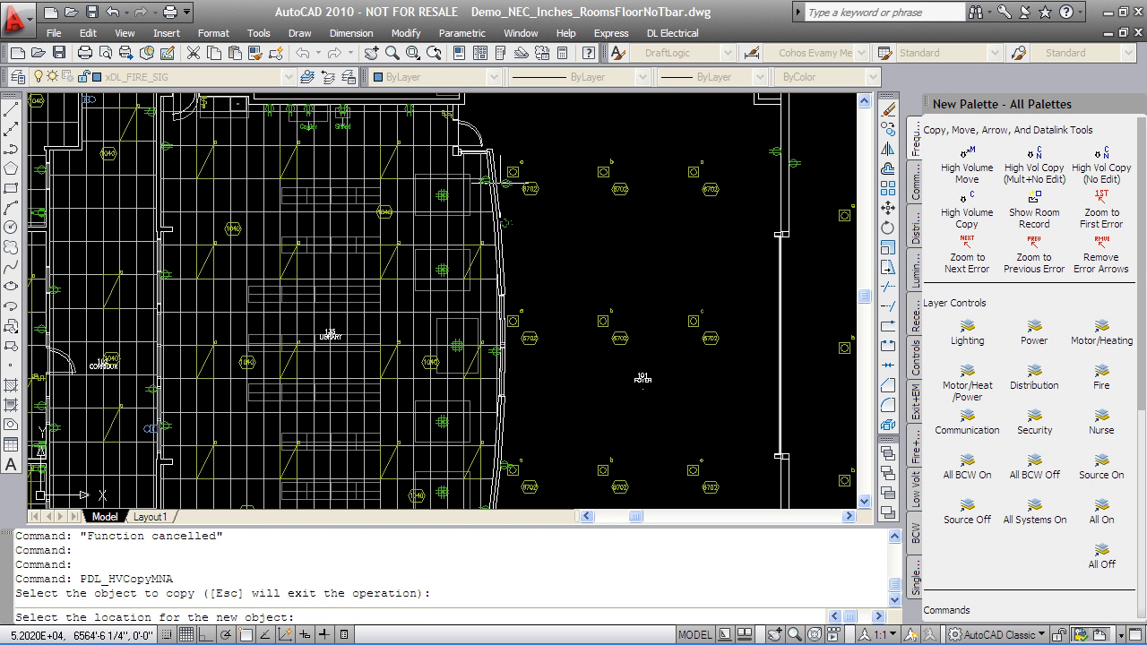
left_click(513, 159)
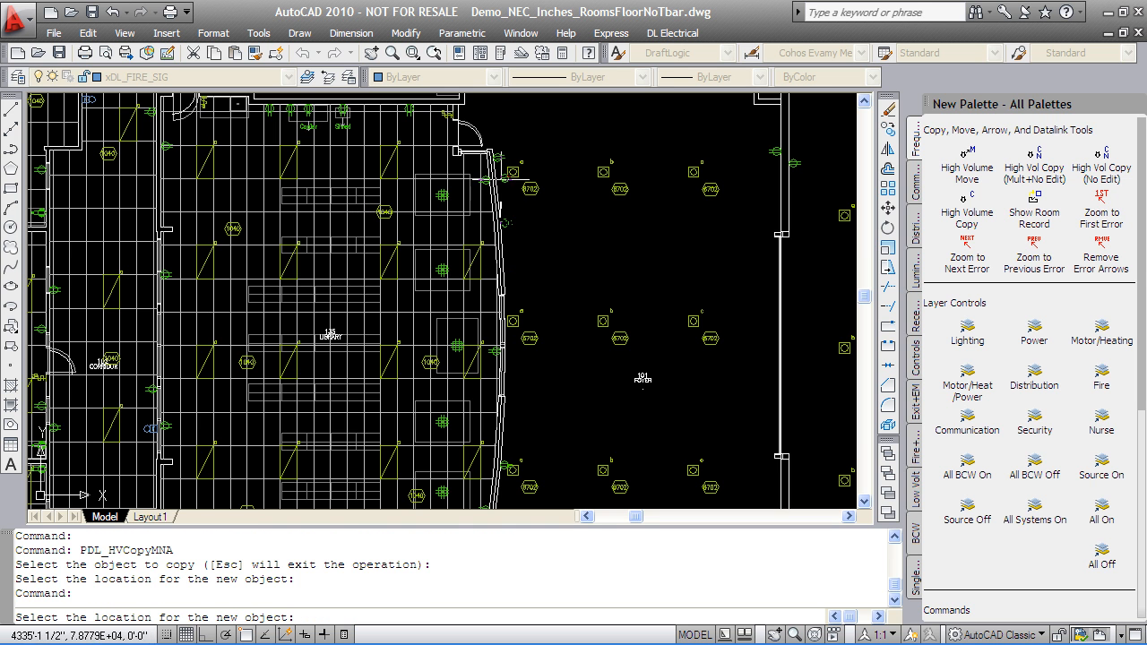
left_click(506, 287)
left_click(506, 404)
middle_click_drag(516, 436, 518, 269)
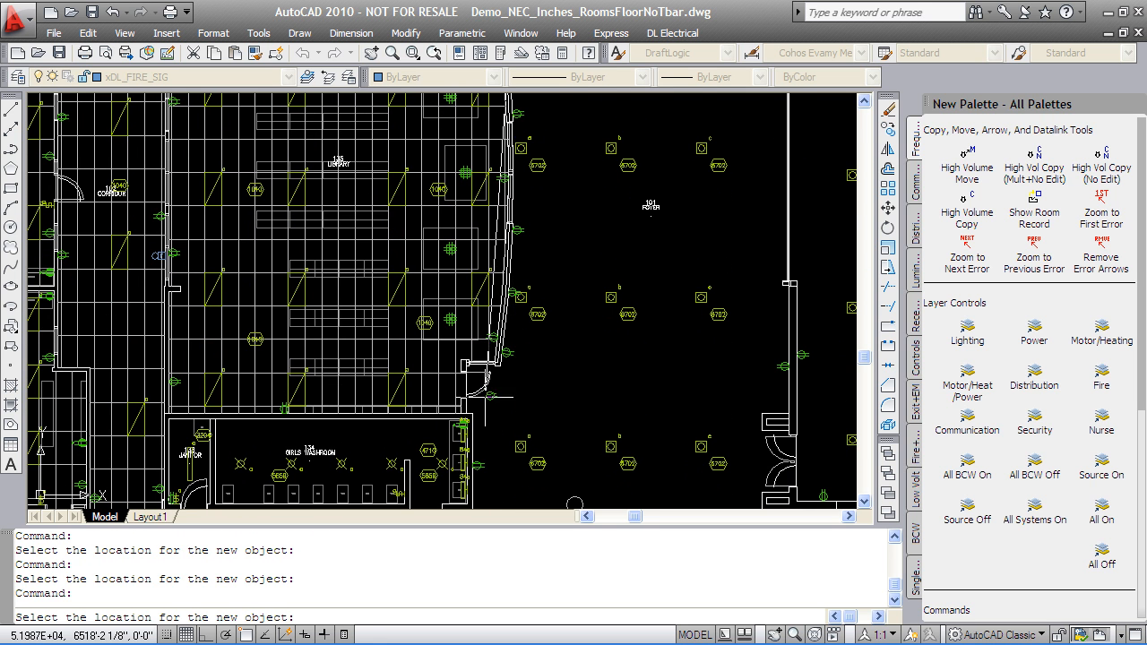
scroll(502, 376, "up", 5)
key("Escape")
type("regen")
key("Return")
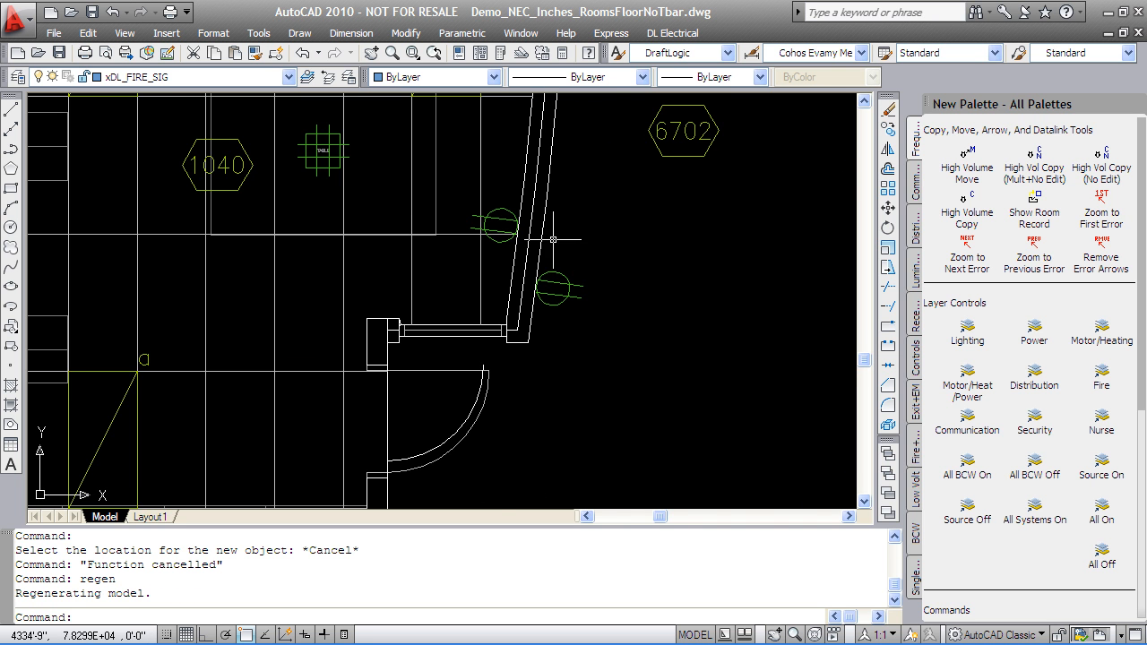
- Review the properties of the copied duplex receptacle at the lower end of the foyer's curved wall
scroll(580, 242, "down", 4)
middle_click_drag(583, 252, 573, 292)
mouse_move(569, 182)
middle_mouse_down()
mouse_move(578, 312)
mouse_move(593, 242)
mouse_move(616, 363)
mouse_move(636, 212)
middle_mouse_up()
scroll(618, 348, "down", 2)
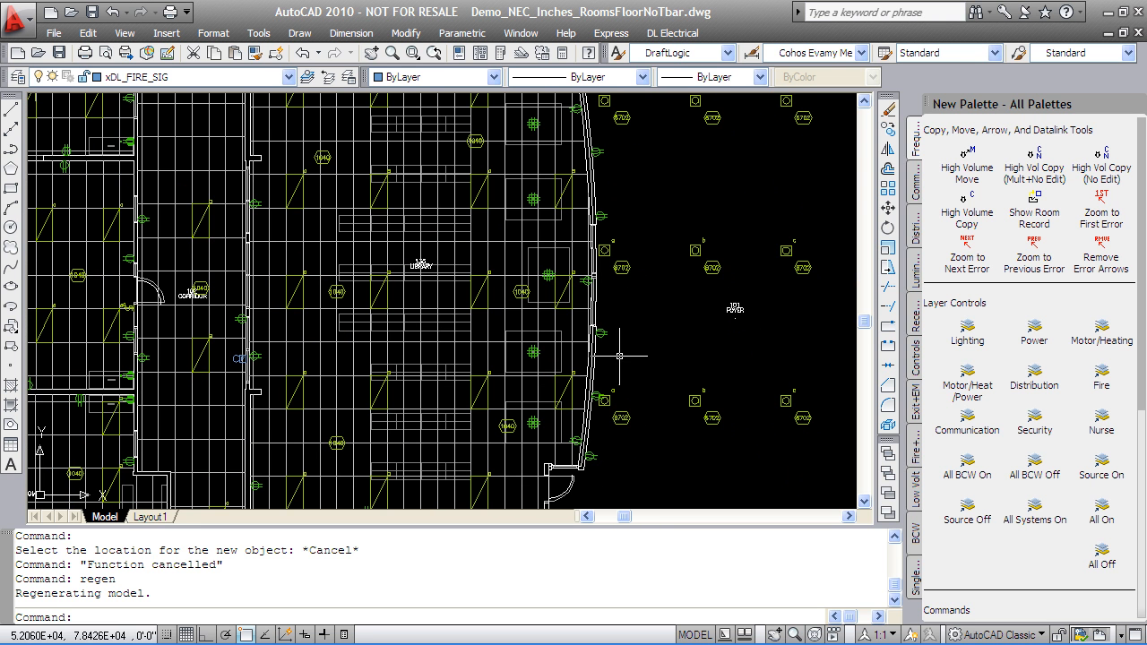
double_click(592, 459)
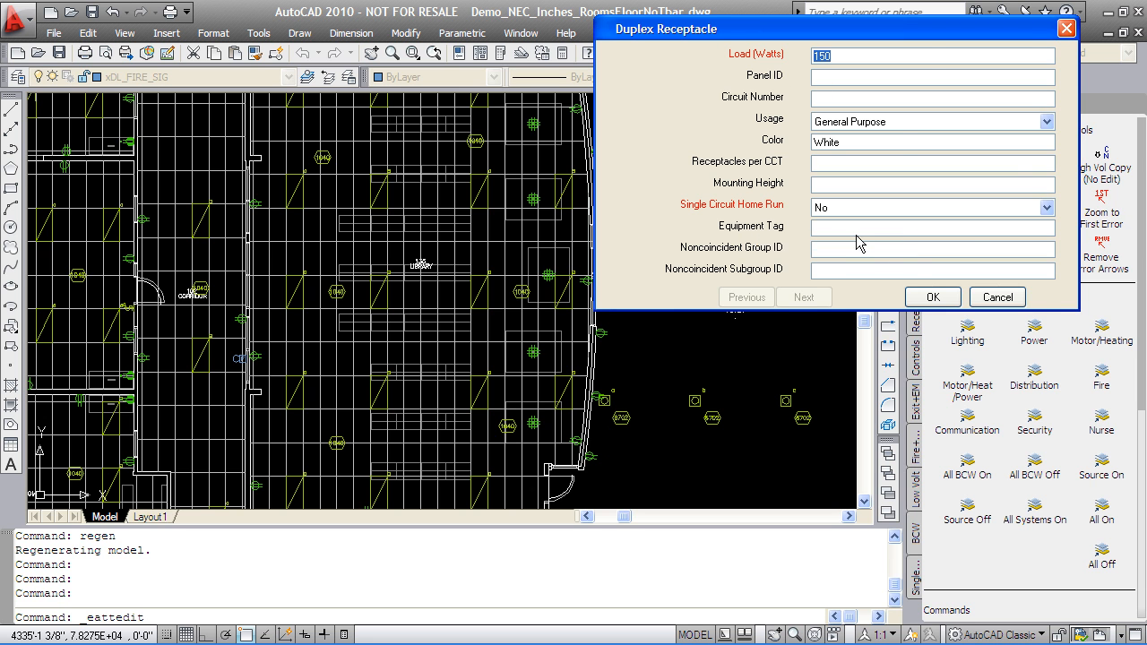
left_click(933, 297)
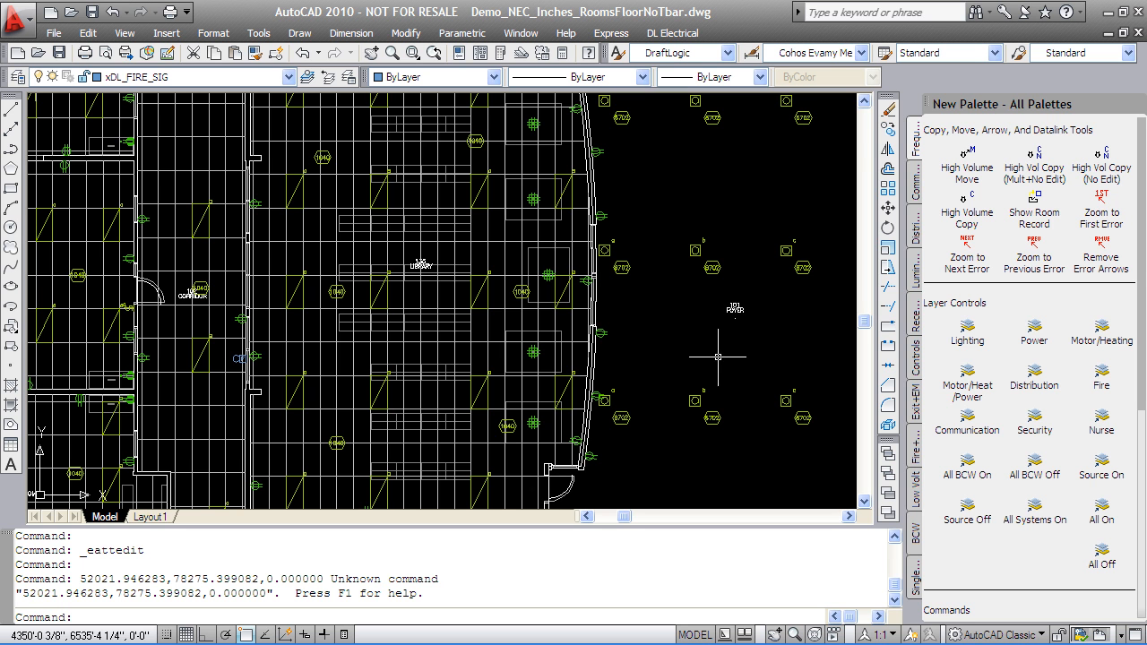
- Insert a Motor c/w Disconnect in the corridor above classroom 107 with equipment tag HVAC, horsepower 10 and control type REMOTE_START/STOP
left_click(914, 232)
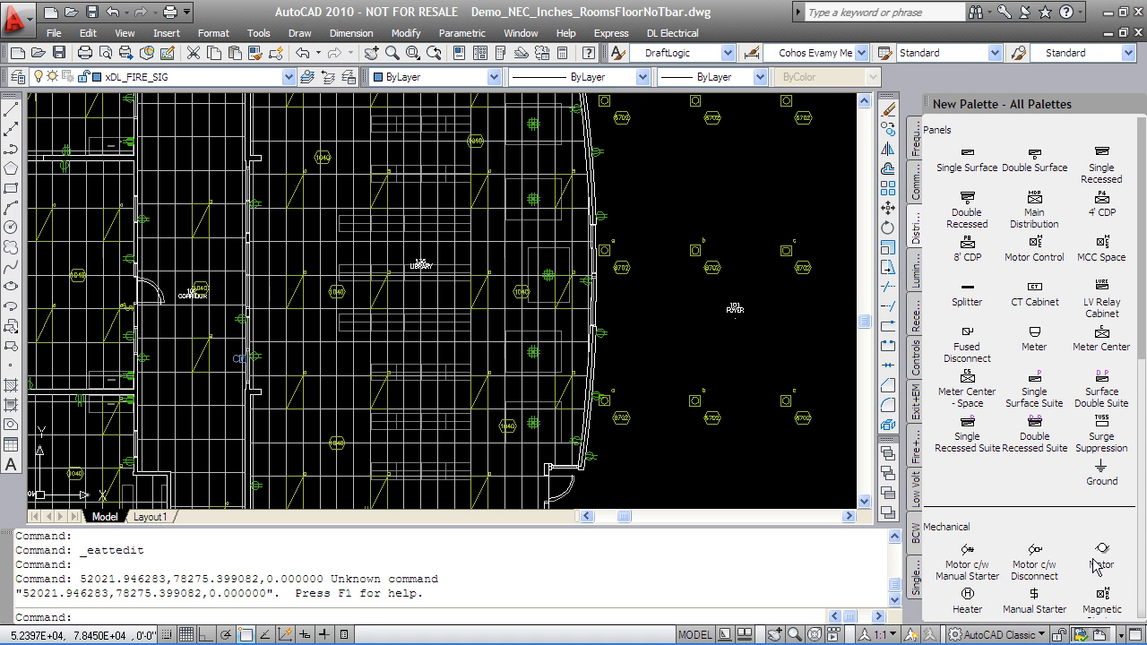
left_click(1040, 559)
left_click(442, 241)
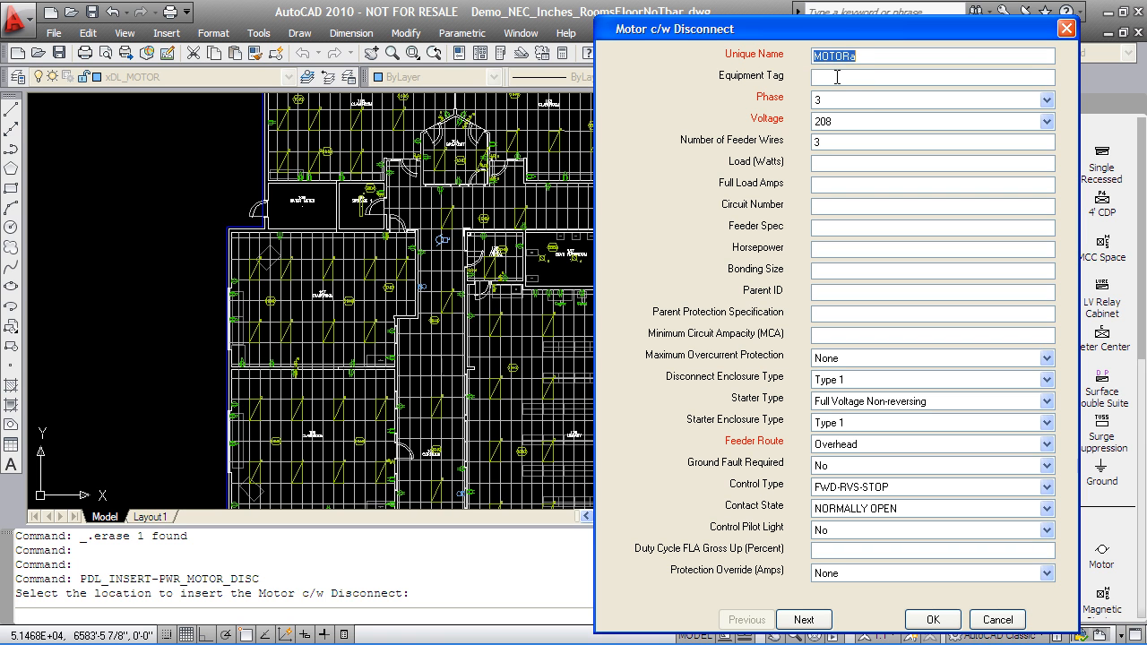
left_click(837, 77)
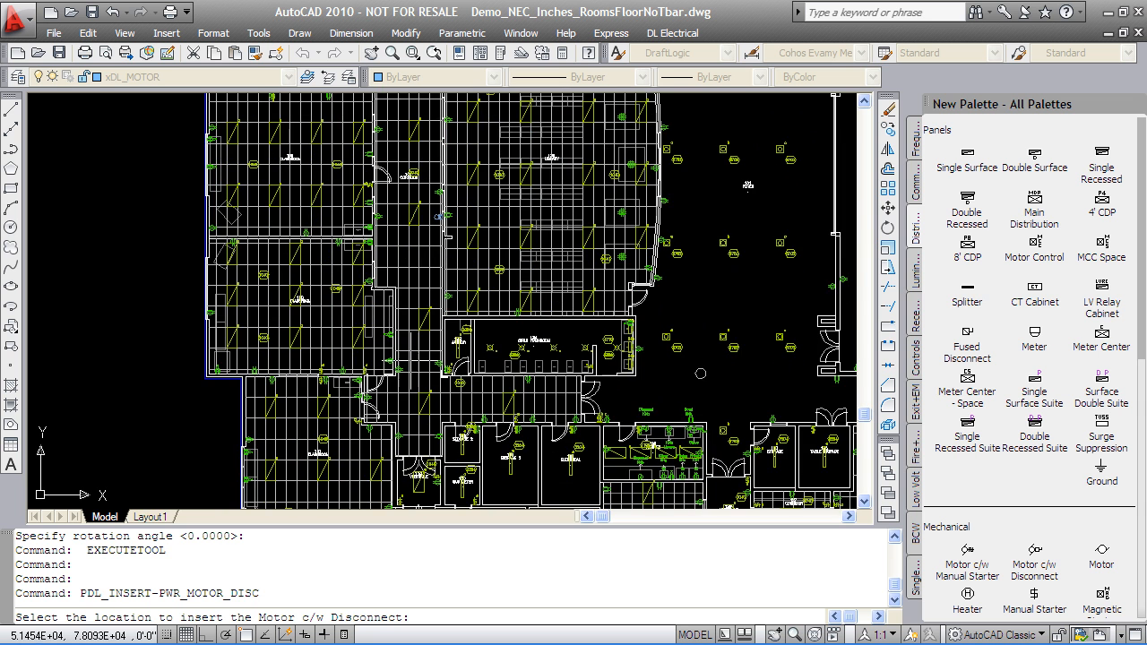
- Insert a Motor c/w Disconnect in the corridor below classroom 110 and set its horsepower to 12
scroll(417, 389, "up", 4)
left_click(417, 388)
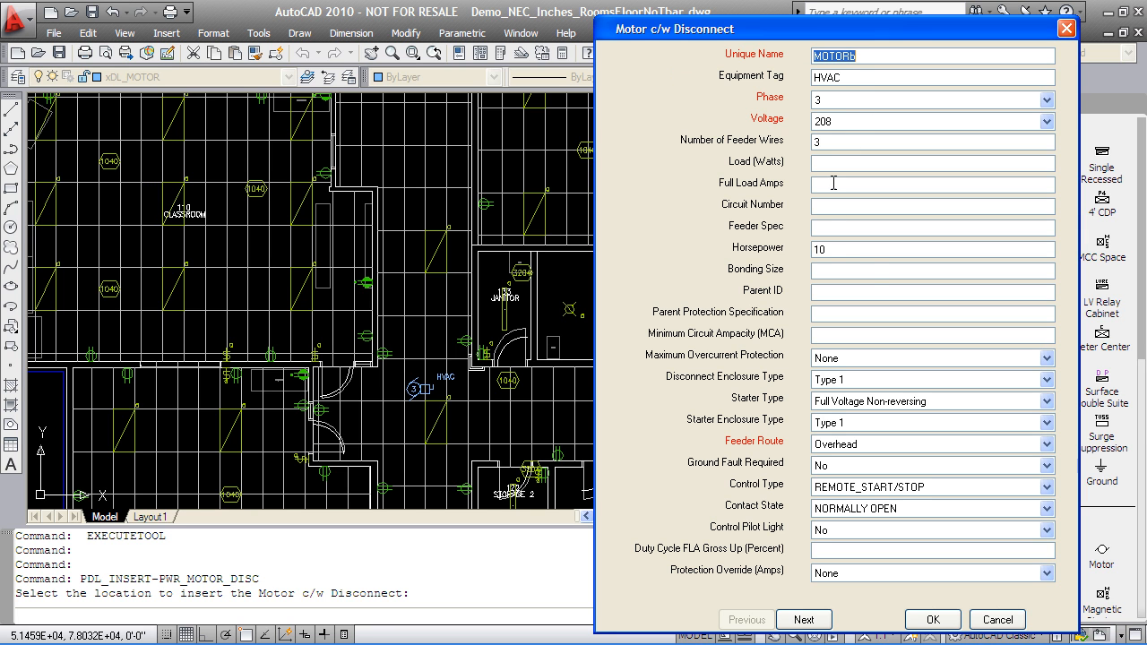
double_click(842, 253)
type("12")
left_click(933, 619)
scroll(708, 397, "down", 3)
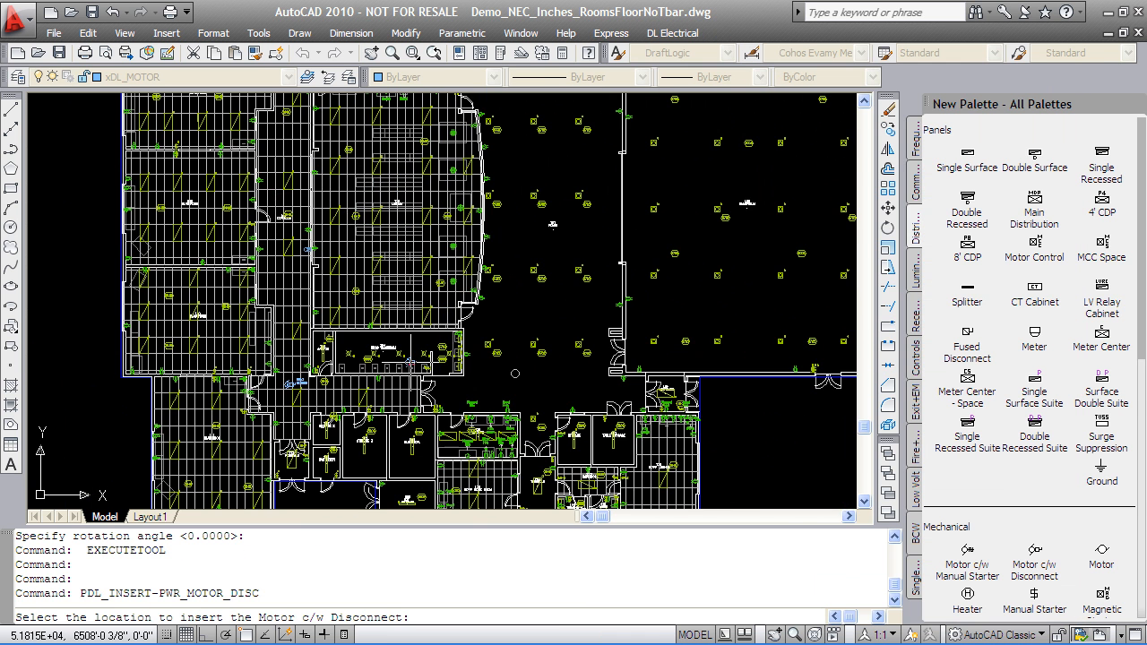
- Insert a Motor c/w Disconnect in foyer 101 and set its horsepower to 15
left_click(554, 238)
double_click(835, 248)
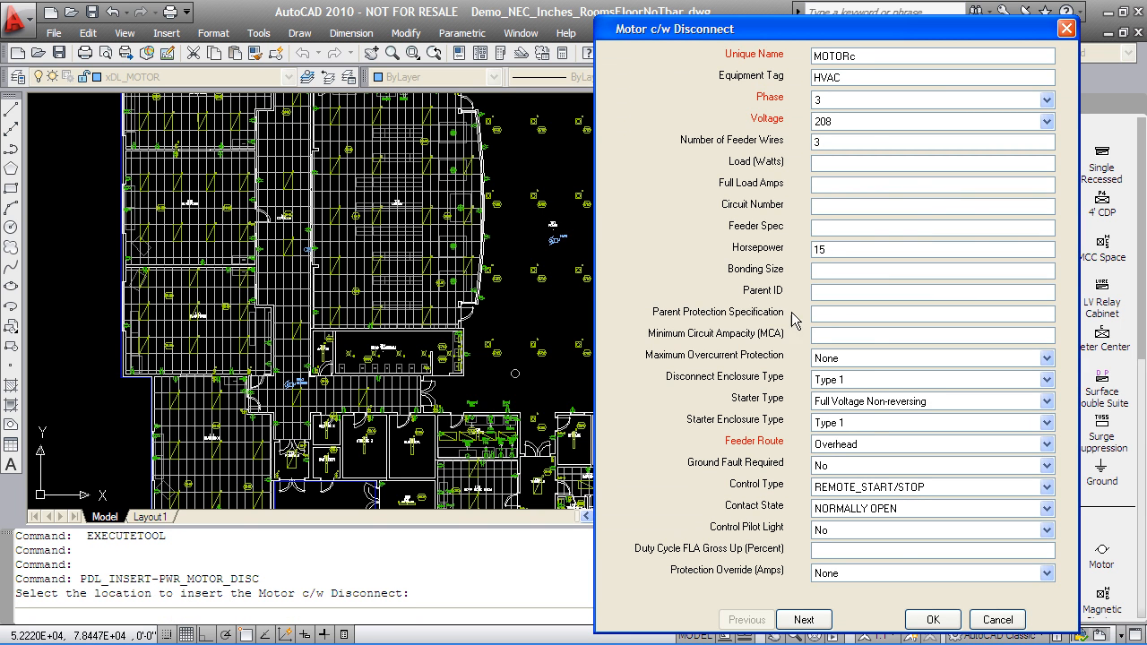
type("15")
left_click(928, 617)
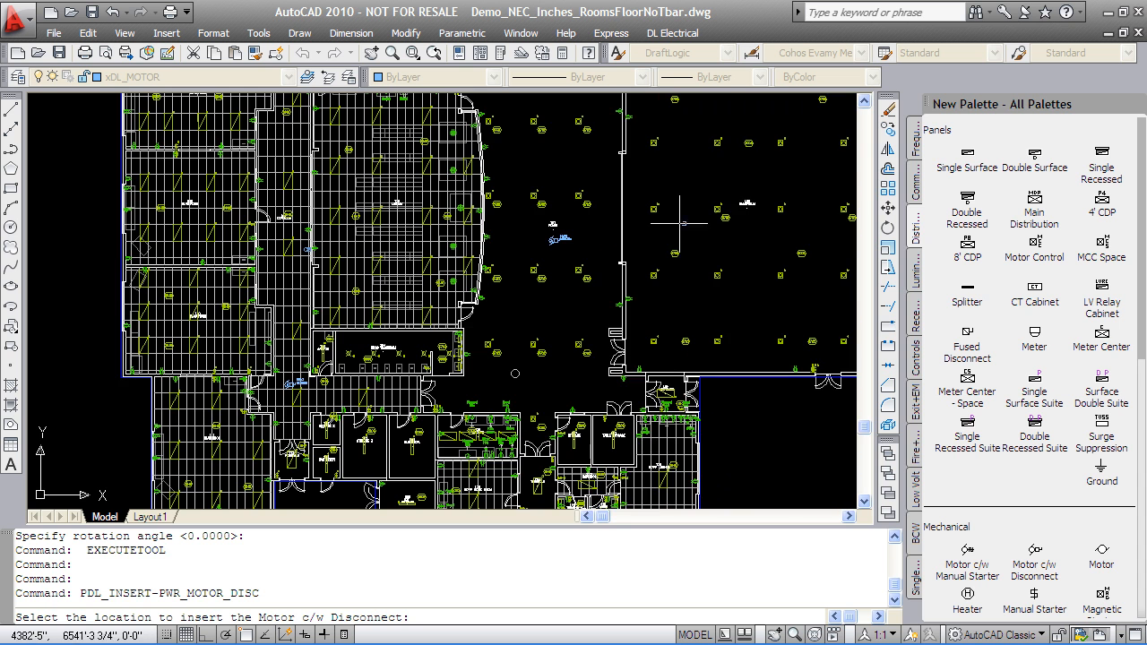
- Insert a Motor c/w Disconnect in the large room east of the foyer and set its horsepower to 12
left_click(678, 263)
double_click(840, 250)
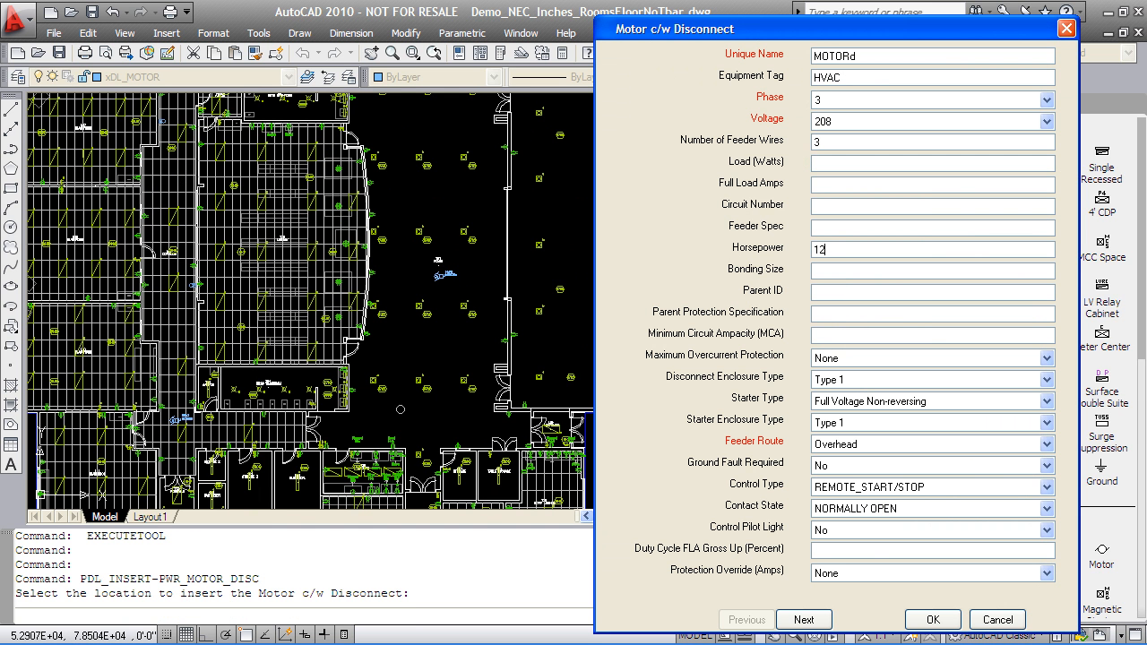
left_click(932, 619)
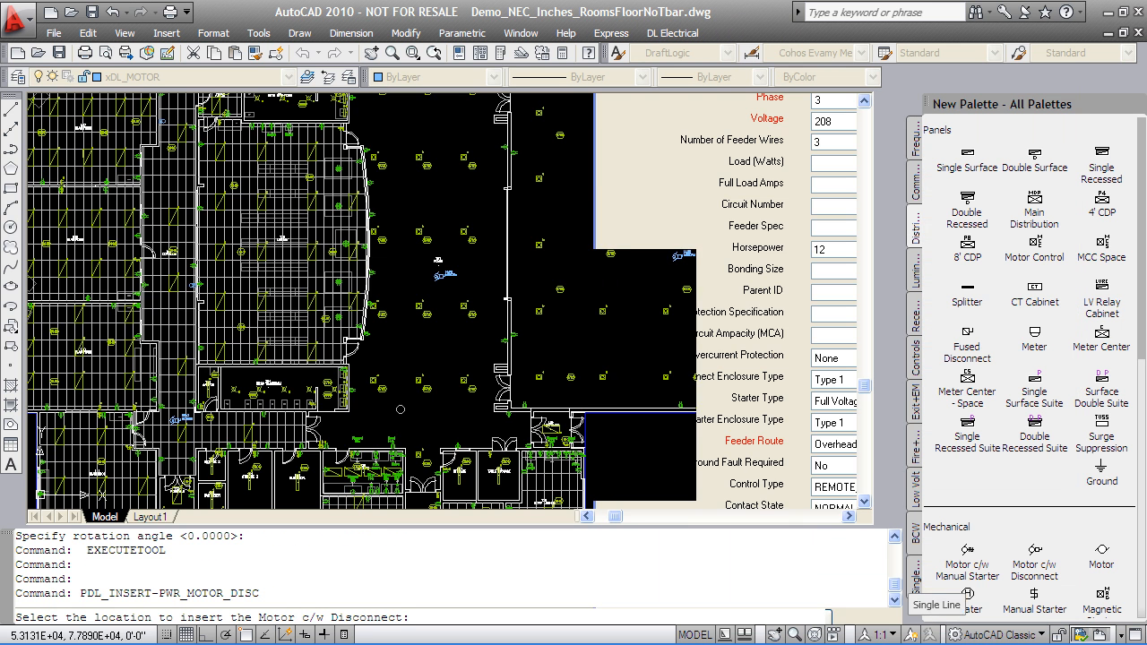
- Insert a Motor c/w Disconnect at the corridor junction of the east classroom wing, set its horsepower to 10, and end the insertion
left_click(625, 321)
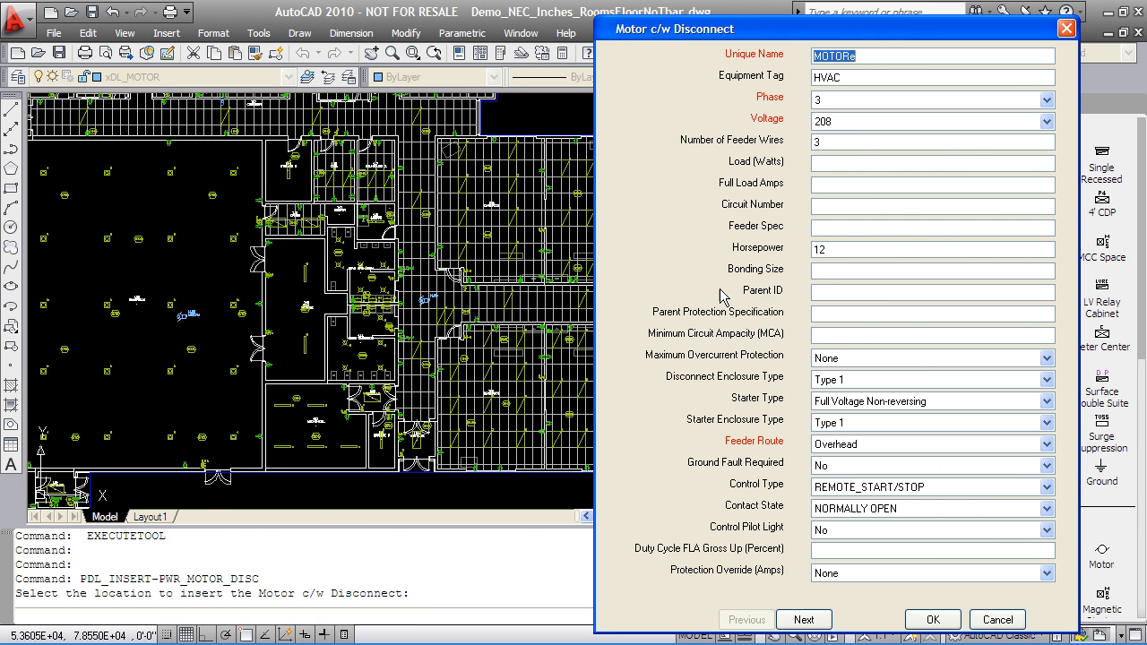
double_click(846, 250)
type("10")
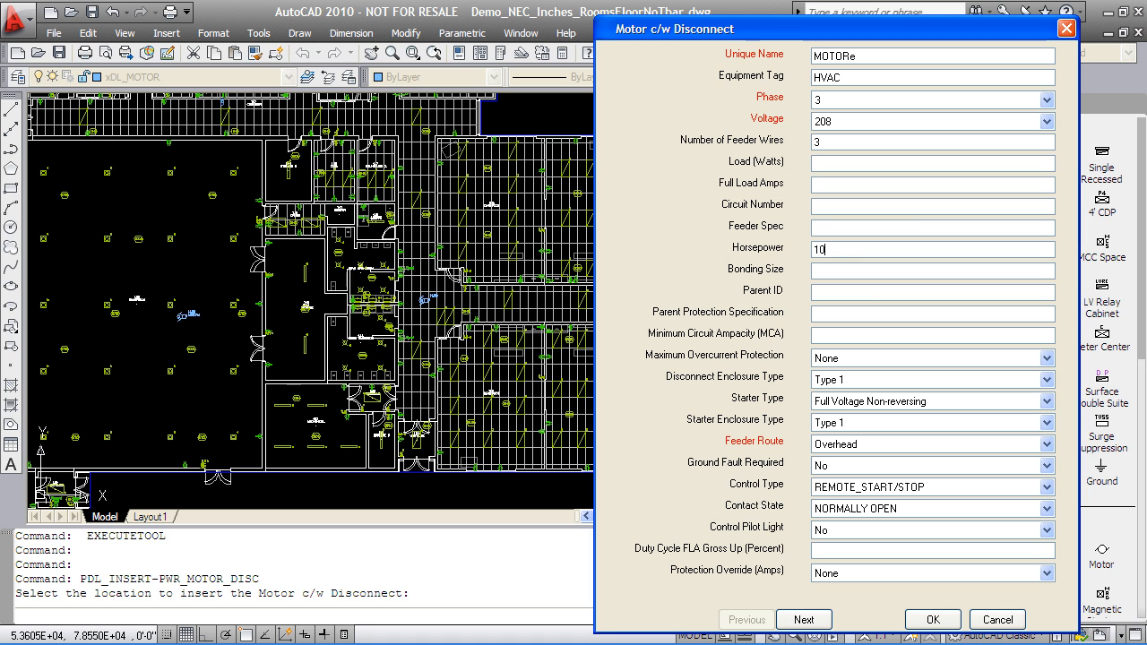
left_click(933, 620)
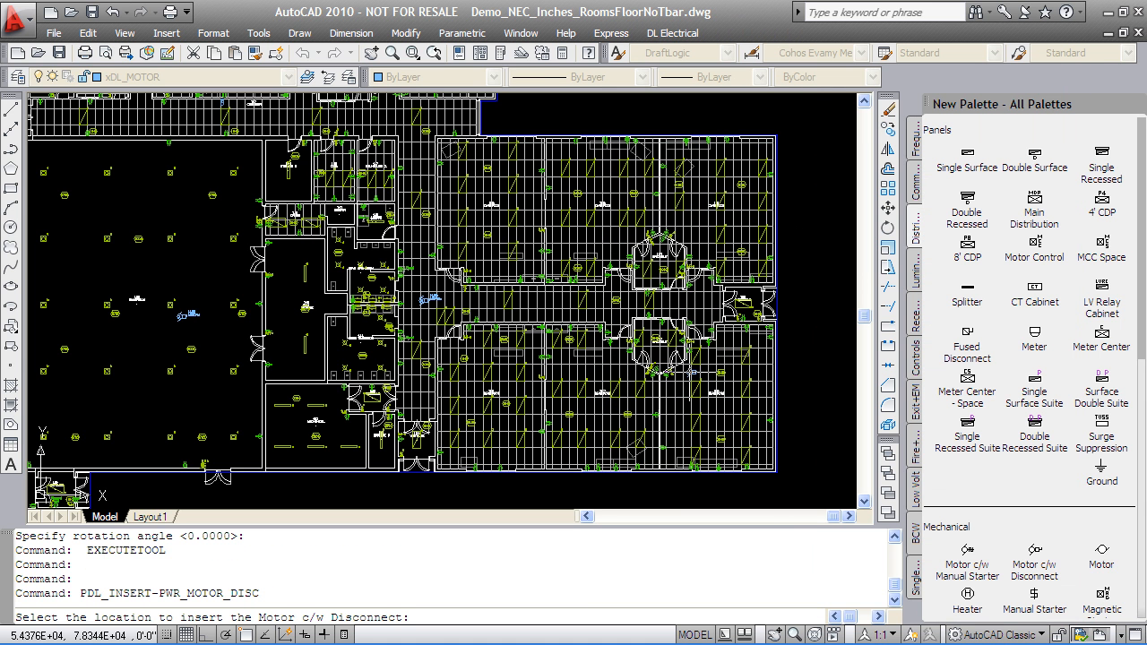
key("Escape")
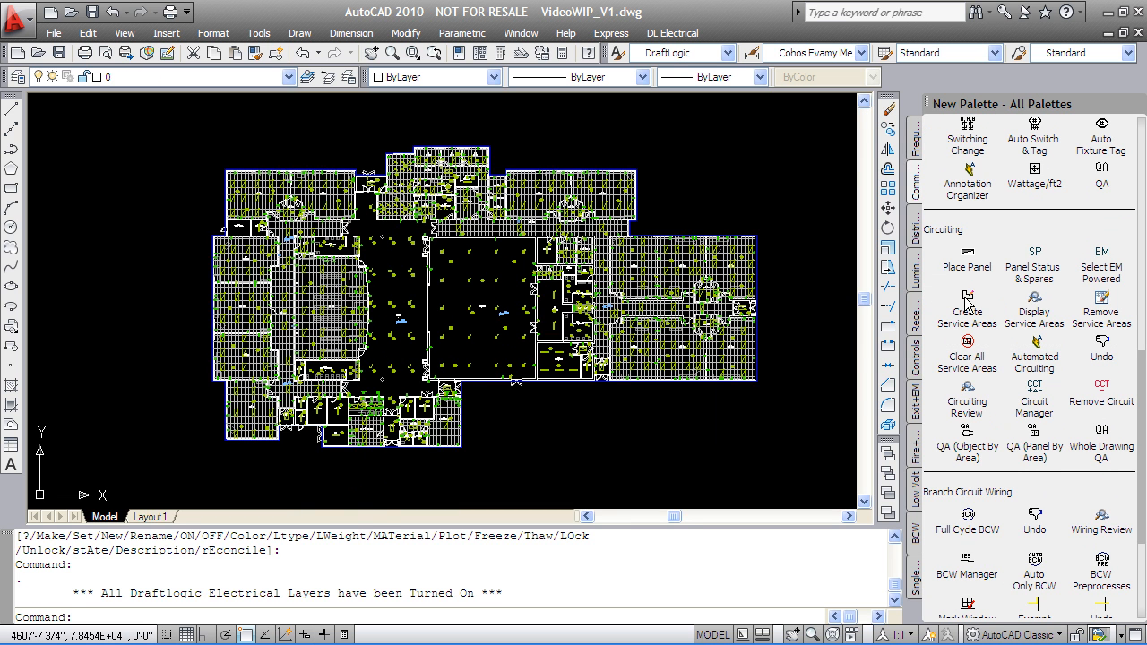
- Create a Segregated service area with electrical room 192 as the panel room and its lower wall for automatic panel placement
left_click(967, 302)
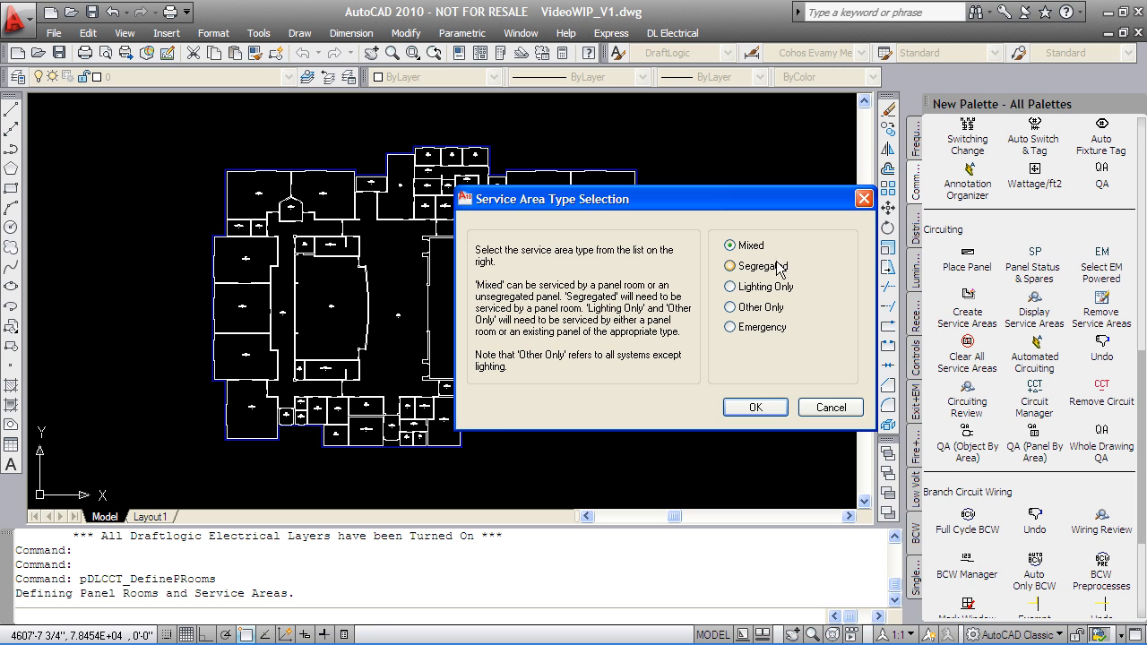
left_click(731, 267)
left_click(753, 408)
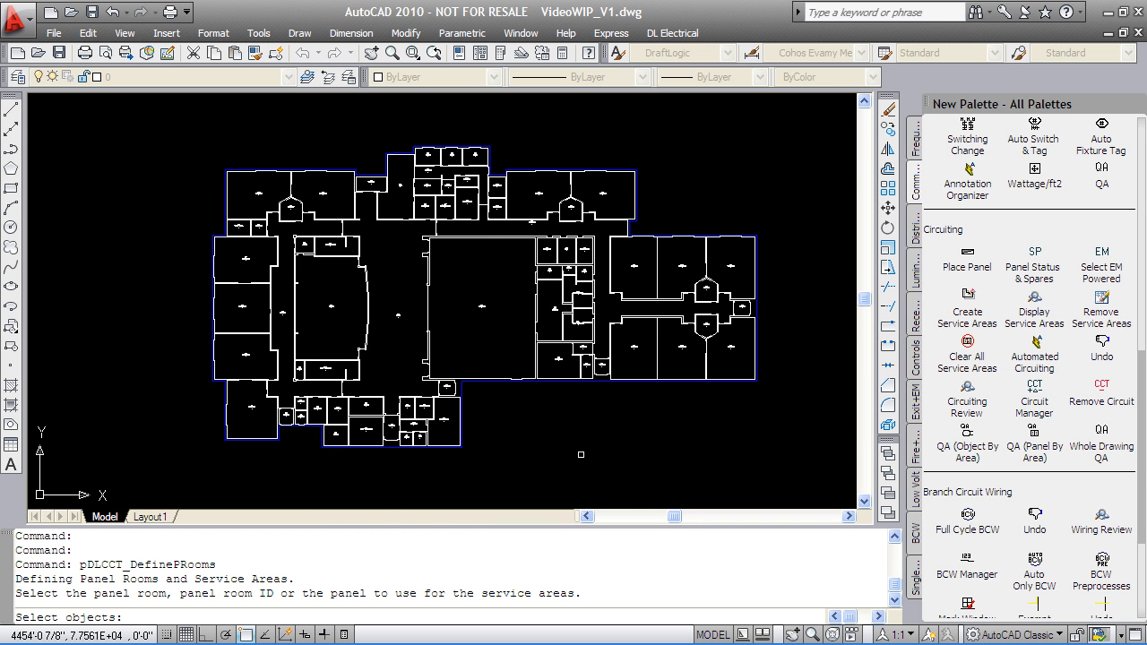
scroll(481, 401, "up", 8)
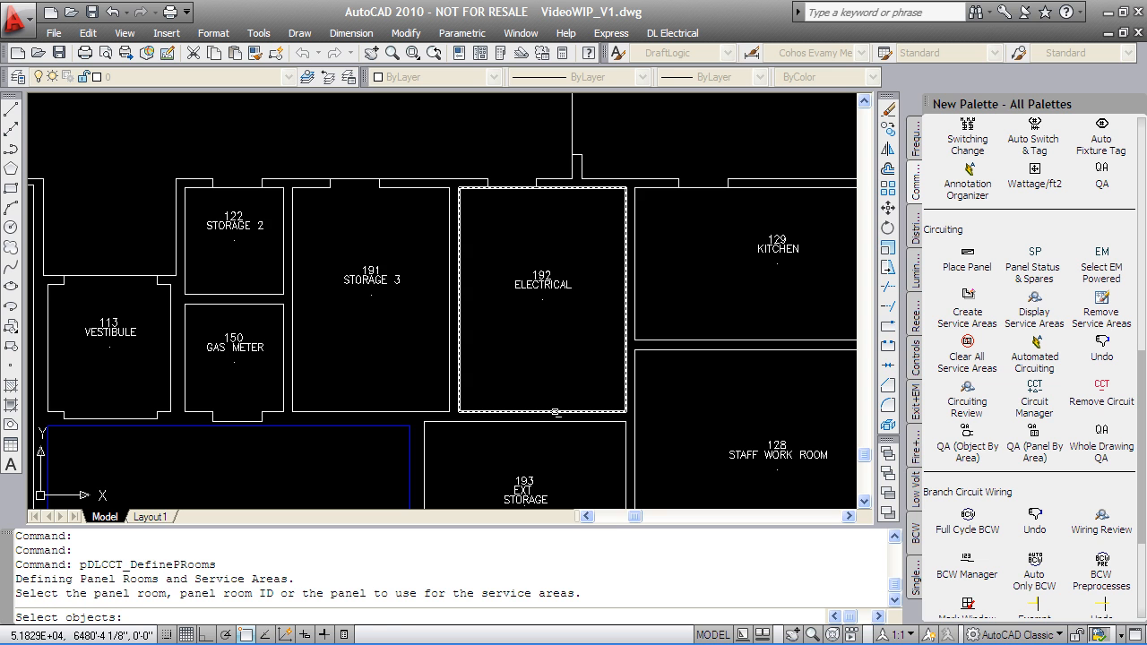
key("Return")
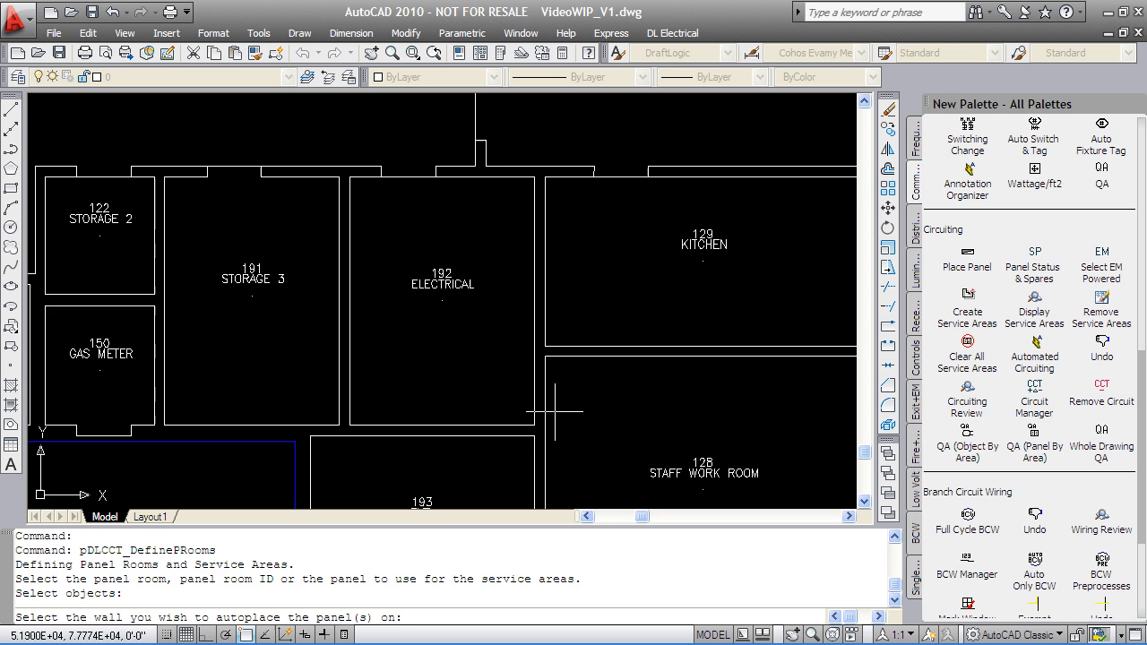
left_click(431, 421)
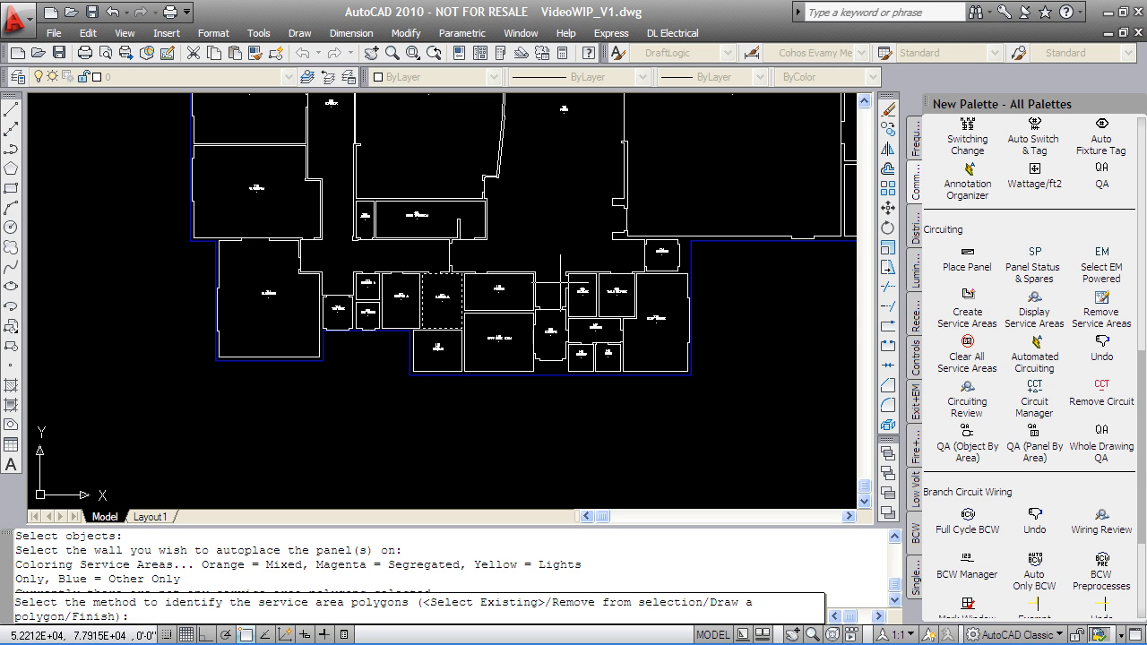
- Assign the existing room polygons across the south wing, the southwest classrooms and the washrooms above to electrical room 192's service area
type("s")
key("Return")
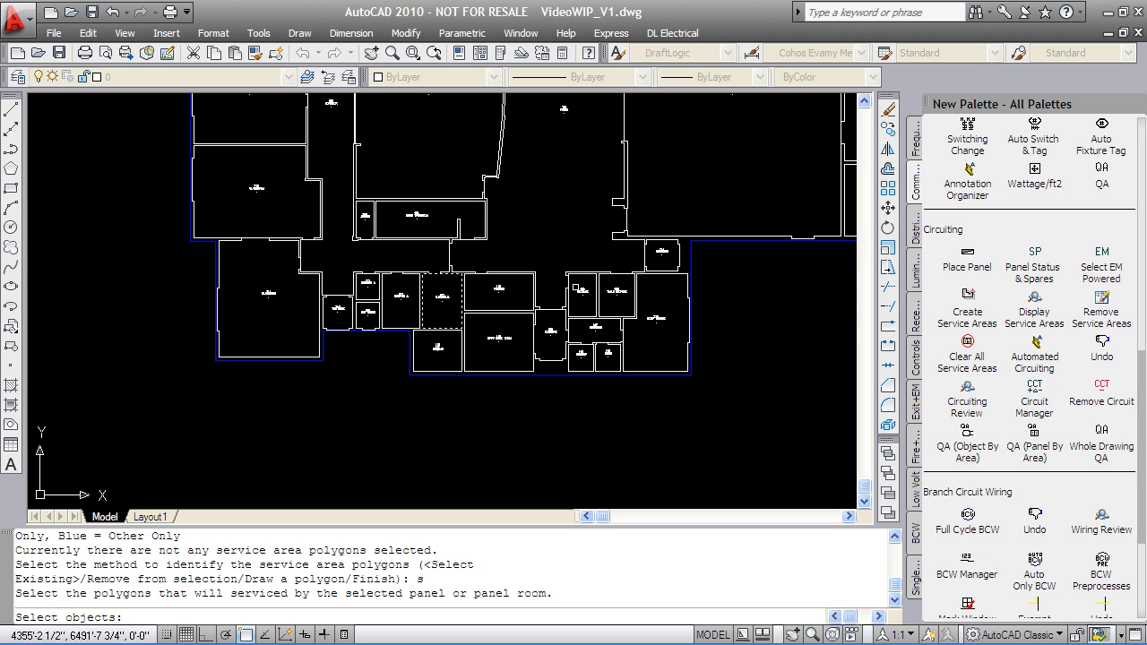
left_click(670, 356)
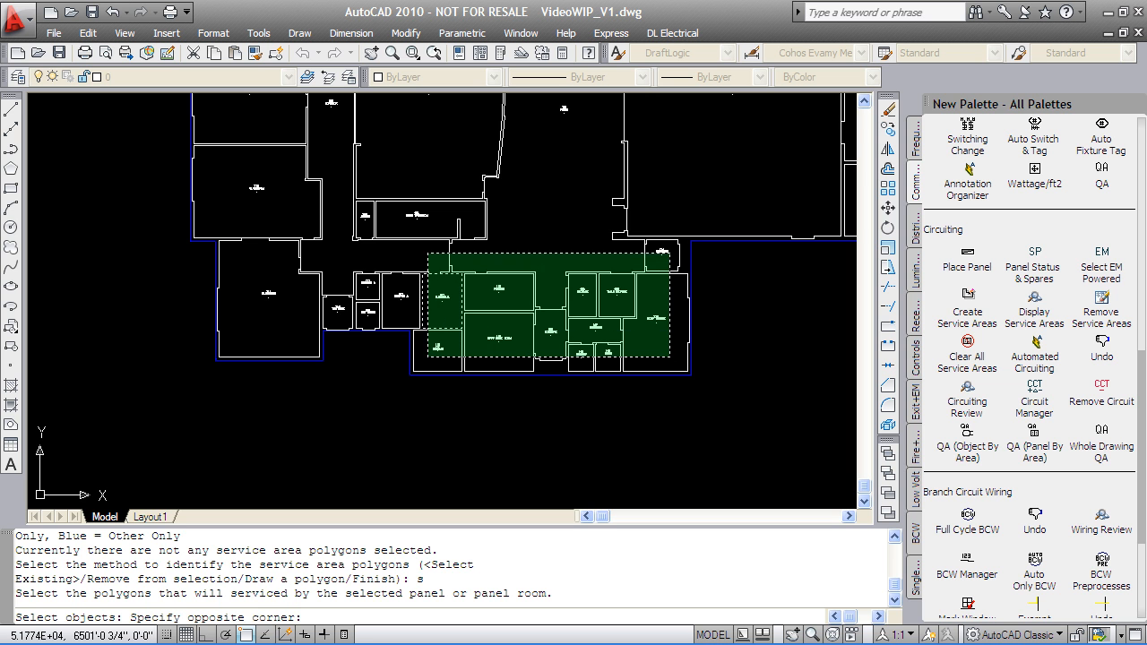
left_click(429, 256)
left_click(405, 318)
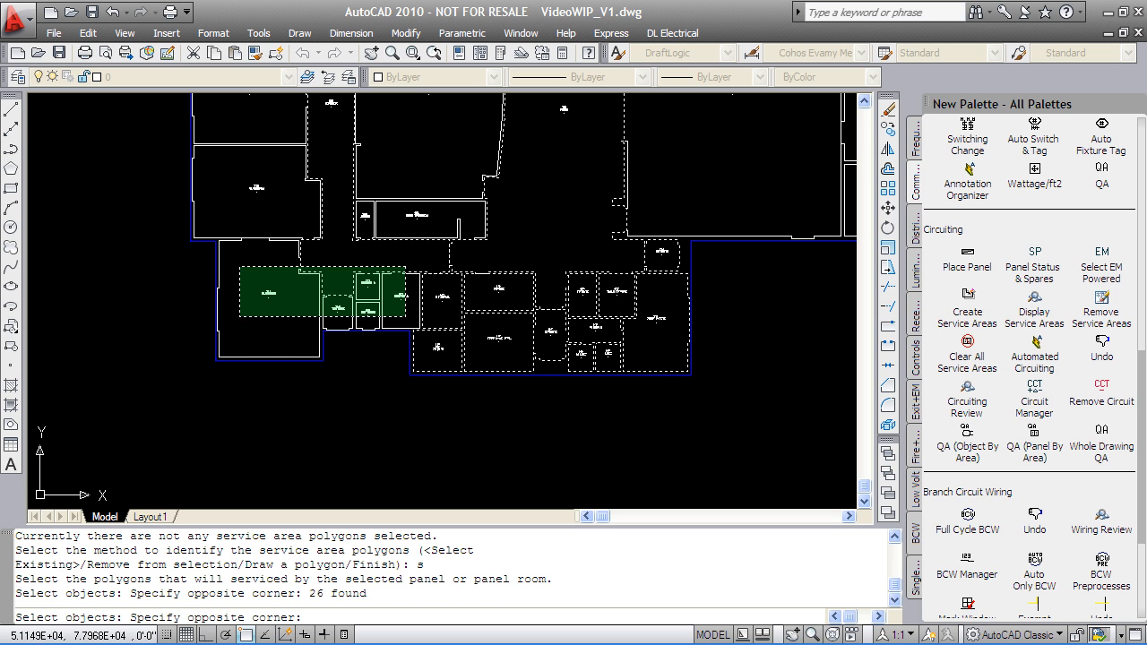
left_click(239, 267)
left_click(391, 262)
left_click(274, 227)
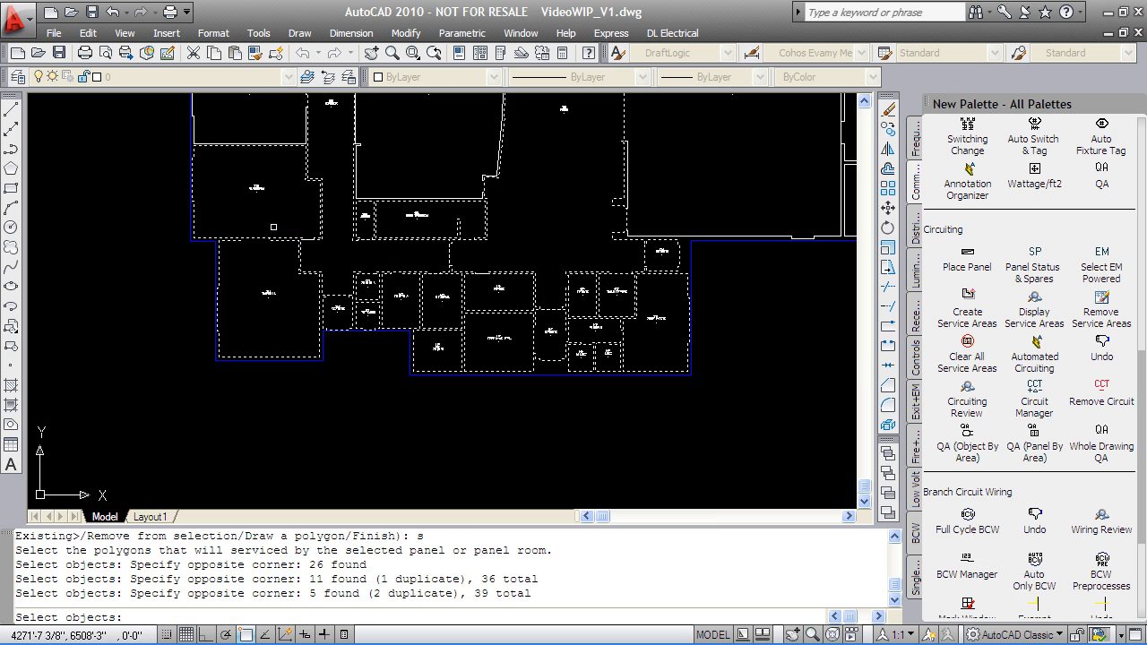
scroll(305, 251, "down", 5)
key("Return")
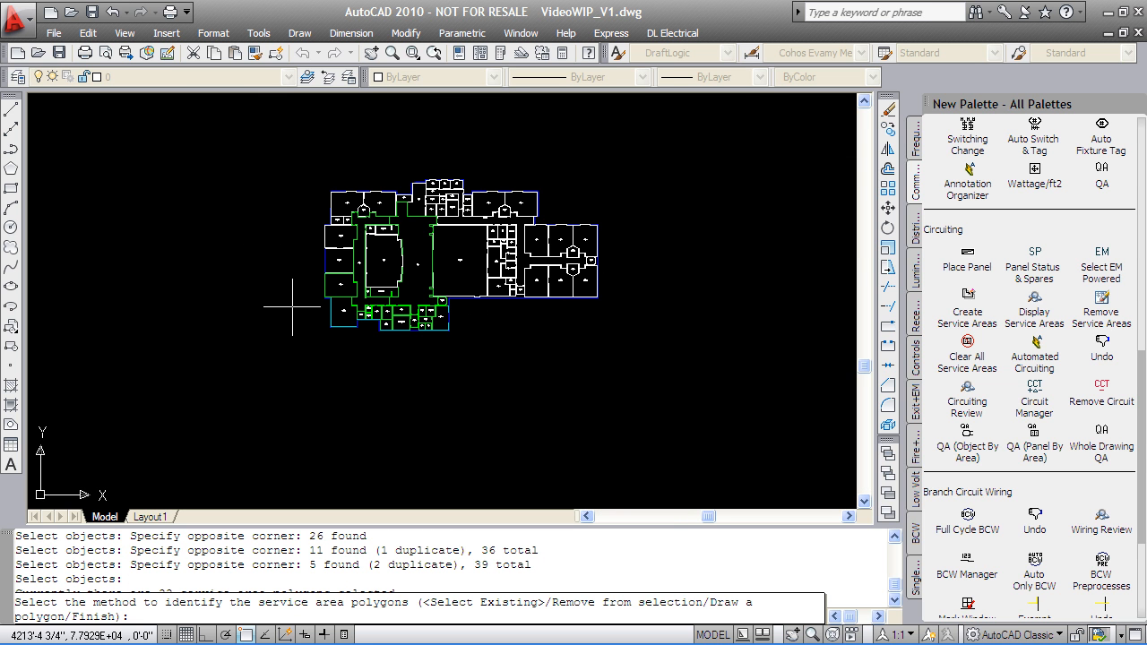
- Finish the service area polygon selection and end service area creation without defining another area
type("f")
key("Return")
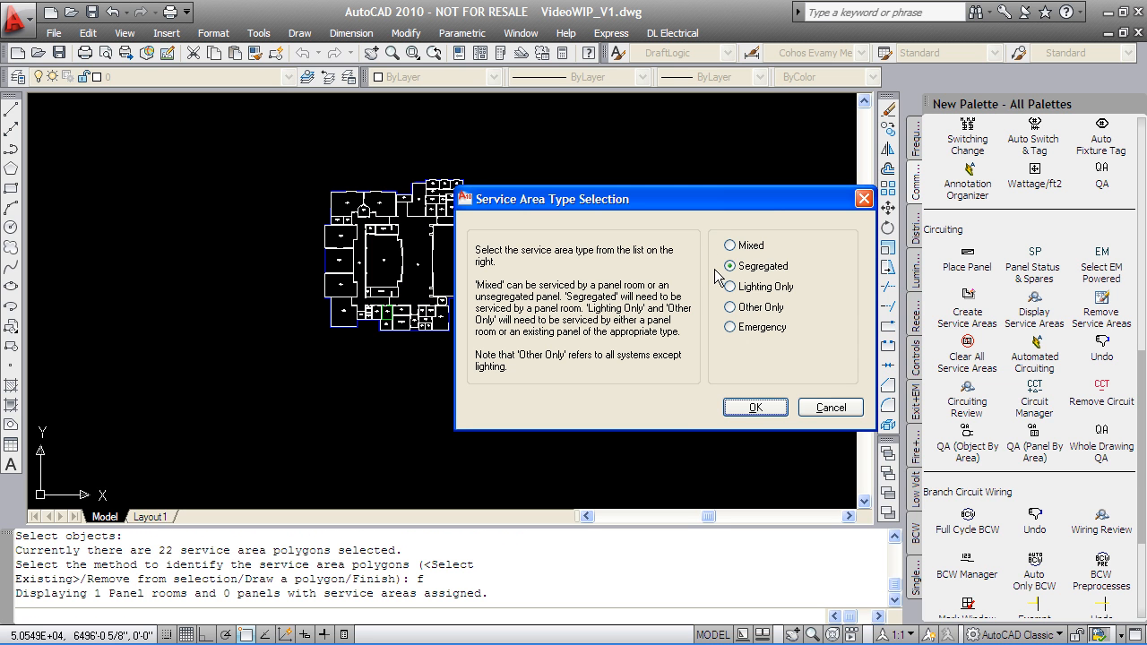
left_click(814, 407)
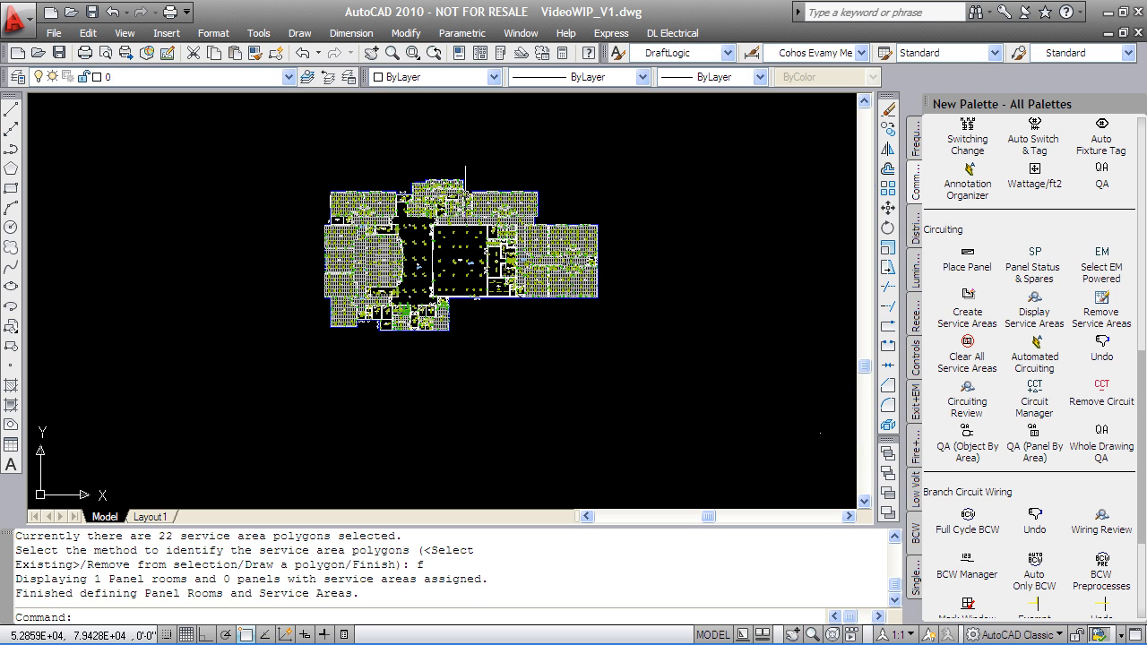
- Open the recent drawing Demo_NEC_Inches_AfterPlacementCCTSetUp.dwg
left_click(53, 35)
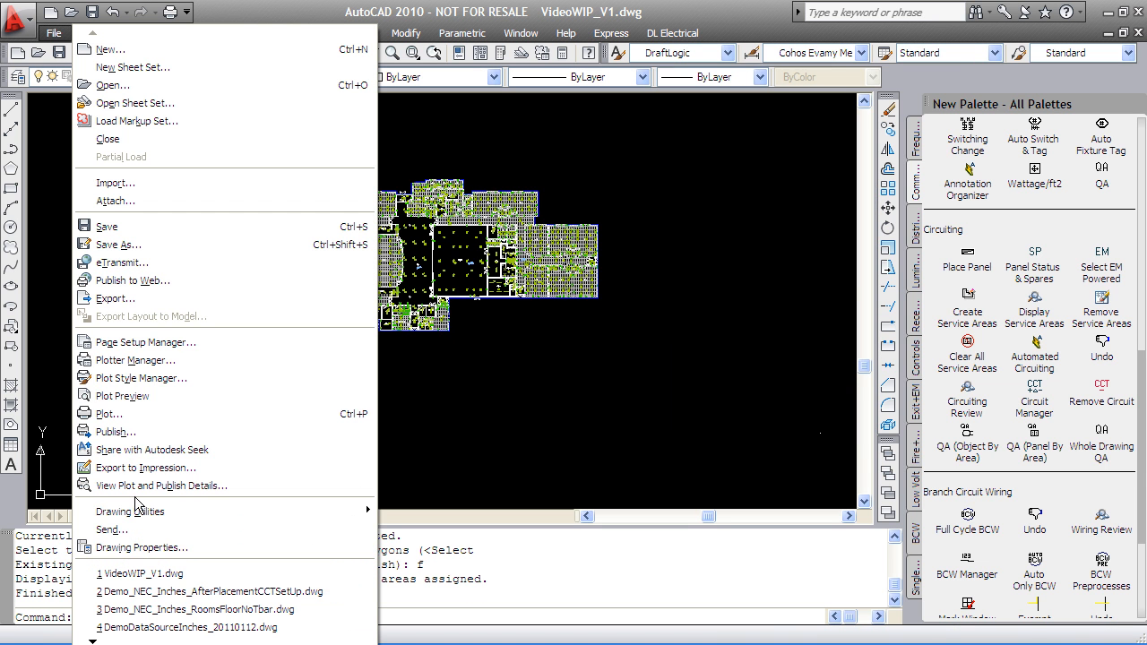
left_click(150, 592)
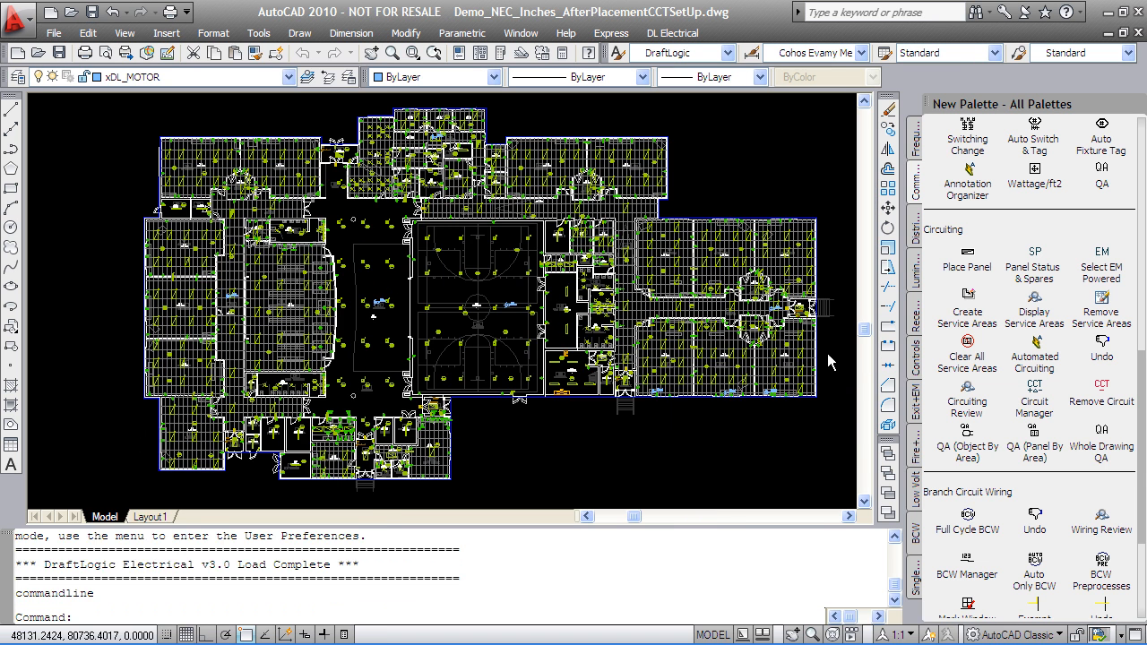
- Display the service areas assigned to electrical room 192 in the south wing, then return the colors to normal
left_click(1036, 305)
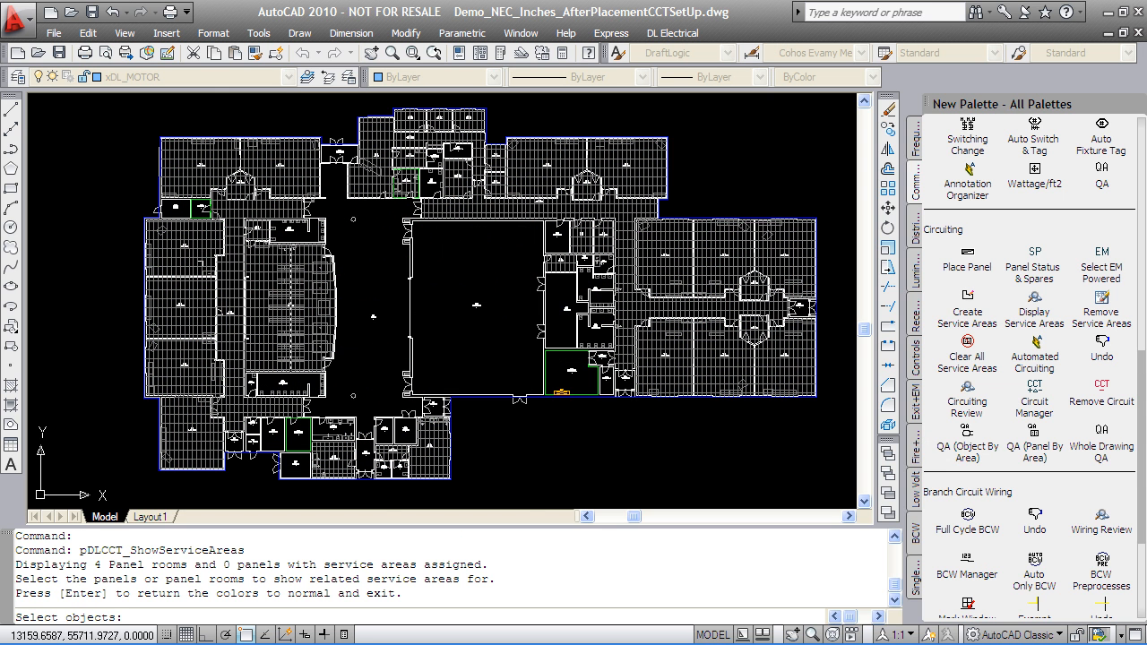
scroll(300, 438, "up", 2)
scroll(274, 464, "up", 2)
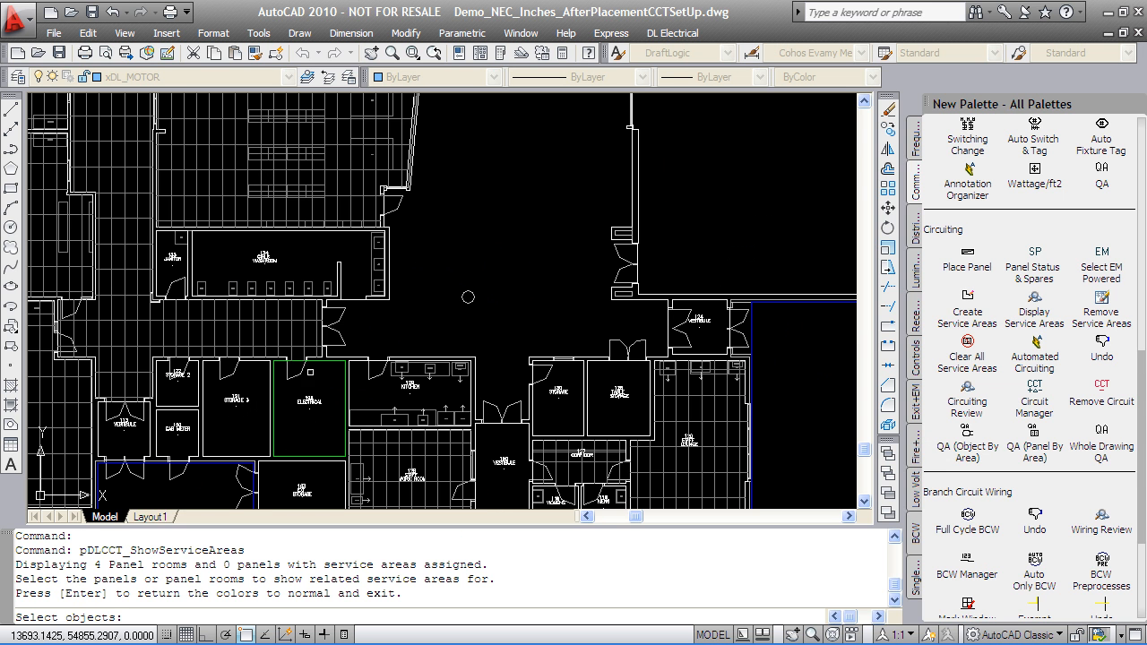
left_click(316, 358)
key("Return")
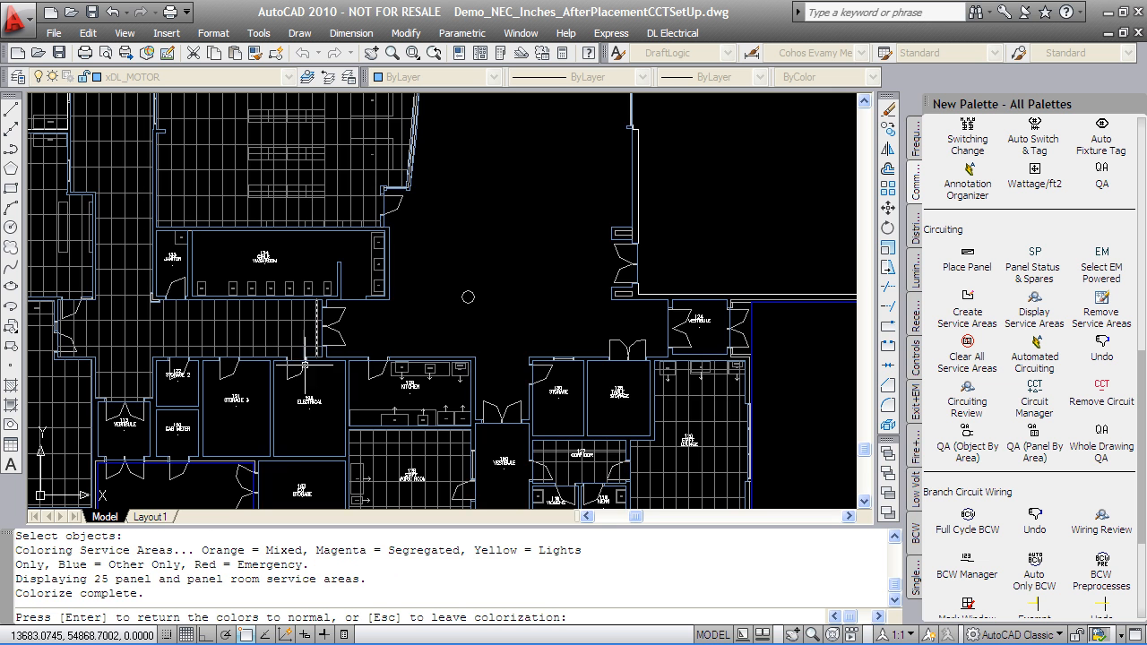
scroll(180, 396, "down", 4)
middle_click_drag(192, 276, 259, 317)
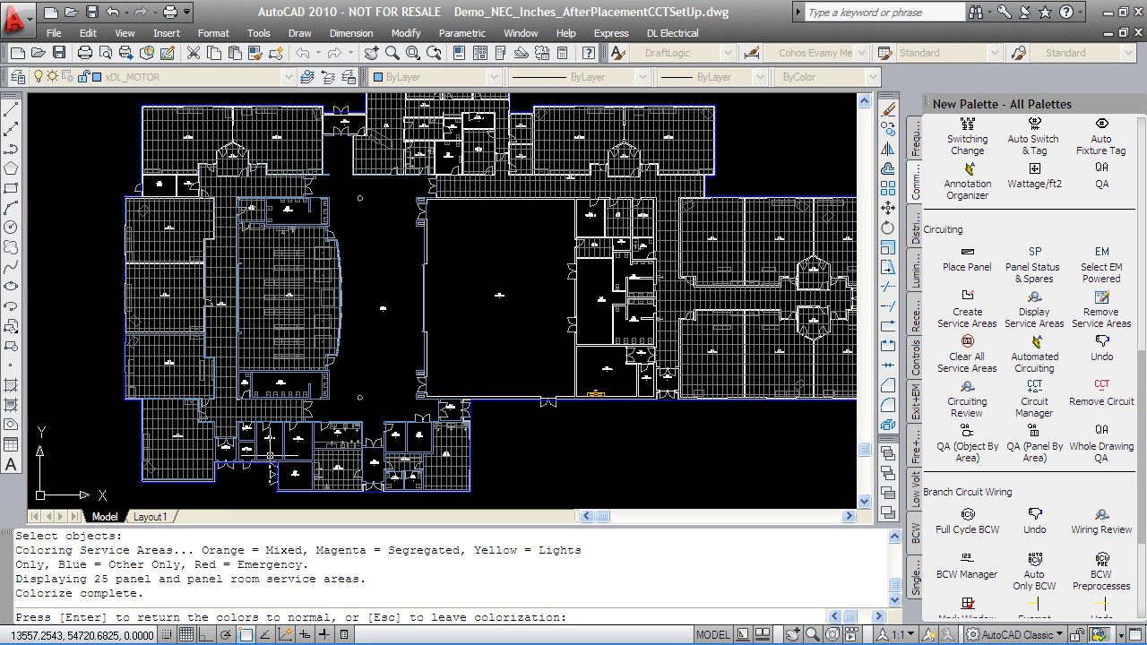
right_click(351, 338)
left_click(367, 350)
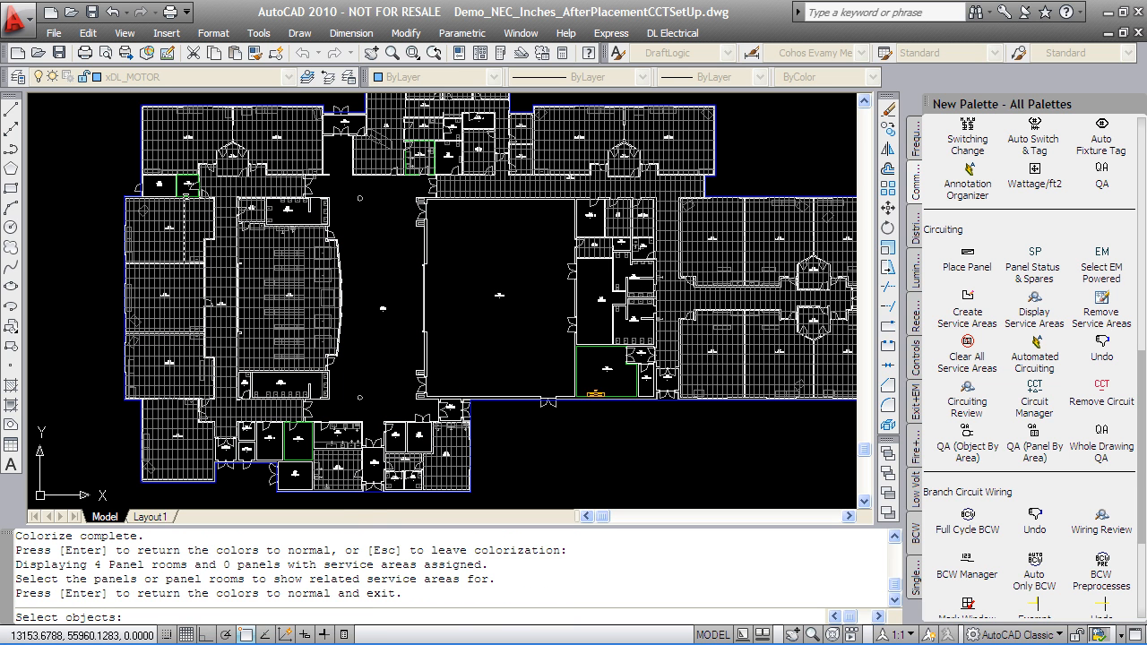
- Display the service areas assigned to storage room 194 in the northwest wing, then restore the normal colors
left_click(188, 179)
key("Return")
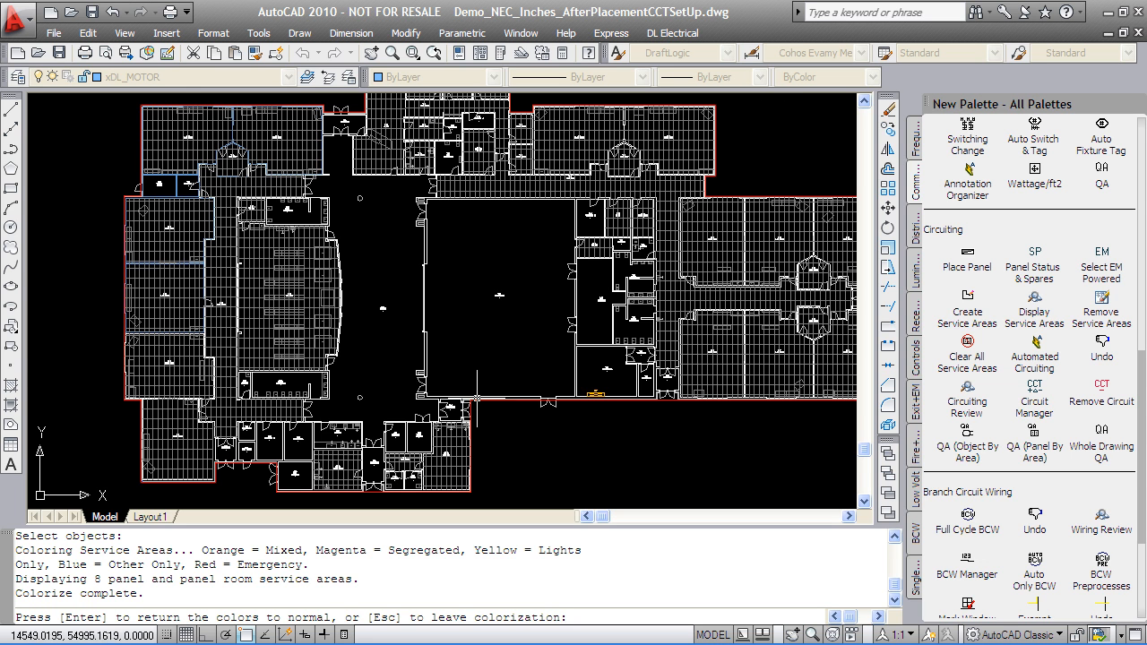
scroll(103, 147, "up", 3)
middle_click_drag(156, 157, 293, 254)
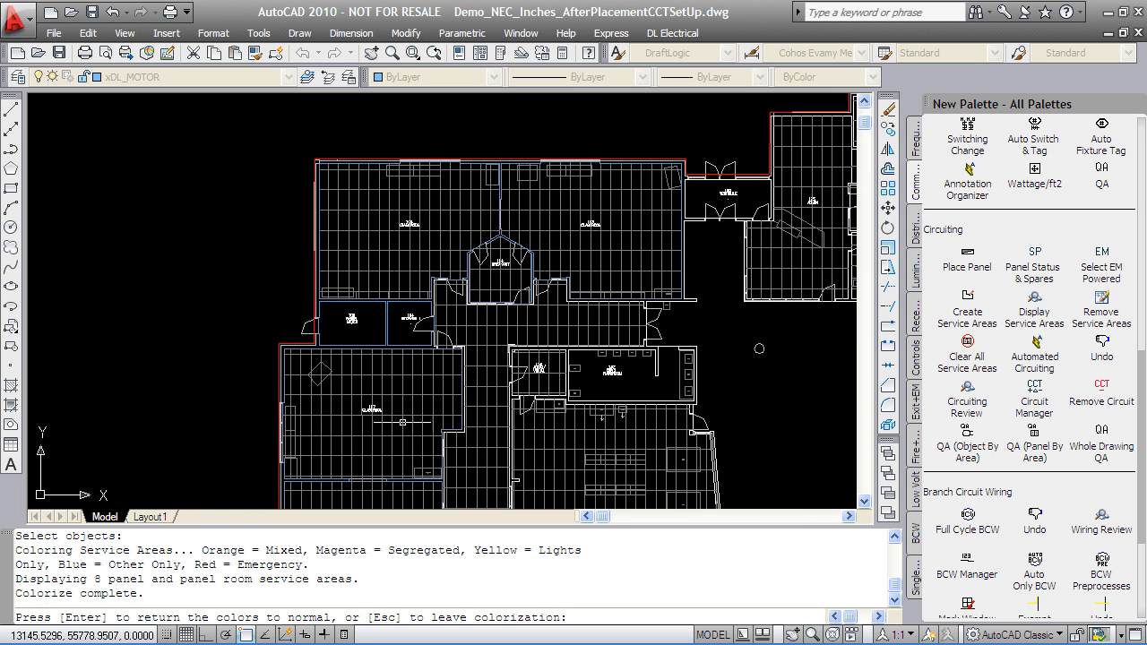
key("Return")
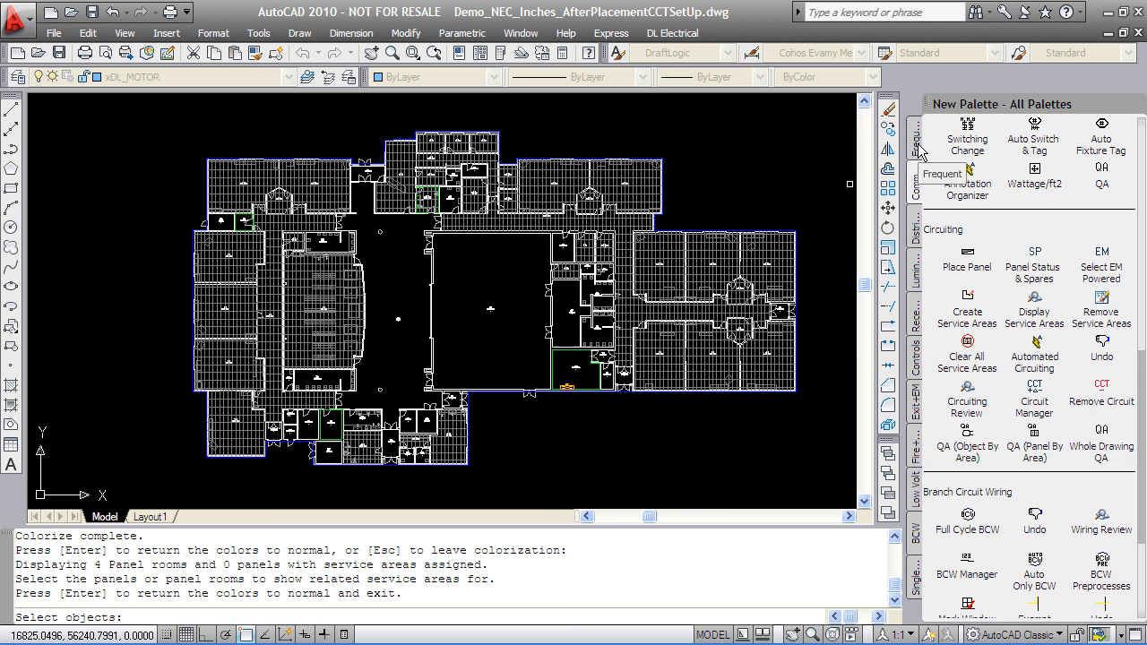
- Run Automated Circuiting on all panel rooms, removing the existing manual, emergency and MCC/MDP motor circuiting first
left_click(918, 144)
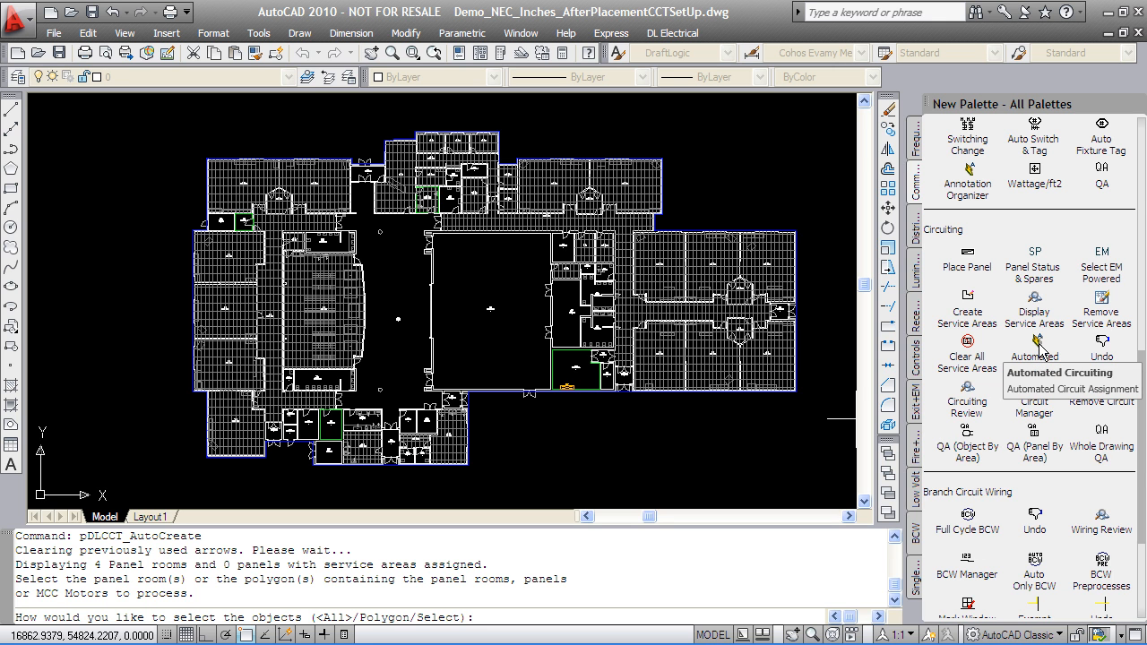
key("Return")
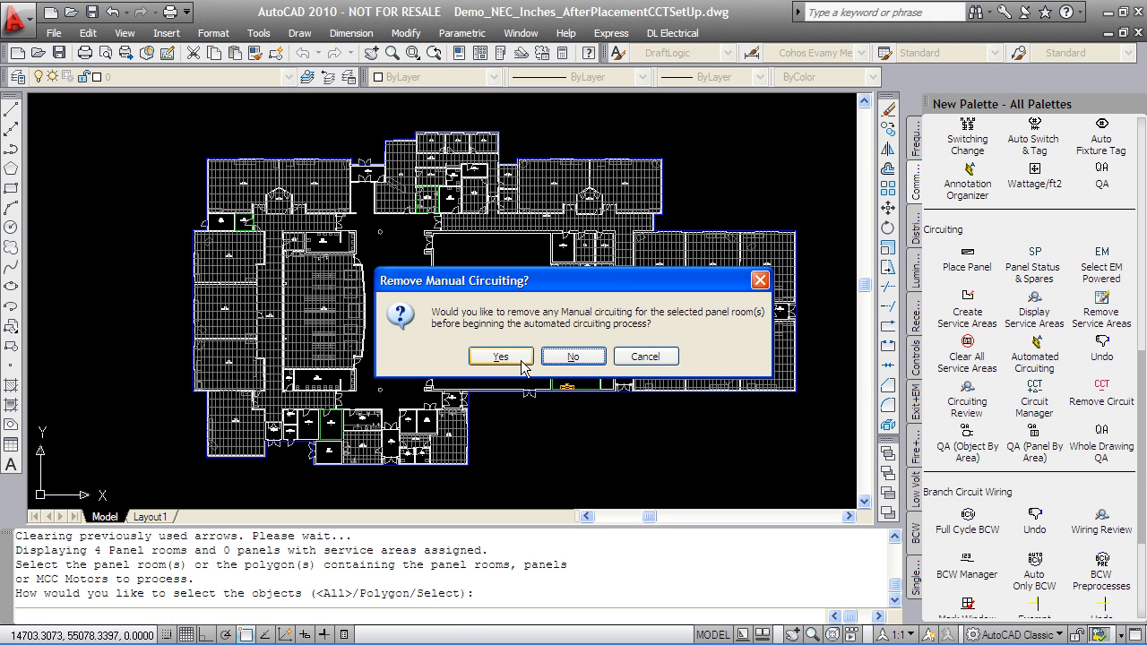
left_click(504, 357)
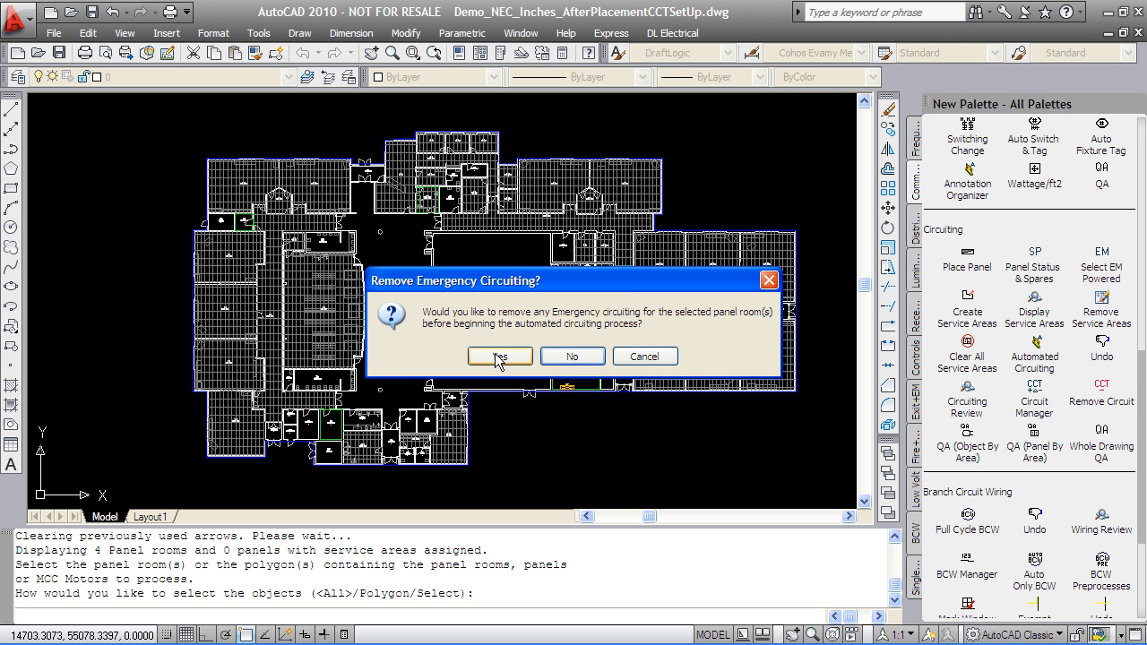
left_click(501, 358)
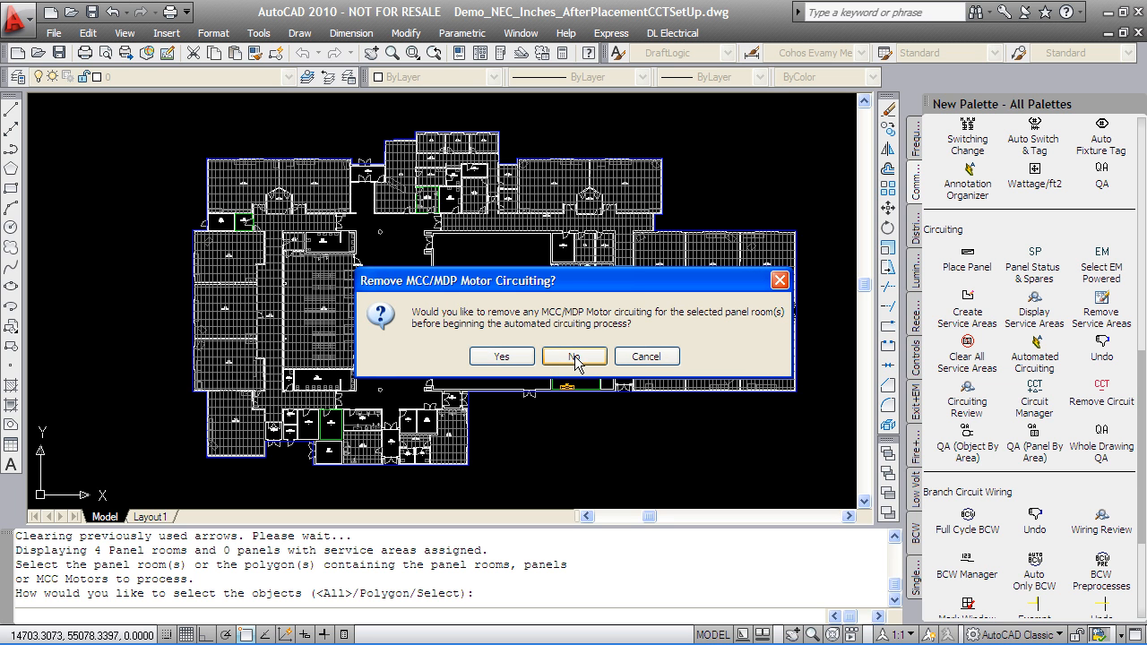
left_click(502, 357)
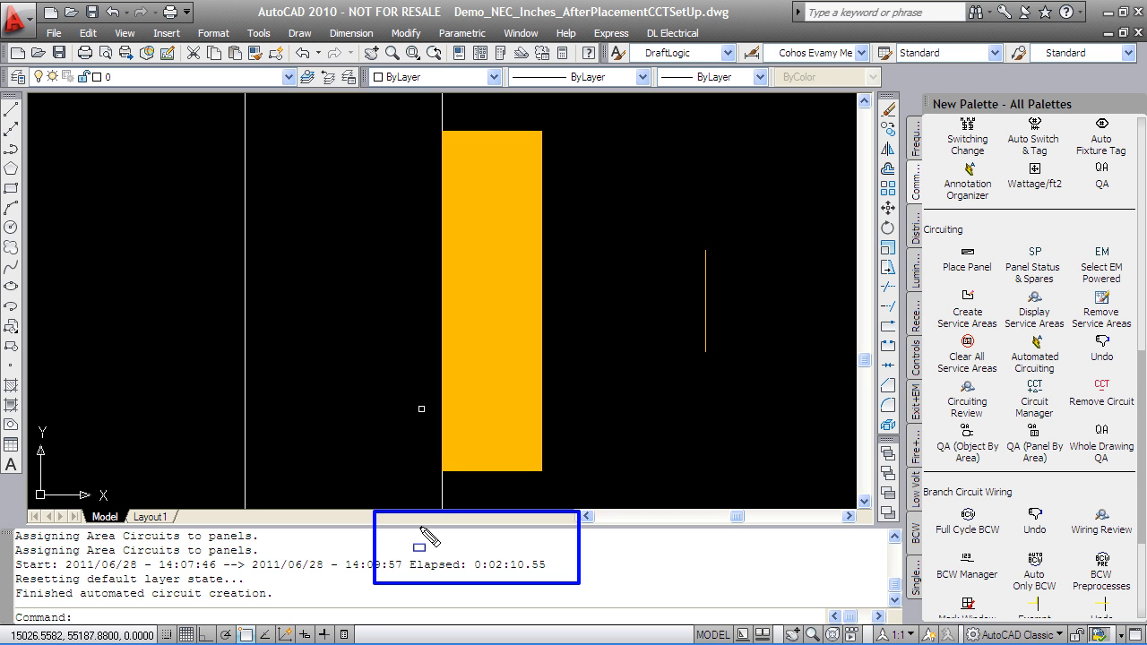
- Examine the automatically placed panels and circuit labels in mechanical room 123 and electrical room 192
scroll(417, 405, "down", 10)
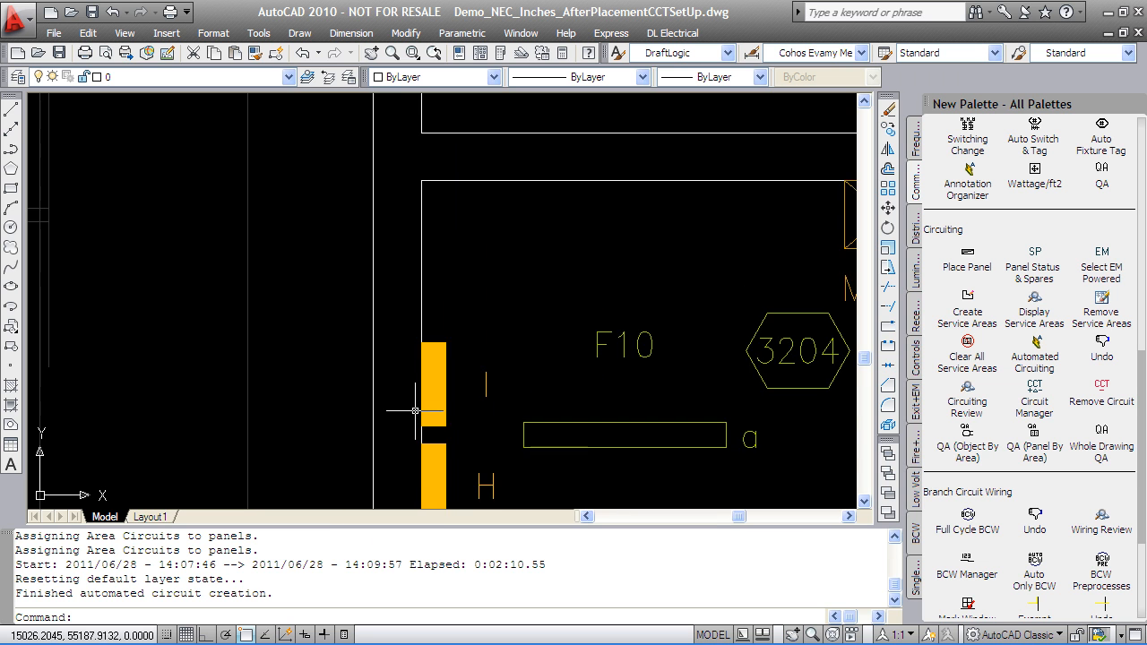
scroll(418, 404, "down", 6)
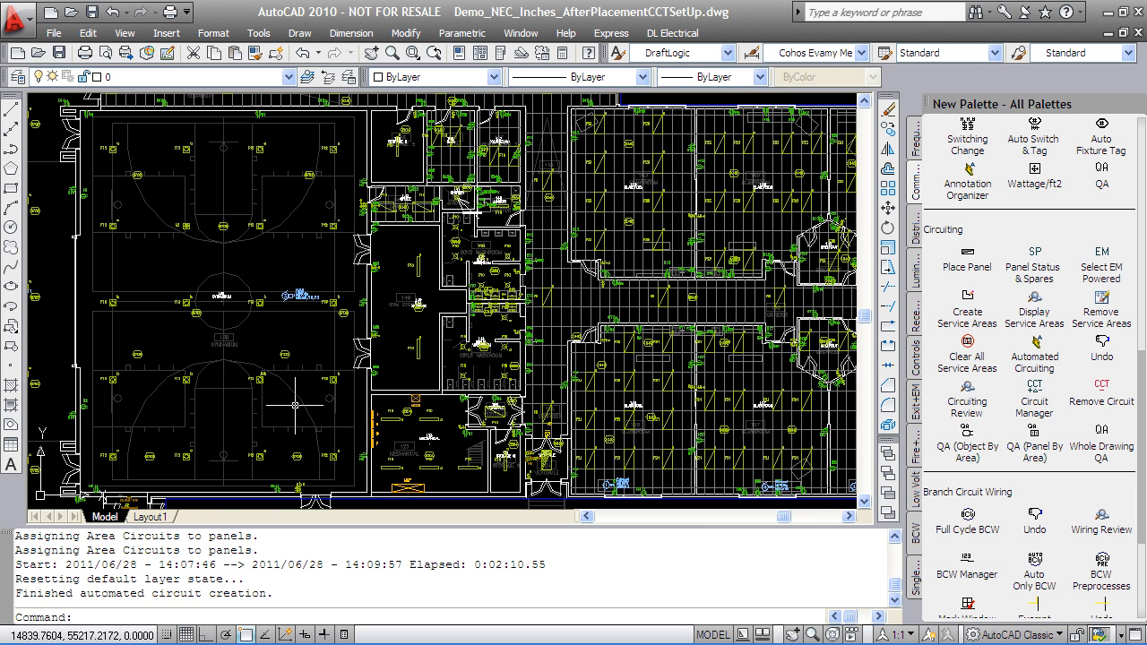
scroll(551, 284, "up", 5)
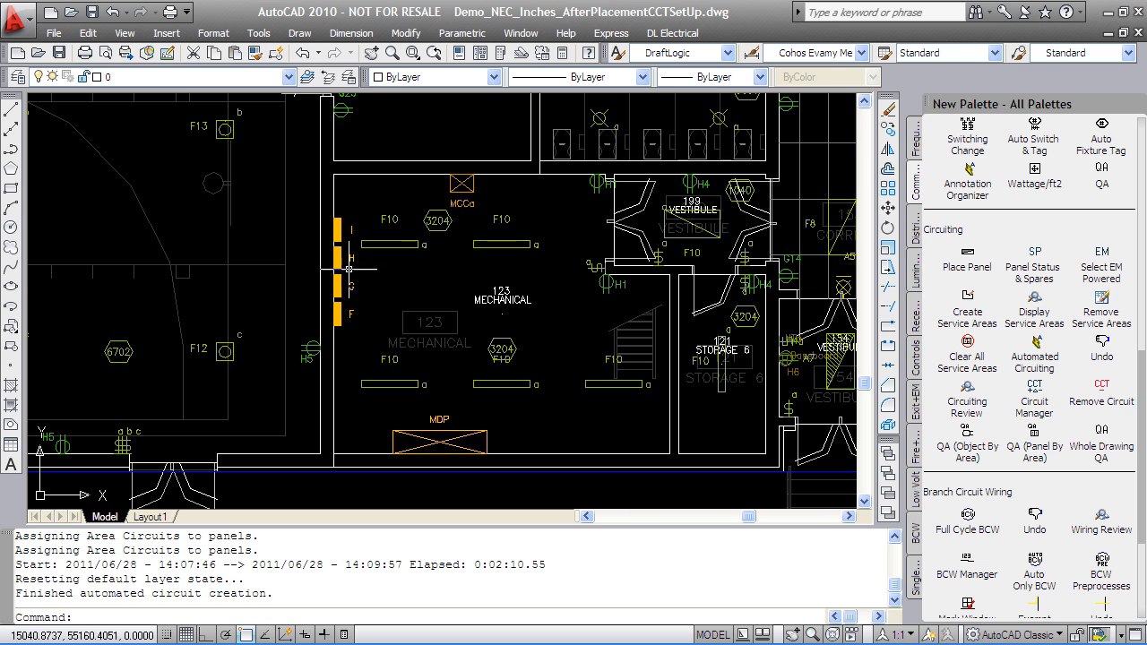
scroll(196, 401, "down", 6)
middle_click_drag(195, 375, 230, 349)
scroll(230, 349, "up", 8)
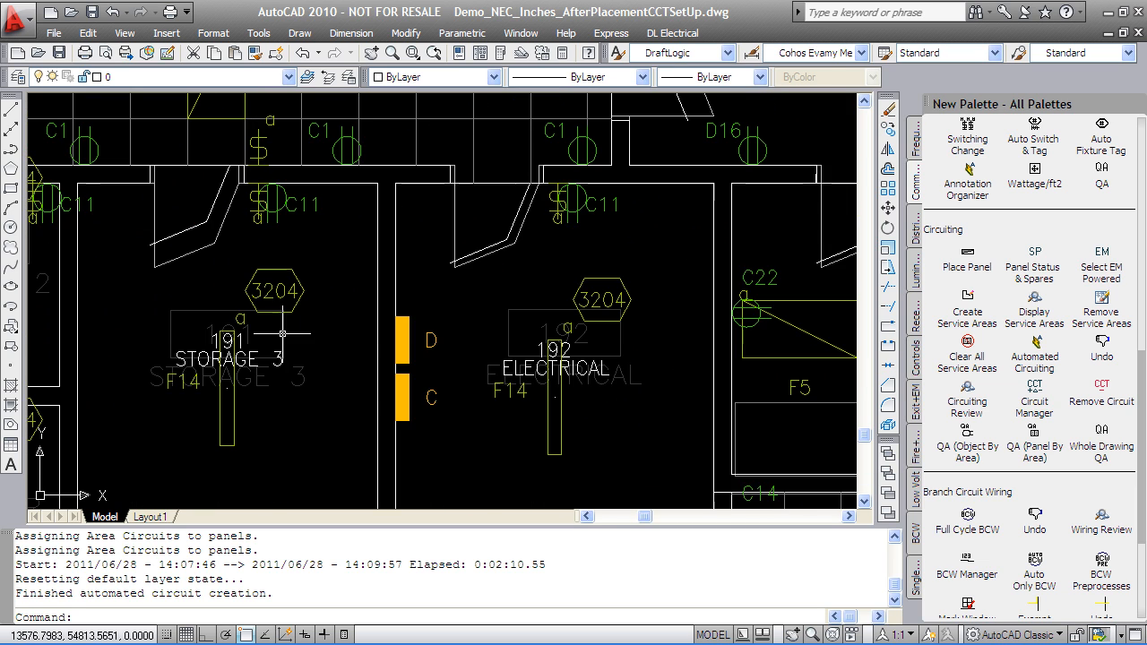
scroll(290, 370, "down", 6)
mouse_move(290, 370)
middle_mouse_down()
mouse_move(252, 205)
mouse_move(465, 480)
middle_mouse_up()
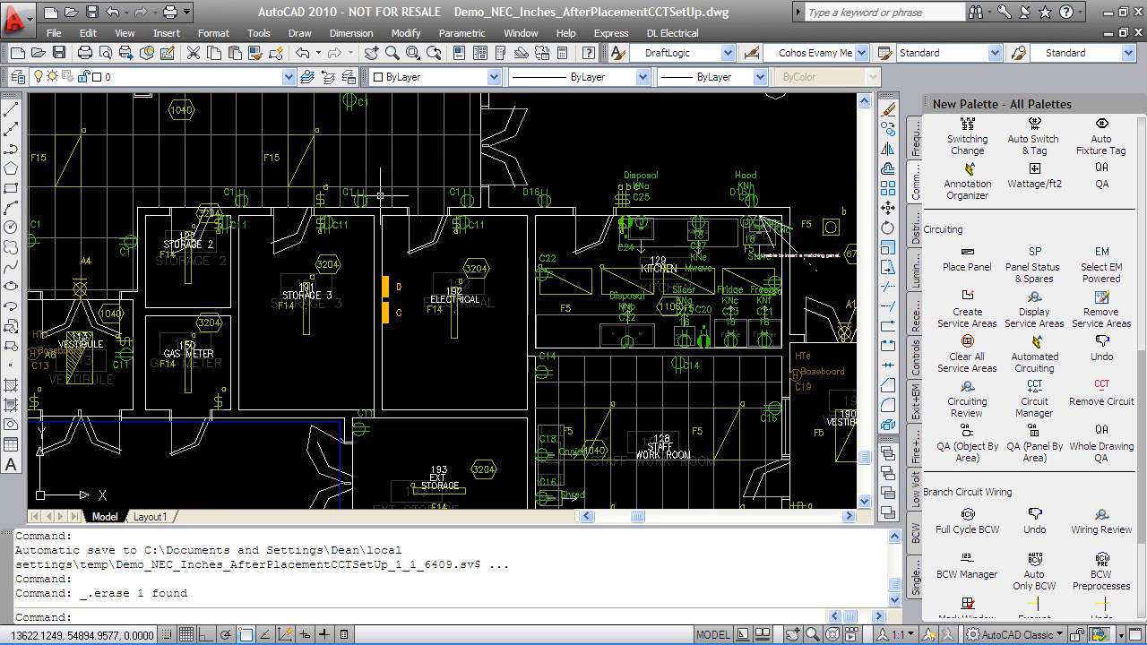
- Examine the panels in storage room 194 and view panel A's properties without changing them
scroll(380, 184, "down", 4)
middle_click_drag(380, 185, 403, 268)
scroll(412, 327, "up", 7)
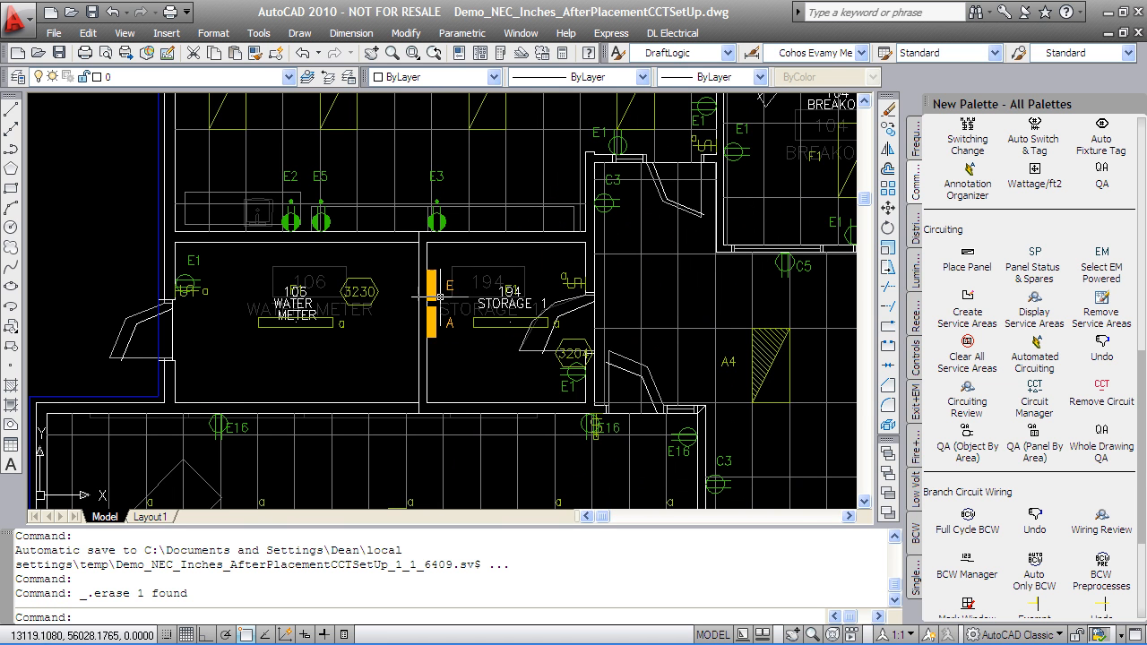
scroll(444, 267, "down", 4)
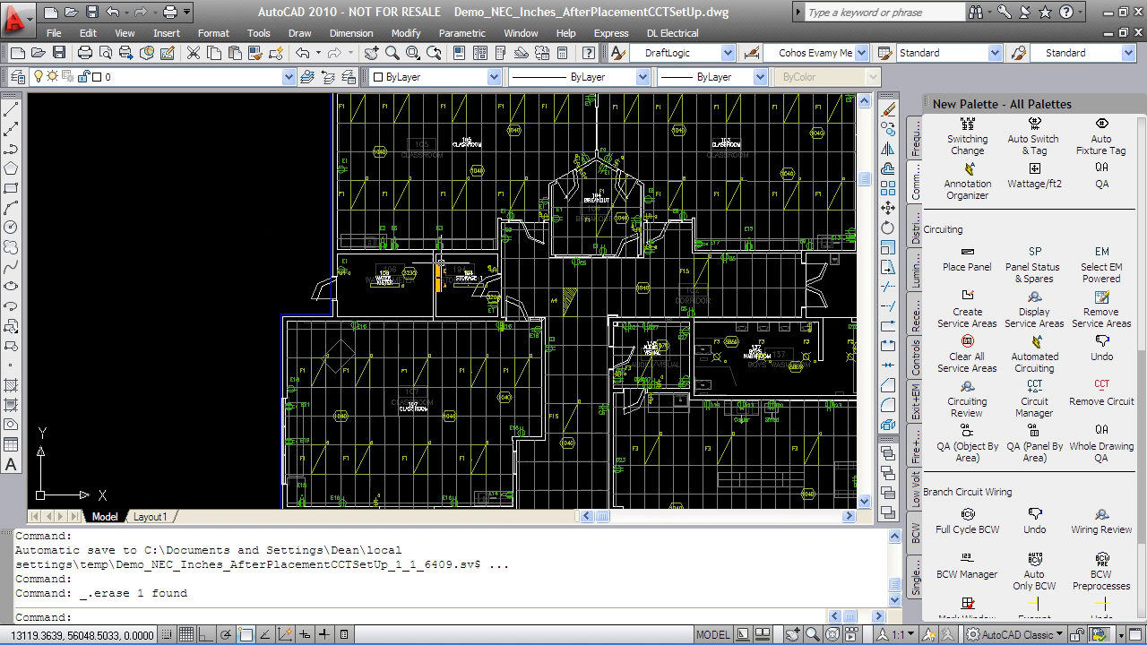
scroll(527, 335, "down", 4)
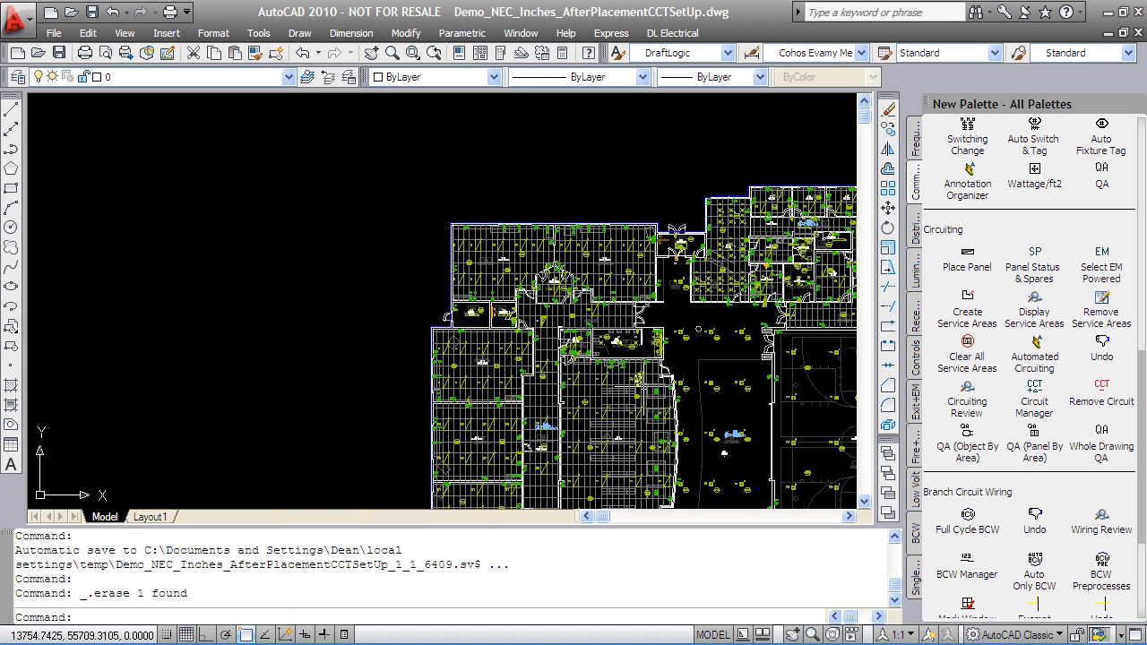
scroll(495, 322, "up", 8)
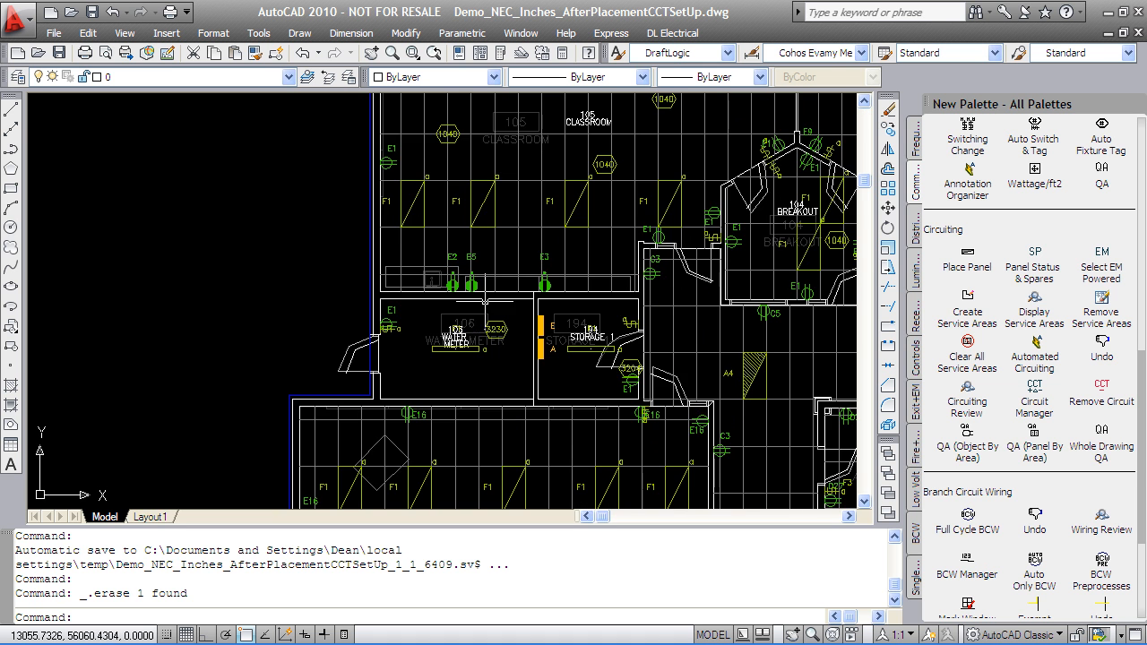
double_click(621, 398)
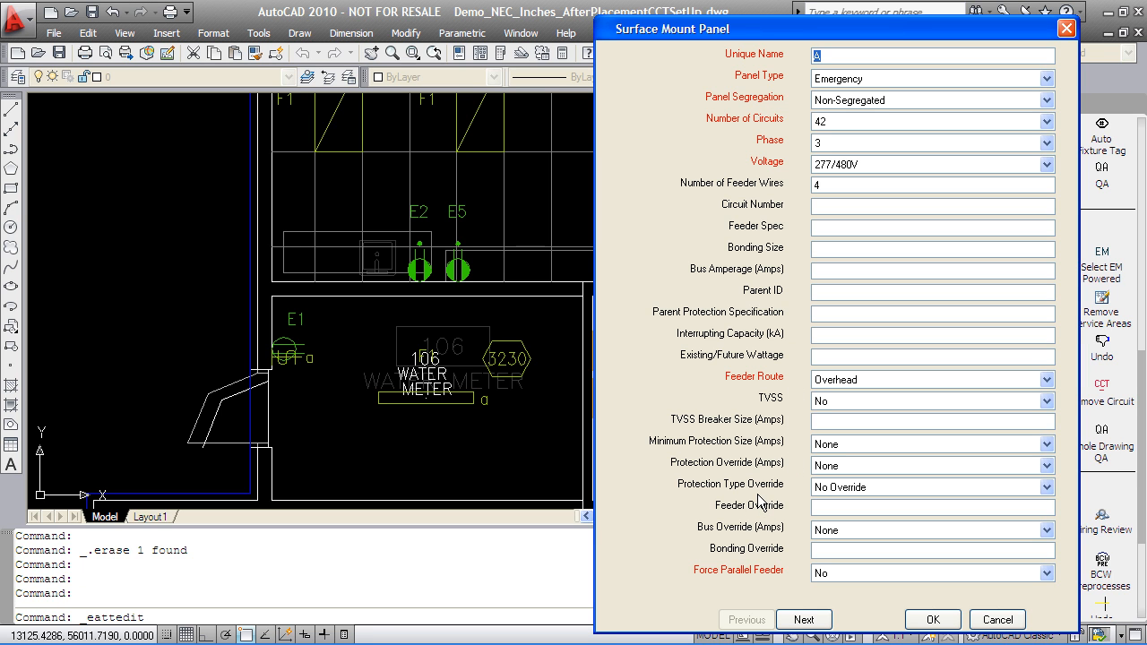
left_click(995, 619)
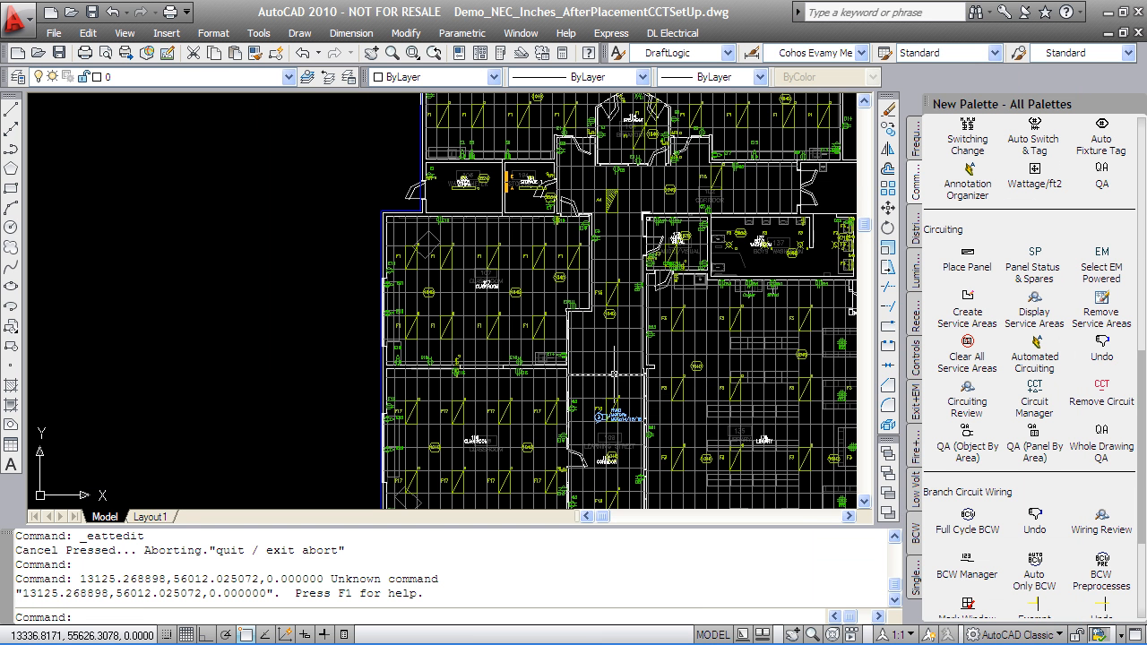
- Examine the flagged stove connection in kitchen 129
middle_click_drag(702, 424, 476, 211)
scroll(661, 429, "up", 8)
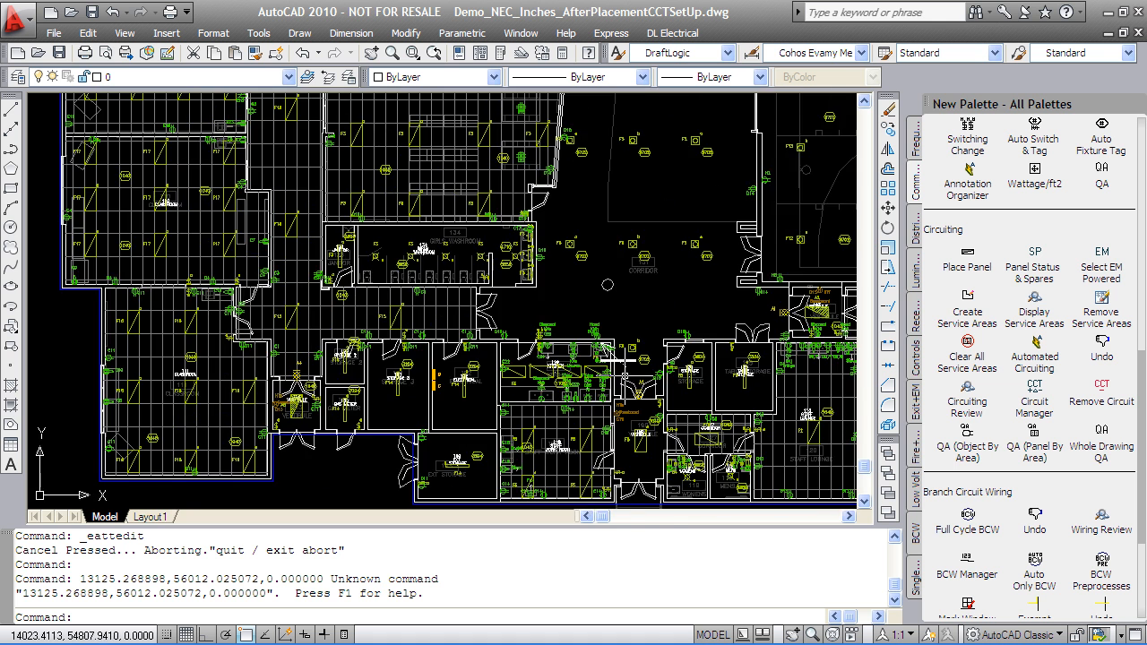
middle_click_drag(618, 381, 579, 316)
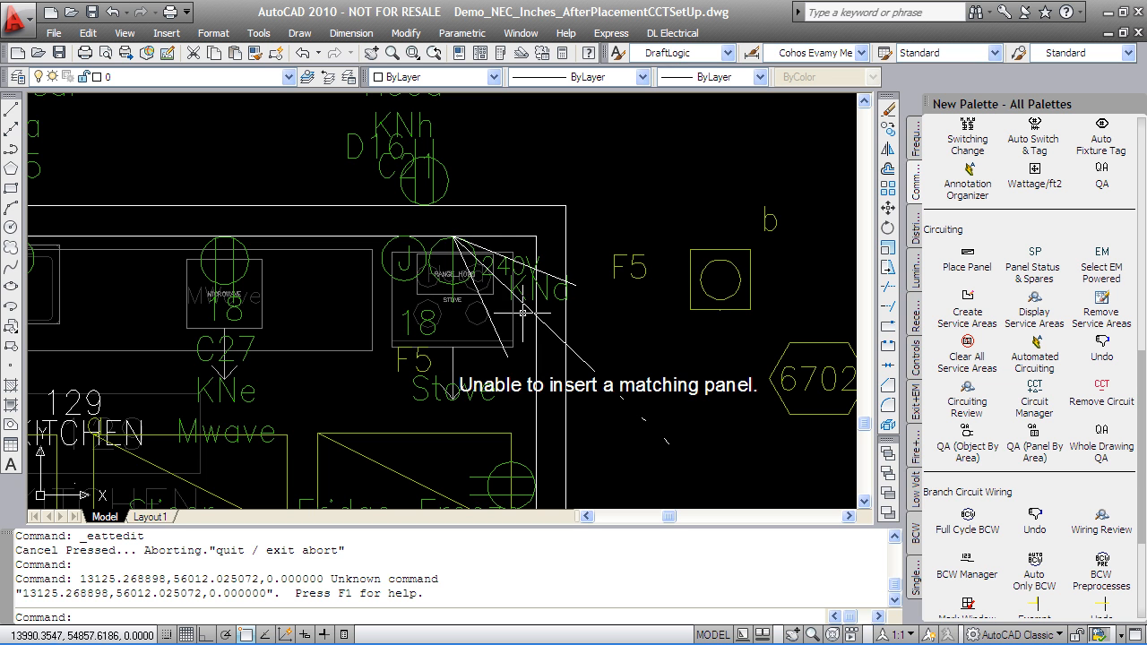
- Change the voltage of the stove receptacle in kitchen 129 to 208V
double_click(505, 269)
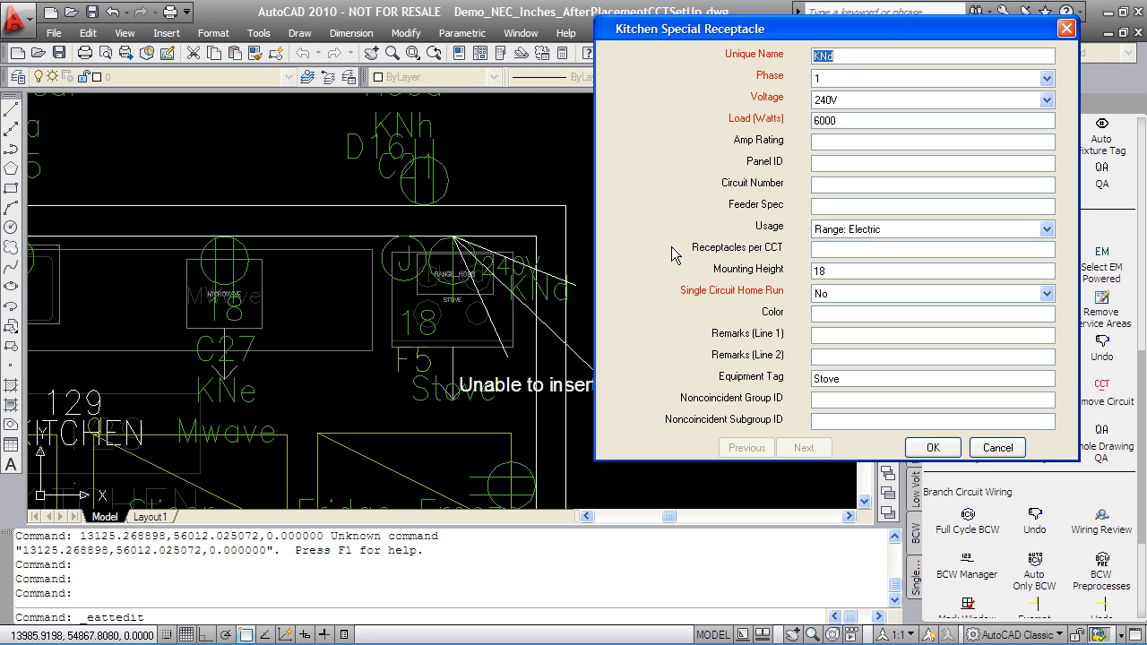
left_click(1046, 99)
left_click(852, 126)
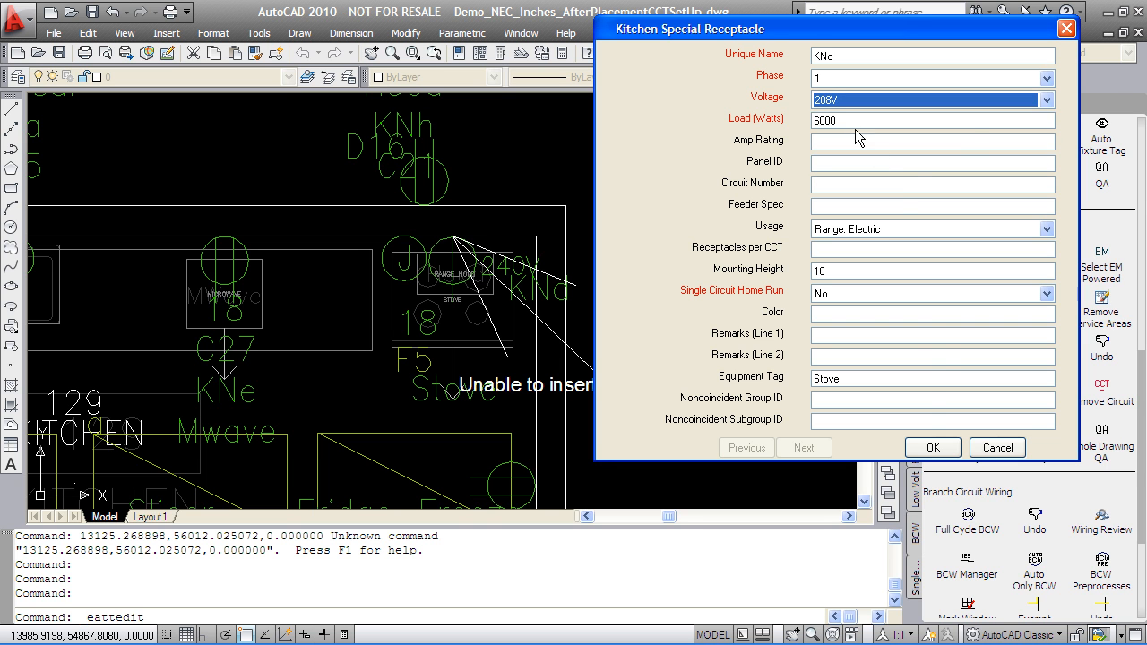
left_click(937, 448)
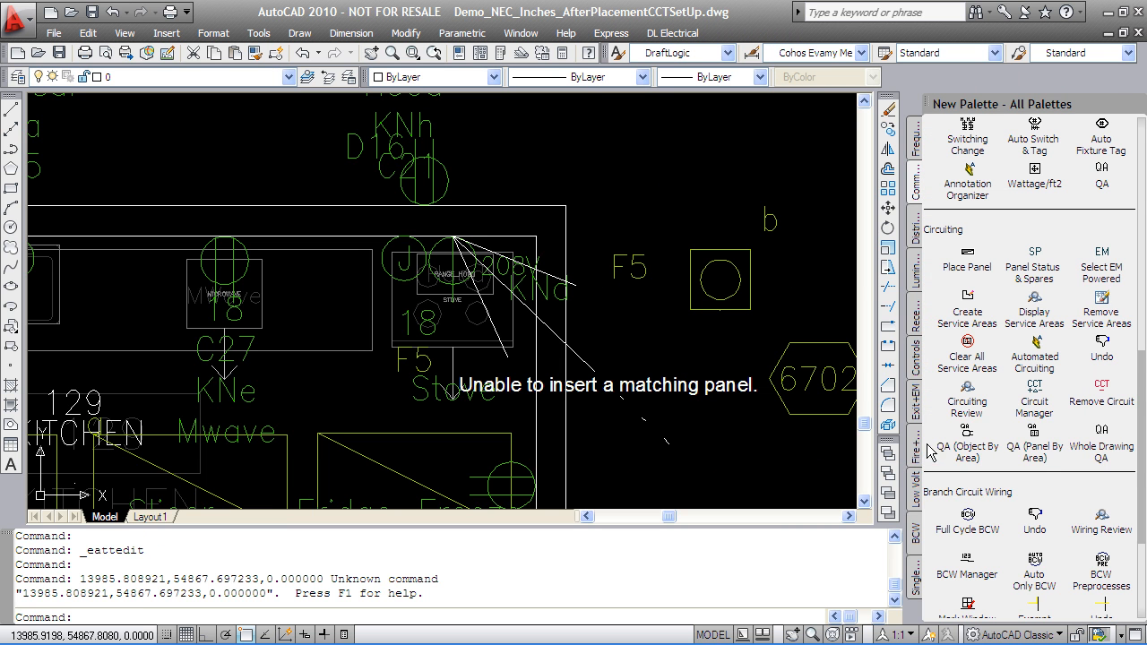
- Set up a two-pole receptacle circuit on panel C at slot 28 with the Circuit Manager
left_click(1033, 387)
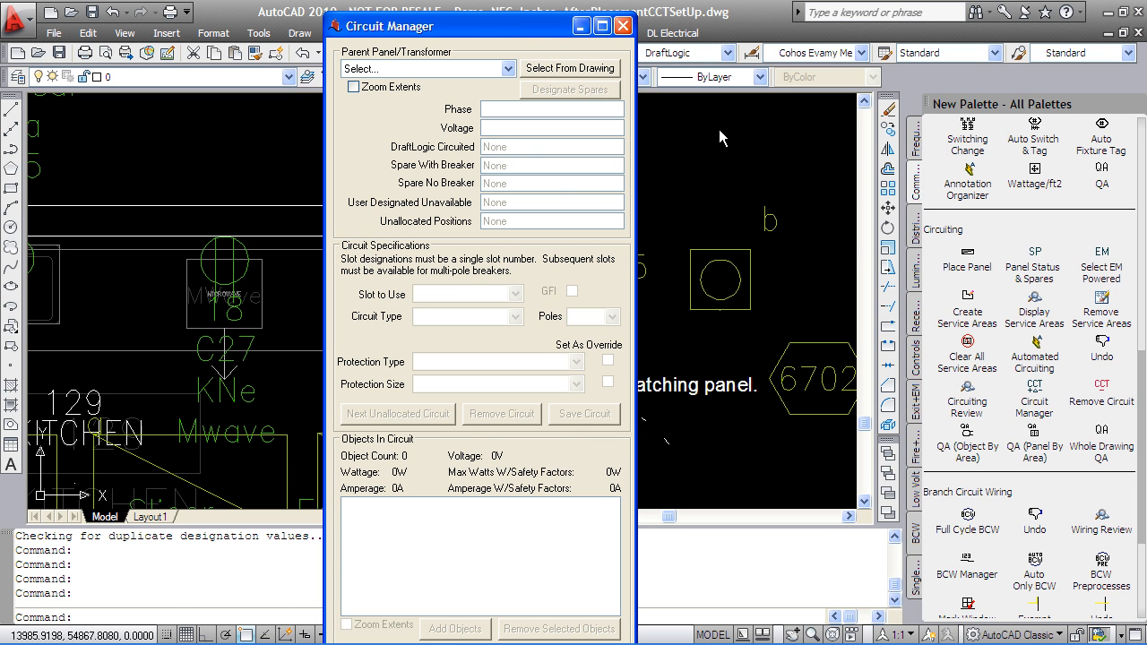
mouse_move(522, 26)
left_mouse_down()
mouse_move(924, 50)
mouse_move(995, 18)
left_mouse_up()
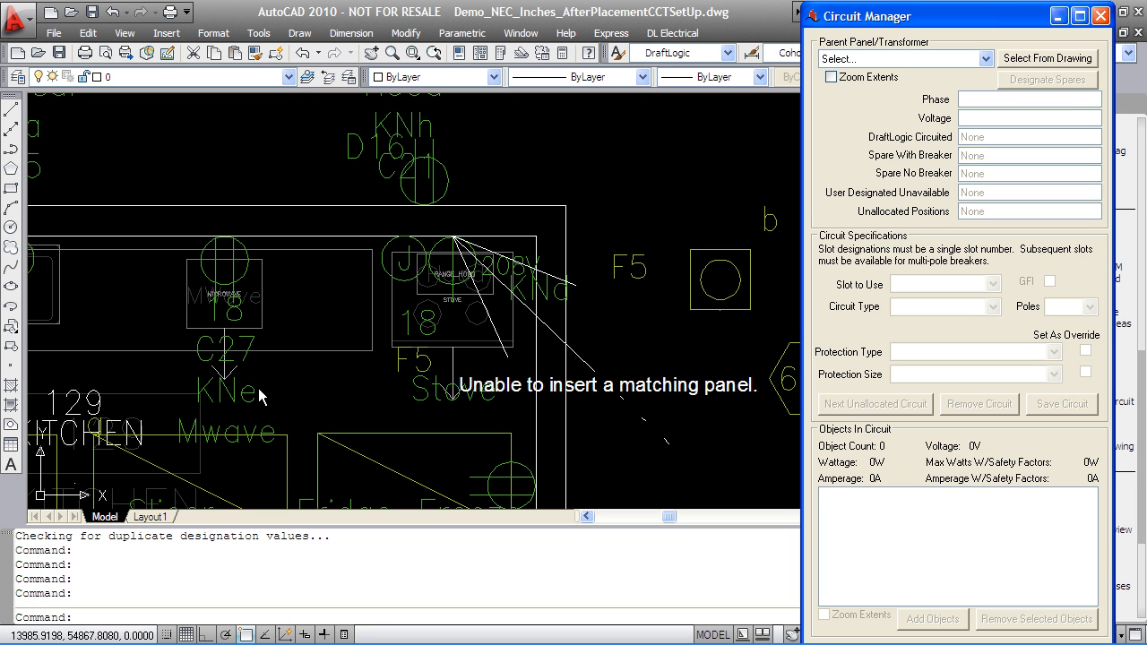
left_click(986, 59)
left_click(865, 109)
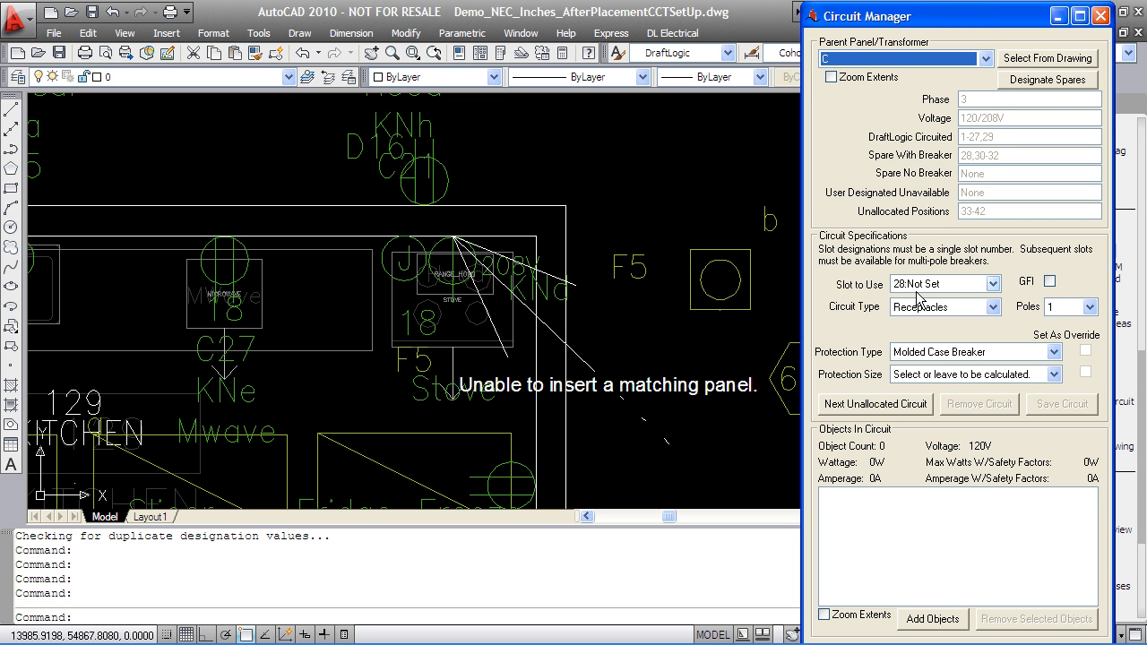
left_click(994, 285)
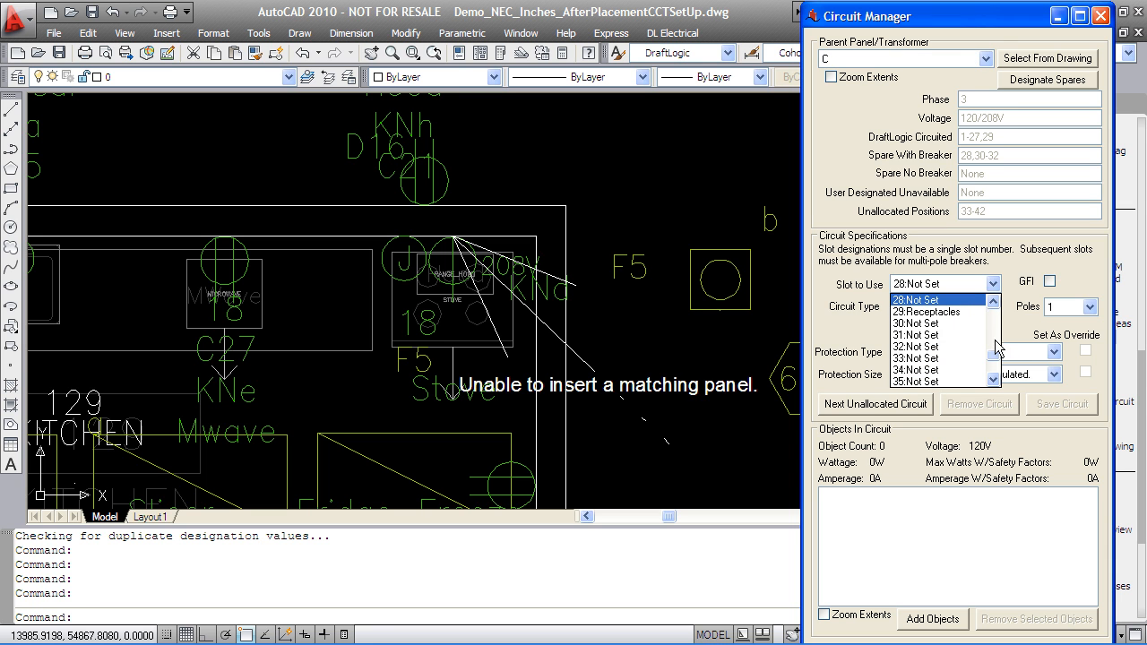
scroll(996, 343, "up", 4)
mouse_move(997, 343)
left_mouse_down()
mouse_move(998, 319)
mouse_move(996, 341)
left_mouse_up()
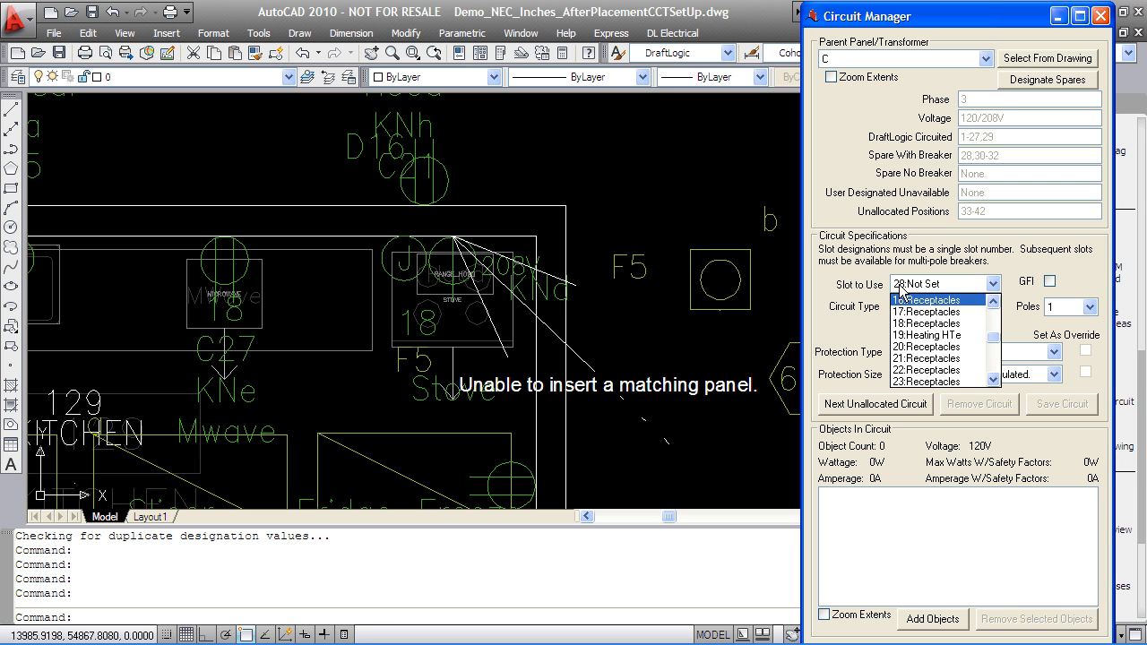
left_click(902, 284)
left_click(1089, 306)
left_click(1058, 332)
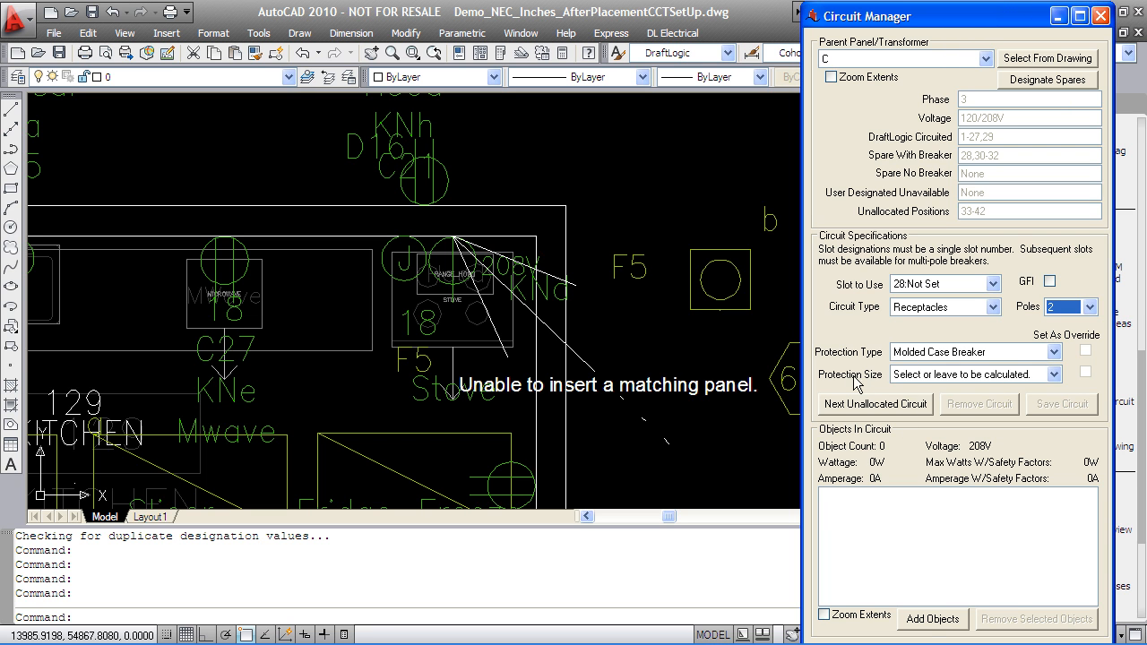
- Add the stove receptacle to the panel C circuit and erase the unmatched-panel marker beside the stove
left_click(928, 620)
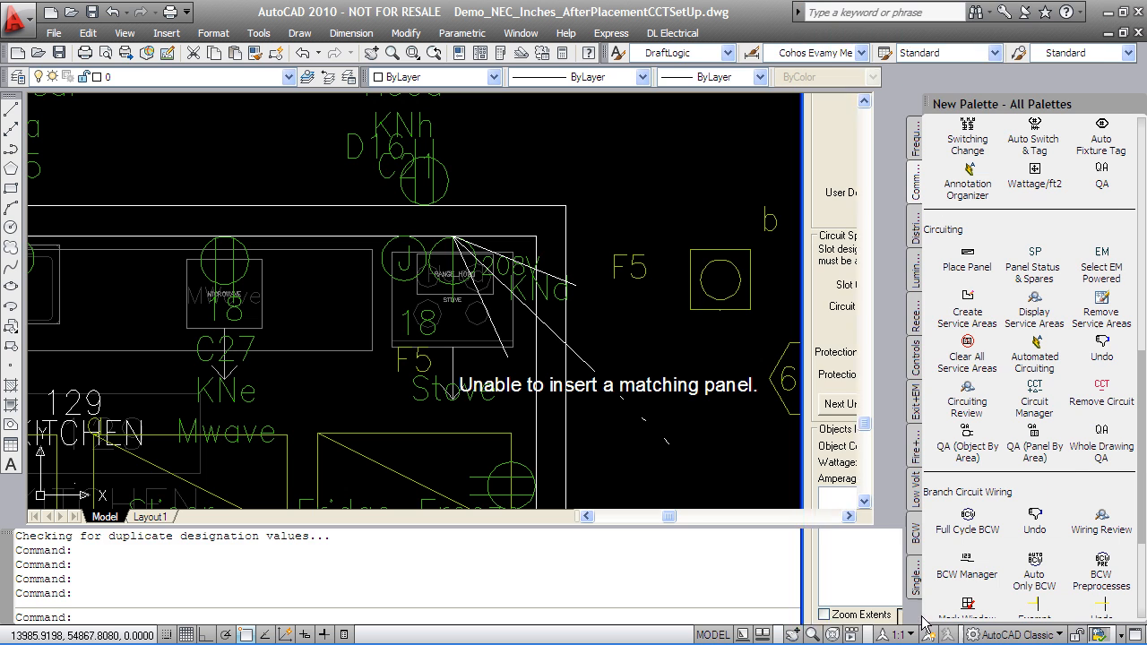
left_click(454, 269)
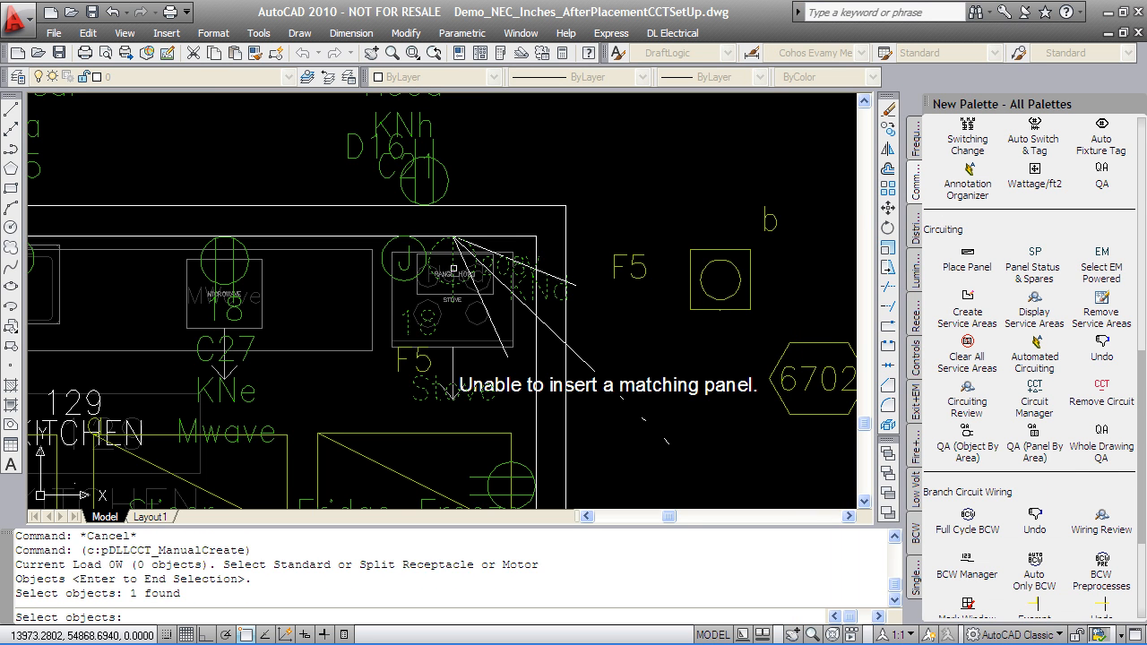
key("Return")
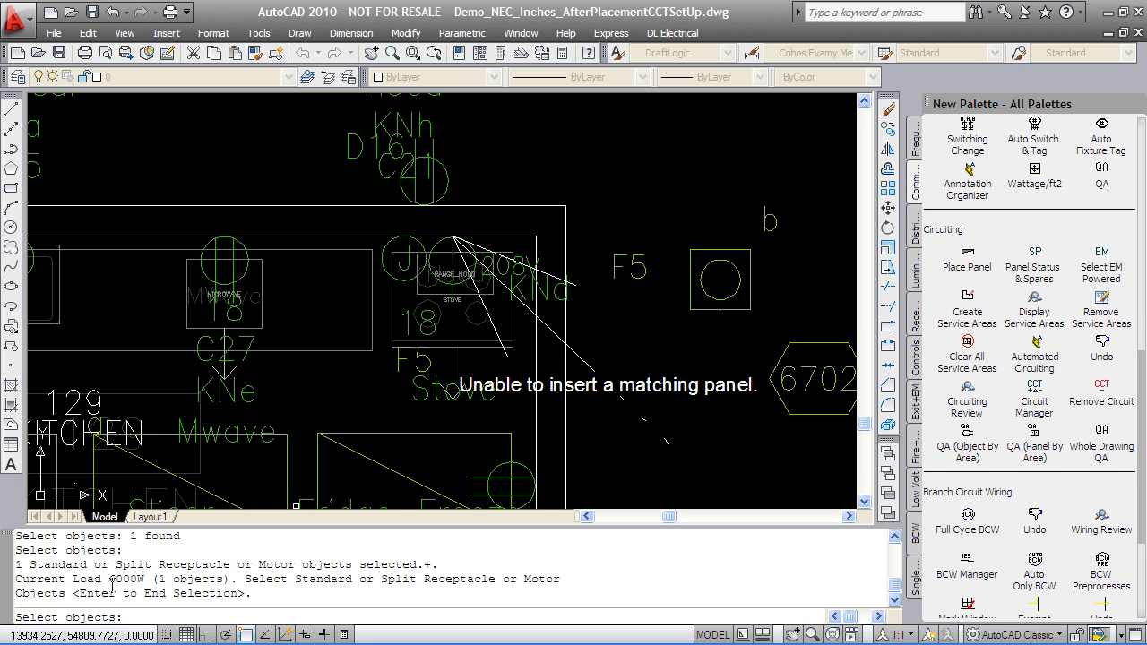
key("Return")
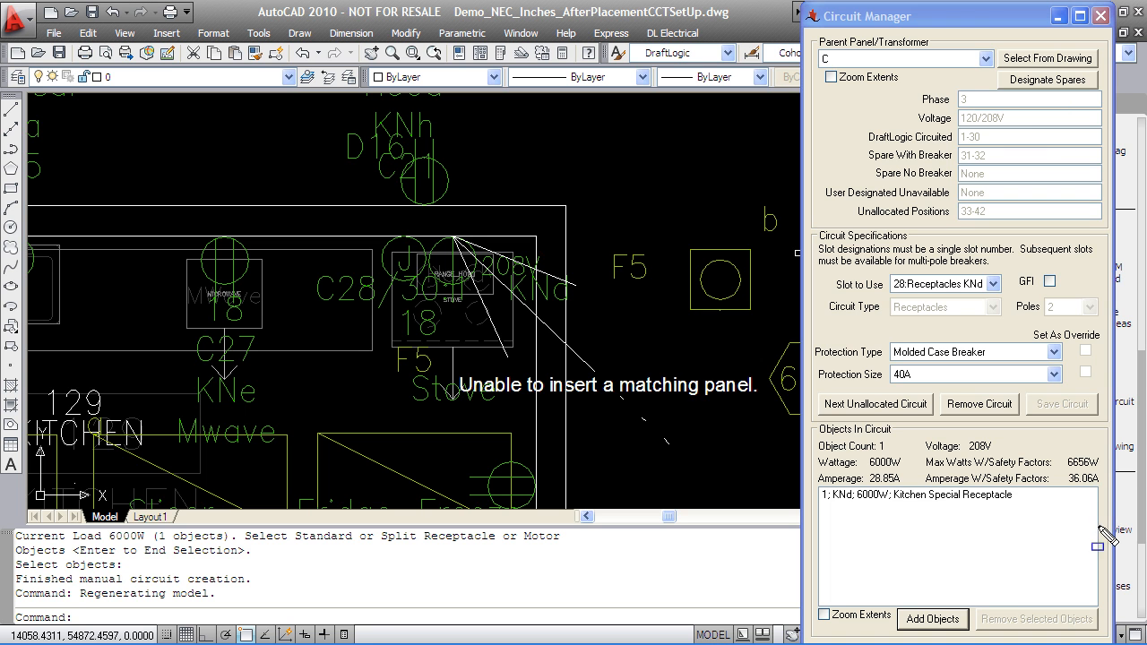
left_click_drag(1113, 529, 815, 340)
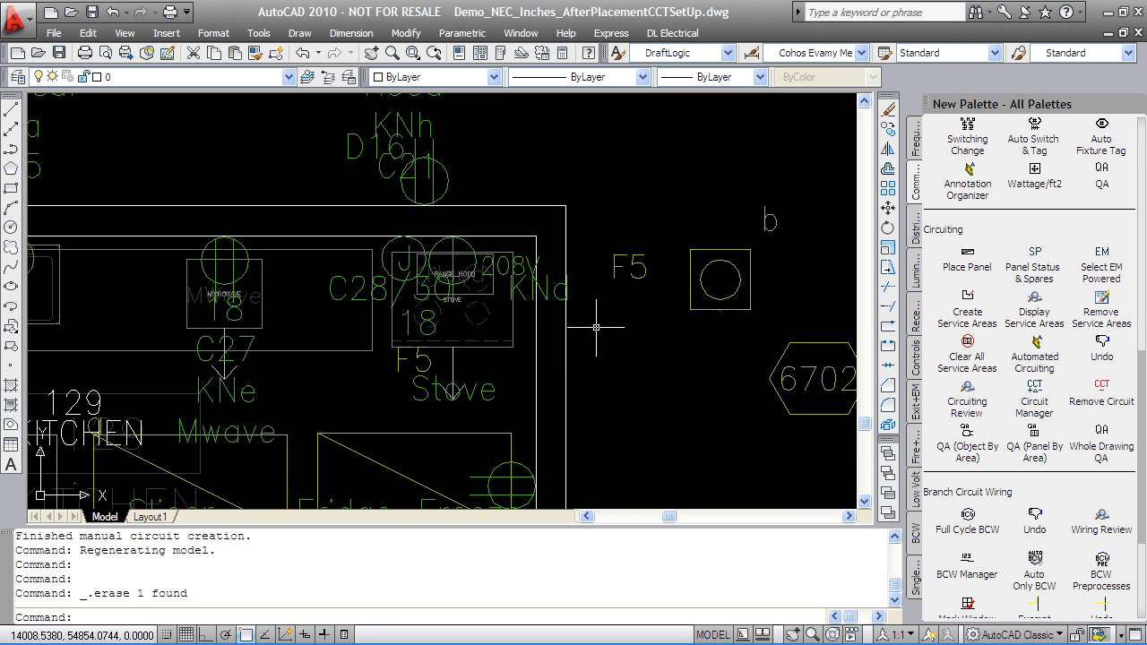
- Place a 4' CDP with 30 circuits, 3 phase, 120/208V, against the wall below panel F in mechanical room 123
scroll(654, 378, "down", 4)
scroll(654, 378, "down", 5)
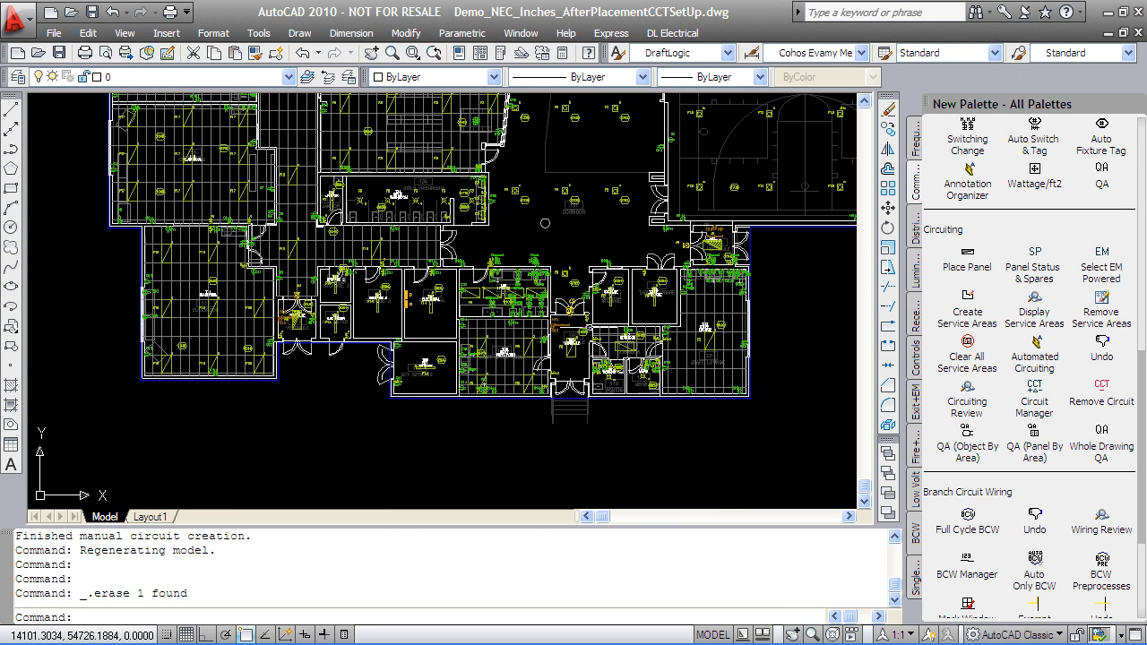
scroll(532, 340, "up", 3)
middle_click_drag(669, 263, 489, 385)
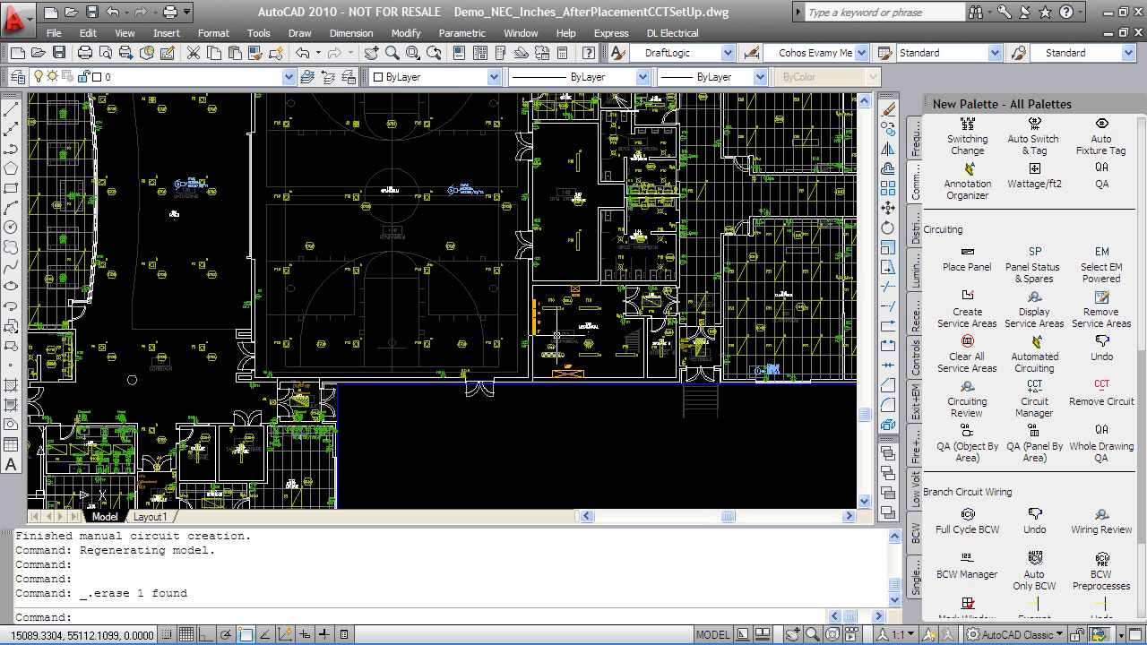
scroll(547, 340, "up", 6)
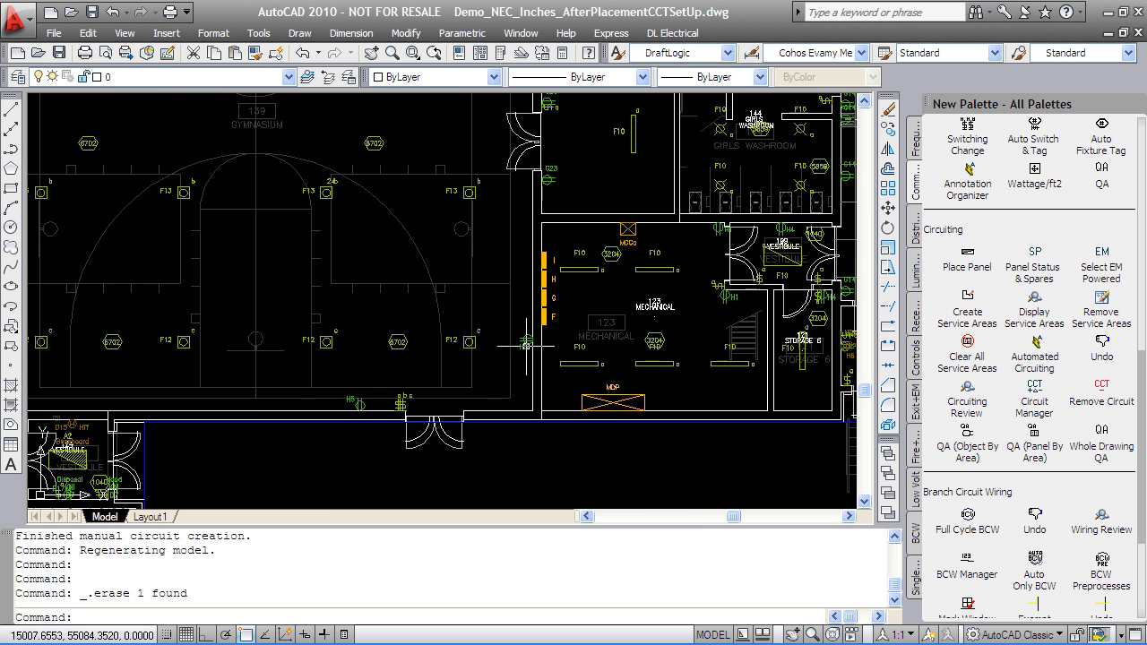
left_click(915, 235)
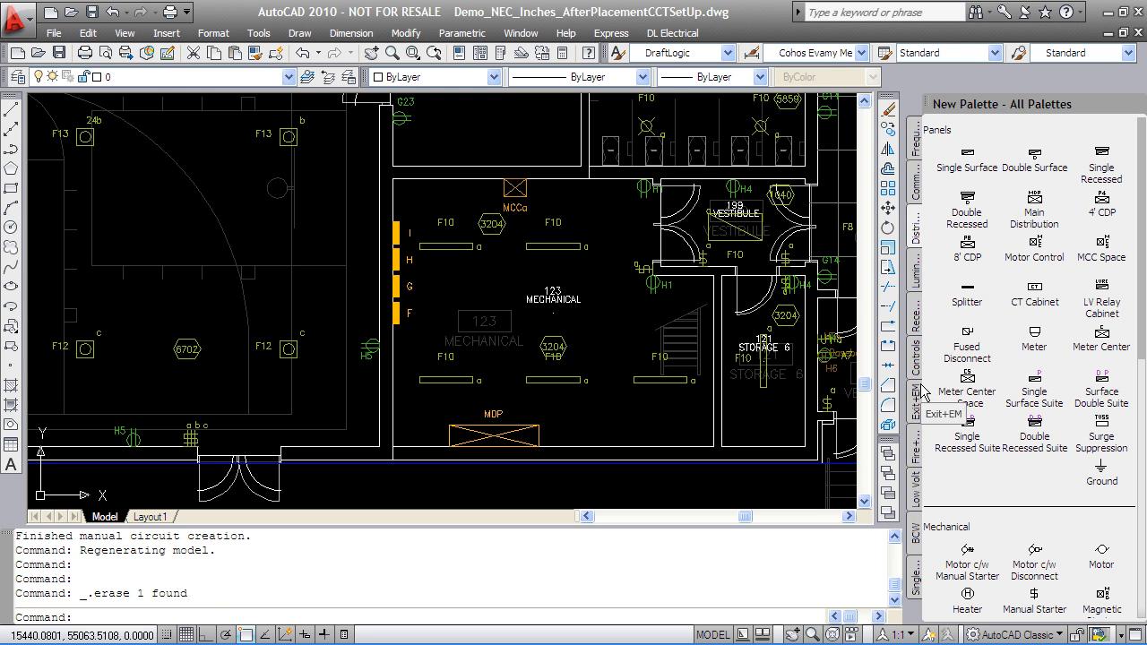
left_click(1109, 208)
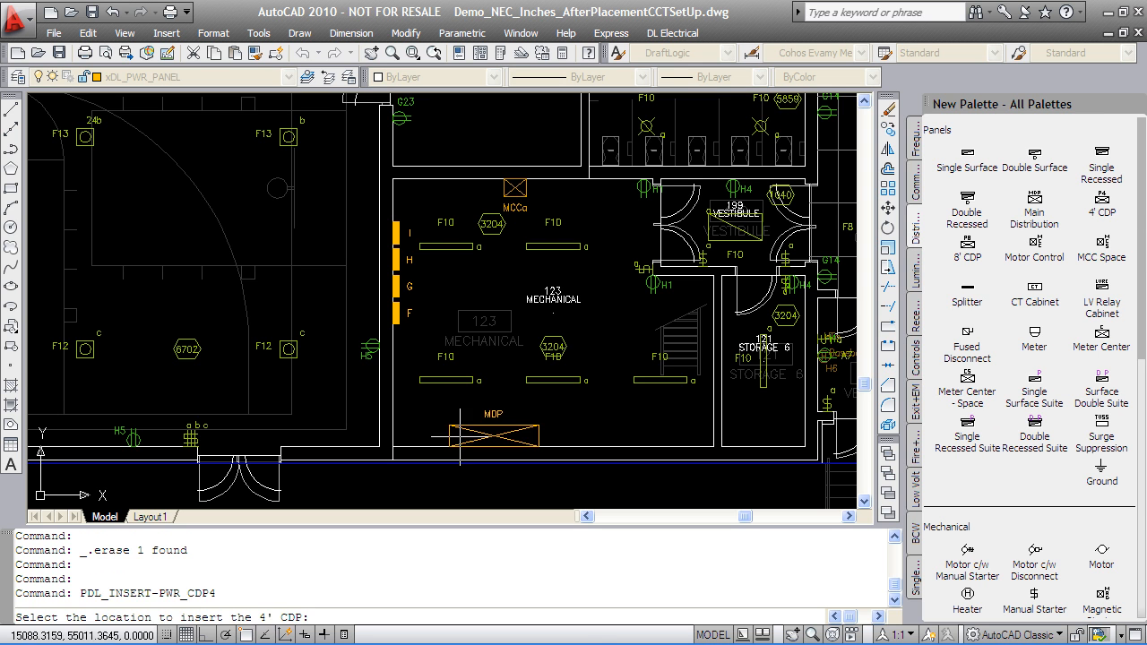
left_click(652, 424)
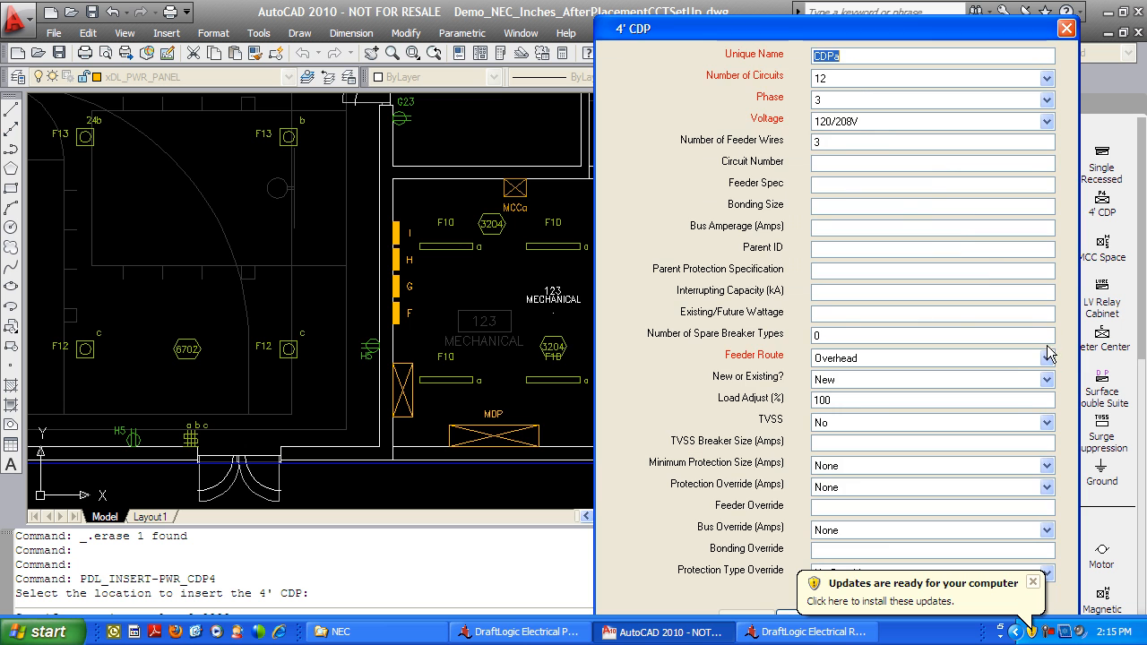
left_click(852, 78)
key("Return")
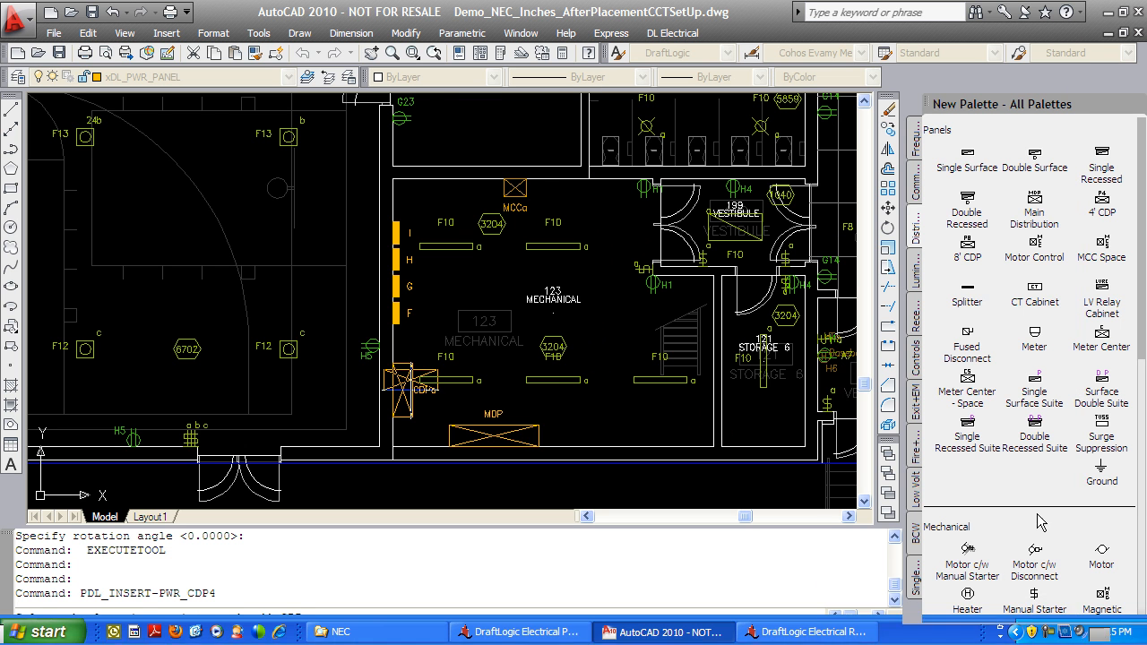
- Place a 50 kVA transformer between the CDP and the MDP, with its primary voltage set to 277/480V
scroll(962, 477, "down", 10)
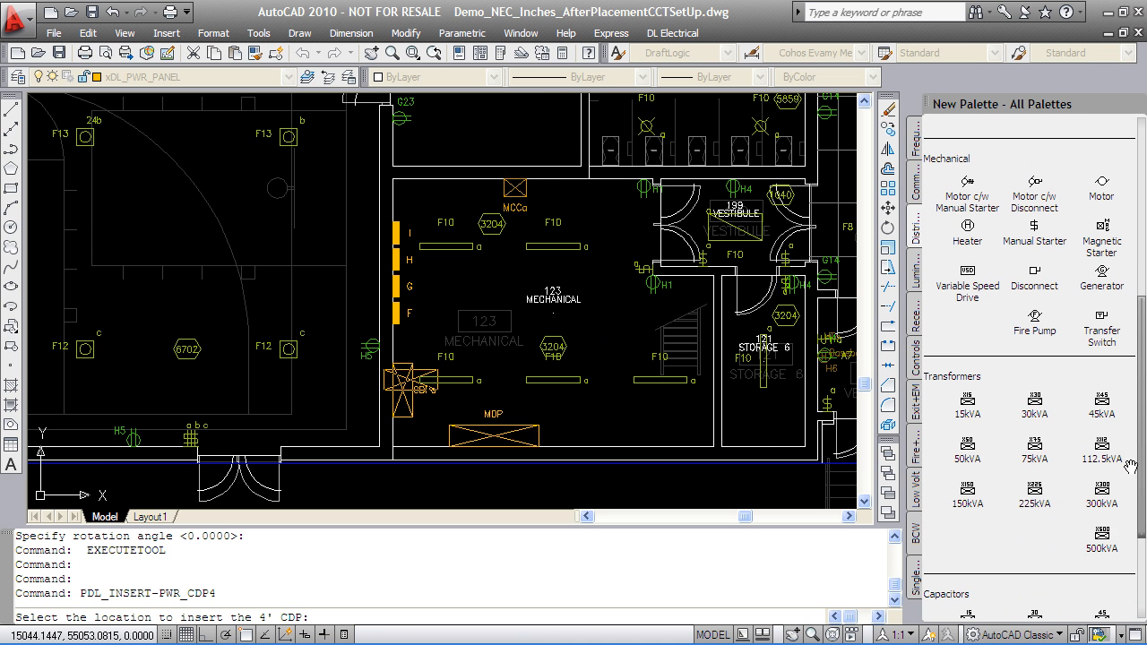
left_click(966, 453)
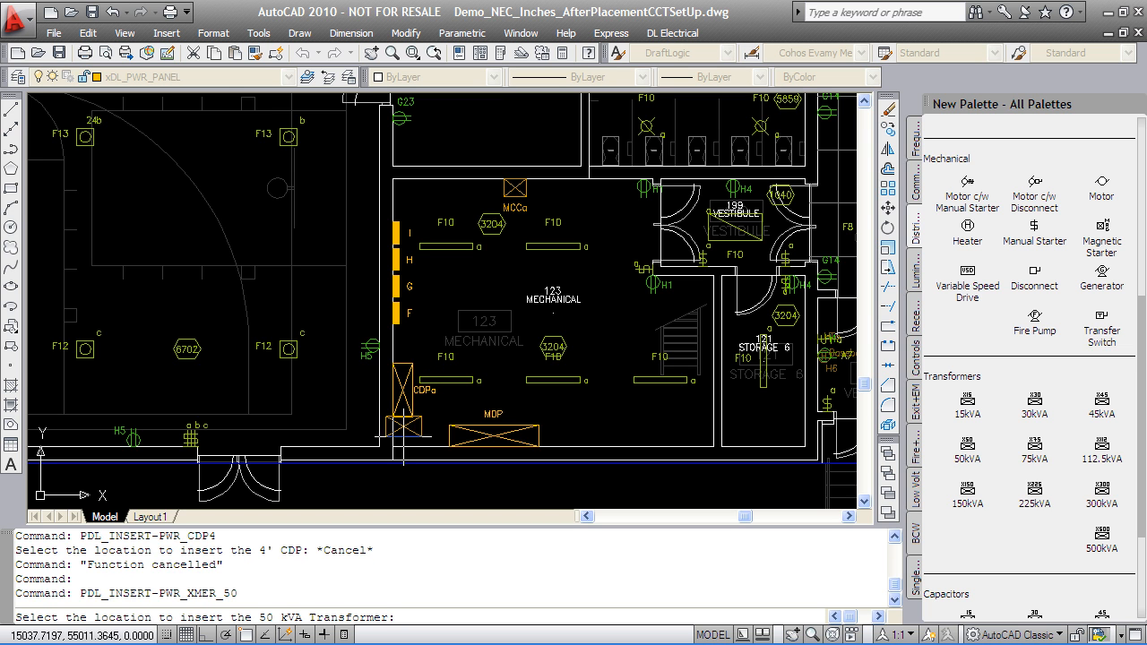
left_click(419, 441)
key("Return")
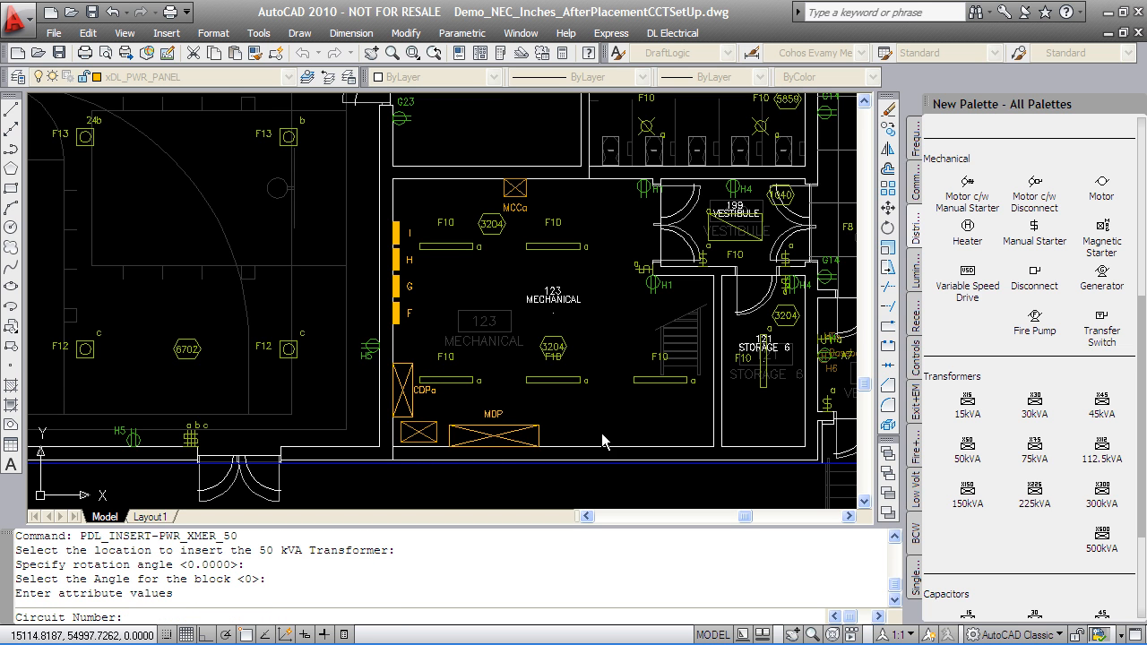
left_click(834, 100)
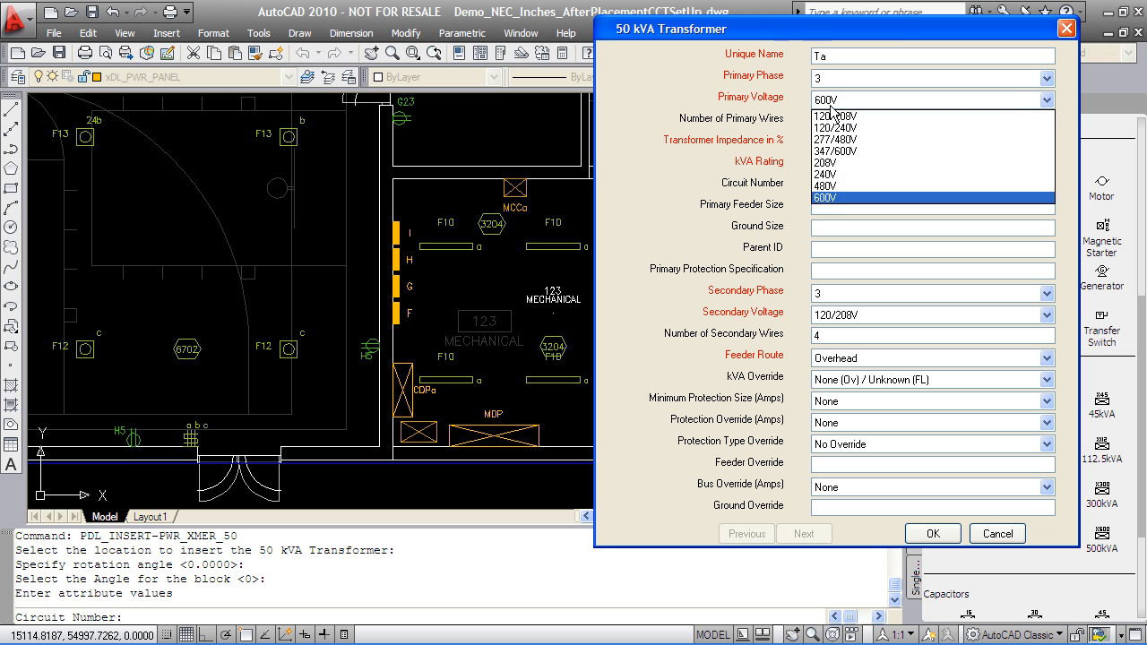
left_click(833, 140)
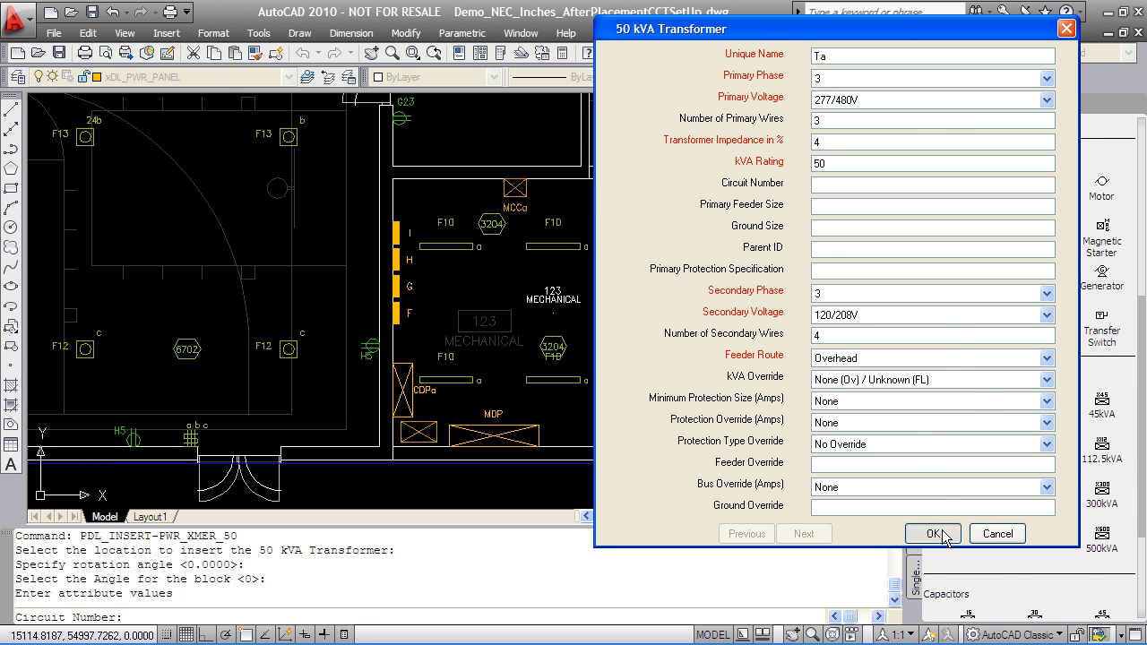
left_click(934, 533)
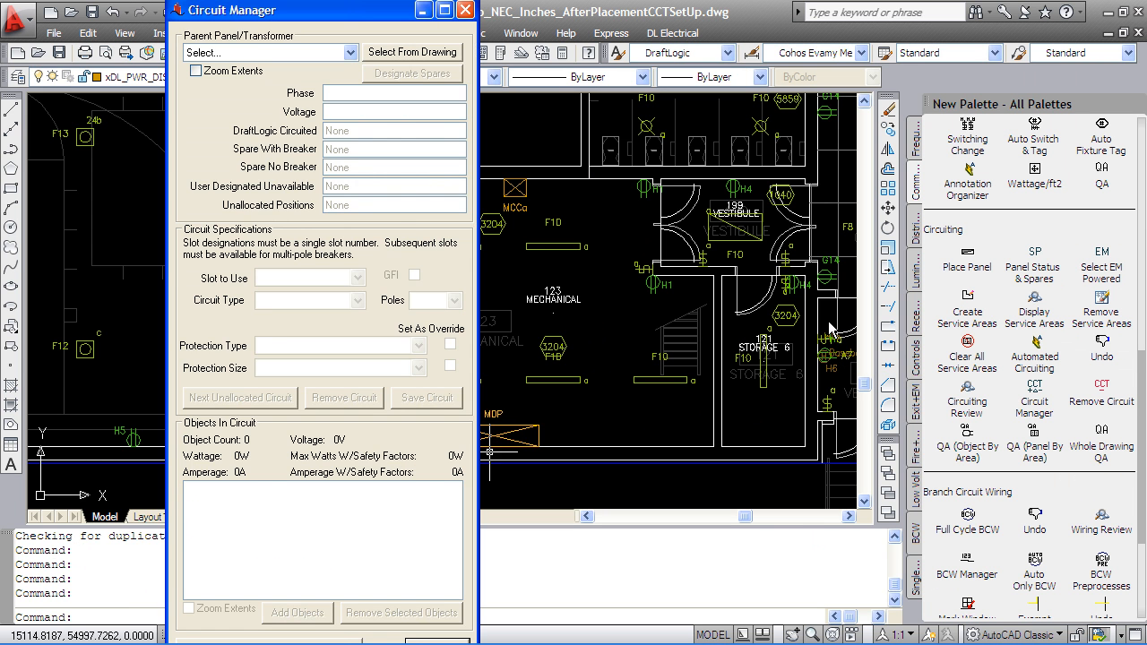
- Circuit panel G as a three-pole child panel on slot 1 of CDPa with the Circuit Manager
left_click_drag(281, 13, 916, 16)
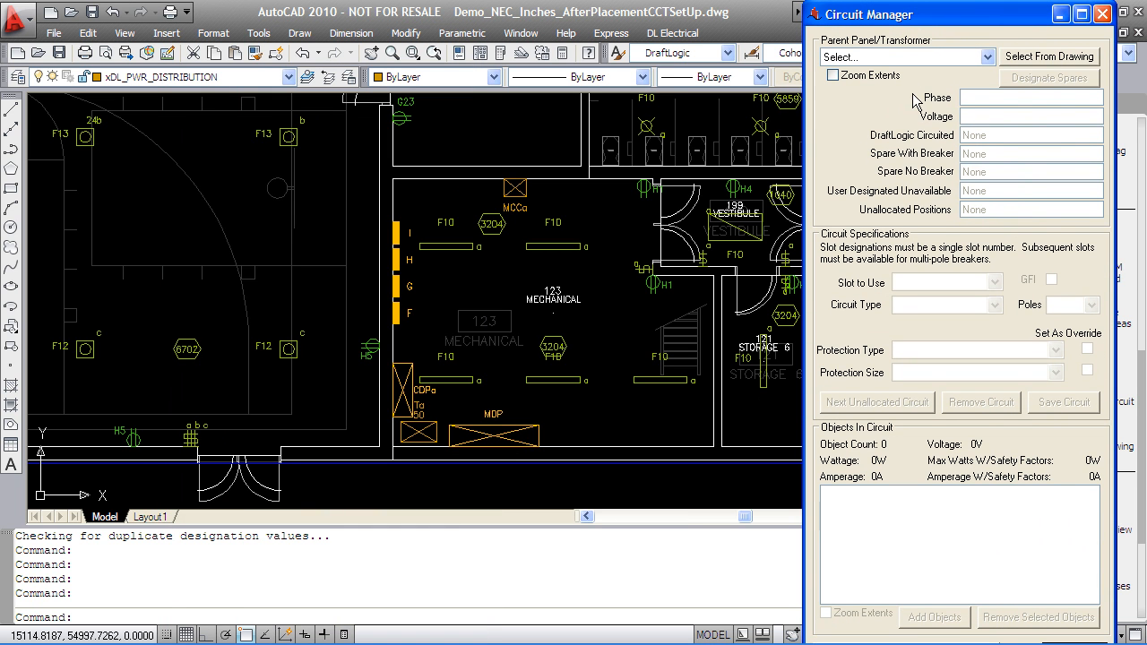
left_click(988, 56)
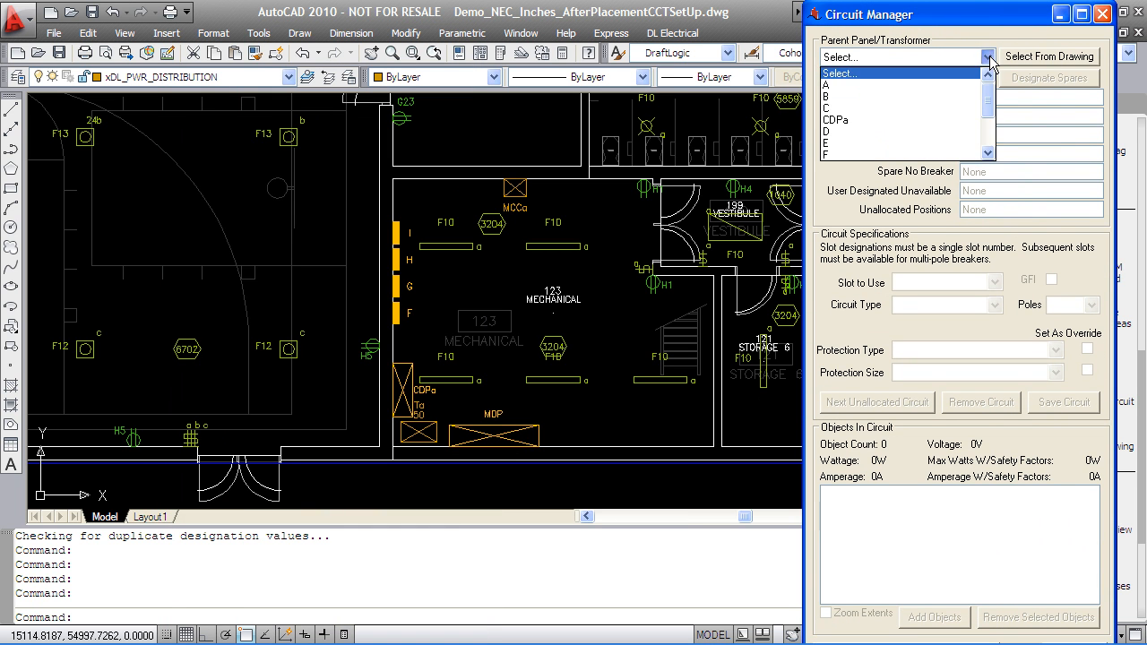
left_click(848, 120)
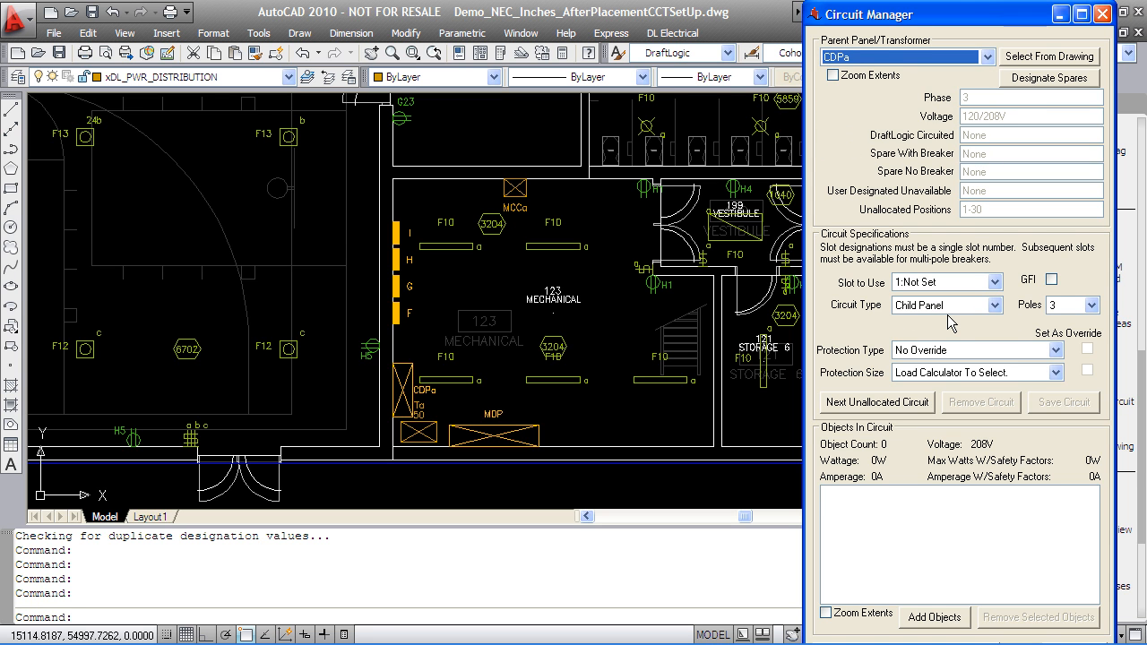
left_click(918, 619)
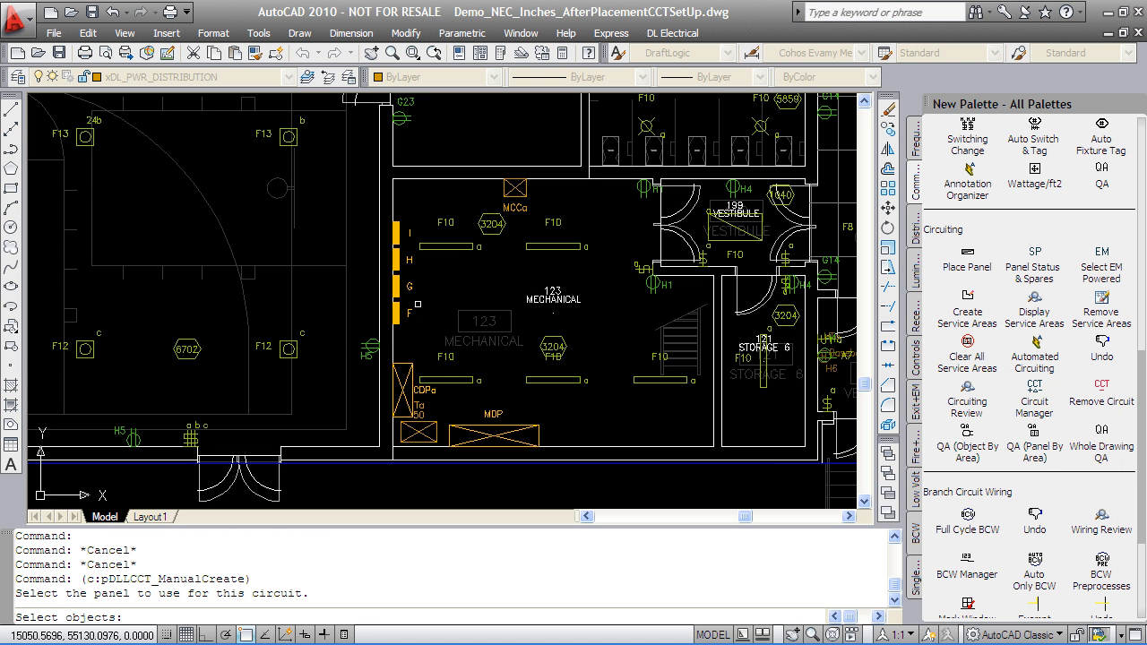
left_click(405, 287)
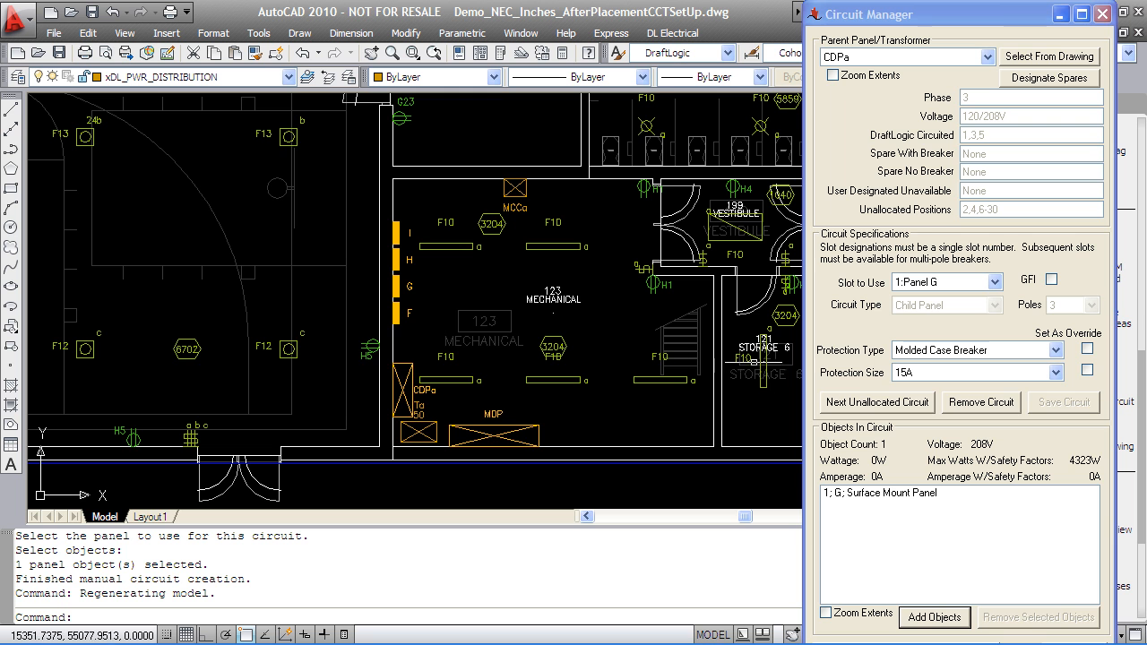
- Circuit panels H and I as child panels on the next unallocated slots of CDPa
left_click(870, 403)
left_click(934, 617)
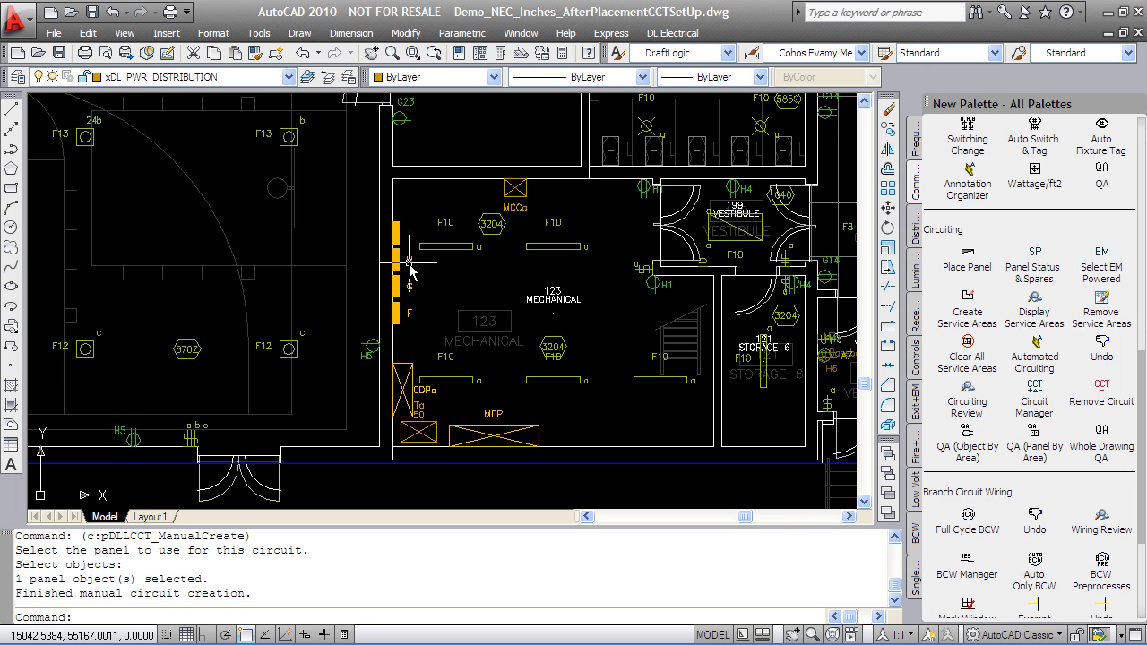
left_click(877, 402)
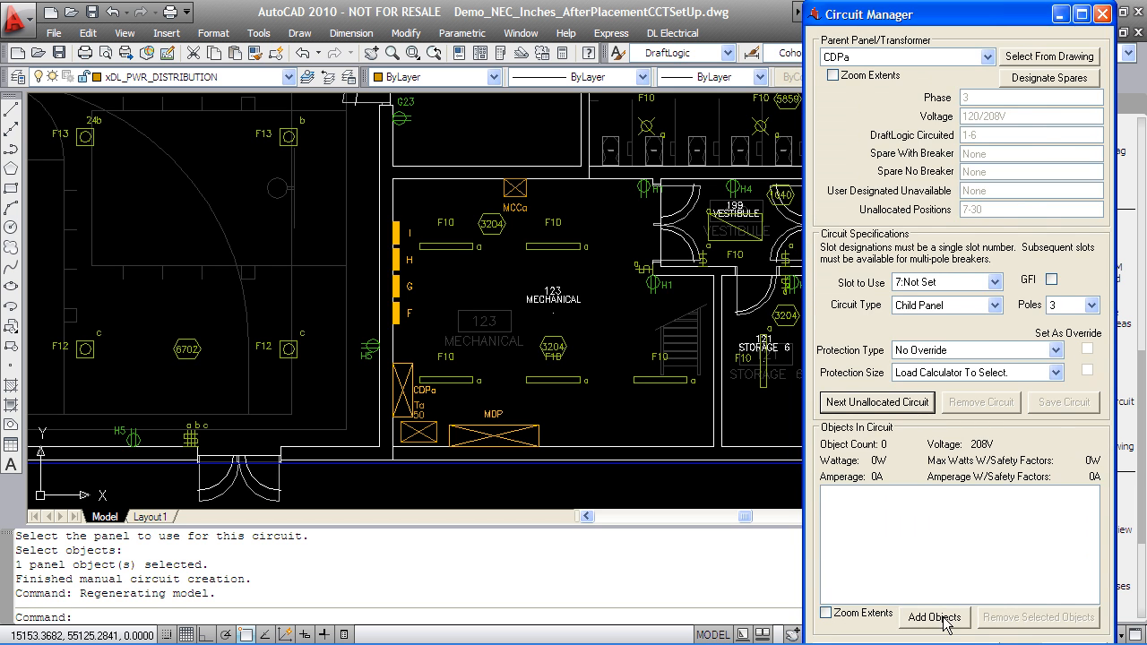
left_click(937, 617)
left_click(409, 238)
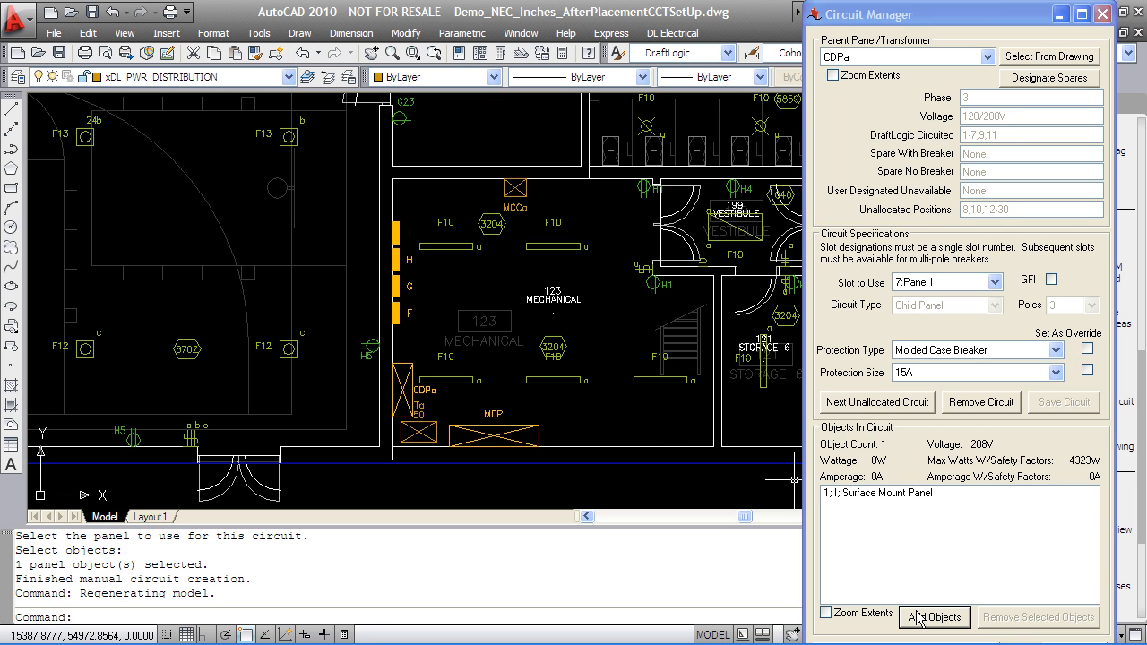
- Close the Circuit Manager and generate the Panel Schedule and Single Line Diagram (Portrait) reports with the Report Wizard
left_click(1102, 15)
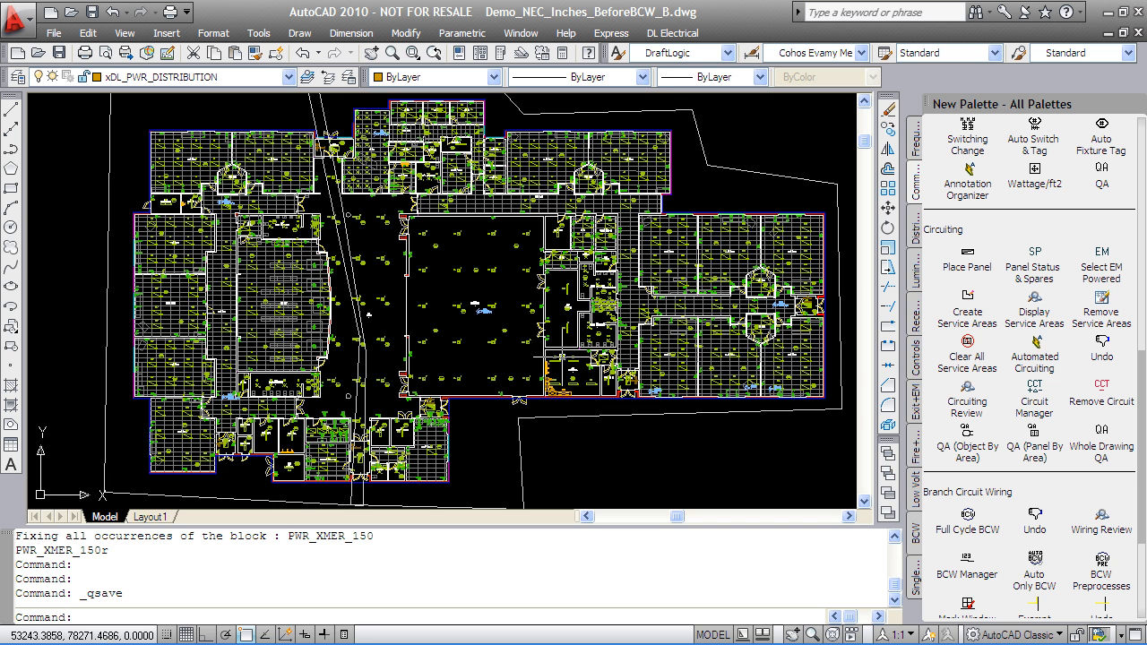
left_click(672, 33)
mouse_move(853, 314)
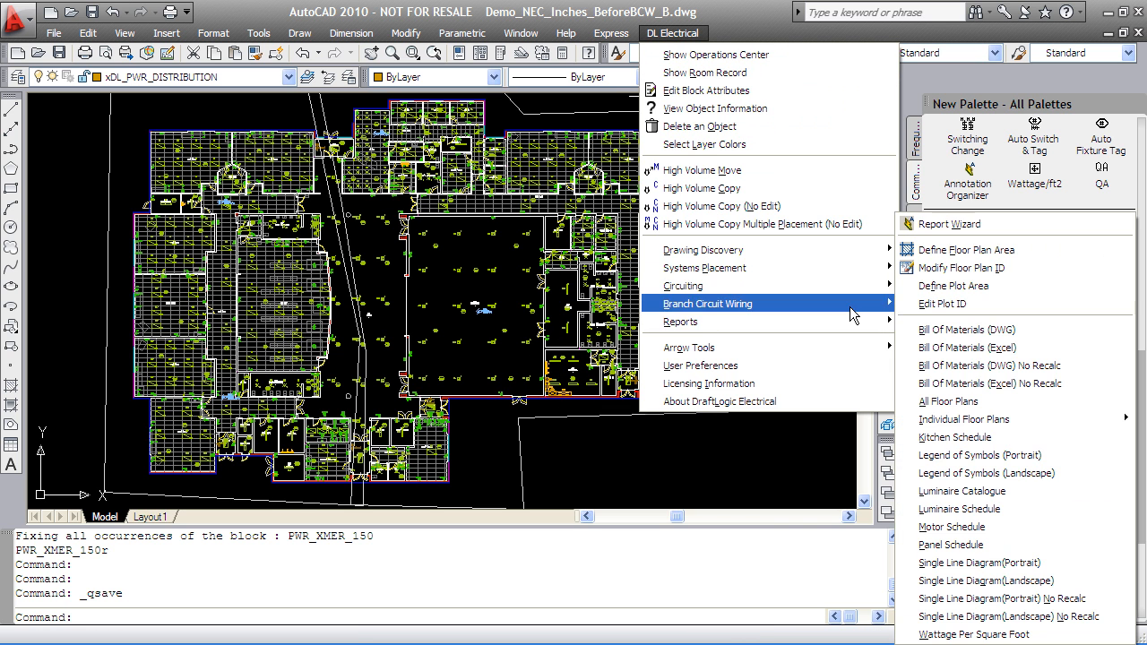
left_click(943, 224)
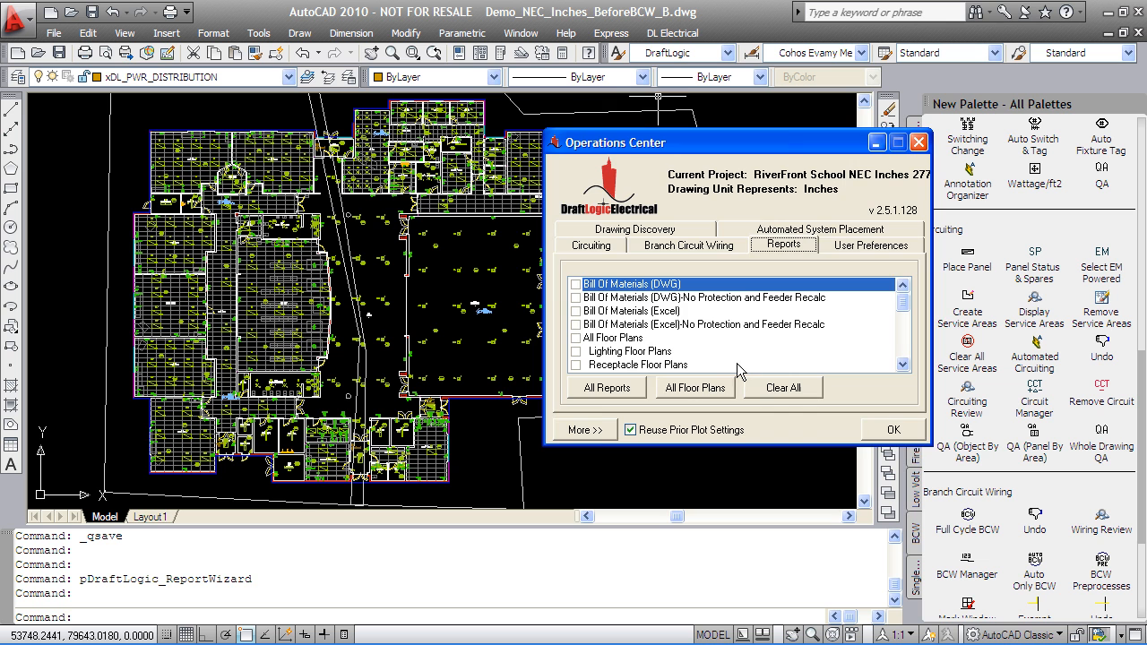
left_click_drag(904, 303, 906, 339)
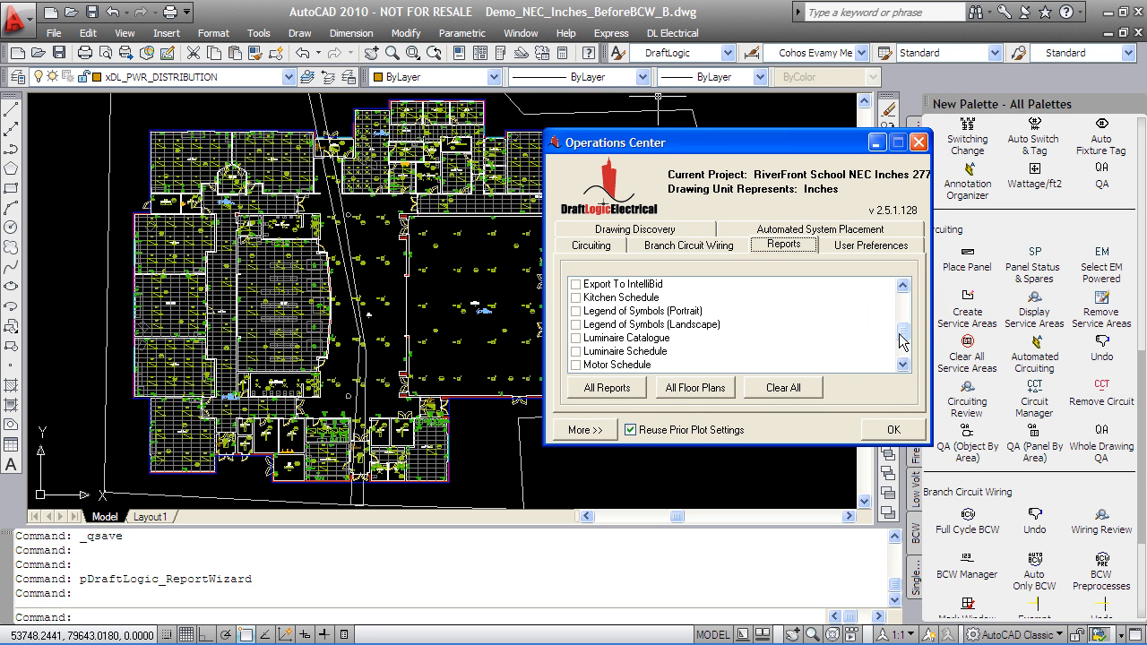
left_click(903, 365)
left_click(903, 365)
left_click(903, 365)
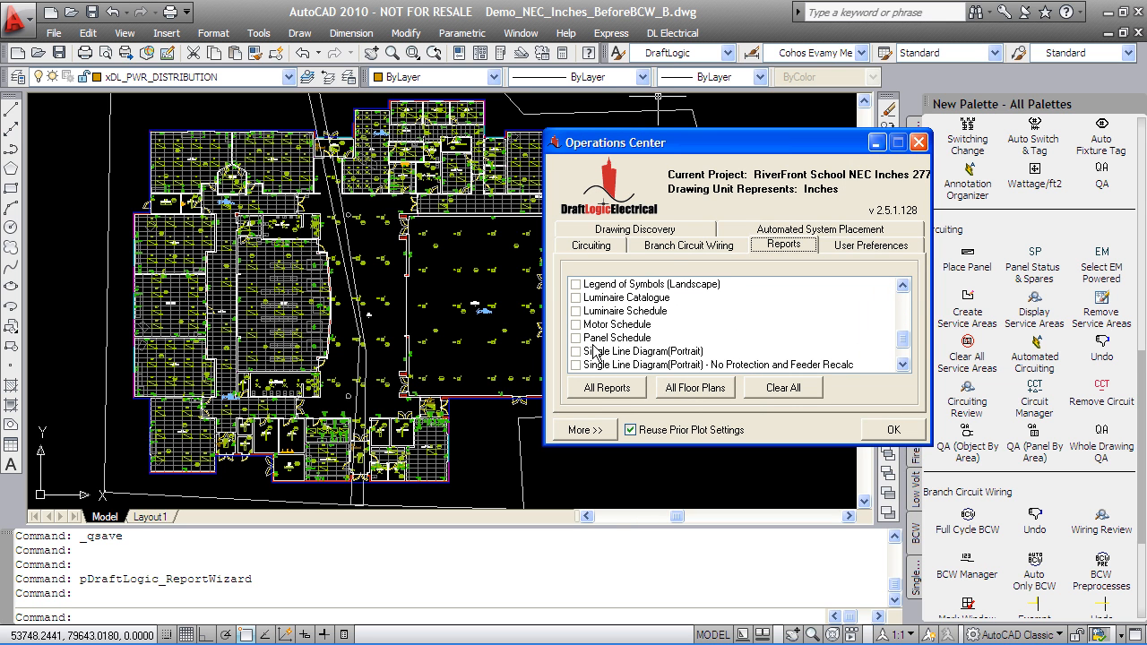
left_click(576, 338)
left_click(577, 351)
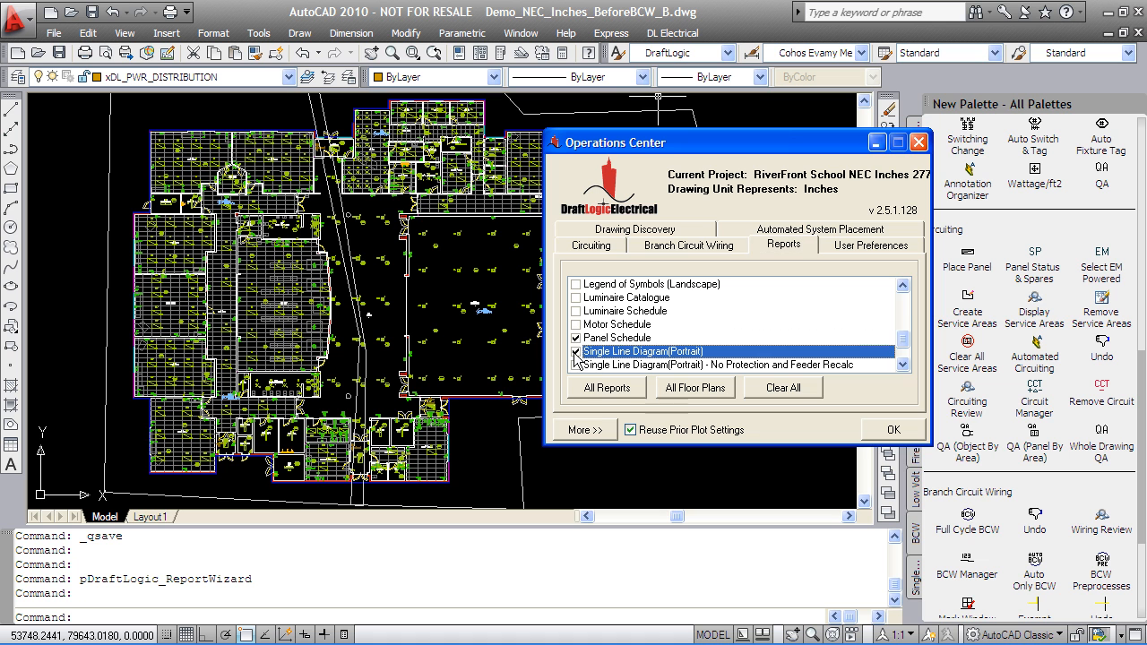
left_click(890, 431)
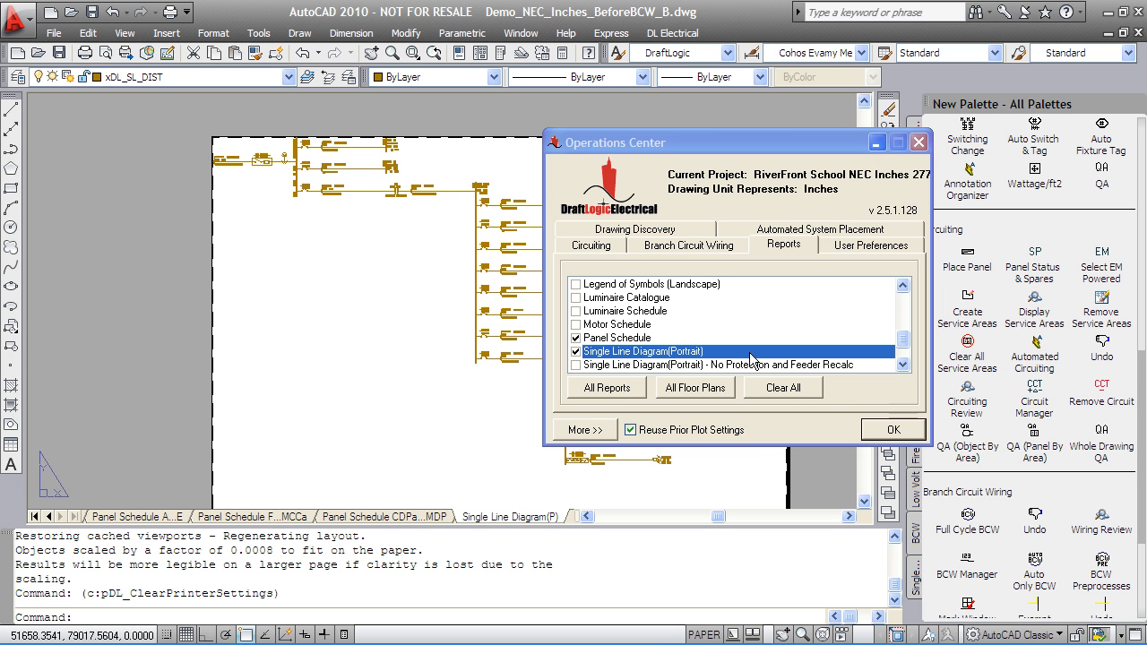
left_click(919, 142)
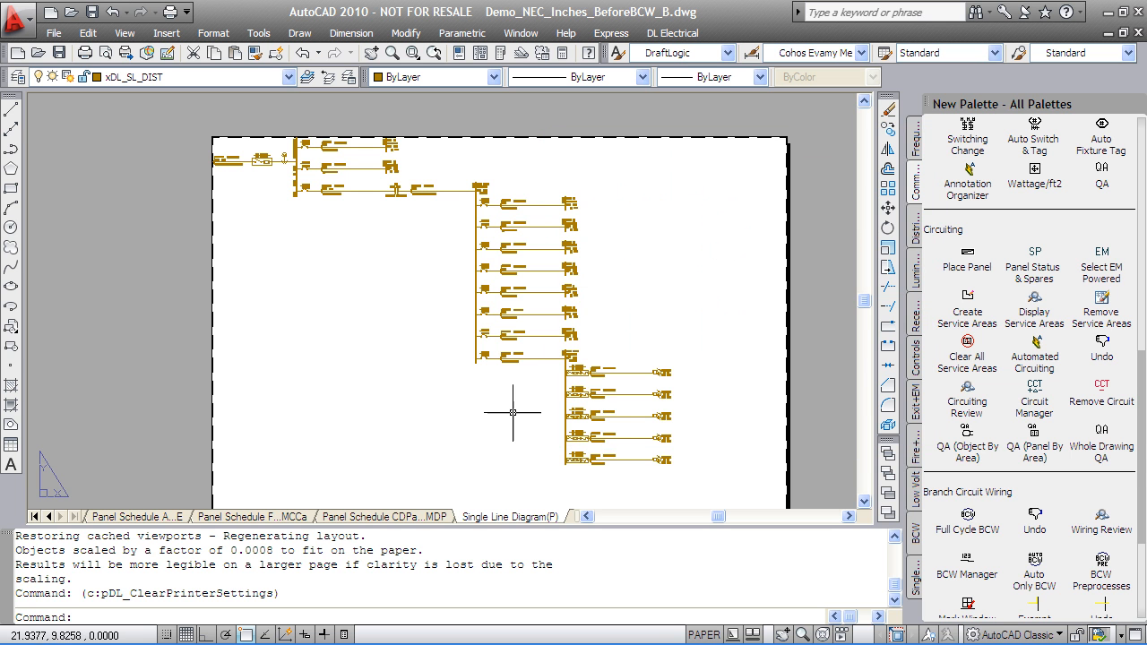
- Examine the single line diagram from the MCCa motor feeders back through the CDP and transformer to the MDP and service feeder
scroll(605, 427, "up", 6)
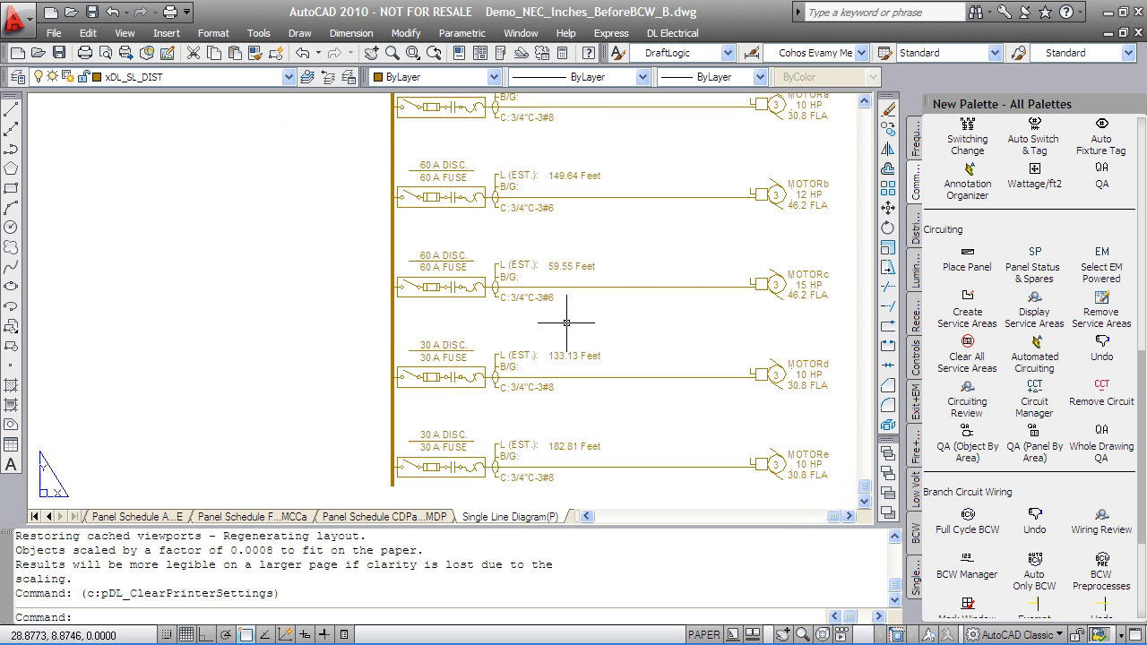
scroll(635, 316, "down", 2)
scroll(573, 233, "up", 2)
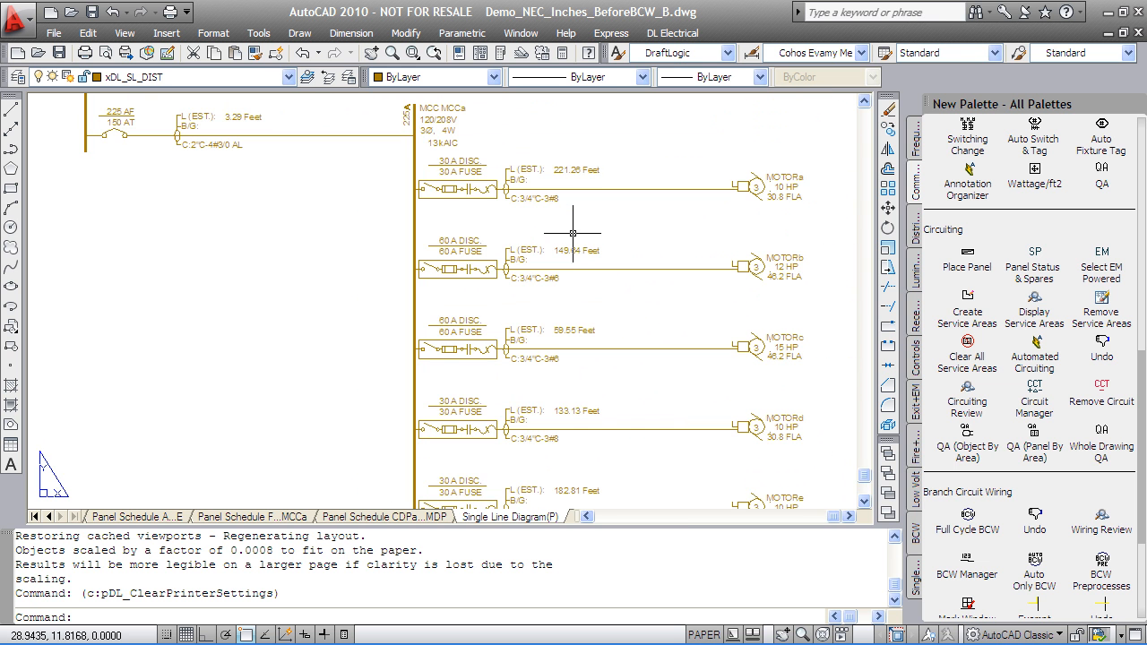
mouse_move(604, 292)
middle_mouse_down()
mouse_move(584, 249)
mouse_move(736, 384)
middle_mouse_up()
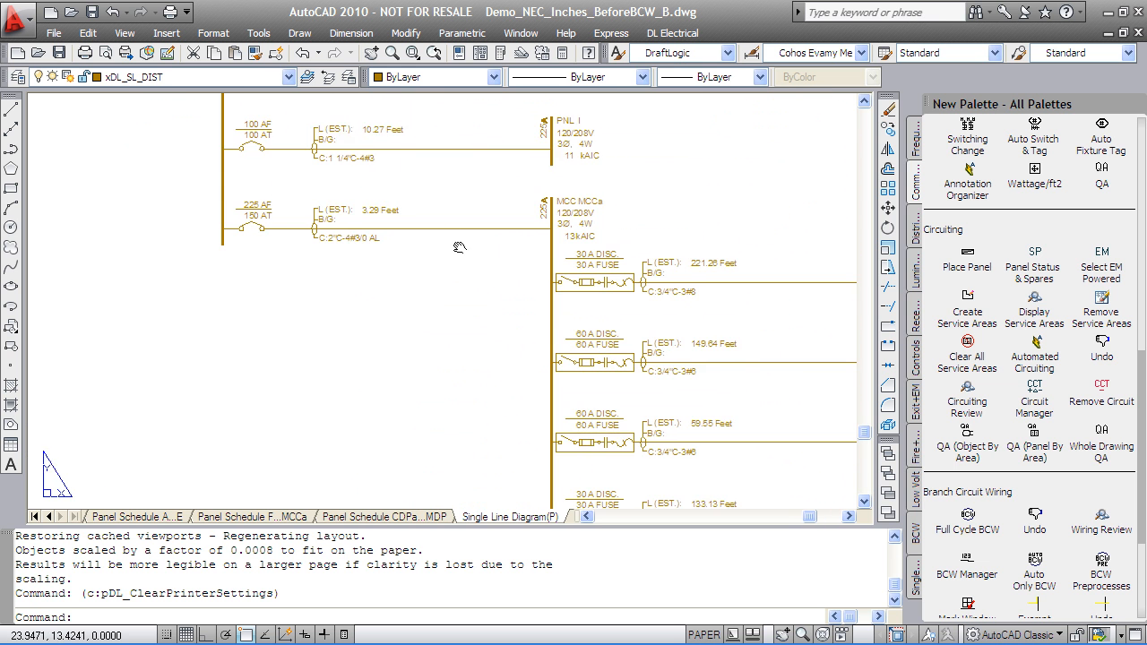
middle_click_drag(455, 242, 645, 359)
middle_click_drag(592, 237, 568, 342)
middle_click_drag(572, 179, 589, 425)
middle_click_drag(299, 222, 456, 320)
middle_click_drag(312, 295, 552, 380)
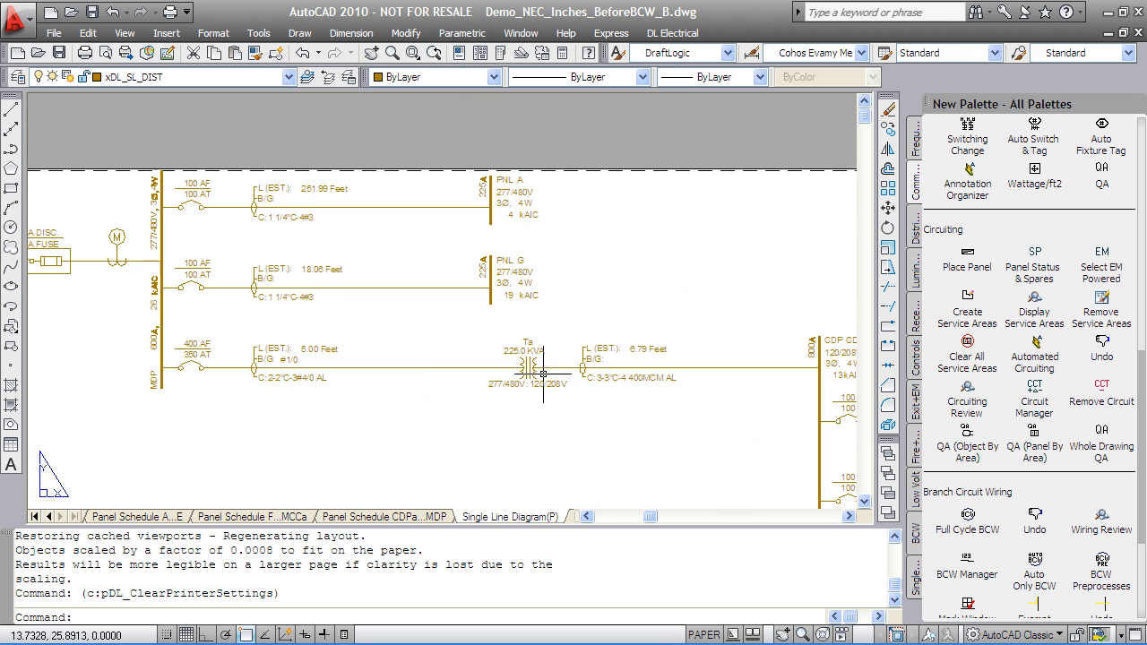
middle_click_drag(157, 350, 435, 379)
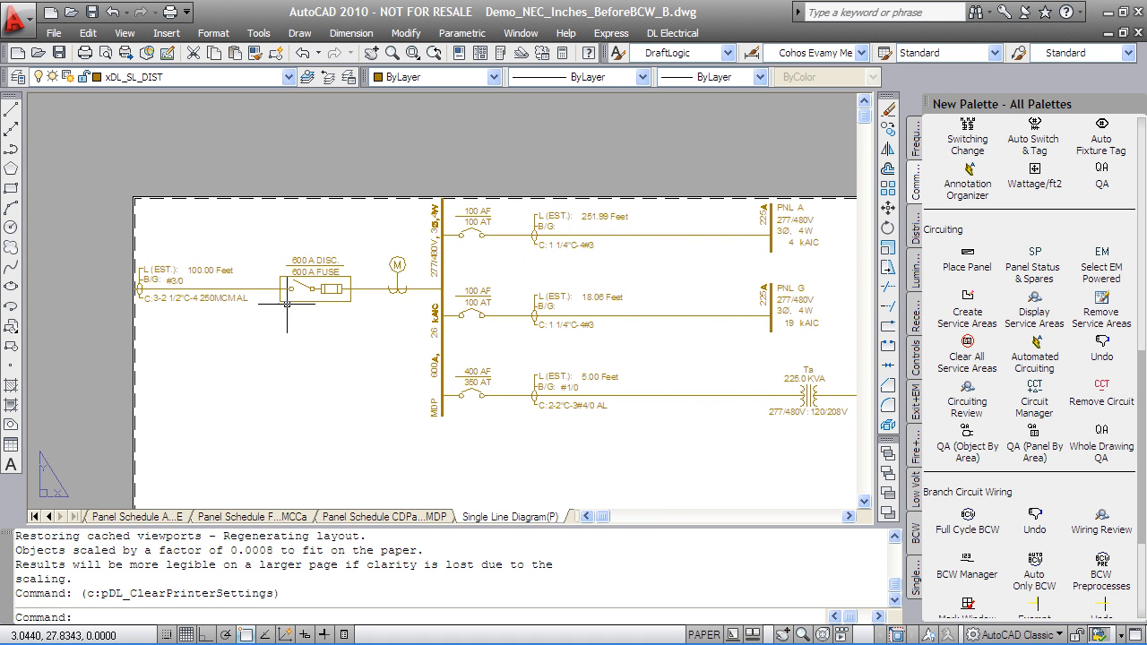
scroll(118, 260, "up", 1)
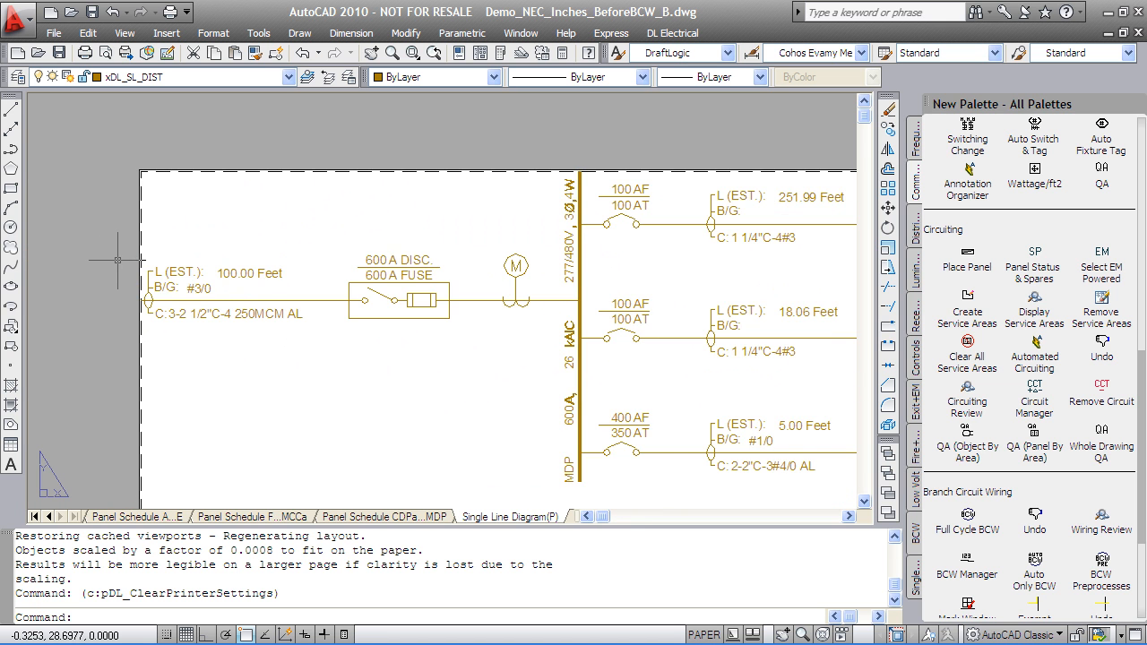
- Open the Panel Schedule CDPa...MDP layout and examine the MDP schedule's header and circuit list
left_click(385, 516)
middle_click_drag(657, 370, 438, 308)
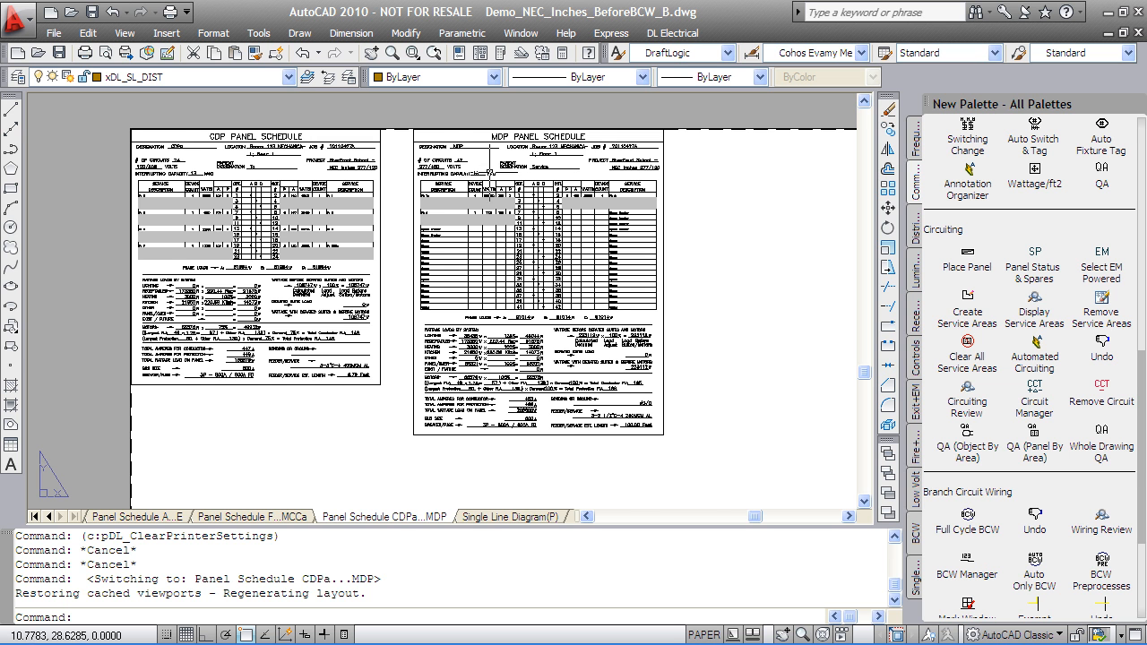
scroll(489, 232, "up", 3)
middle_click_drag(572, 193, 567, 282)
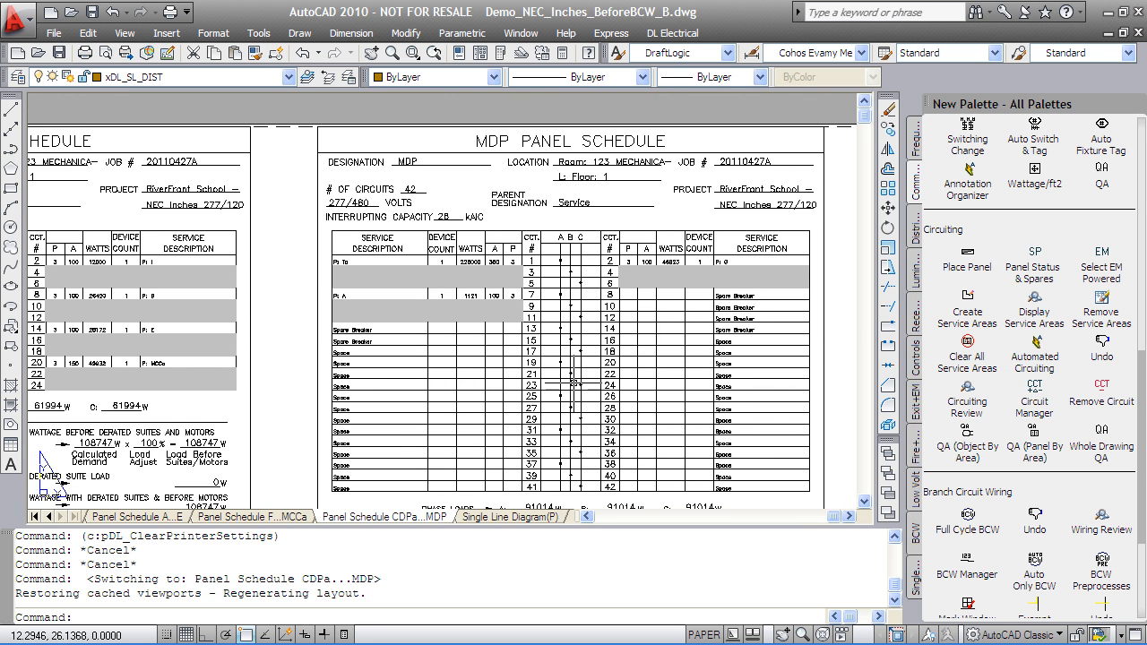
scroll(572, 216, "up", 2)
middle_click_drag(573, 218, 489, 337)
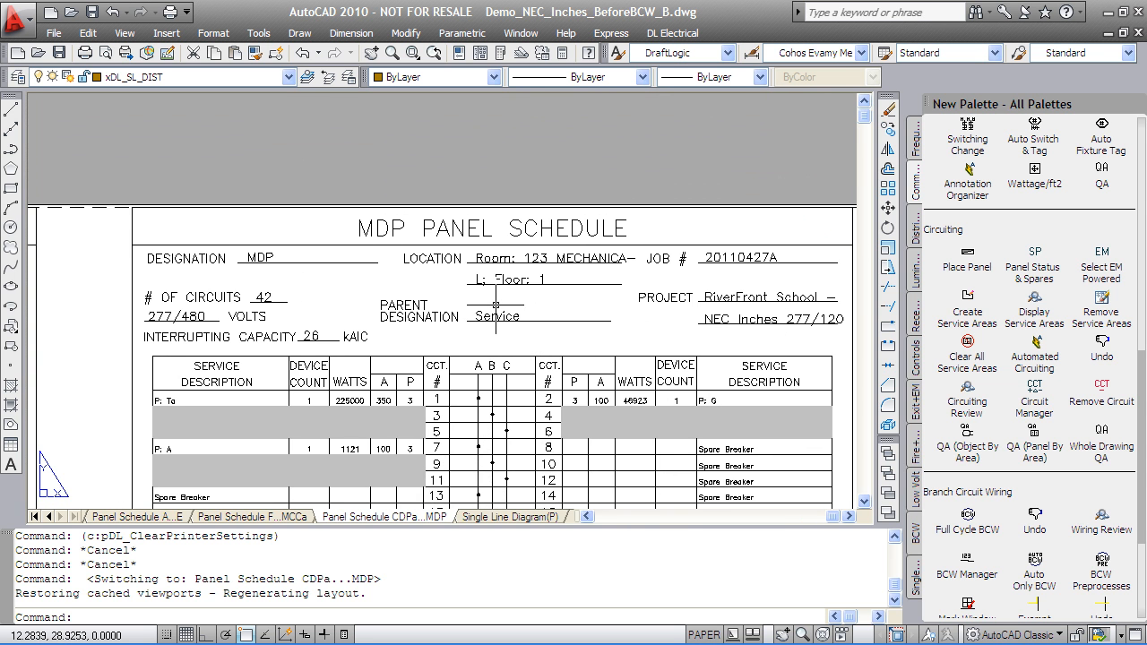
middle_click_drag(483, 298, 451, 287)
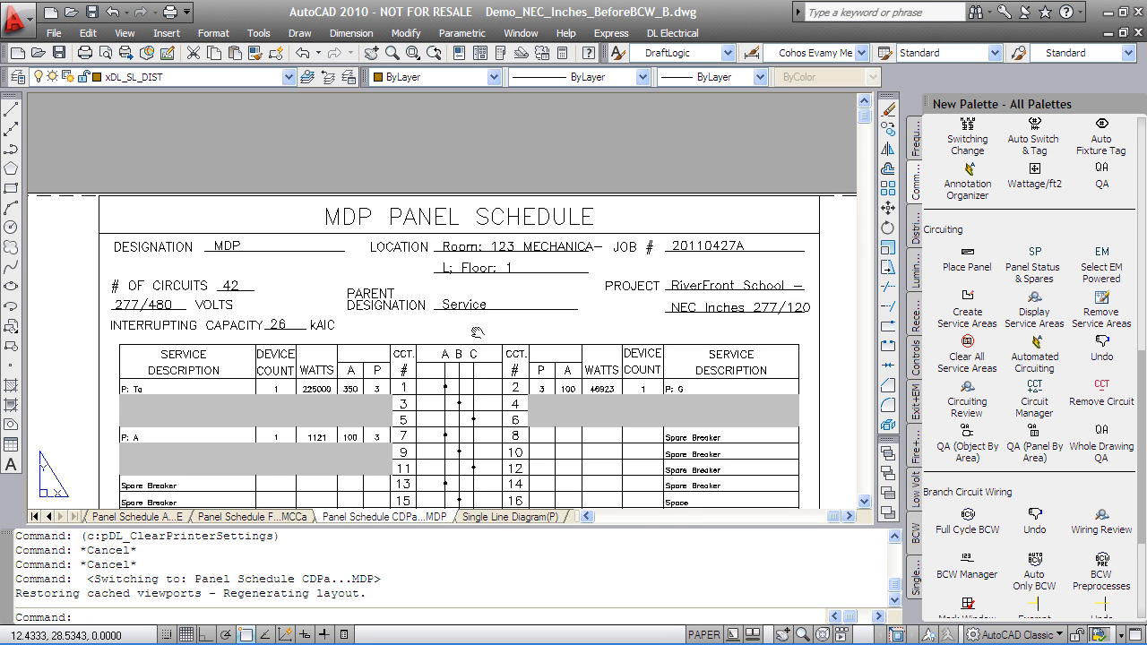
scroll(147, 329, "up", 3)
scroll(750, 361, "down", 2)
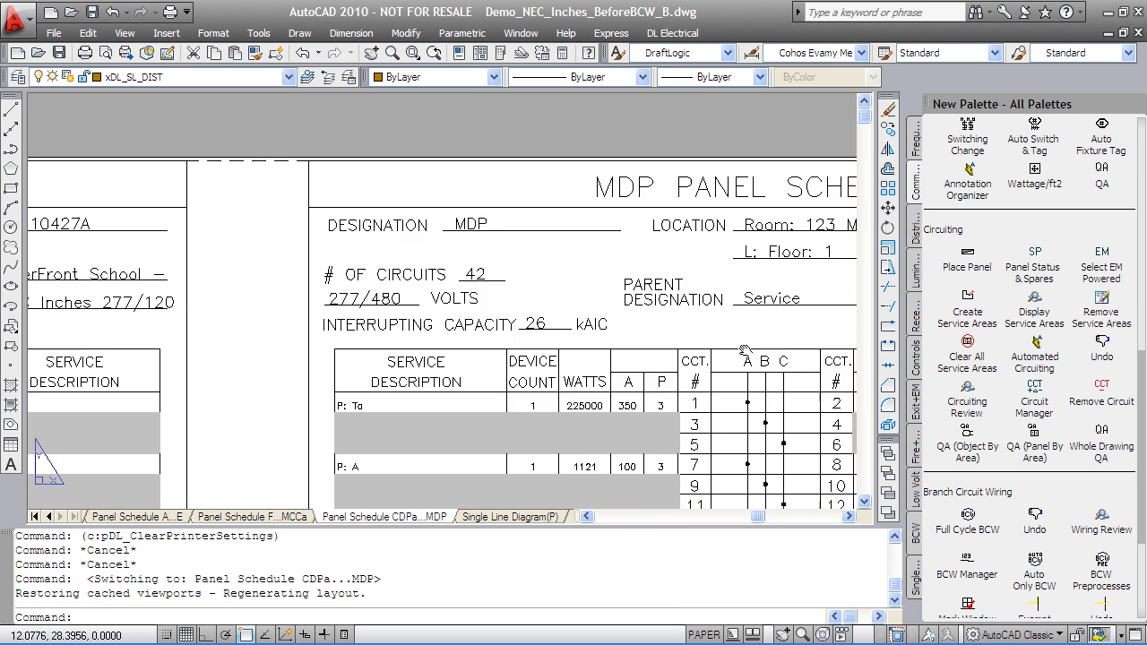
- Examine the MDP schedule's load calculations and feeder data, hiding the tool palettes and shrinking the command window for more room
middle_click_drag(751, 361, 656, 182)
middle_click_drag(685, 346, 546, 331)
middle_click_drag(590, 391, 560, 203)
middle_click_drag(554, 416, 538, 143)
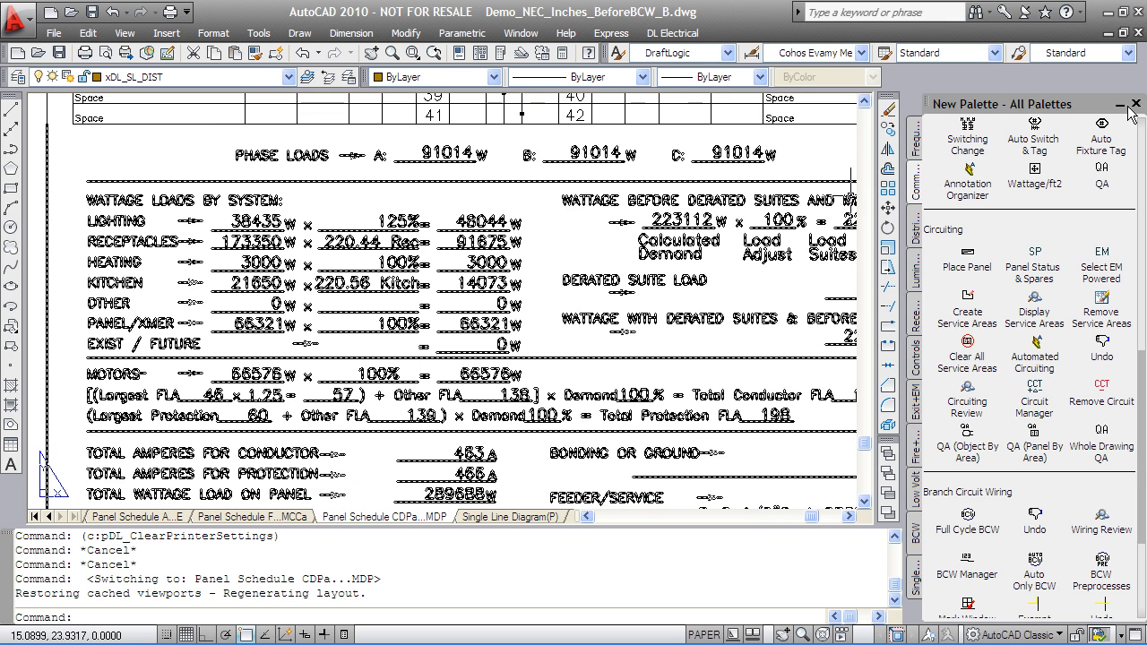
left_click(1135, 111)
middle_click_drag(757, 374, 709, 334)
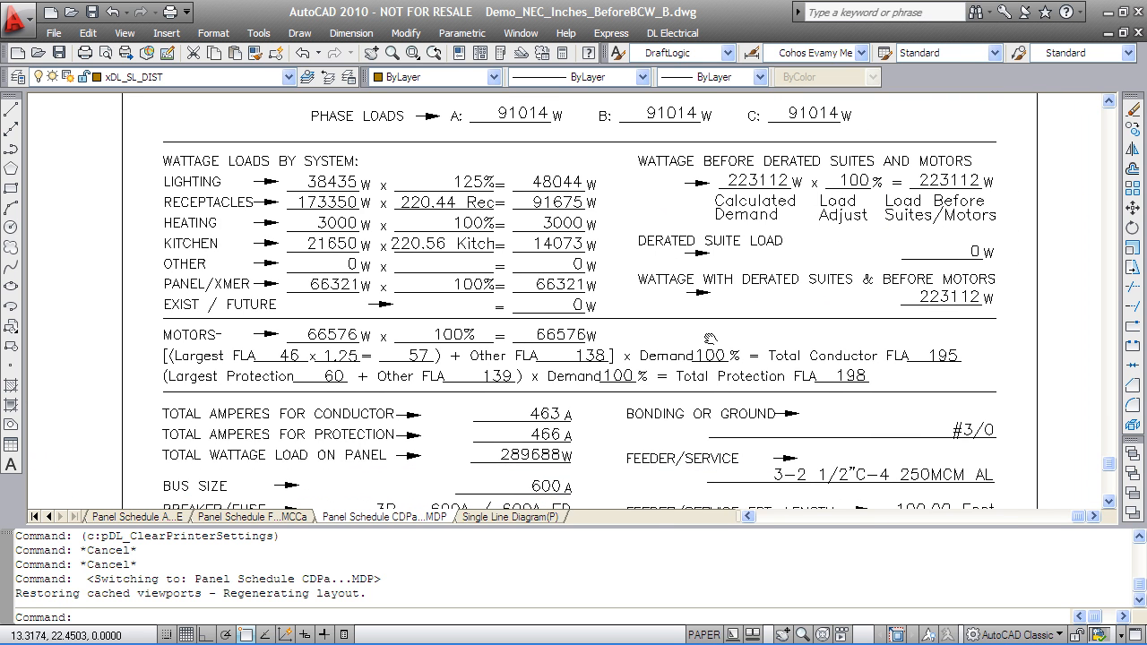
left_click_drag(654, 526, 653, 558)
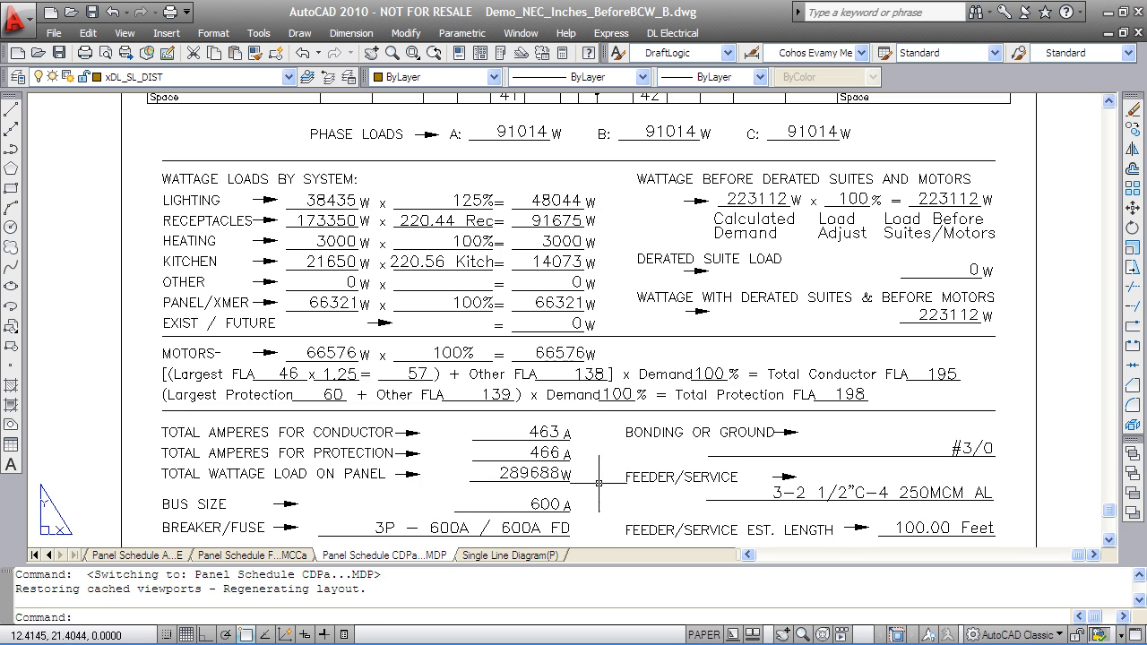
mouse_move(600, 487)
middle_mouse_down()
mouse_move(593, 454)
mouse_move(586, 477)
middle_mouse_up()
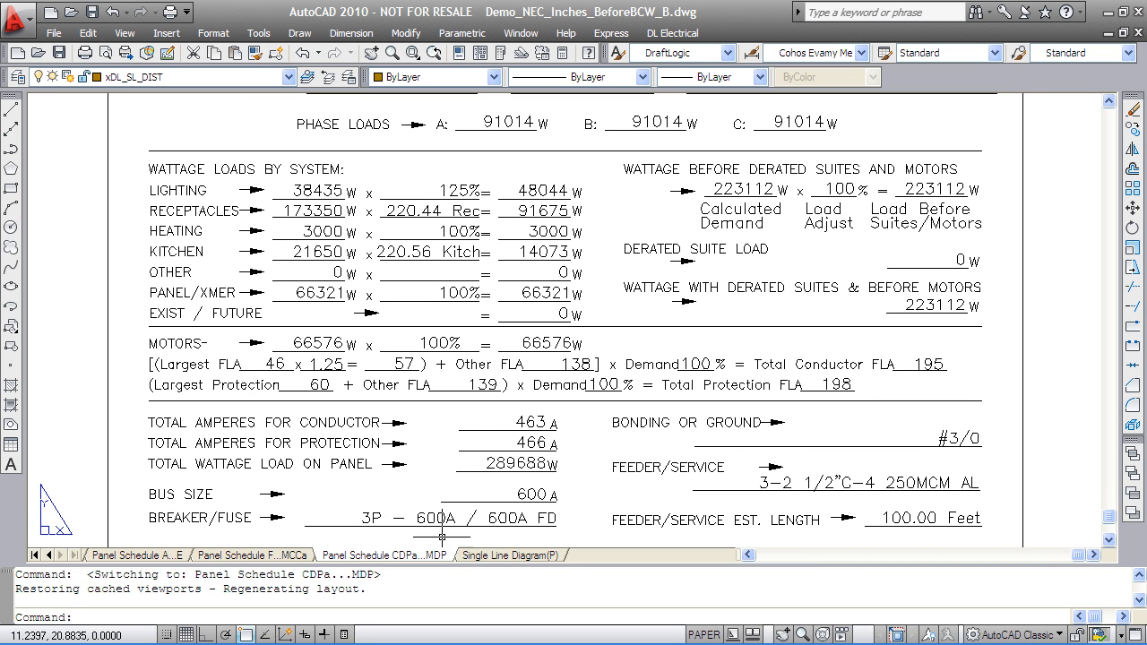
- Open the Panel Schedule A...E layout and examine panel B's circuit descriptions, wattages, breakers and load calculations
left_click(172, 558)
scroll(239, 261, "up", 4)
middle_click_drag(356, 321, 407, 223)
scroll(397, 311, "down", 2)
type("zw")
key("space")
left_click(168, 311)
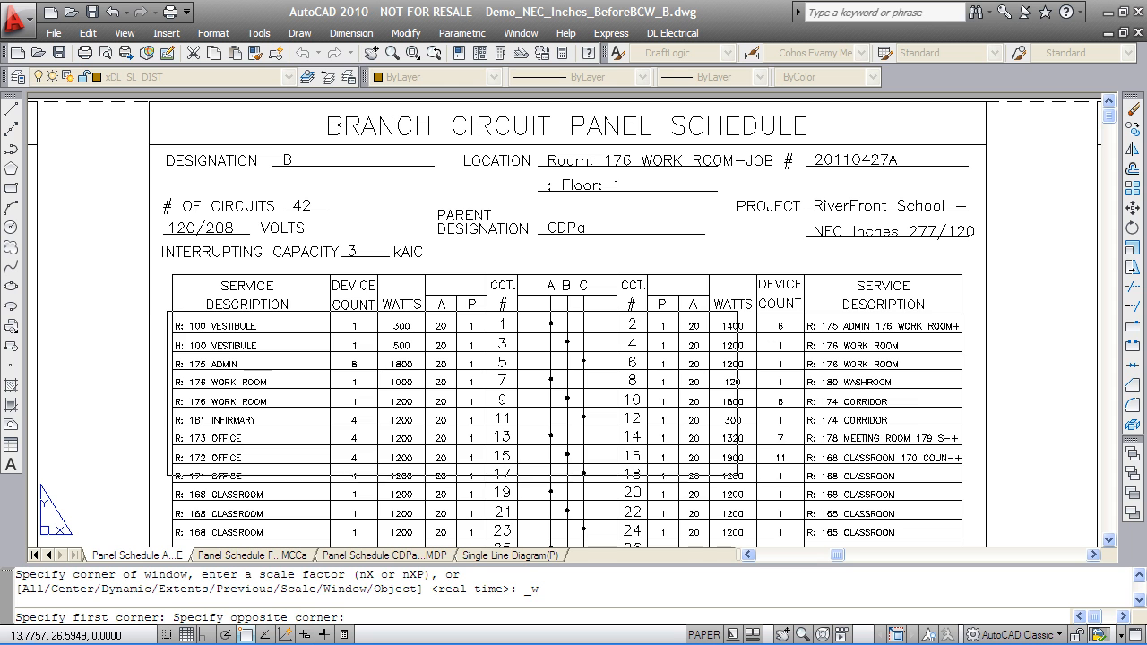
left_click(589, 431)
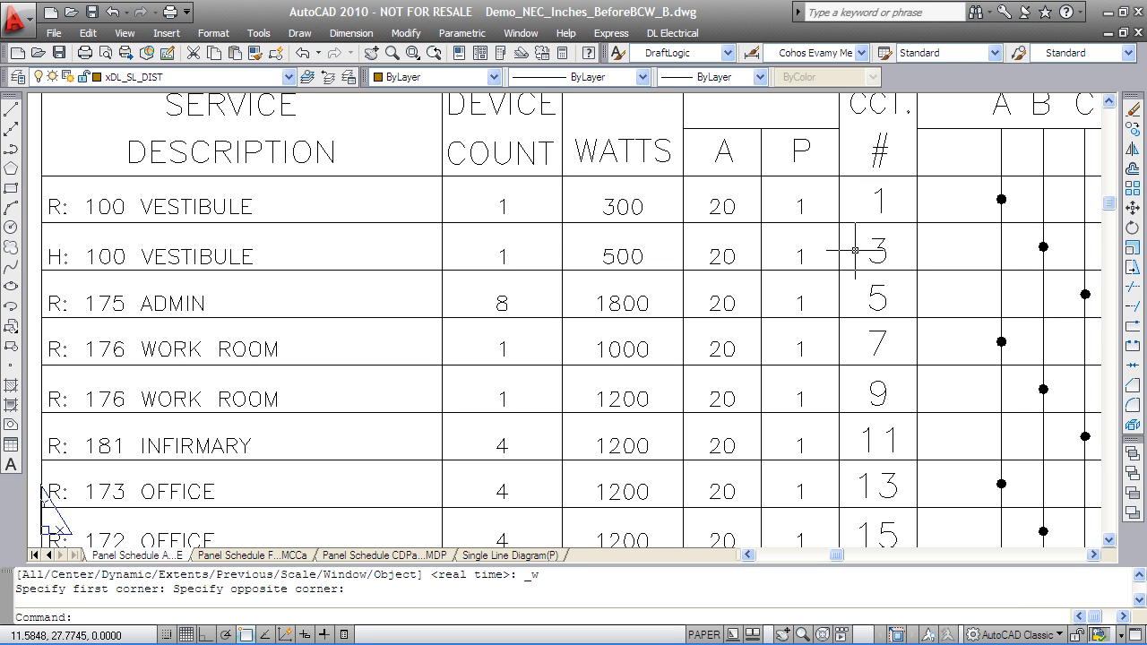
scroll(765, 462, "down", 4)
mouse_move(767, 463)
middle_mouse_down()
mouse_move(685, 238)
mouse_move(688, 210)
middle_mouse_up()
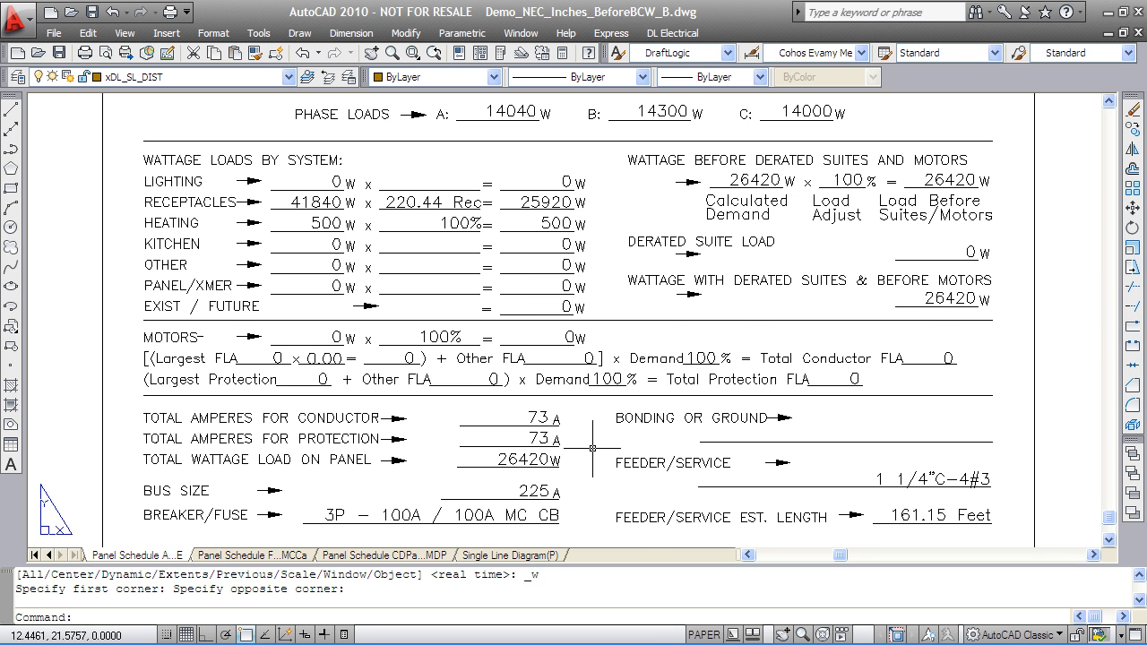
scroll(593, 448, "down", 5)
- In model space, set the gymnasium HVAC motor MOTORc to 20 horsepower and clear its load and full load amps
left_click(36, 556)
left_click(99, 555)
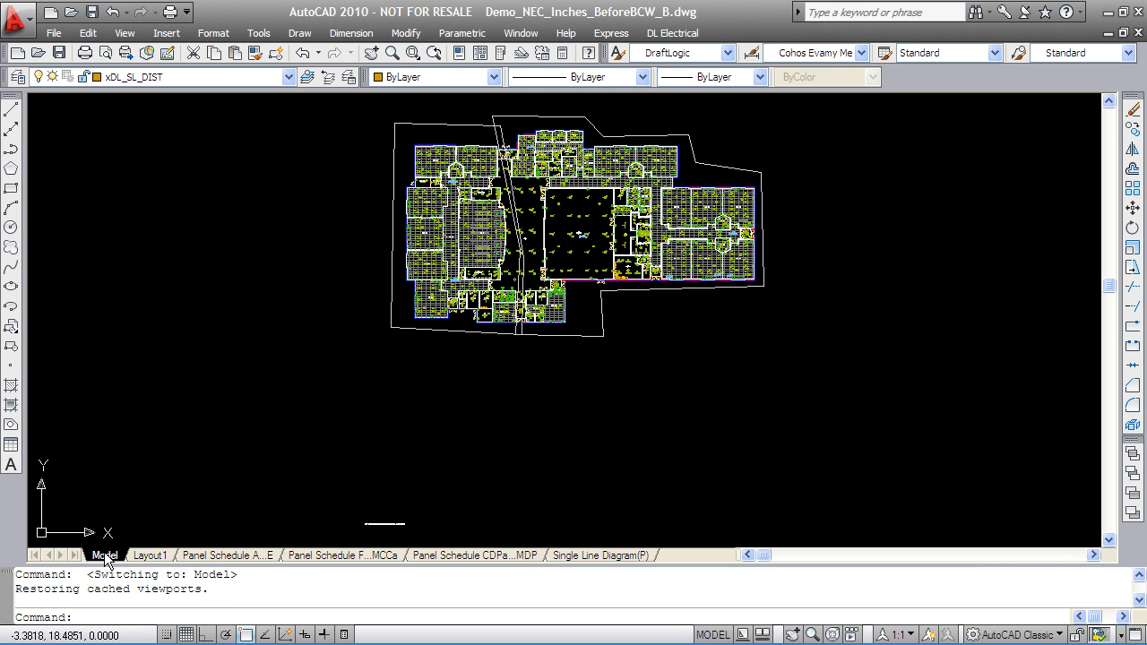
scroll(423, 437, "up", 3)
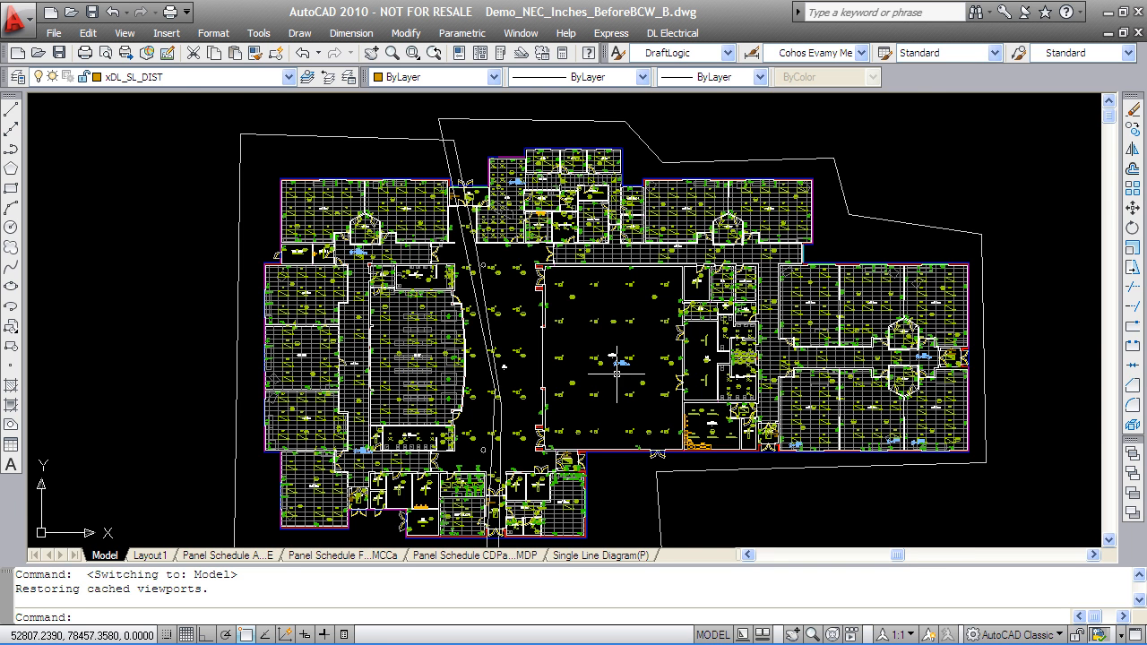
scroll(597, 367, "up", 5)
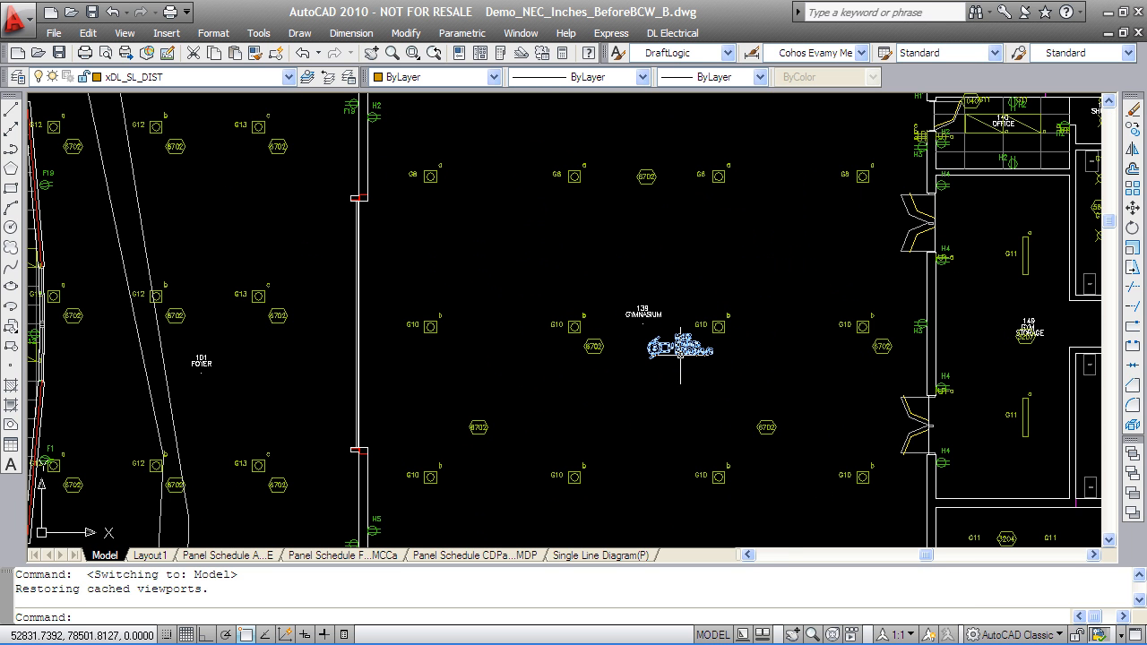
double_click(681, 349)
double_click(834, 251)
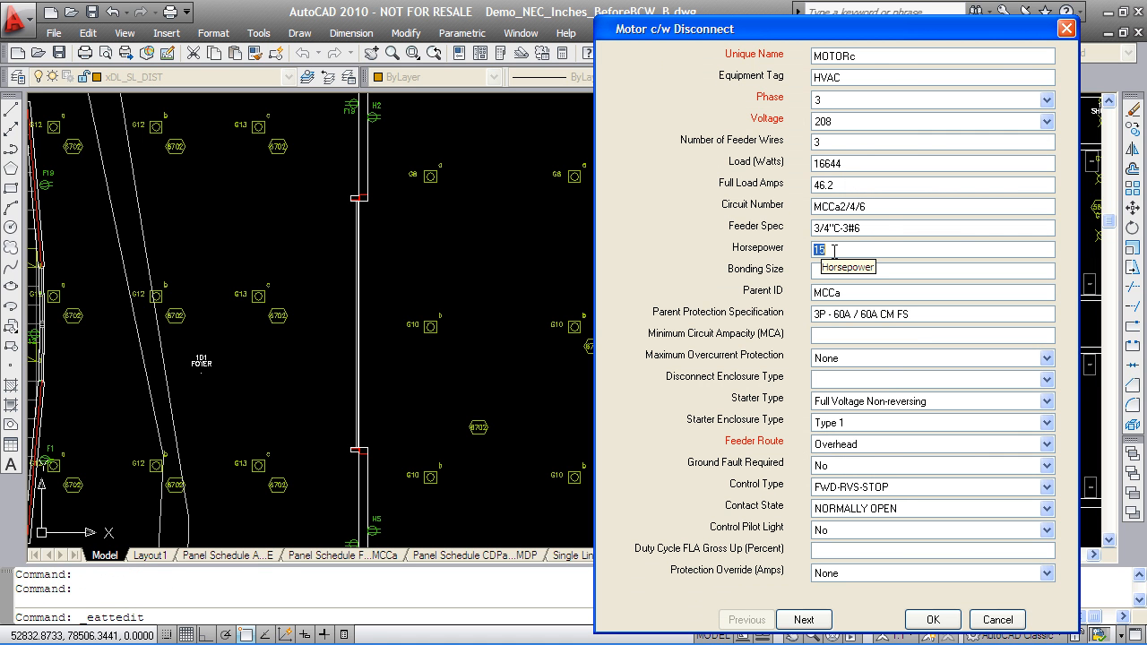
double_click(867, 187)
double_click(856, 162)
key("BackSpace")
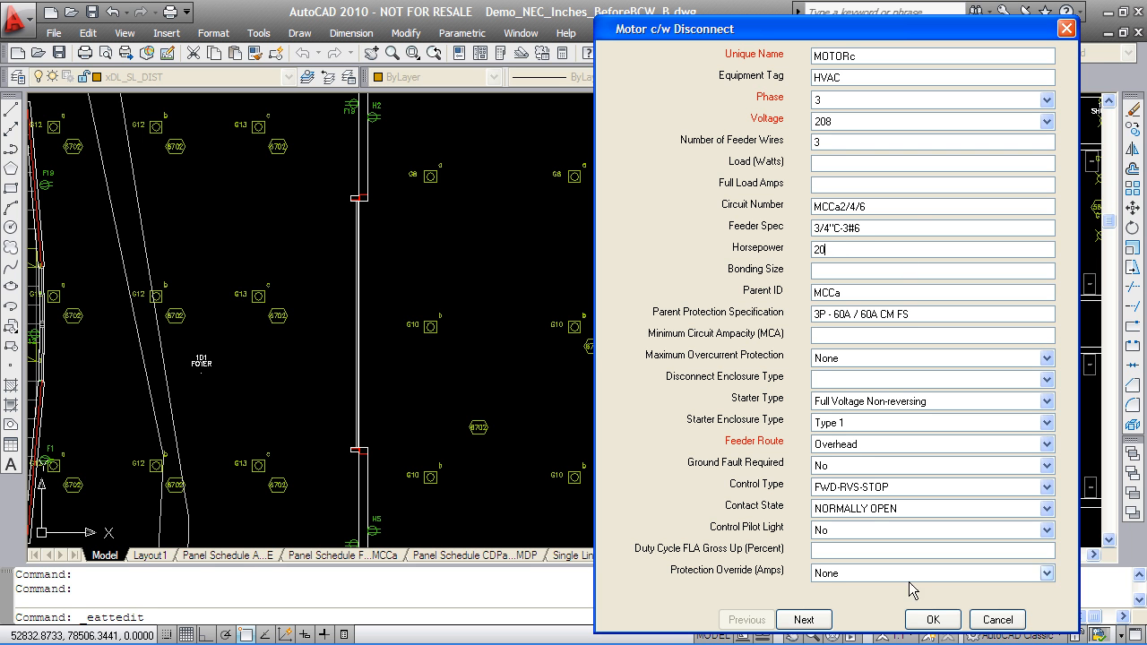
left_click(930, 619)
- Show the tool palettes again and use High Volume Copy to copy the east wing corridor's HVAC motor into the corridor north of the gymnasium
scroll(744, 314, "down", 5)
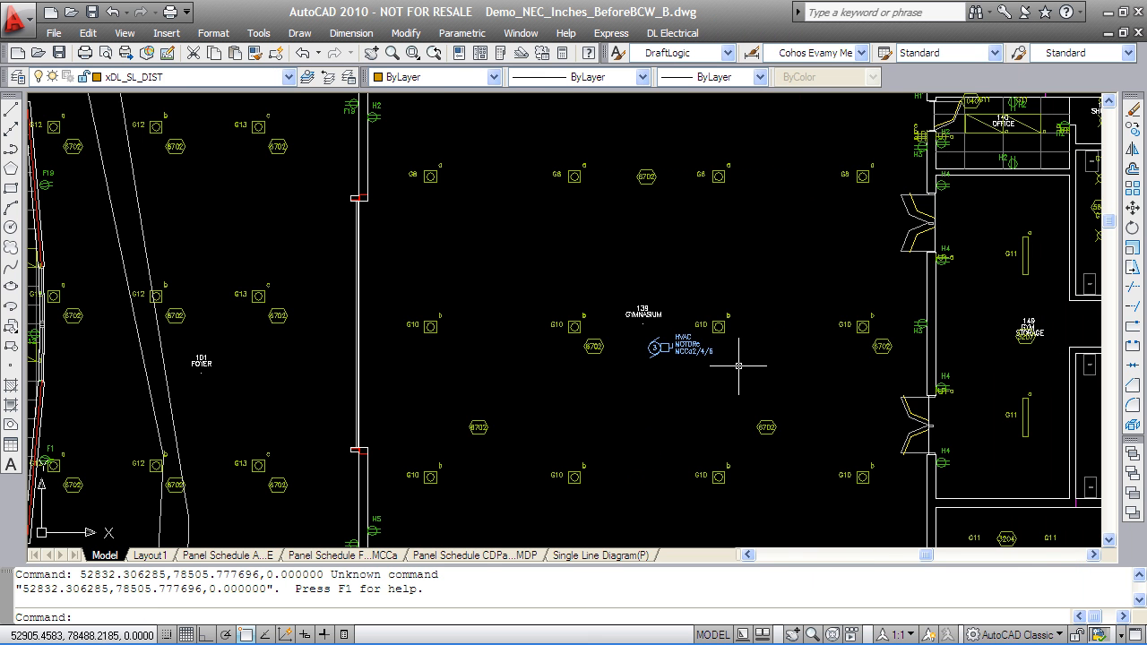
middle_click_drag(758, 322, 630, 343)
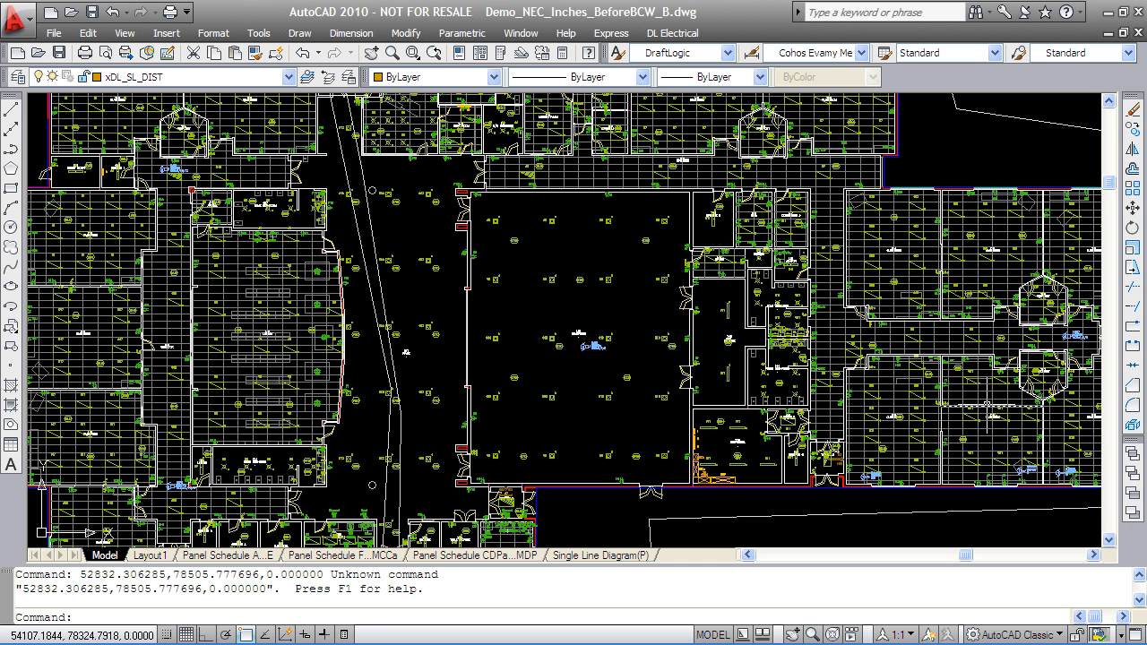
left_click(502, 53)
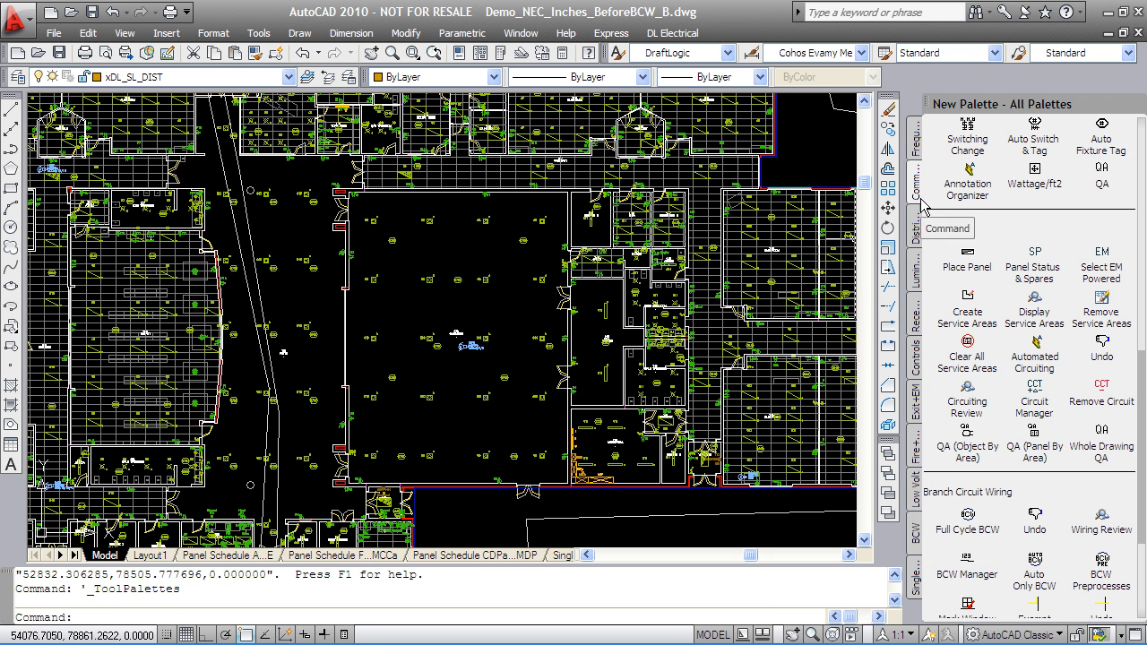
left_click(915, 143)
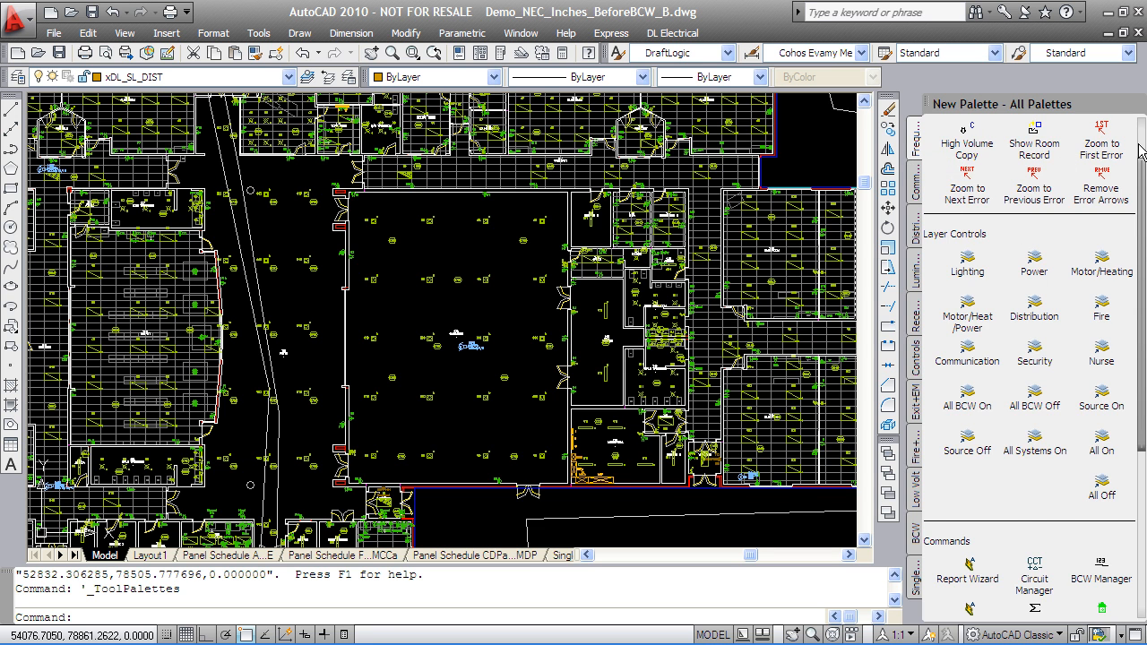
scroll(1102, 161, "up", 2)
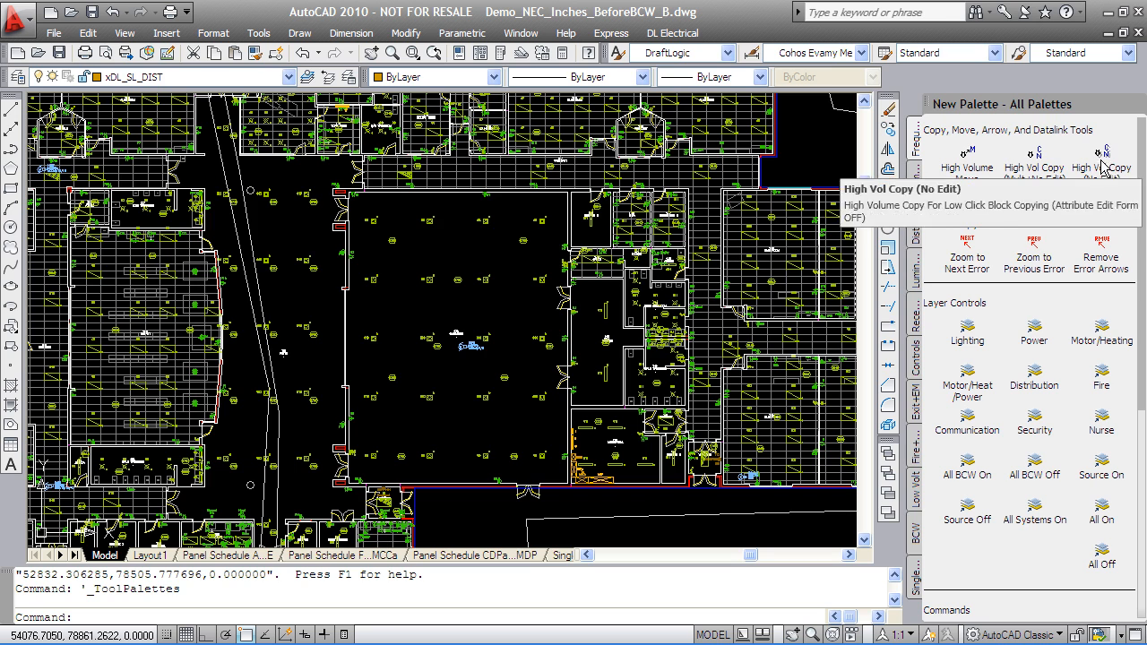
left_click(972, 223)
middle_click_drag(688, 310, 532, 287)
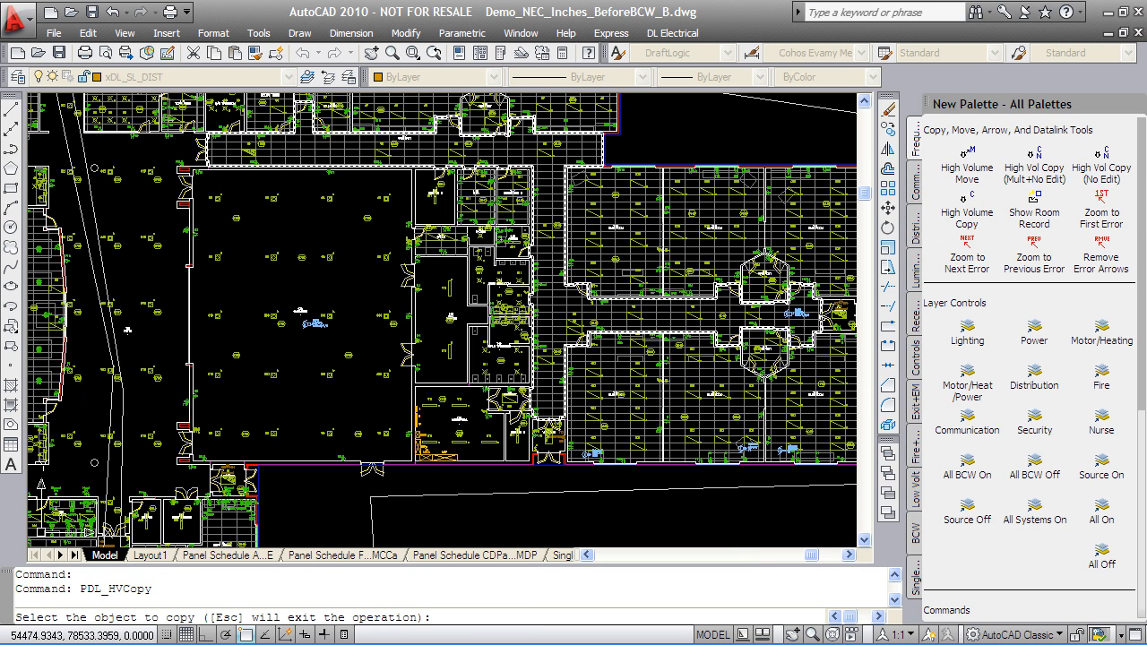
left_click(799, 316)
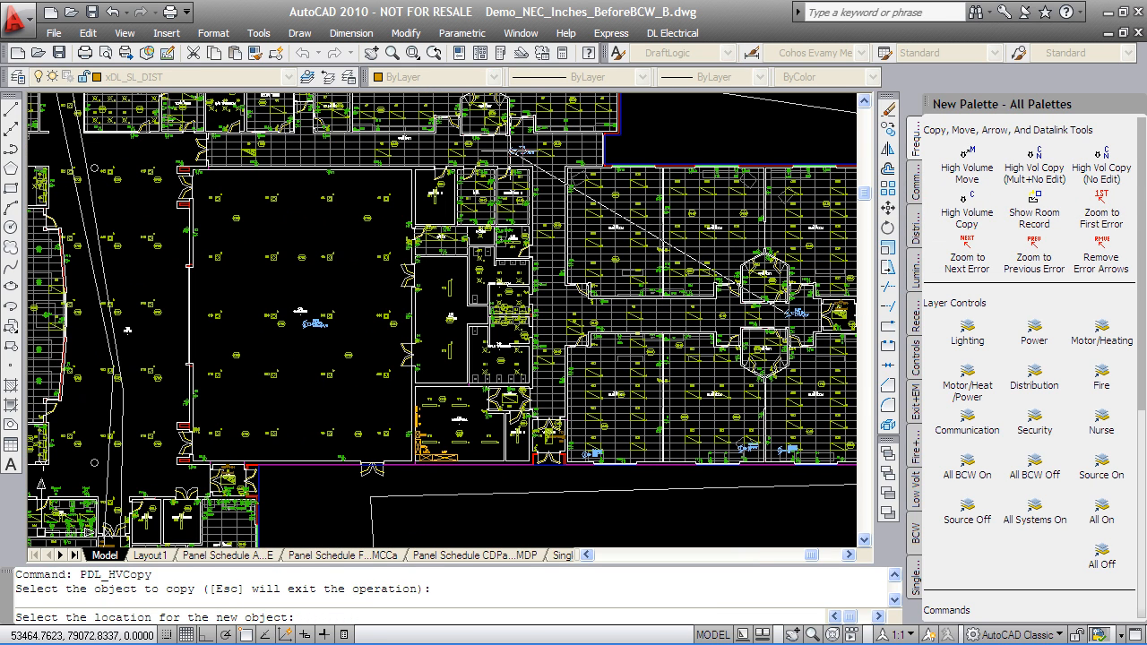
left_click(516, 172)
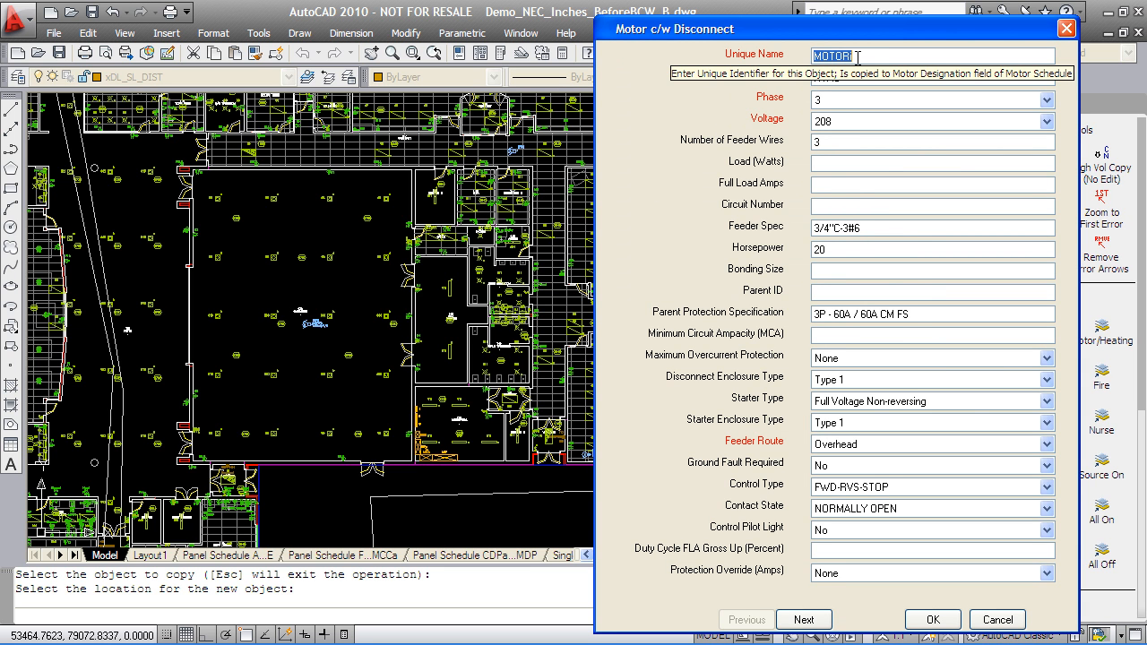
- Set the copied motor's horsepower to 12, clear its feeder spec and parent protection specification, and end the copying
left_click(878, 229)
key("Delete")
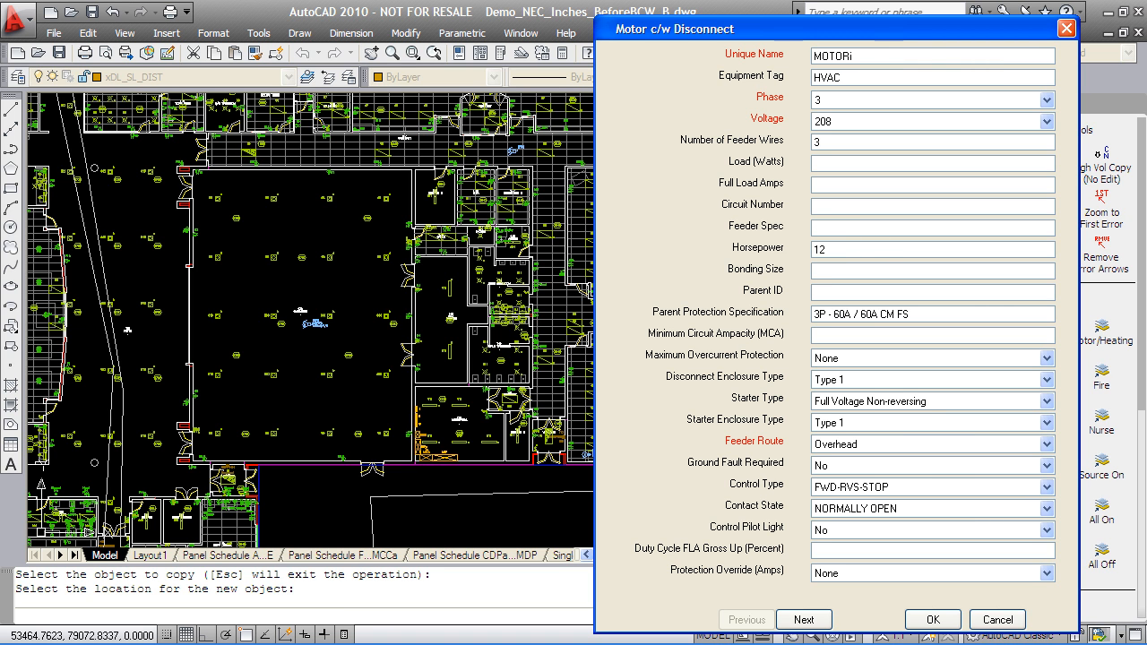
left_click(888, 313)
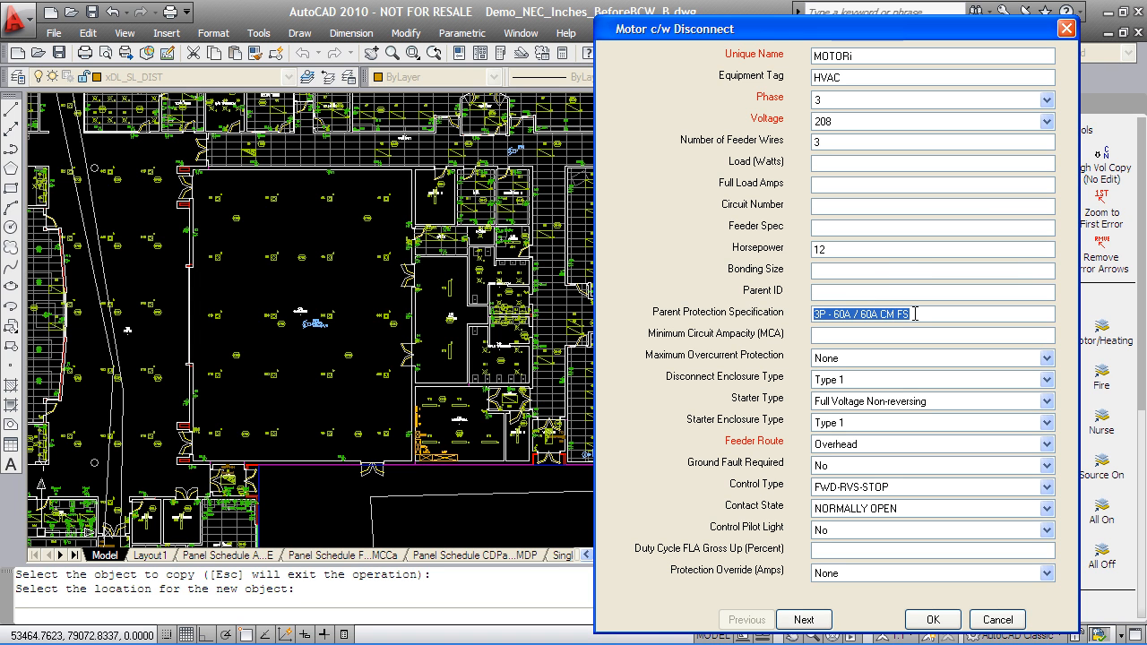
key("Delete")
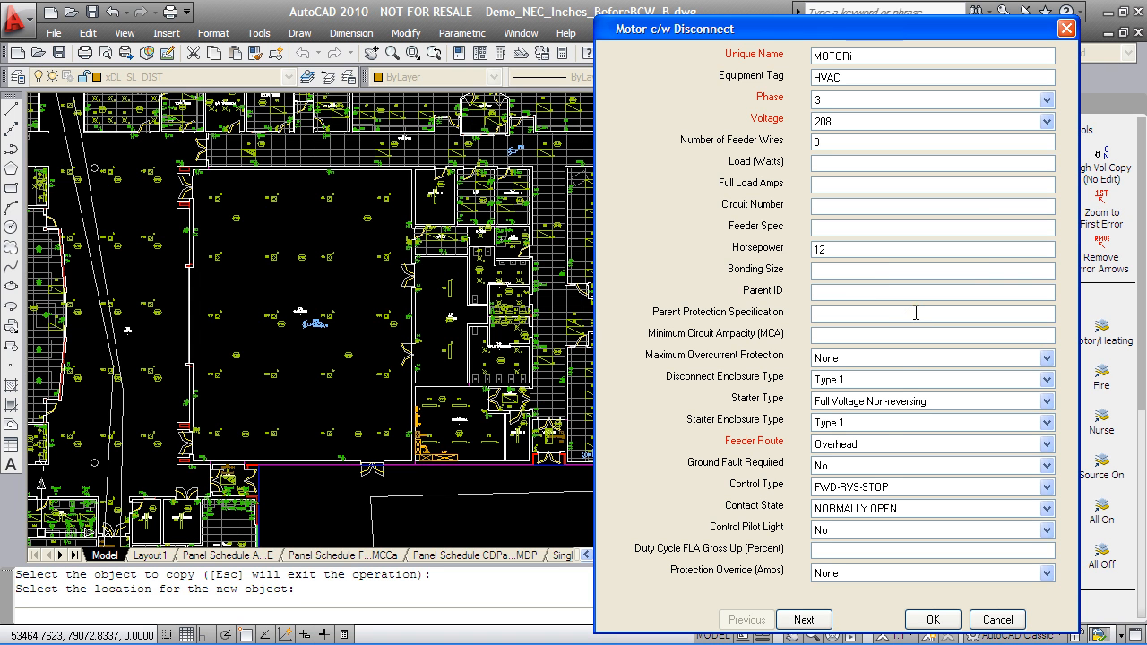
left_click(933, 620)
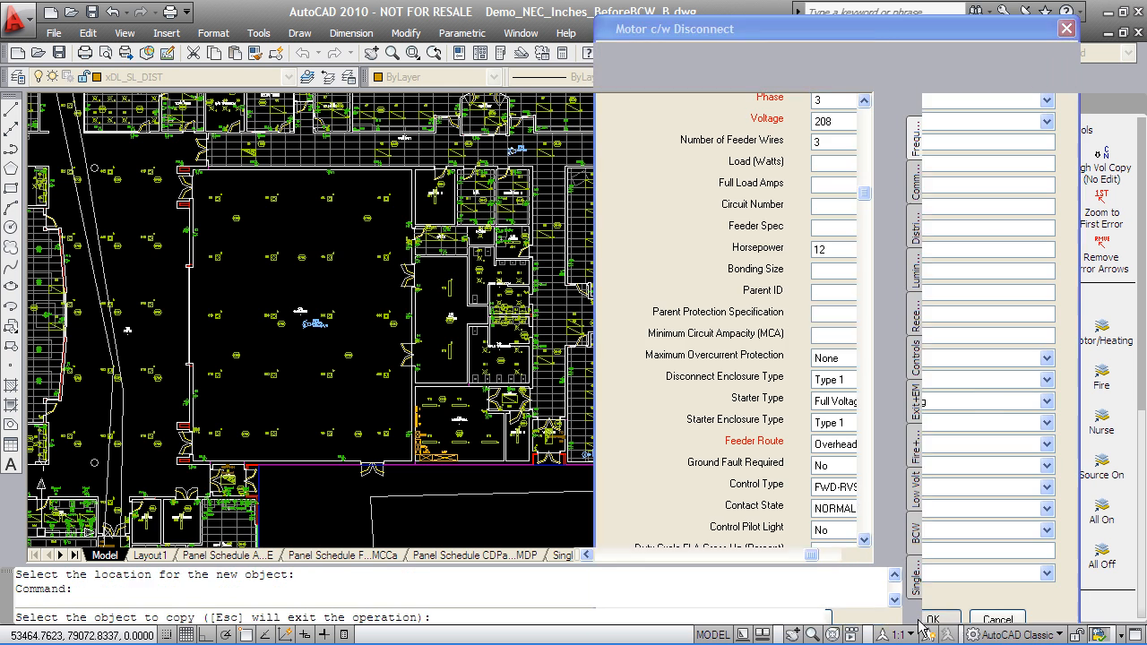
key("Escape")
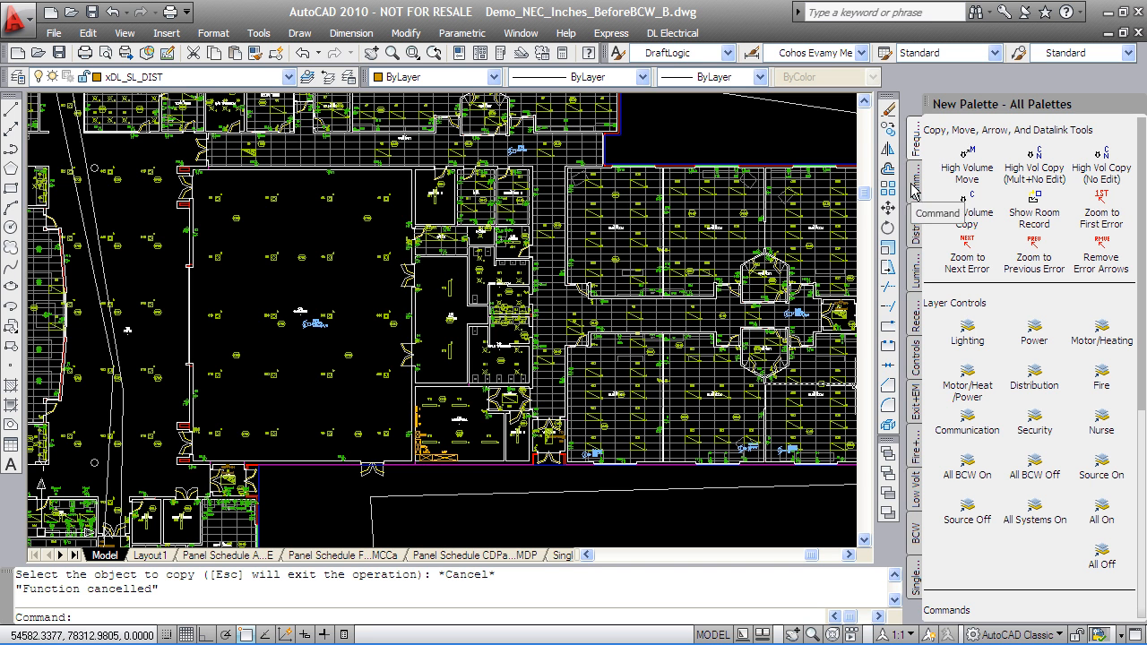
- Insert a single surface mount panel on the east wall of breakout room 157 with an existing/future wattage of 100000
left_click(915, 235)
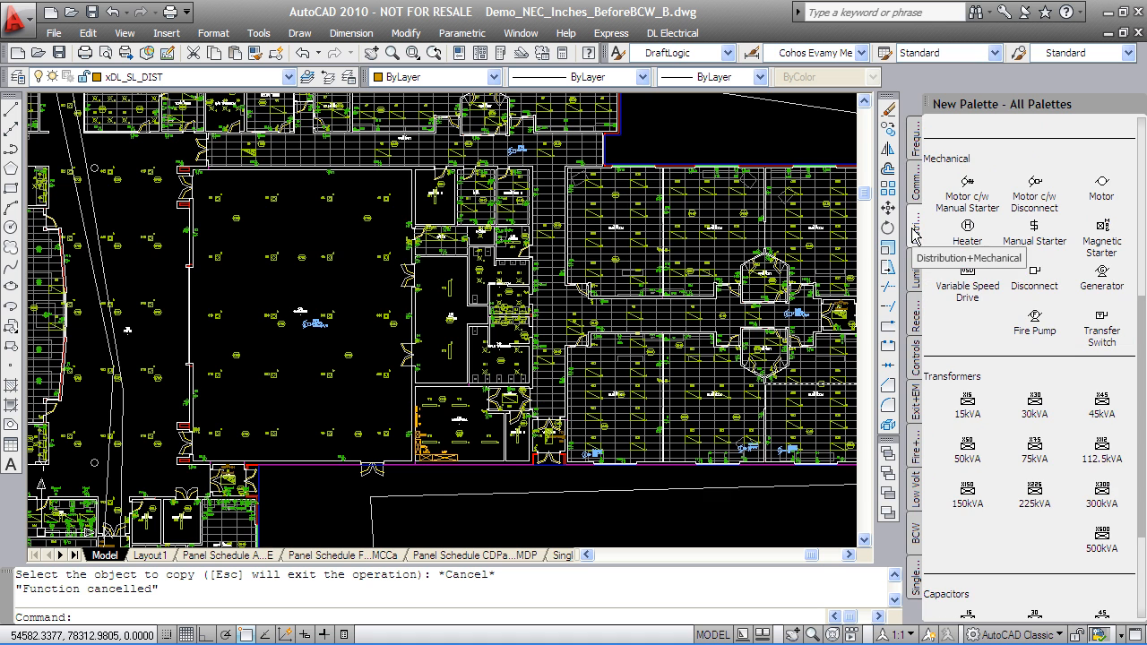
left_click_drag(1143, 312, 1141, 137)
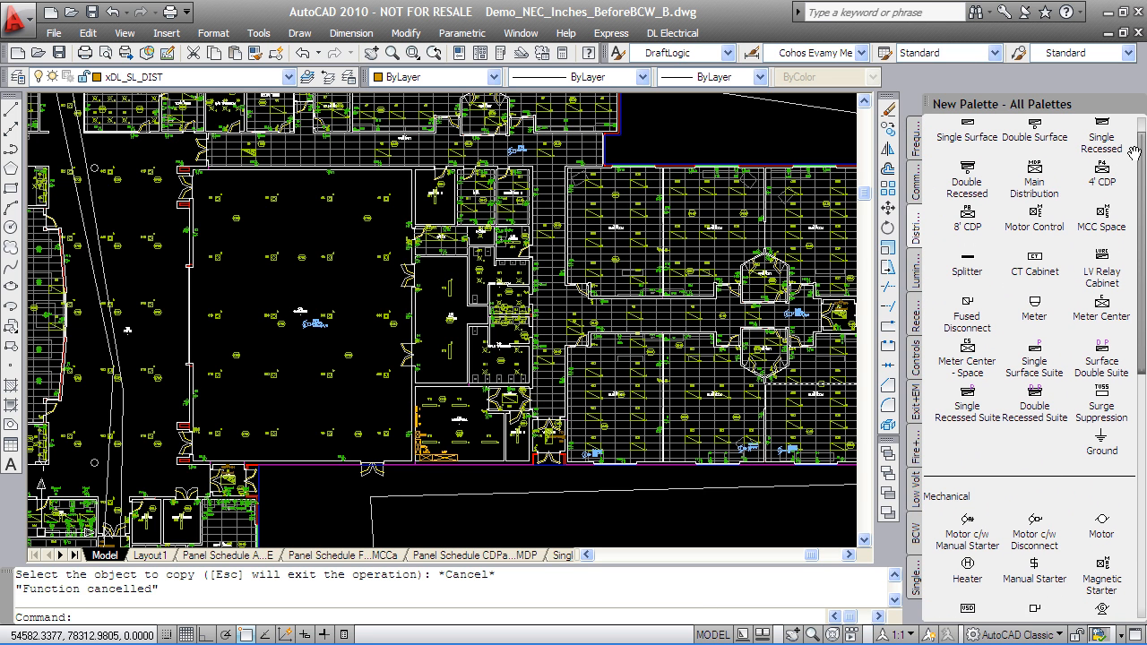
left_click(973, 131)
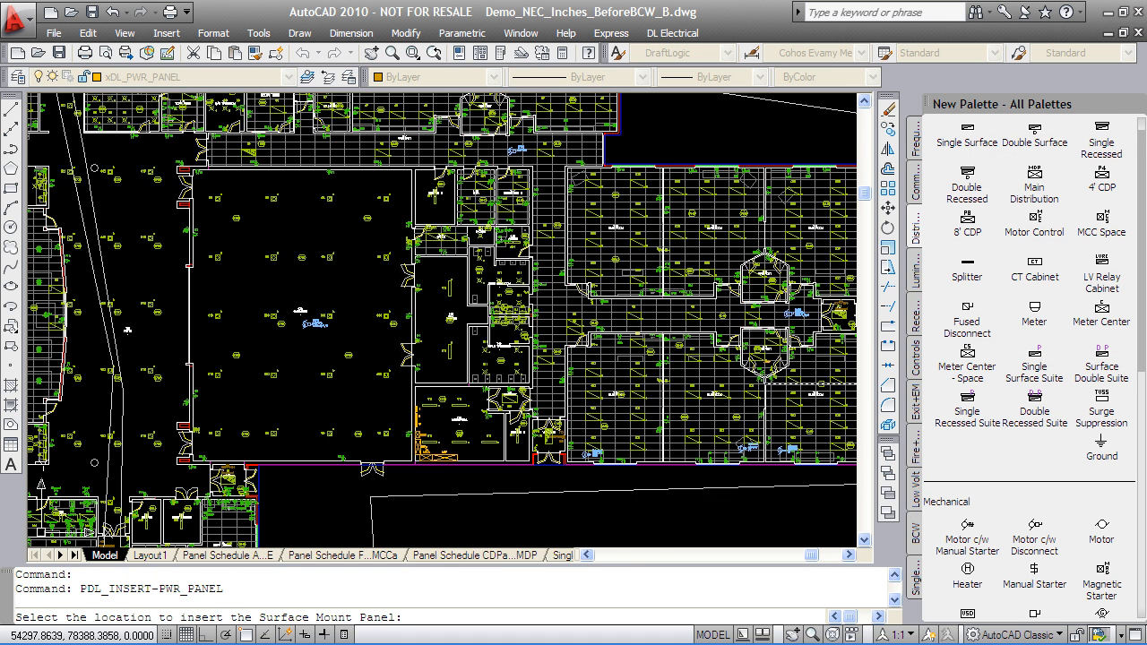
scroll(758, 362, "up", 5)
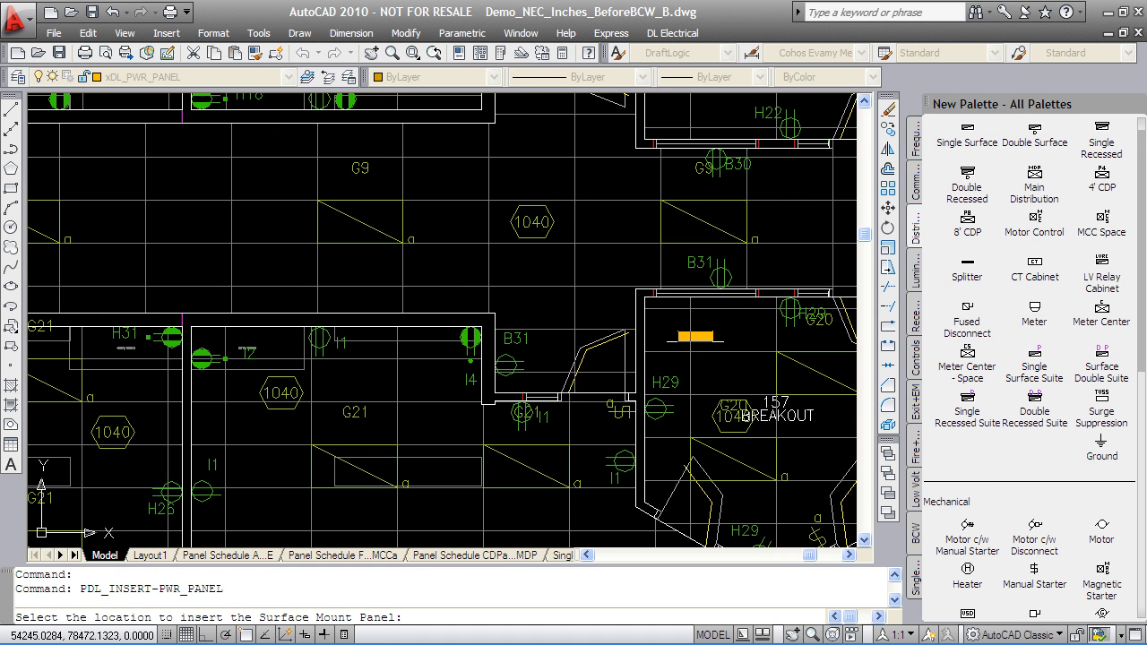
middle_click_drag(740, 348, 558, 325)
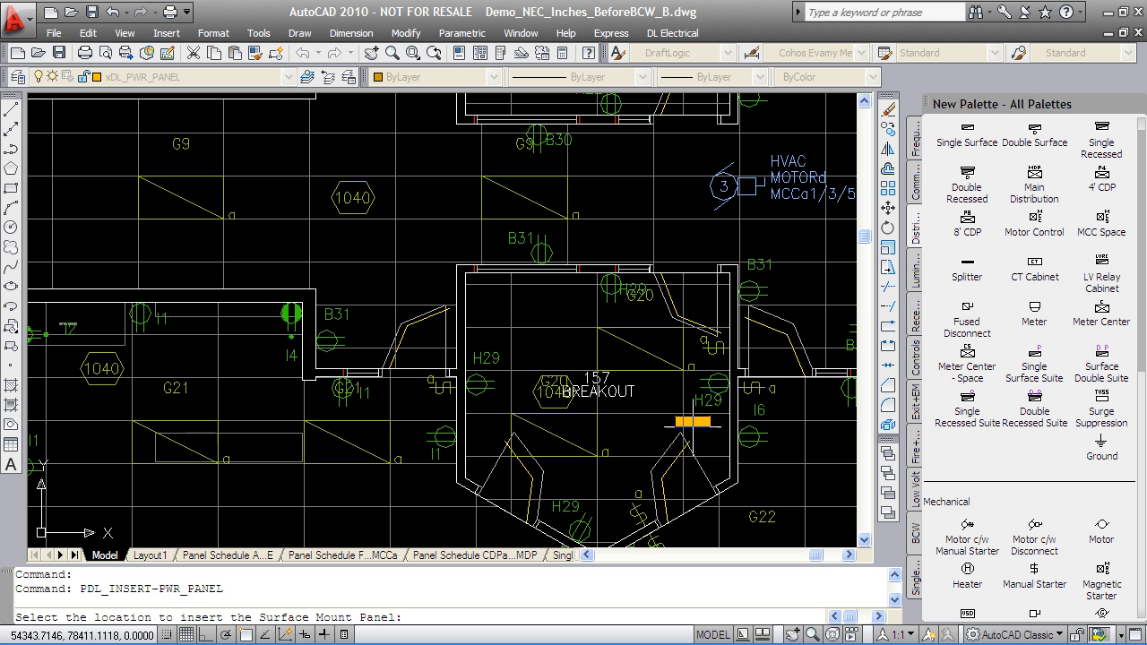
left_click(722, 423)
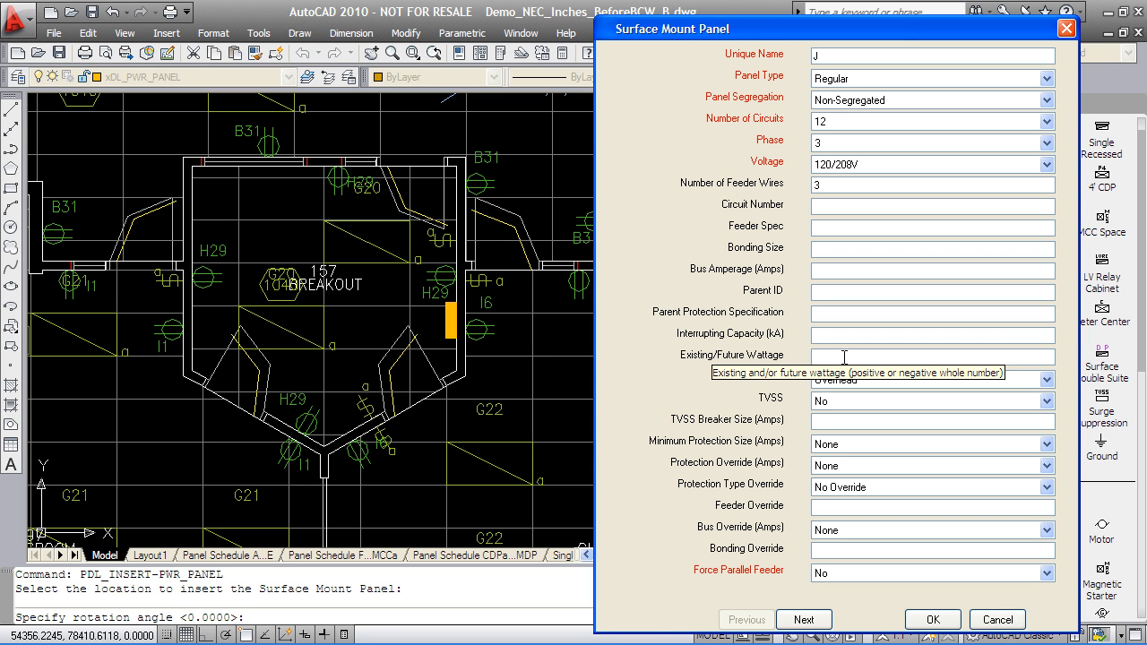
type("100000")
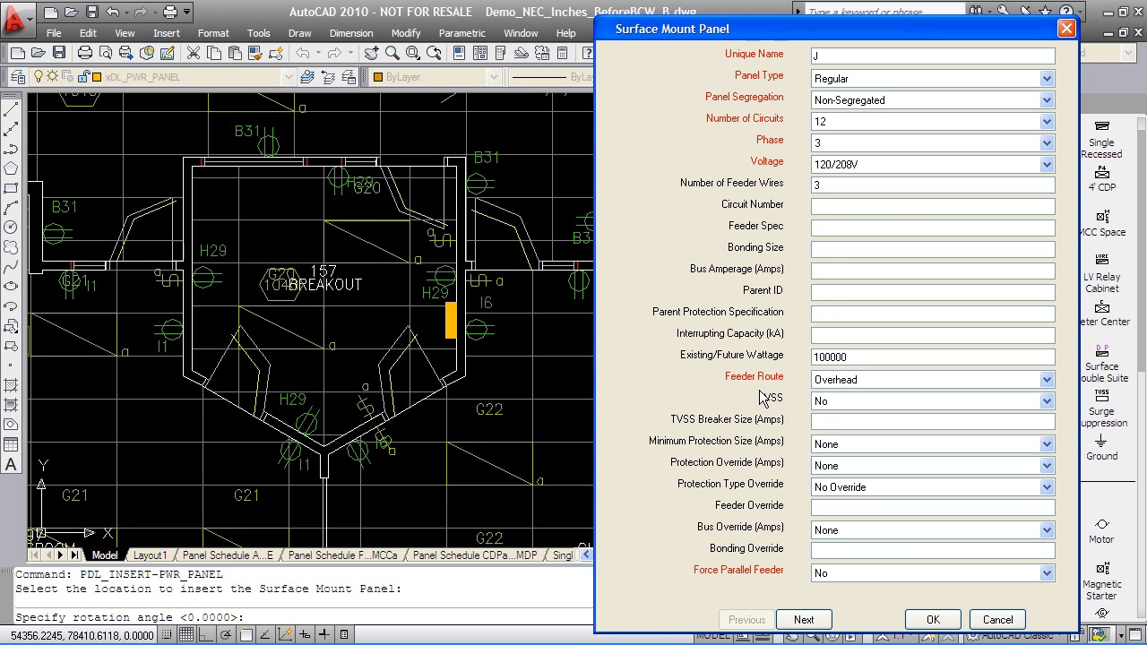
left_click(933, 619)
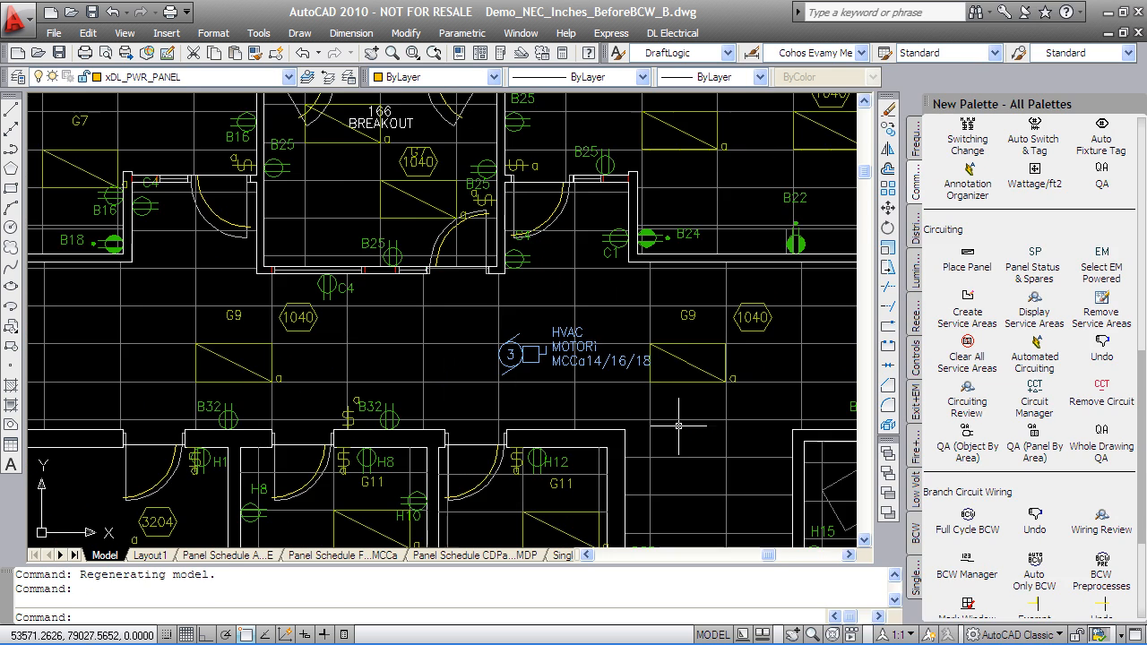
- Examine the circuit assignment of the new HVAC motor in the corridor north of the gymnasium and survey the surrounding floor plan
scroll(650, 386, "up", 2)
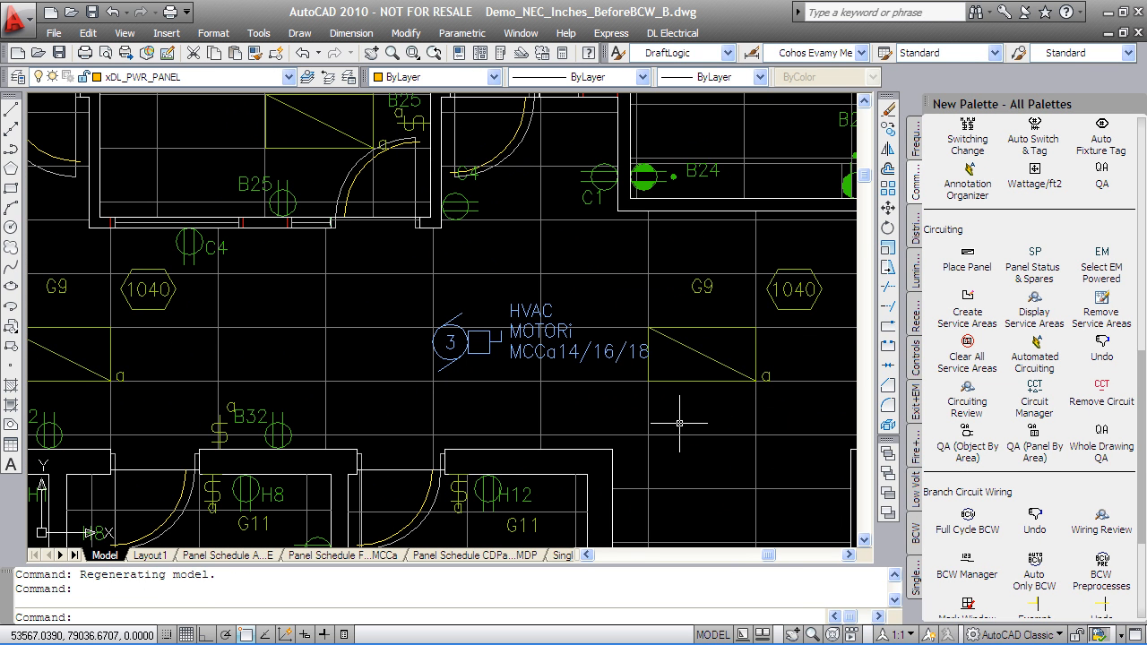
scroll(679, 424, "down", 2)
scroll(678, 424, "down", 5)
scroll(583, 403, "up", 3)
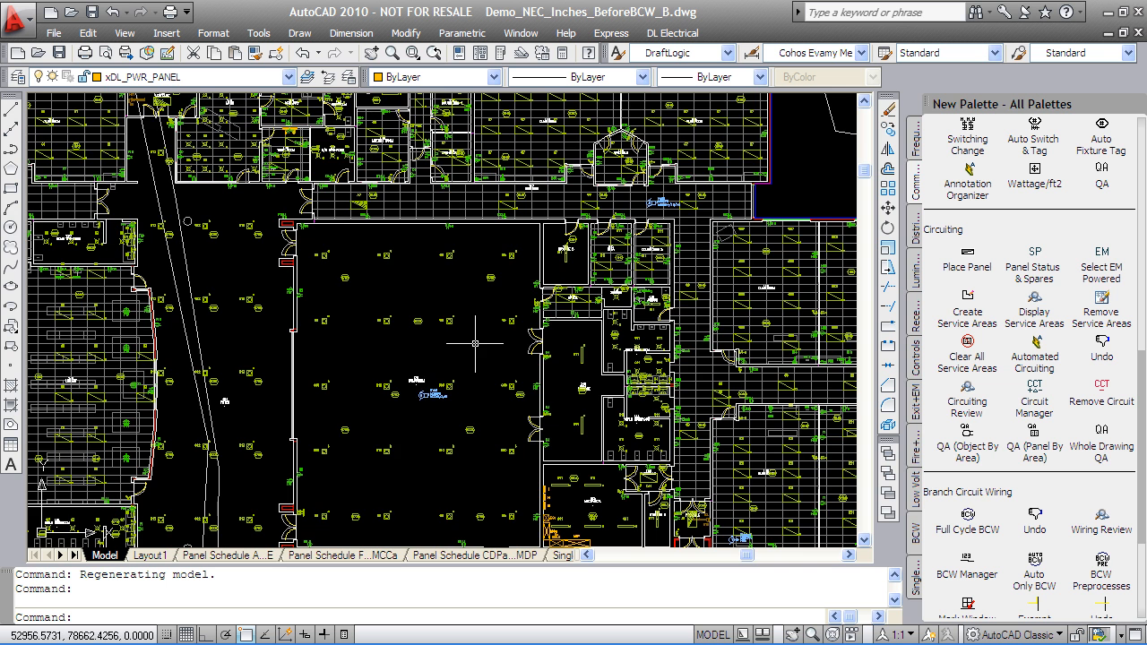
scroll(474, 342, "down", 2)
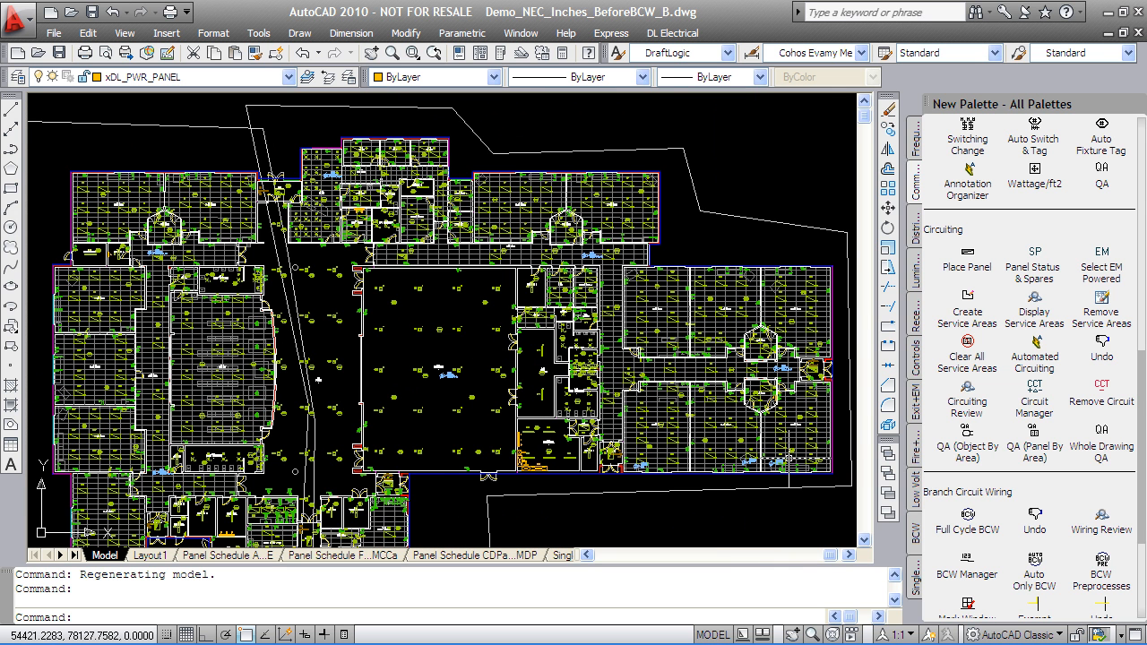
middle_click_drag(661, 401, 661, 390)
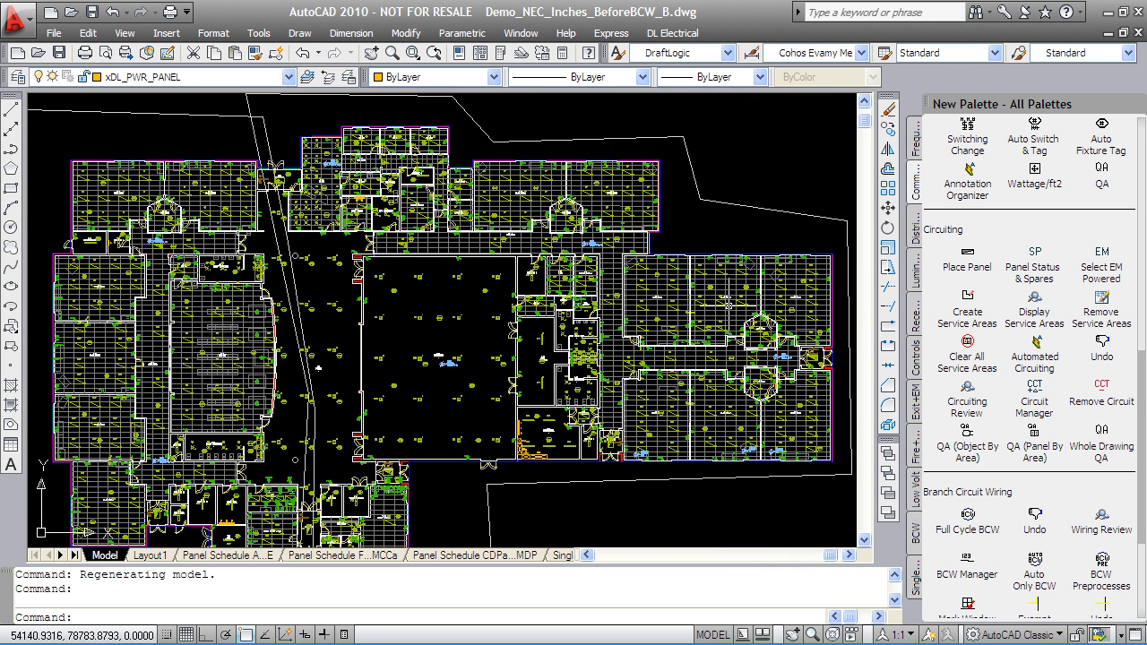
- Generate updated panel schedules and a portrait single line diagram with the Report Wizard, keeping the prior diagram version
left_click(672, 33)
mouse_move(697, 324)
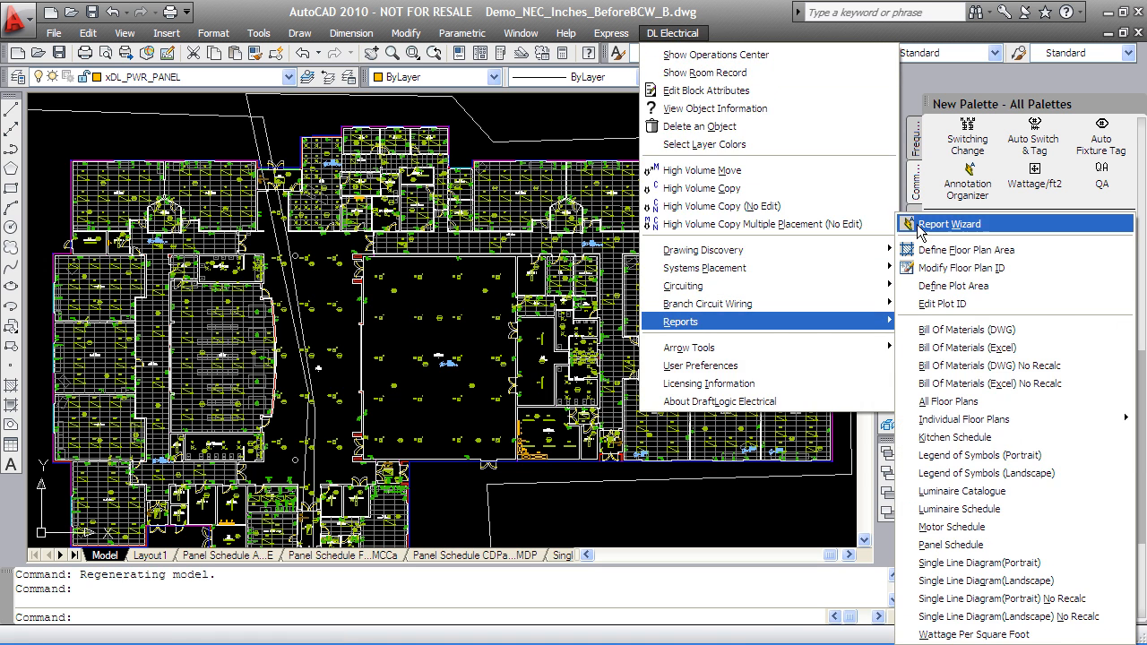
left_click(932, 223)
scroll(604, 339, "down", 3)
left_click(577, 325)
left_click(577, 338)
left_click(874, 430)
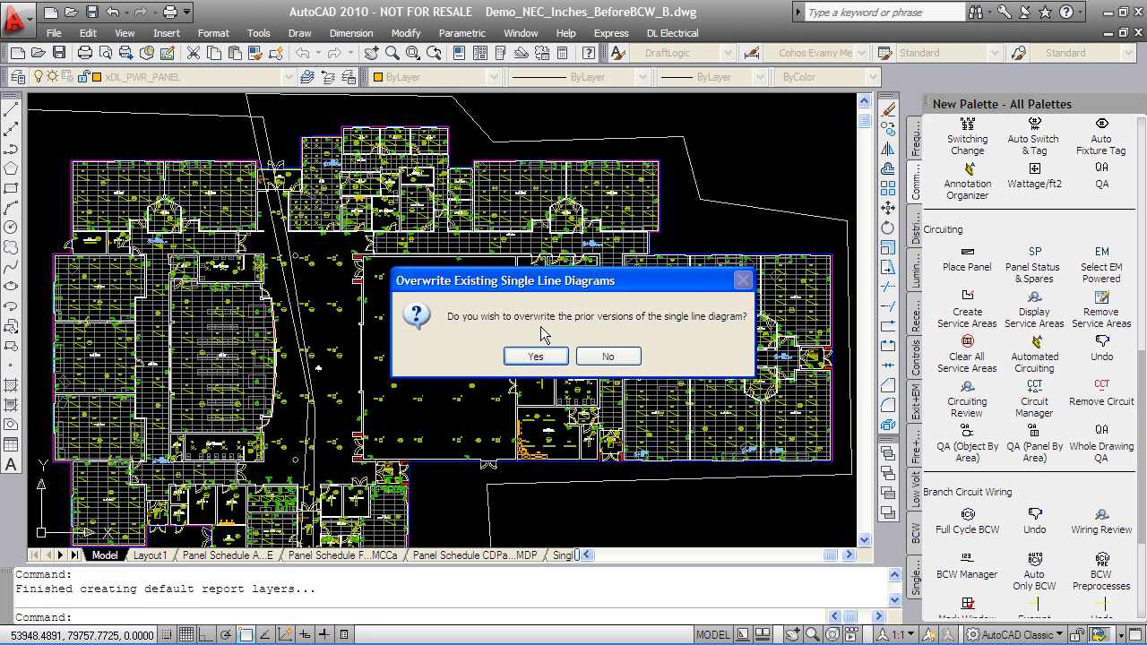
left_click(615, 357)
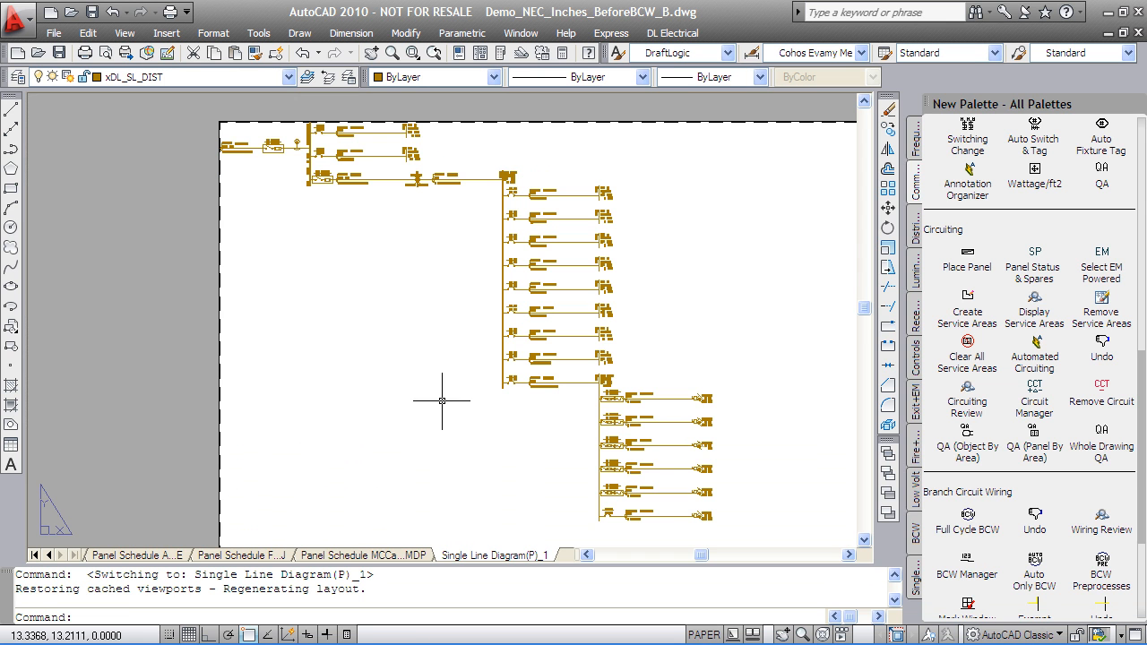
- On the Single Line Diagram(P)_1 layout, examine the ratings, breakers and feeders of MOTORi and panel J
scroll(679, 520, "up", 5)
middle_click_drag(662, 343, 641, 370)
scroll(687, 303, "up", 4)
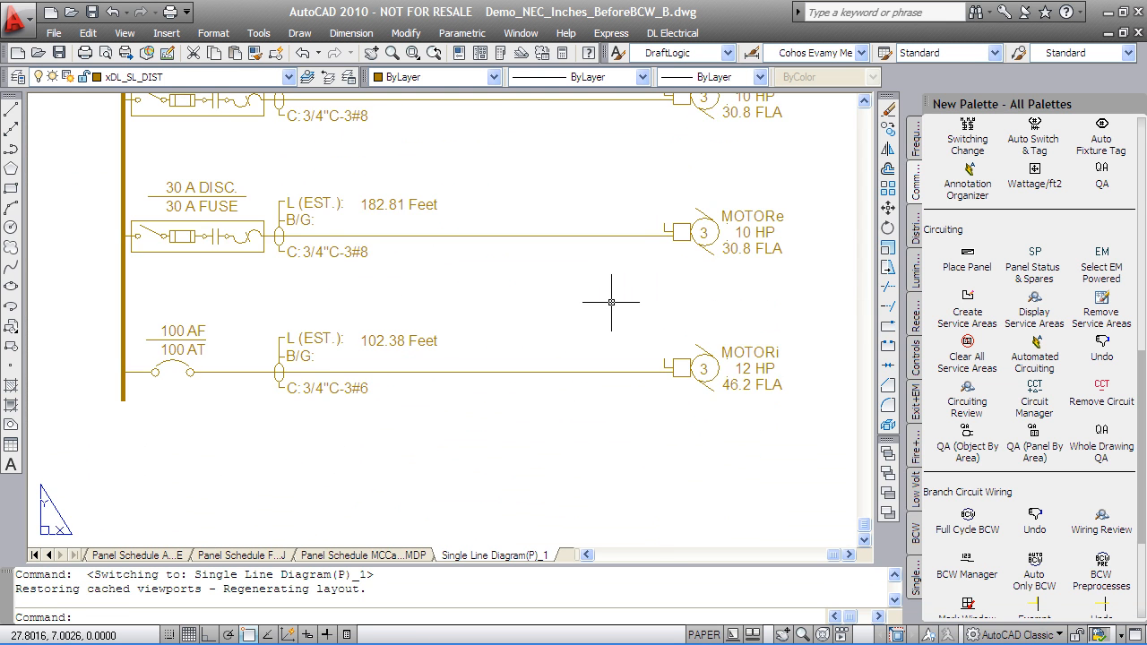
scroll(631, 408, "down", 8)
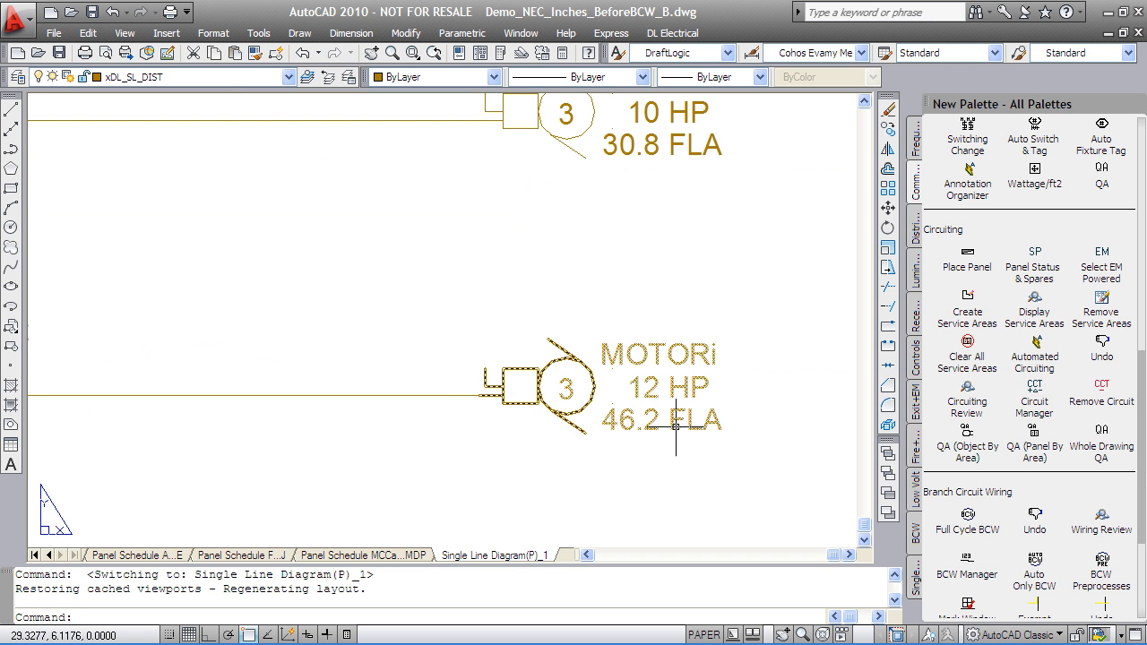
scroll(502, 348, "up", 2)
scroll(501, 348, "up", 8)
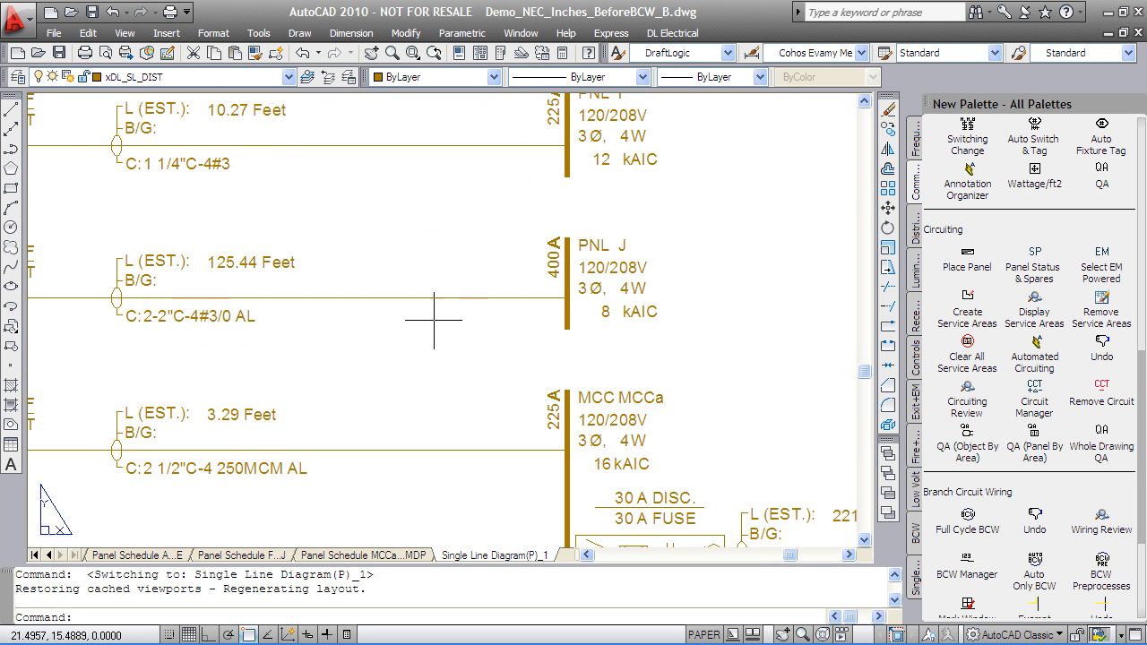
scroll(610, 404, "down", 1)
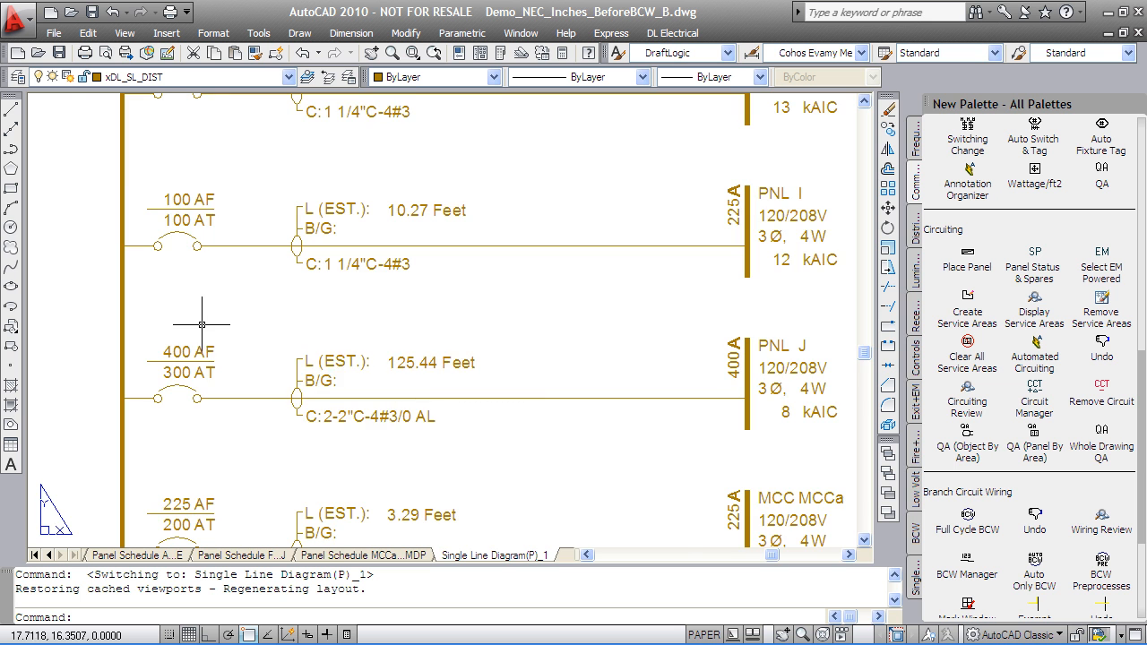
- Trace the single line diagram back through the MDP, examining its fused disconnects, feeders and the metered incoming service
scroll(202, 324, "down", 3)
middle_click_drag(172, 241, 435, 486)
mouse_move(292, 164)
middle_mouse_down()
mouse_move(431, 358)
mouse_move(307, 397)
mouse_move(601, 408)
middle_mouse_up()
scroll(434, 332, "up", 5)
middle_click_drag(283, 383, 531, 399)
middle_click_drag(436, 409, 529, 405)
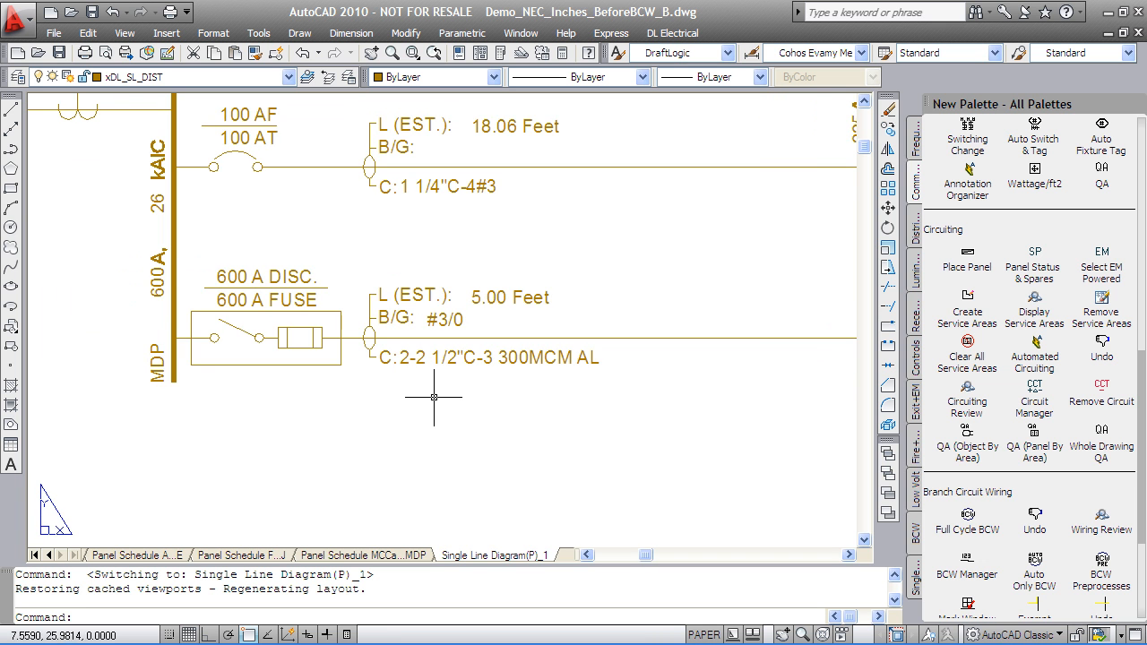
mouse_move(113, 275)
middle_mouse_down()
mouse_move(427, 346)
mouse_move(681, 451)
middle_mouse_up()
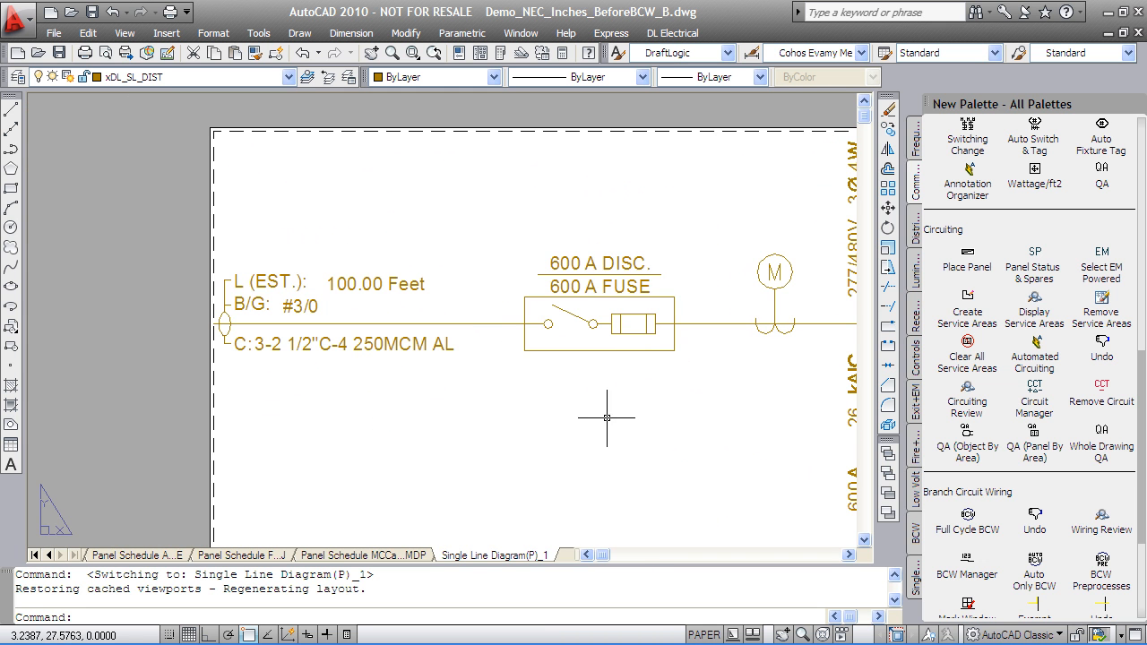
middle_click_drag(568, 414, 545, 406)
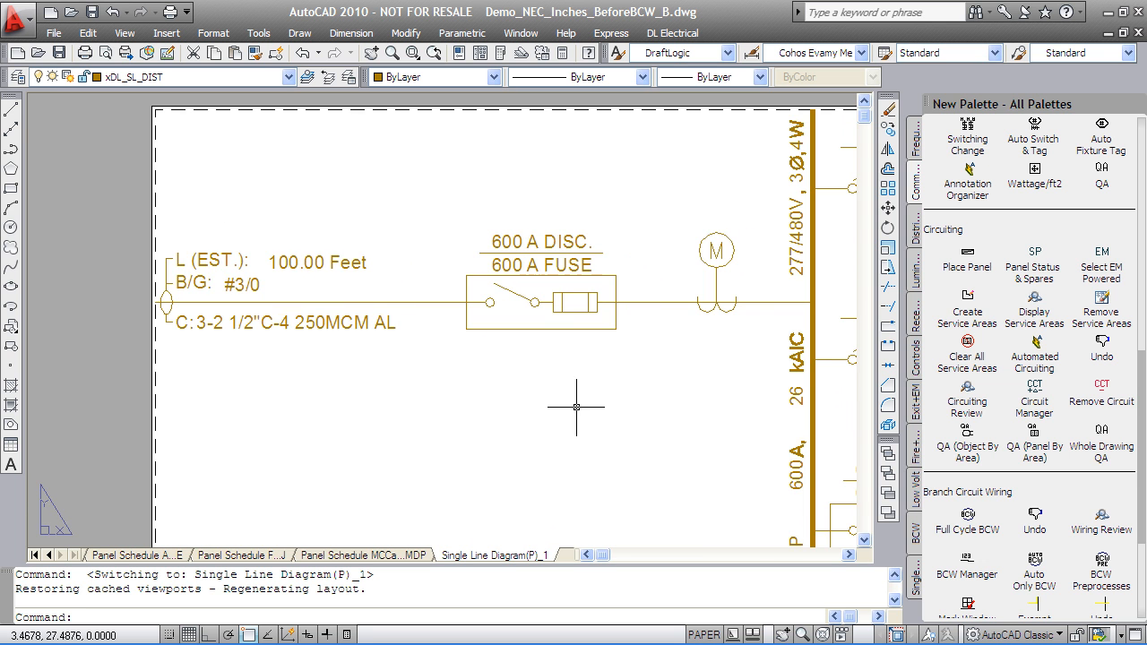
- Survey the full single line diagram from the incoming service through the MDP and CDP to the branch panels
scroll(576, 406, "down", 5)
middle_click_drag(473, 370, 311, 287)
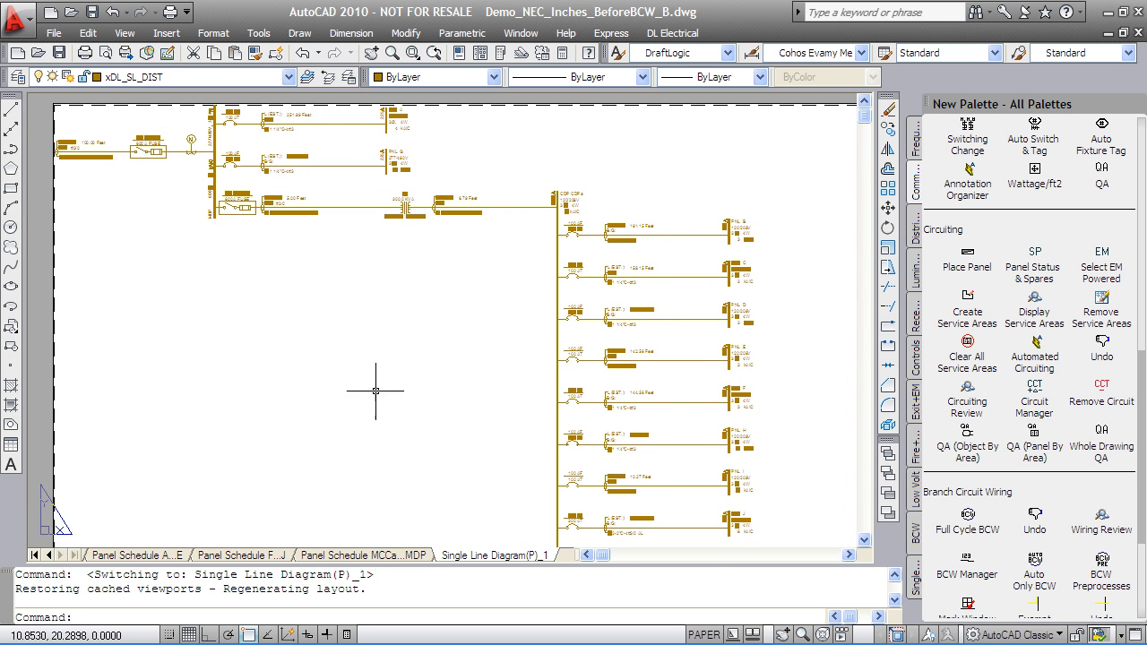
scroll(385, 381, "down", 2)
middle_click_drag(401, 451, 322, 363)
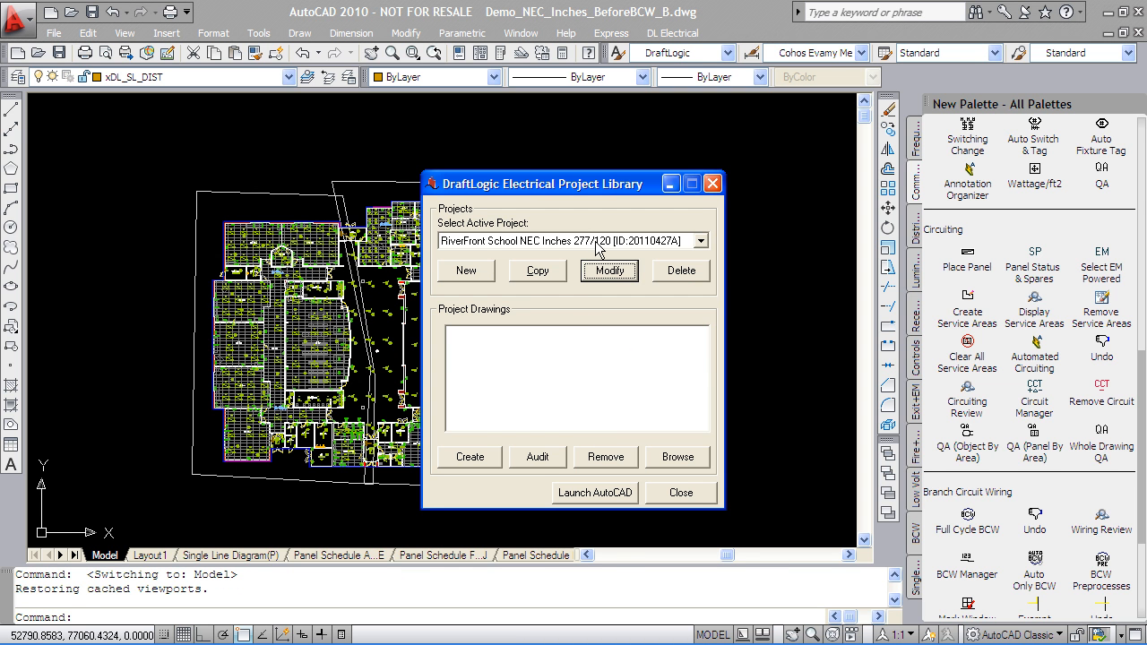
- Accept the project's Branch Circuit Wiring settings, minimize the project library, and run Full Cycle BCW on the school floor plan
left_click(615, 273)
left_click(618, 202)
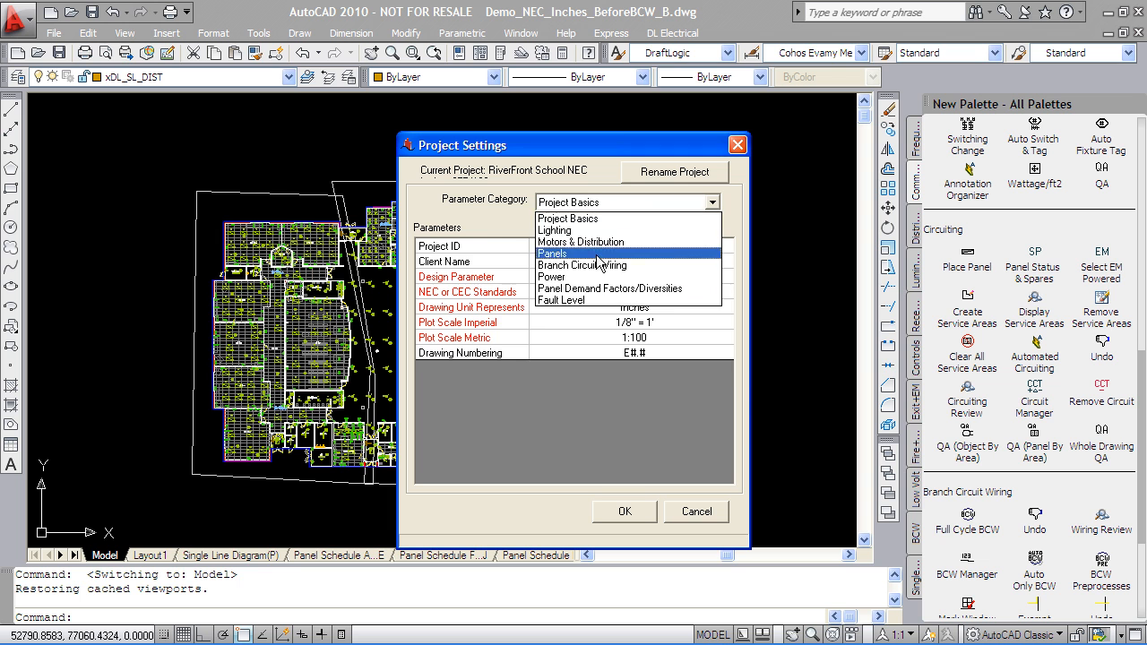
left_click(593, 264)
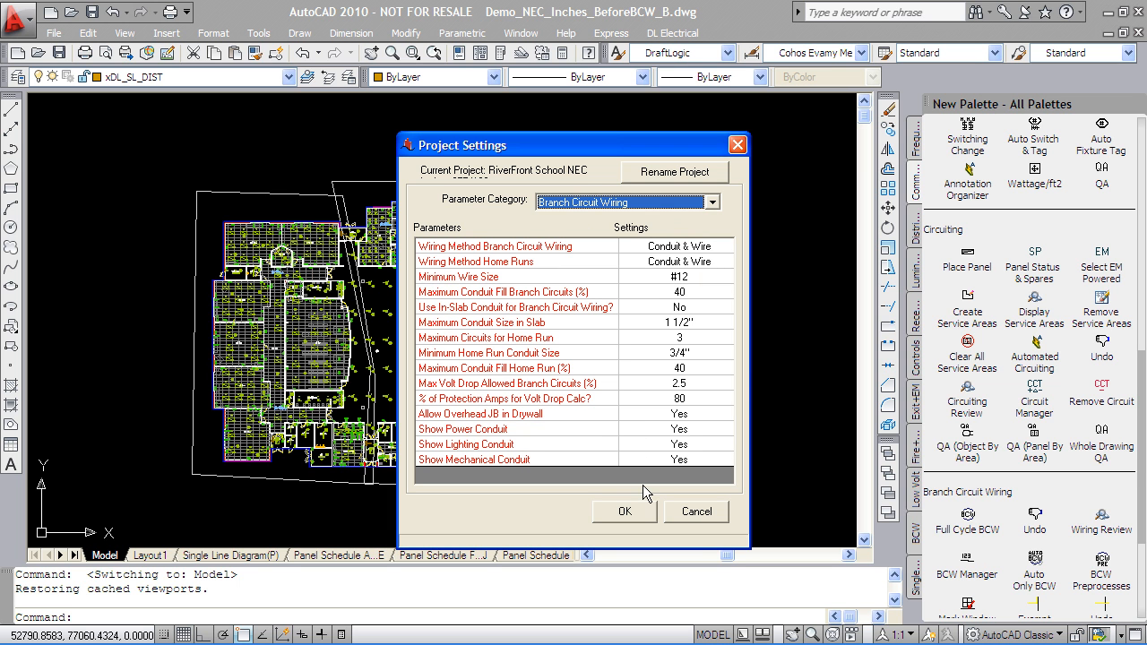
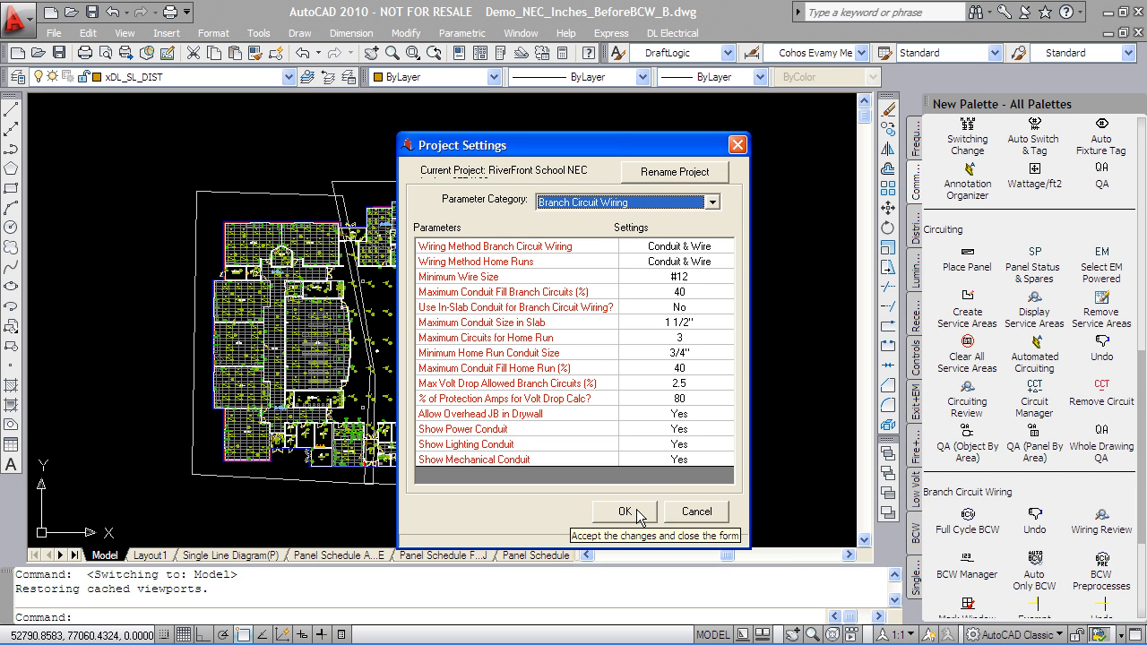
left_click(626, 512)
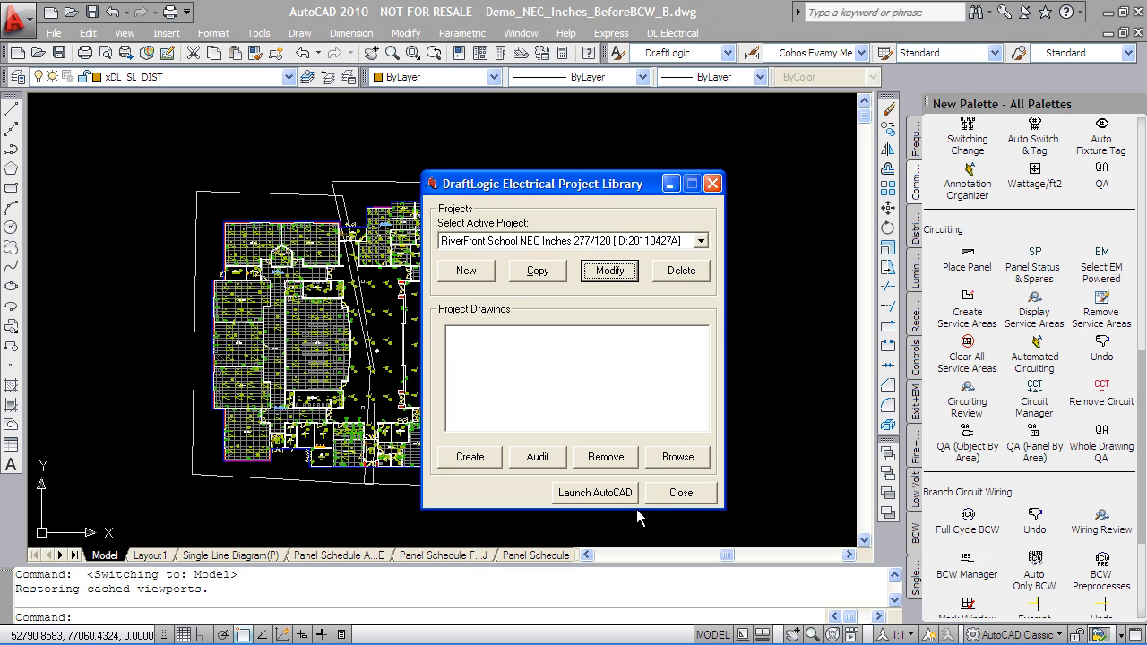
left_click(670, 184)
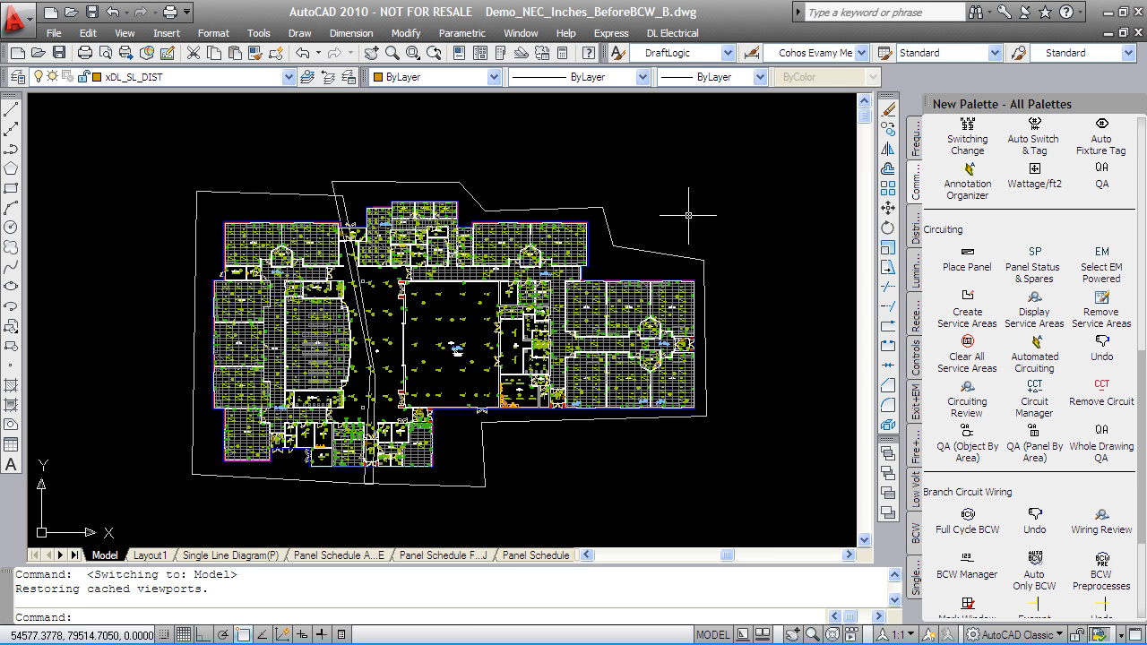
left_click(968, 516)
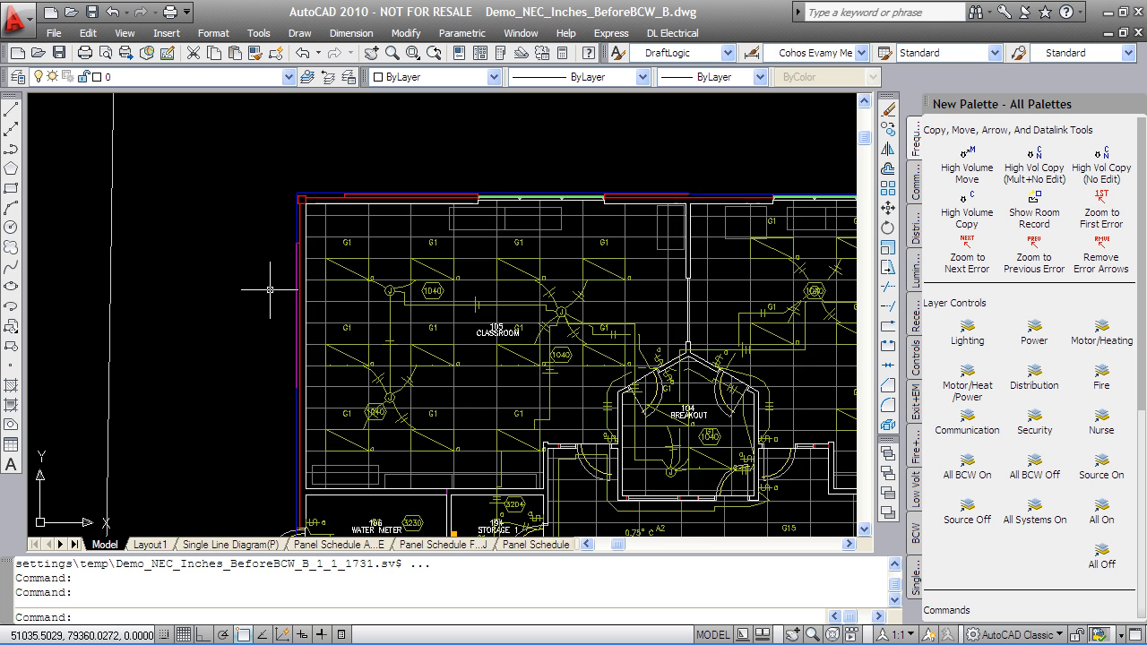
- Examine the generated lighting wiring from classroom 105 through the corridor to the G15,17 home run in classroom 110
scroll(270, 290, "up", 2)
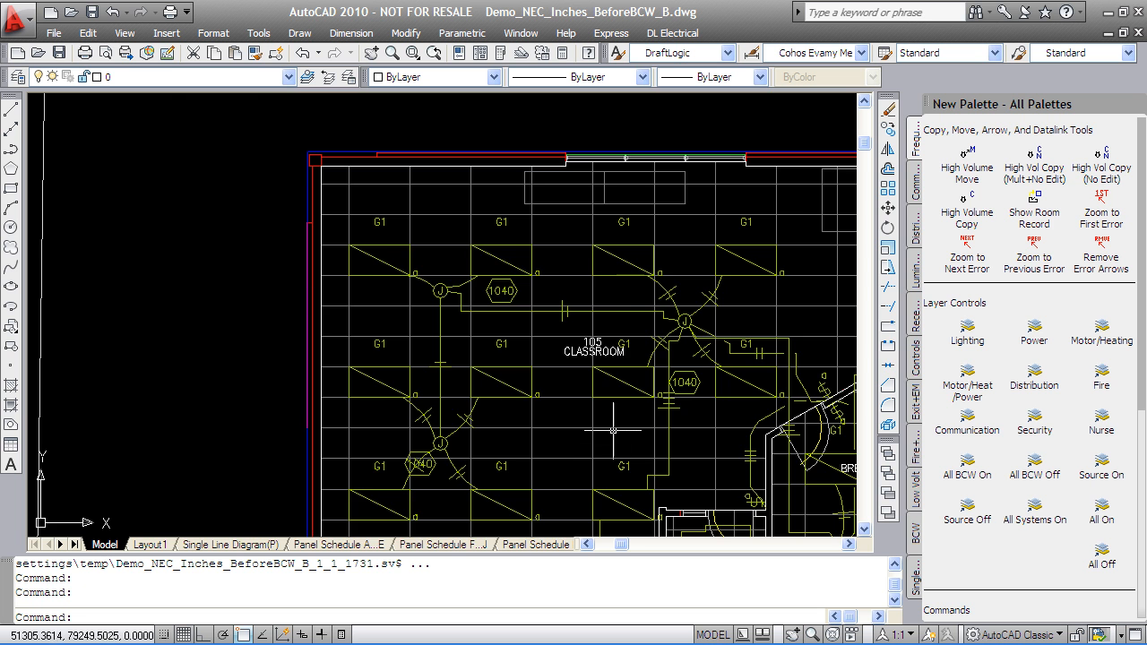
middle_click_drag(581, 440, 445, 285)
scroll(476, 359, "down", 2)
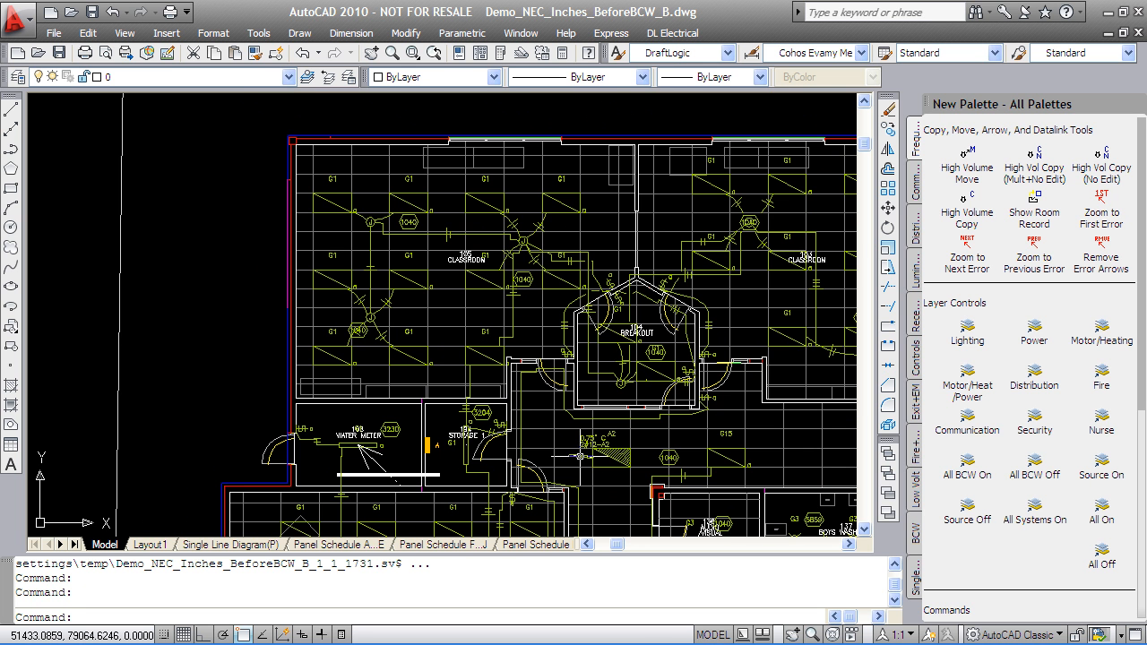
middle_click_drag(581, 460, 516, 290)
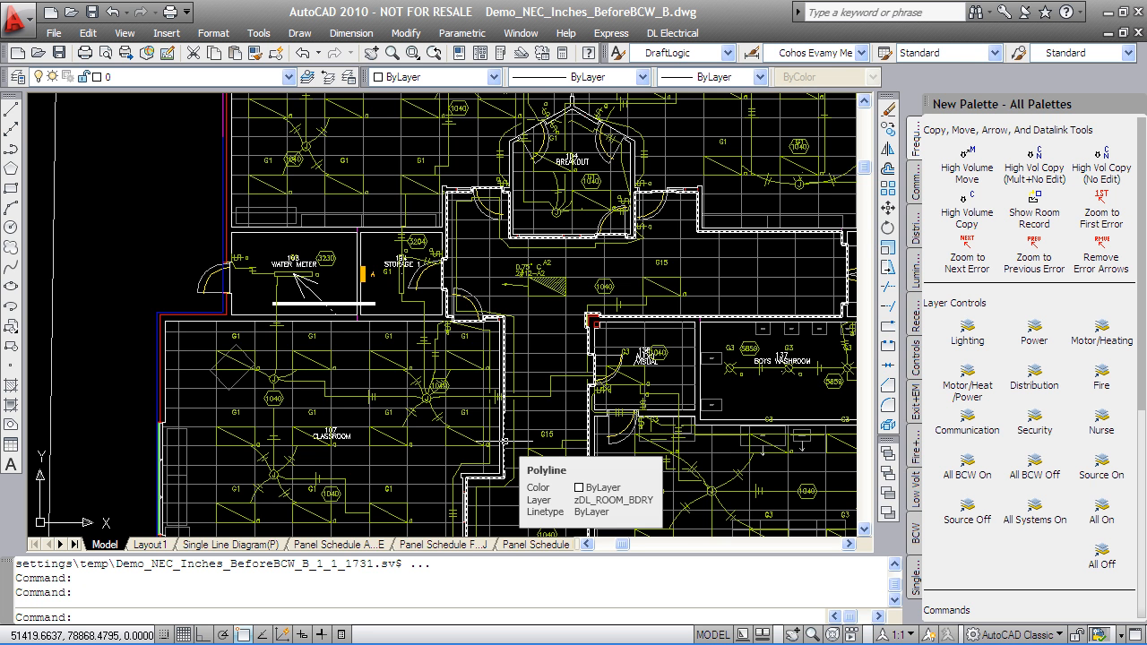
mouse_move(506, 441)
middle_mouse_down()
mouse_move(452, 92)
mouse_move(477, 191)
mouse_move(475, 170)
middle_mouse_up()
scroll(400, 343, "up", 7)
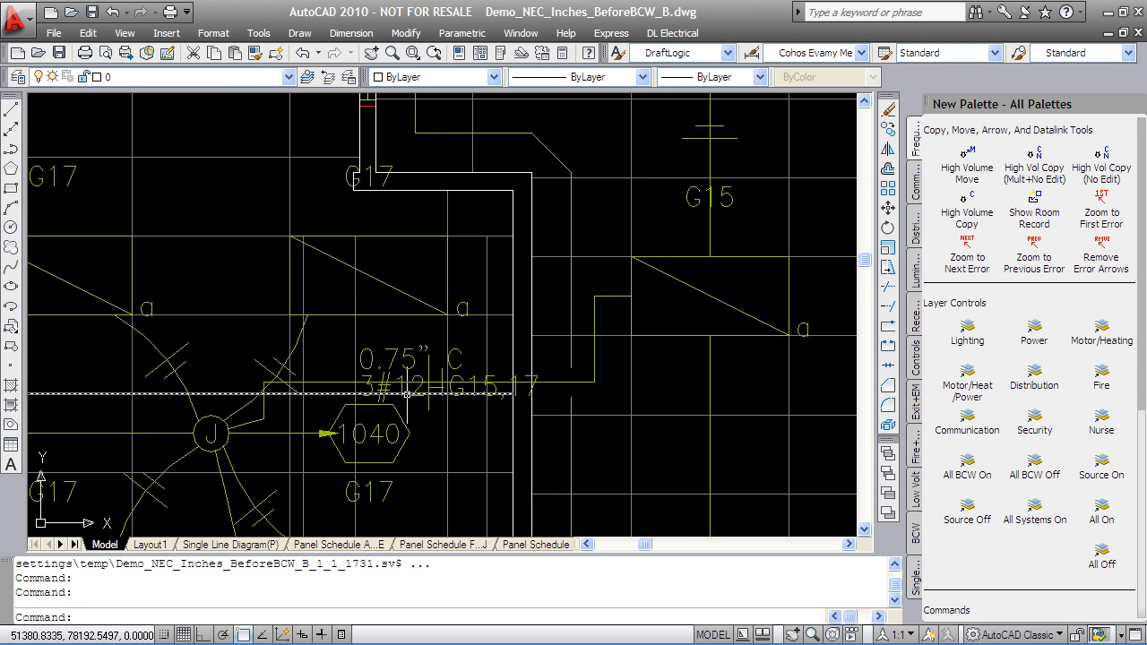
scroll(408, 404, "down", 7)
- Isolate the power layers and examine the receptacle wiring and home runs in classrooms 105, 107 and 108
left_click(1035, 331)
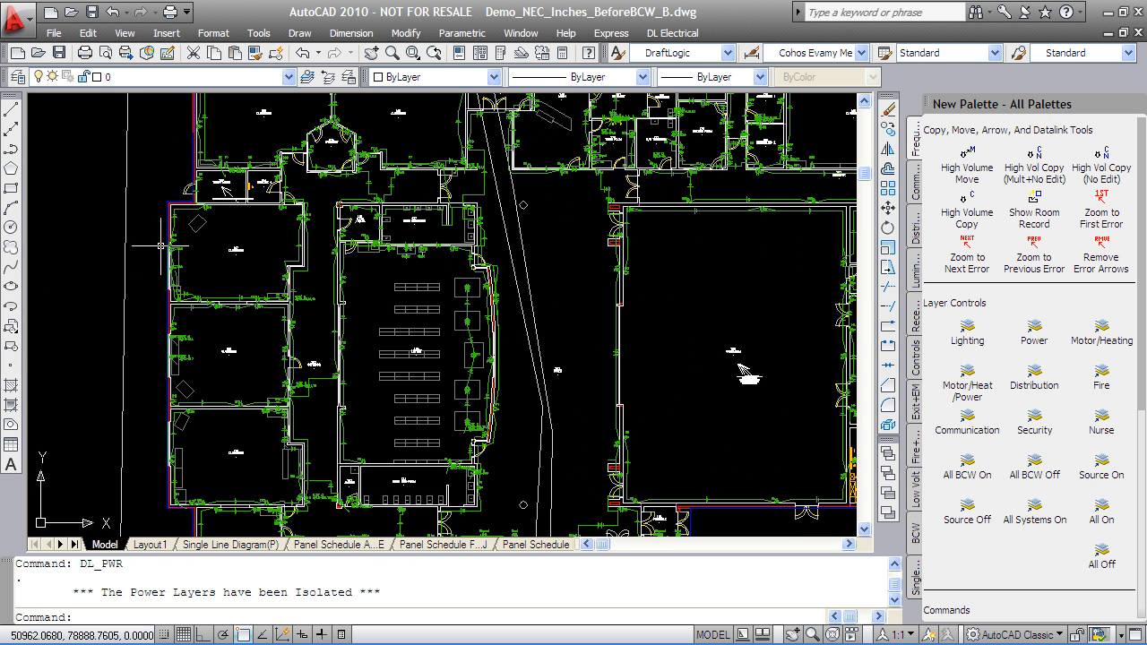
middle_click_drag(204, 190, 243, 432)
scroll(251, 351, "up", 5)
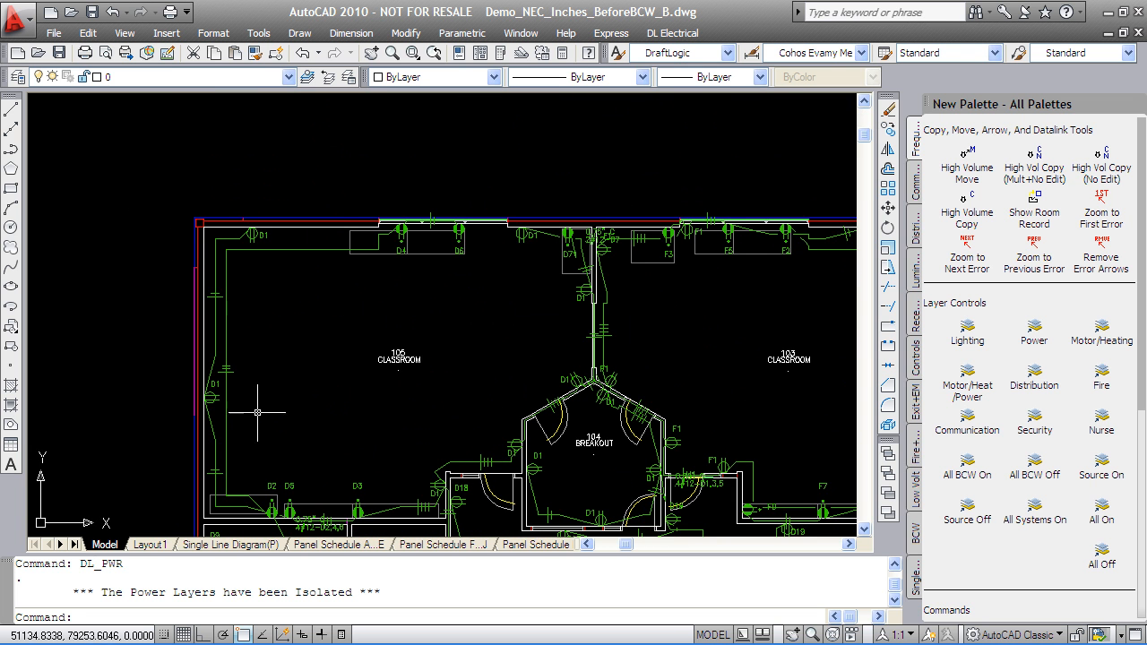
middle_click_drag(344, 400, 337, 327)
middle_click_drag(353, 444, 330, 213)
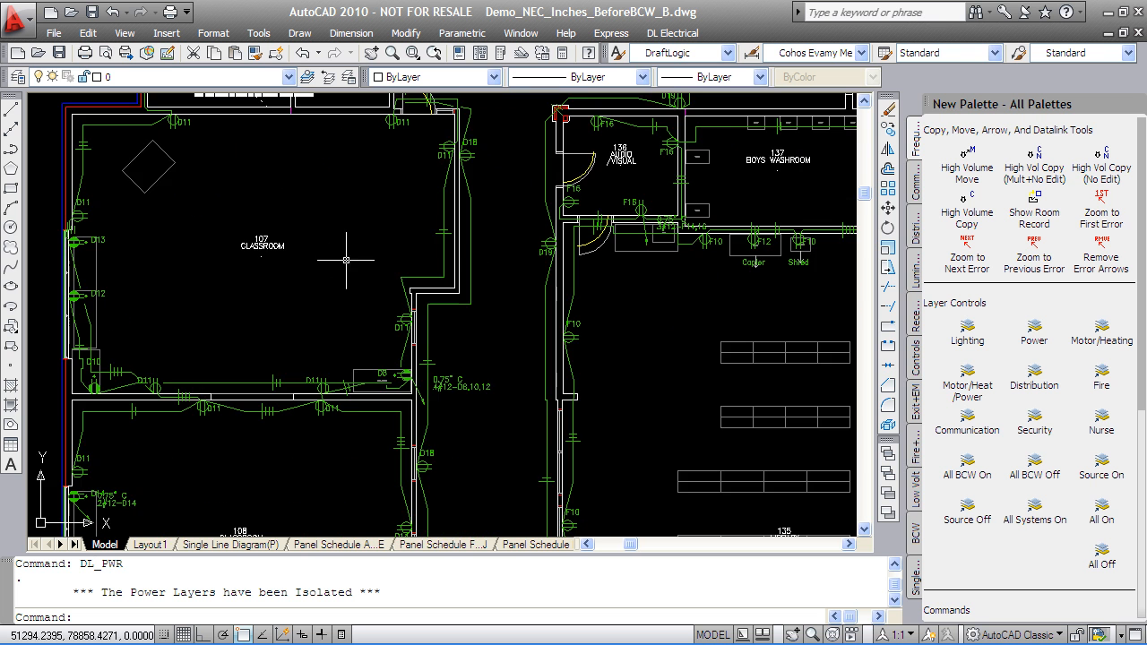
middle_click_drag(358, 453, 369, 242)
- Isolate the lighting layers to check the wiring around classrooms 108 and 110, and isolate the motor and heating layers
left_click(968, 330)
middle_click_drag(394, 439, 377, 257)
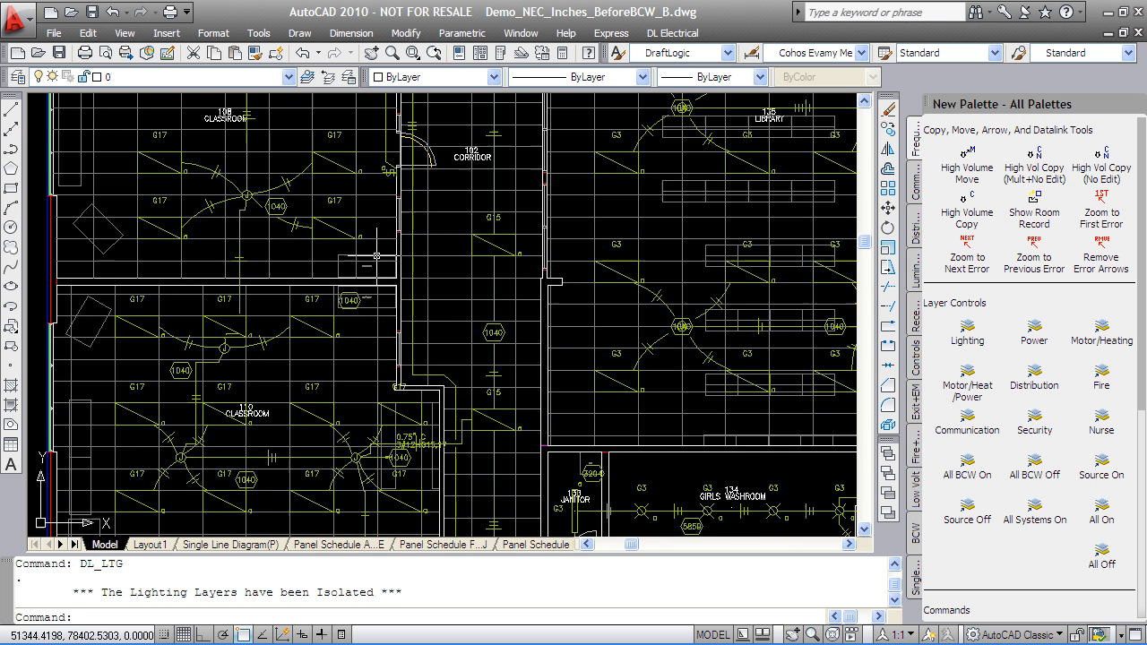
middle_click_drag(379, 443, 371, 303)
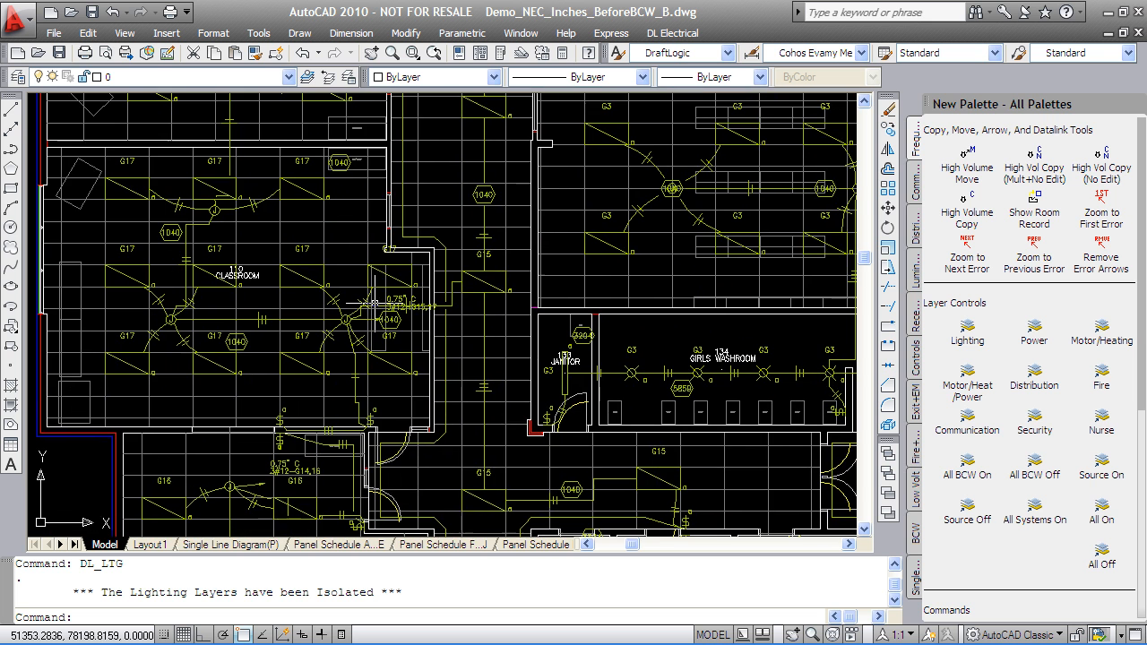
left_click(1101, 332)
scroll(551, 431, "up", 3)
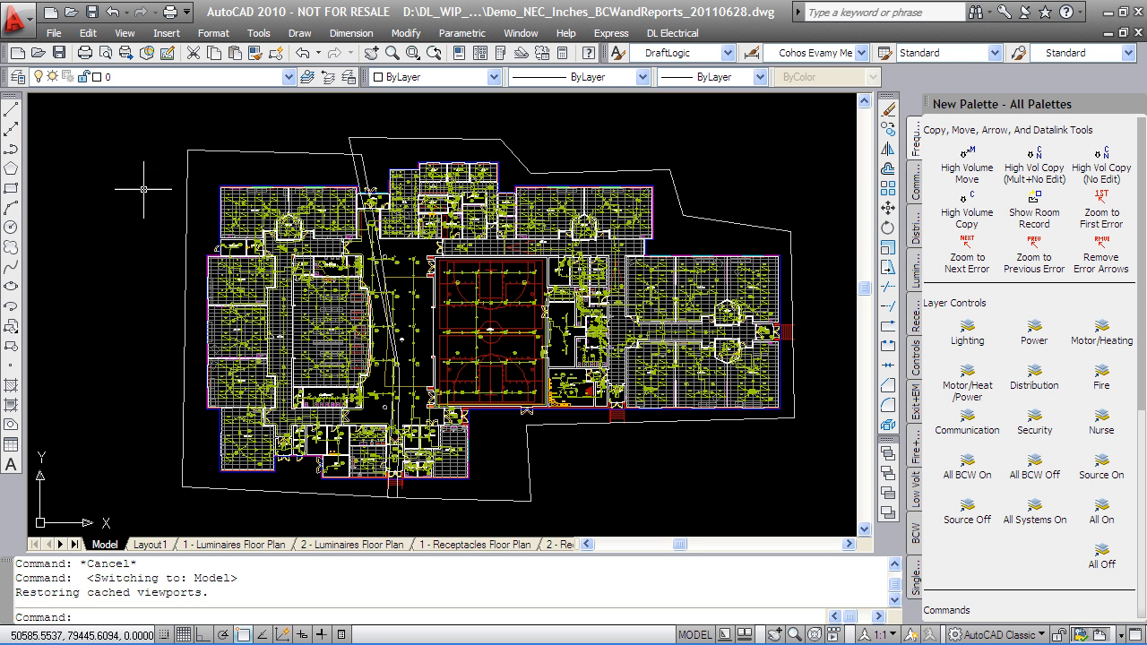
- In the BCWandReports drawing, pick the plot area outline around the floor plan to identify it, and clear the selection
left_click(228, 150)
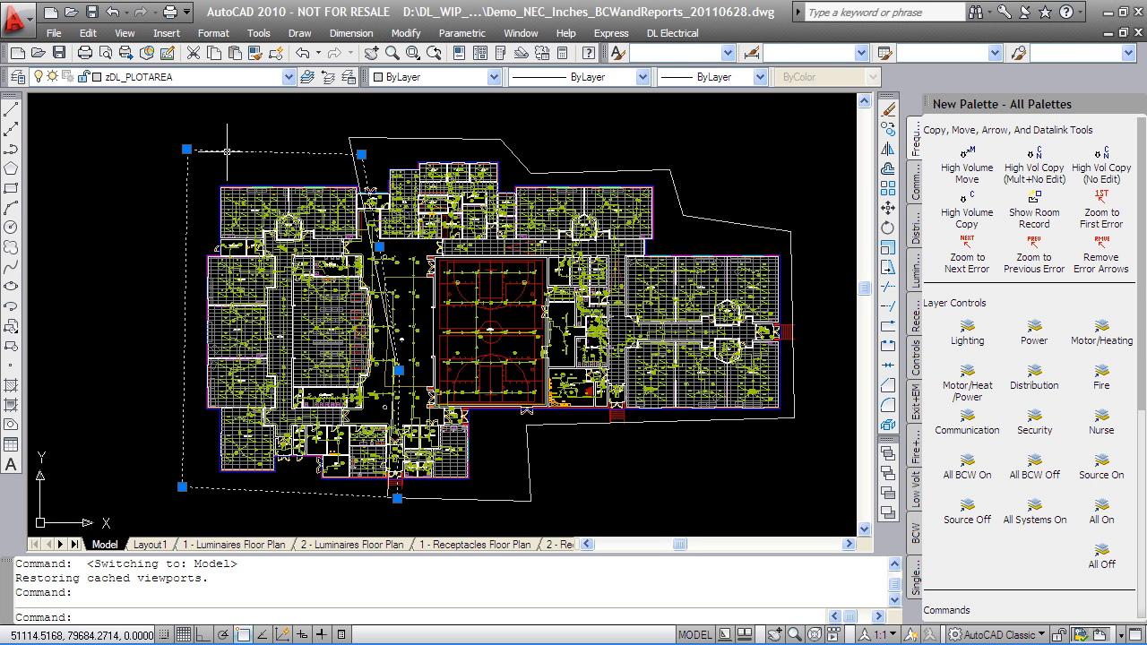
key("Escape")
left_click(352, 154)
key("Escape")
- Review both Luminaires Floor Plan layouts and both Receptacles Floor Plan layouts
left_click(207, 546)
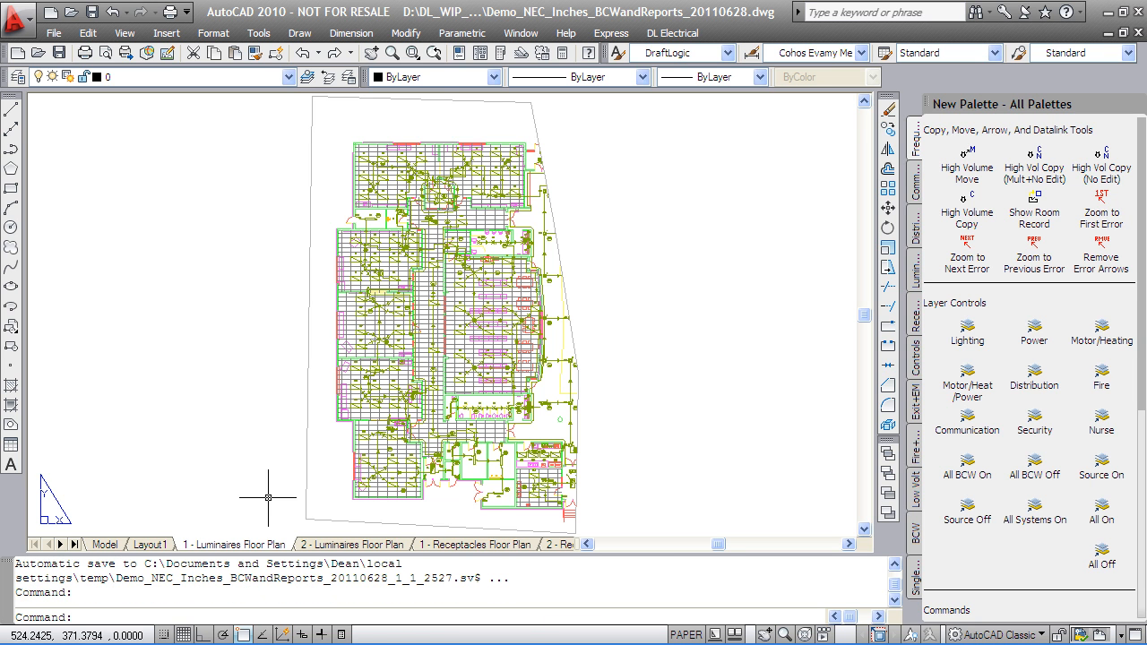
key("Escape")
key("Escape")
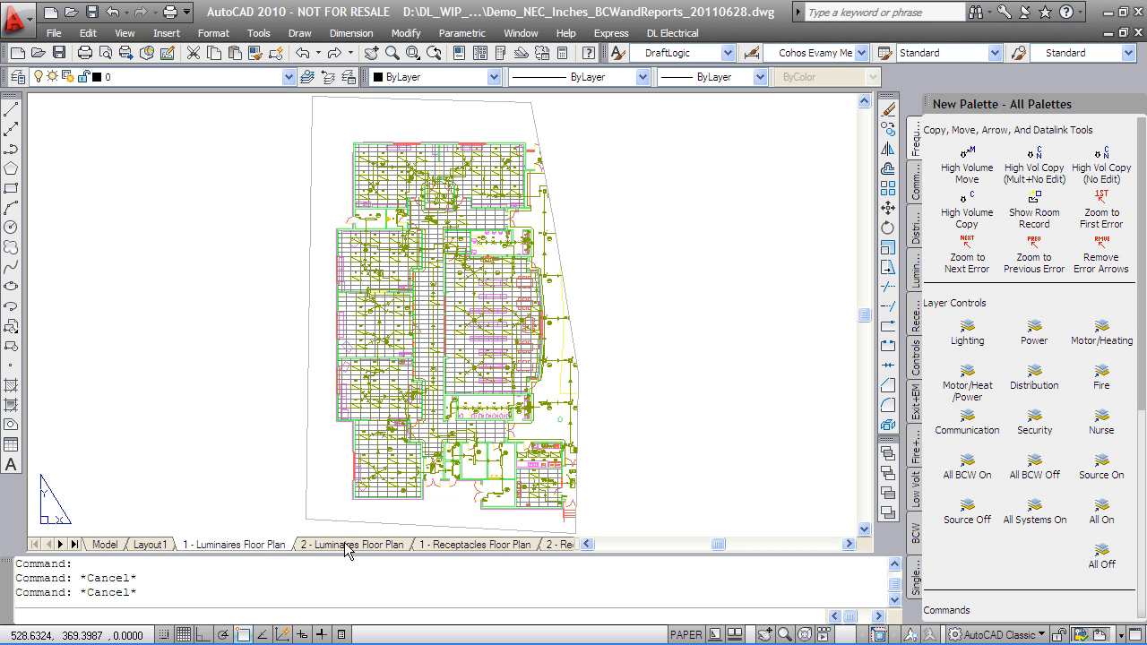
left_click(348, 545)
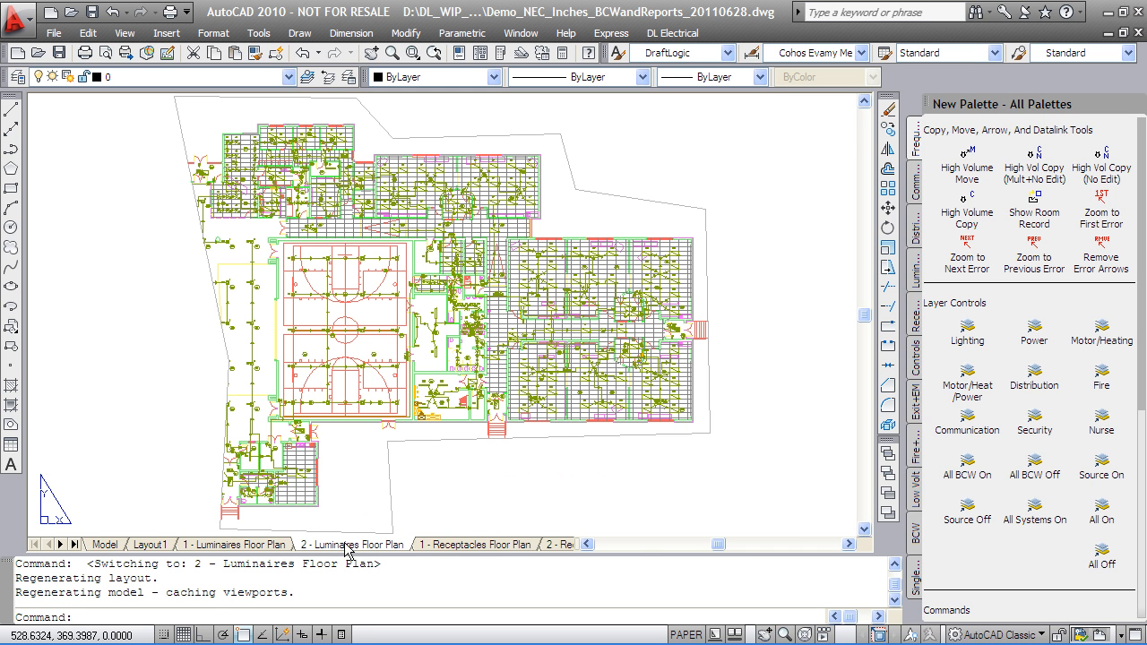
left_click(489, 546)
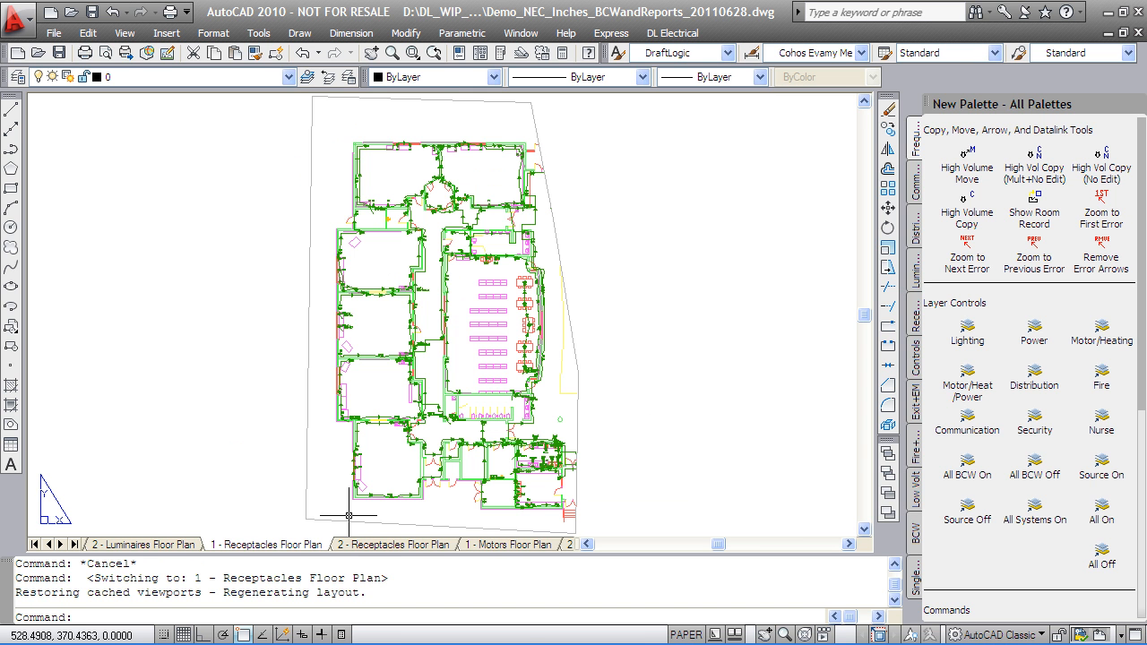
left_click(393, 546)
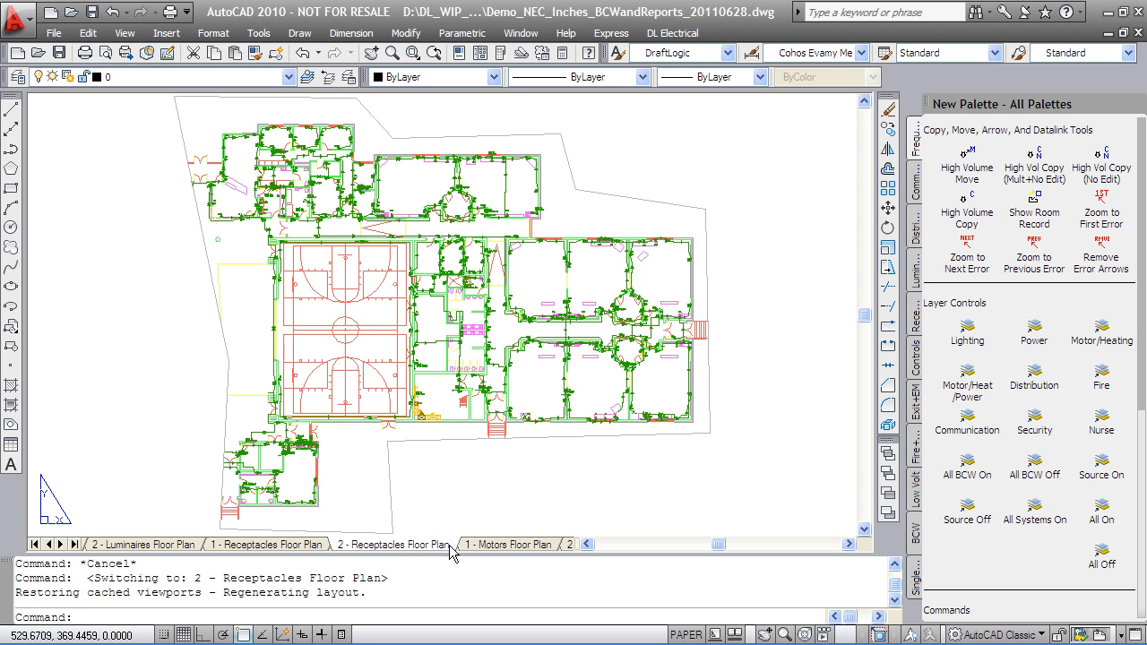
- Review the Motors, Motors And Receptacles, Secondary Systems and All Except Luminaires floor plan layouts
left_click(486, 546)
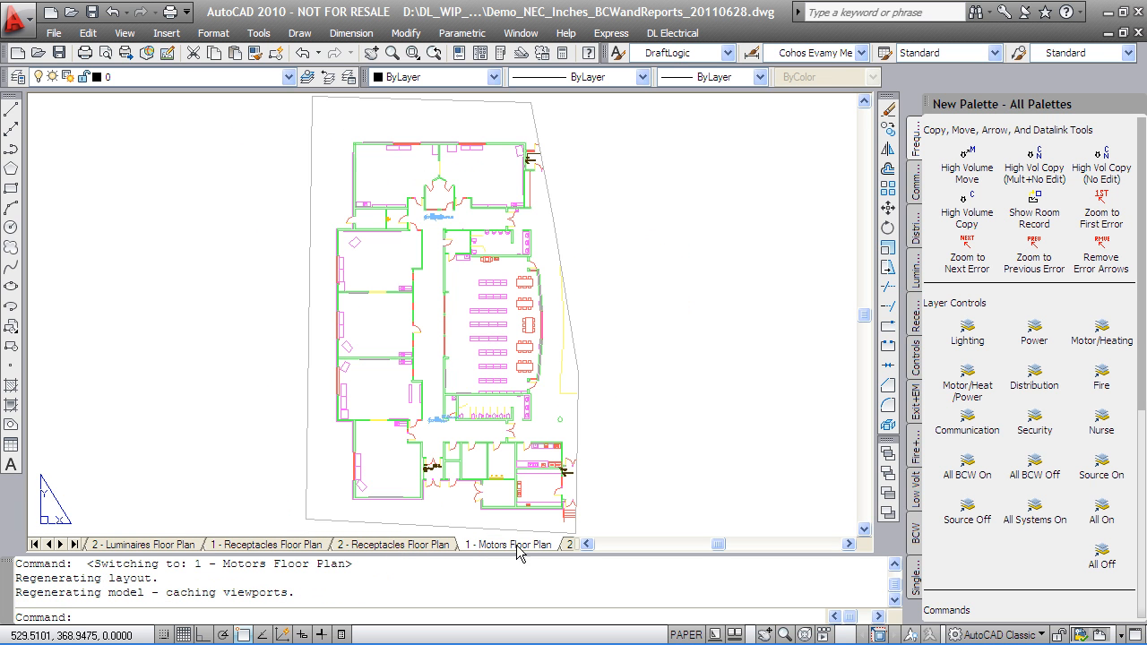
left_click(567, 545)
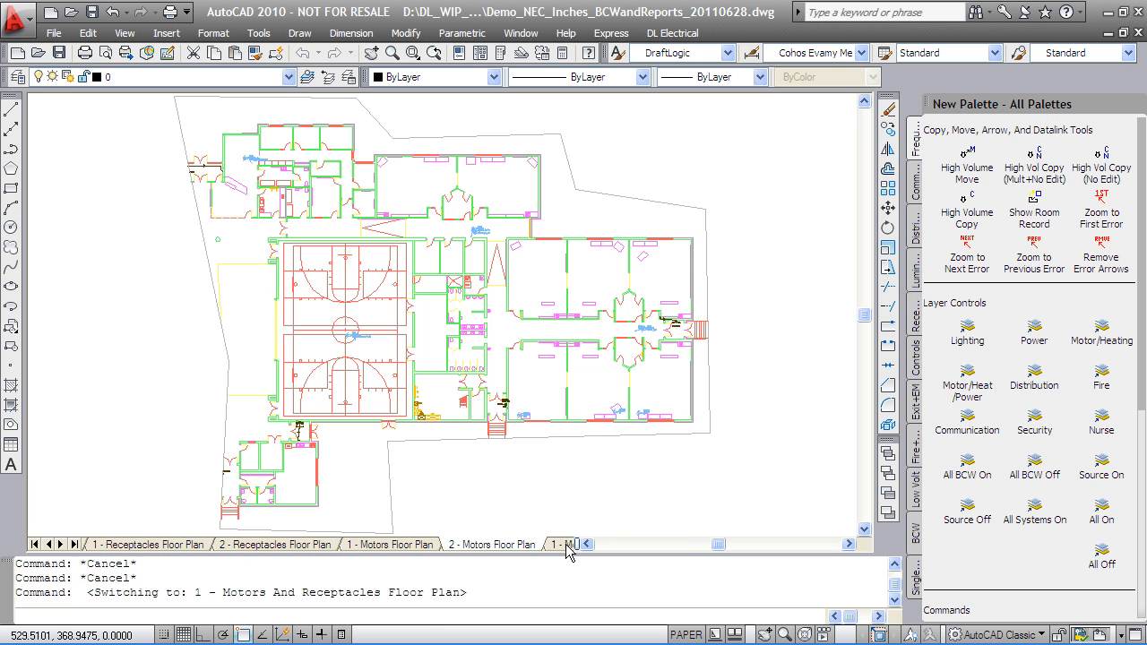
left_click(568, 545)
left_click(560, 546)
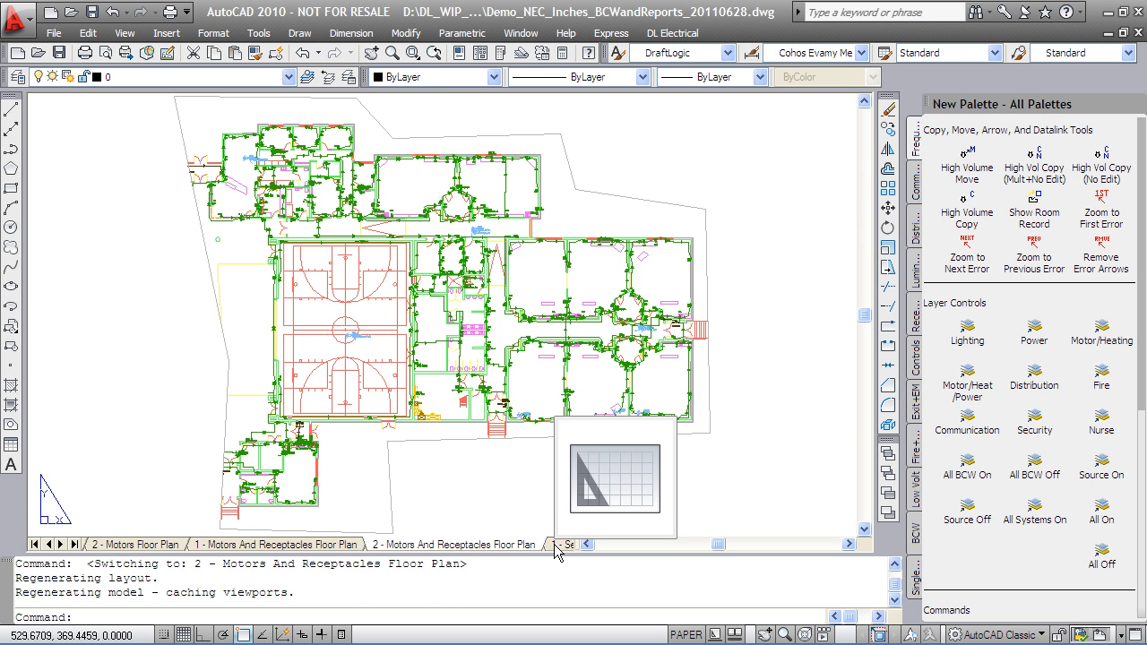
left_click(553, 546)
left_click(552, 546)
left_click(550, 546)
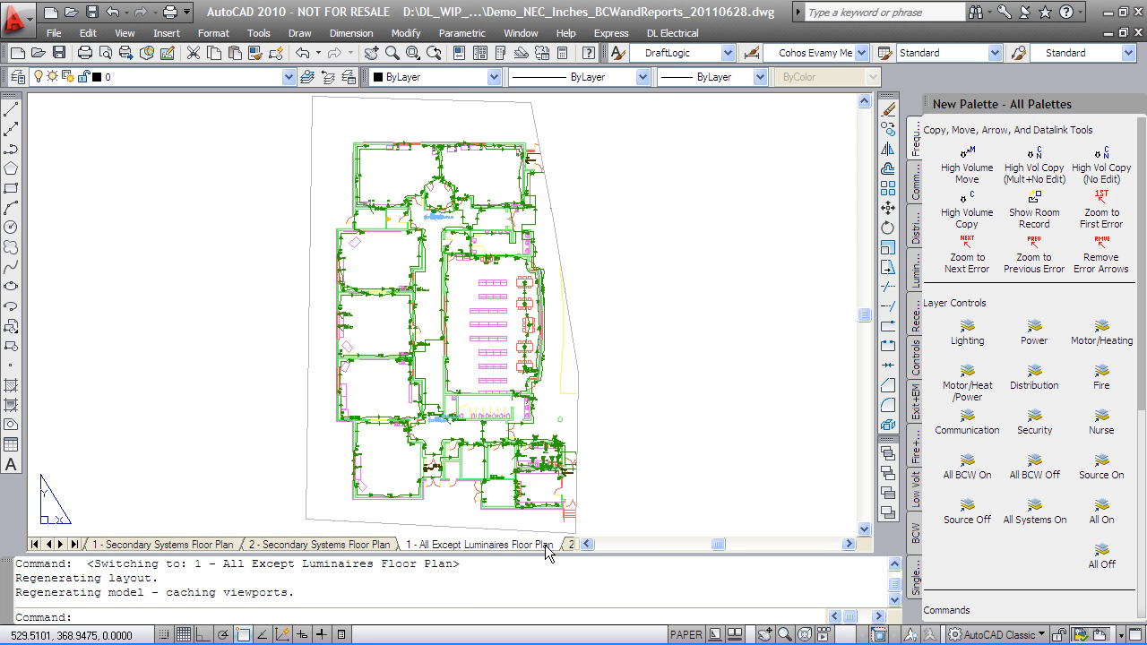
left_click(570, 546)
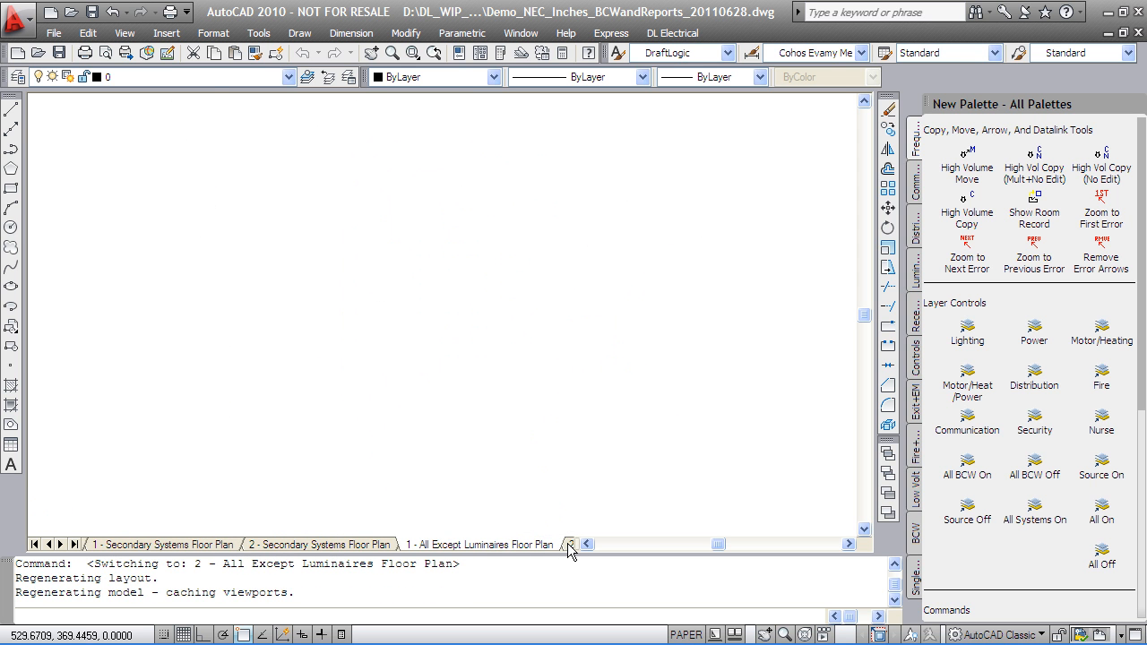
- Open the Bill Of Materials layout, close the tool palettes, and read the conduit and wiring quantities
left_click(570, 545)
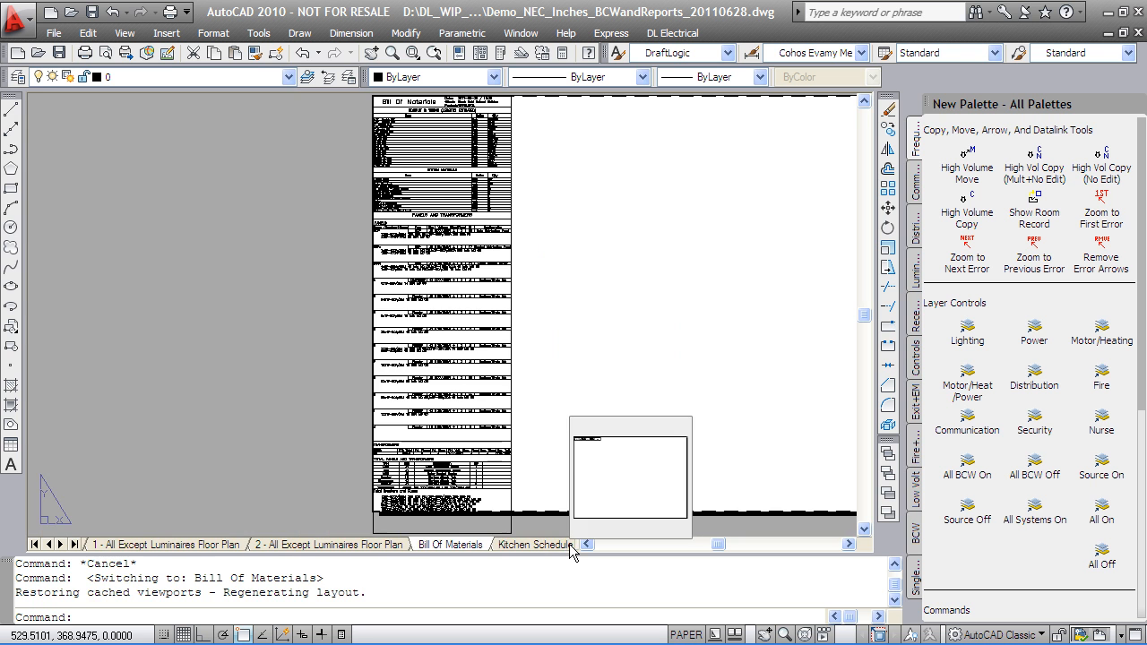
middle_click_drag(443, 121, 475, 268)
scroll(481, 462, "up", 8)
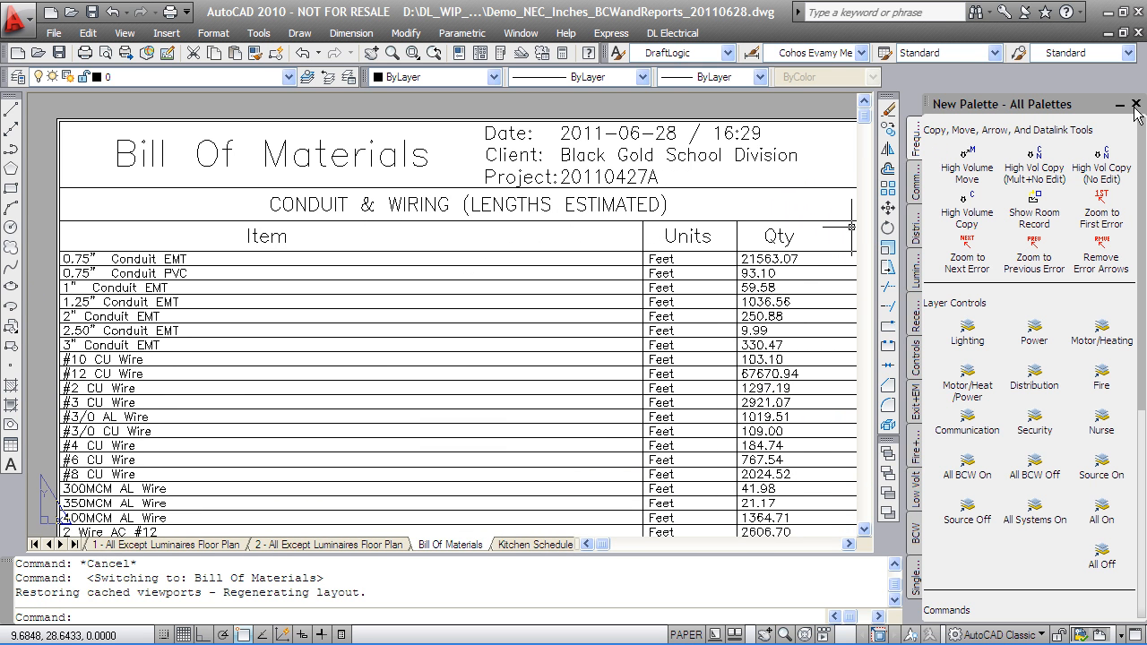
left_click(1139, 109)
middle_click_drag(645, 373, 643, 346)
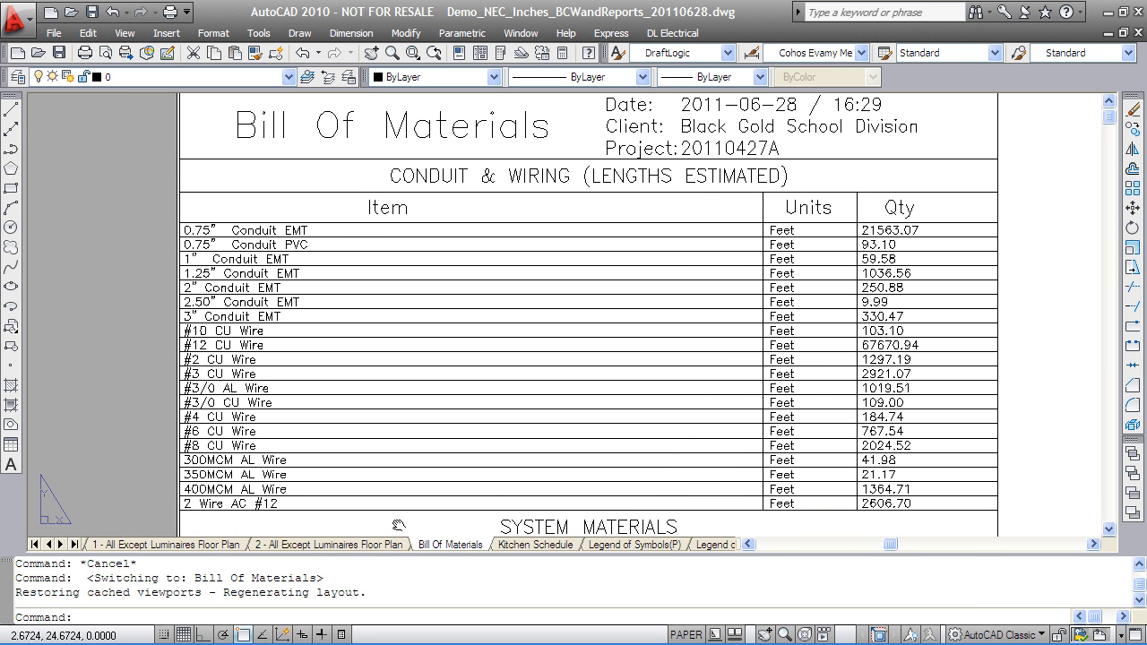
- Read through the bill's system materials, panel and breaker listings, and transformer table down to the panel and transformer totals
middle_click_drag(398, 526, 378, 136)
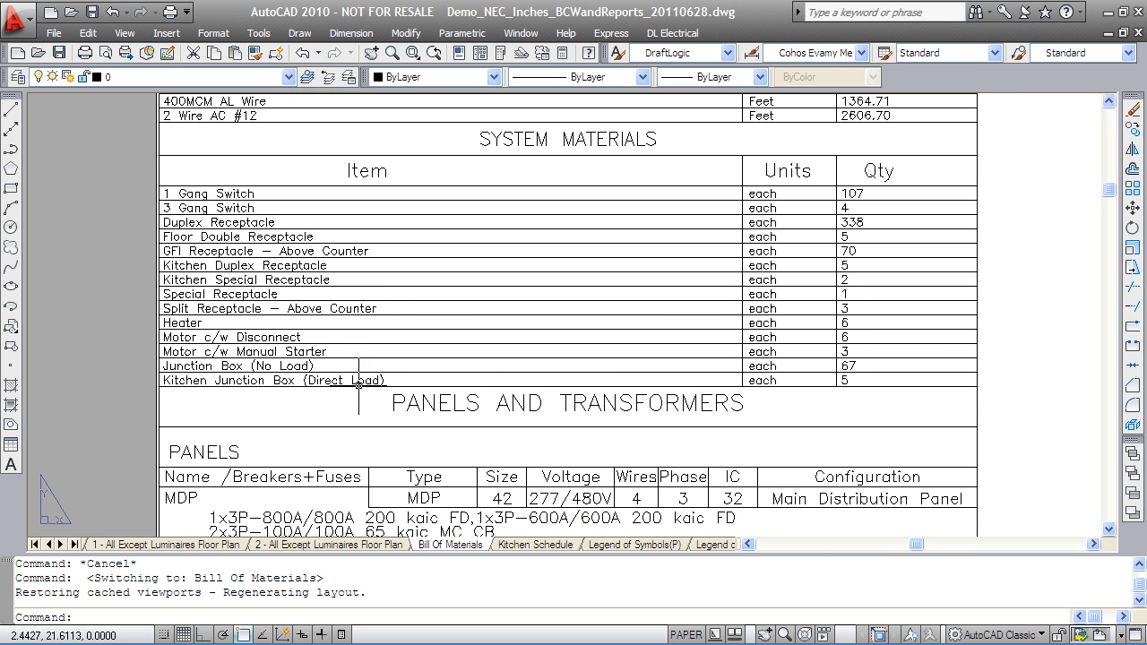
middle_click_drag(348, 416, 364, 172)
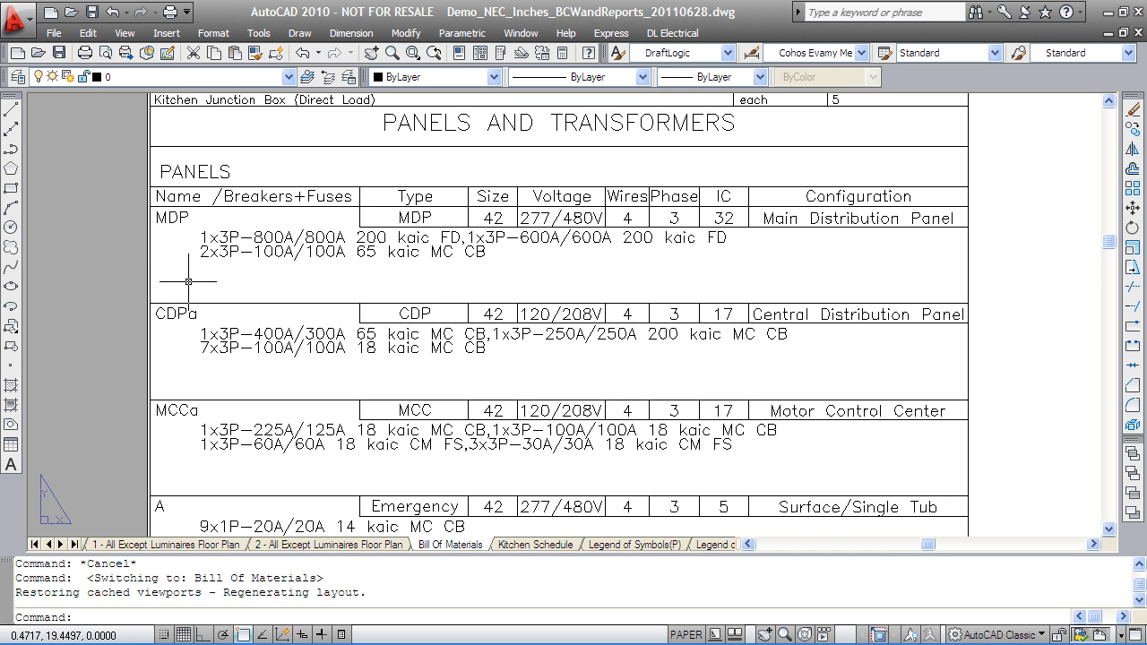
middle_click_drag(189, 281, 175, 125)
middle_click_drag(206, 474, 205, 174)
middle_click_drag(208, 453, 187, 176)
middle_click_drag(191, 428, 171, 96)
middle_click_drag(196, 448, 173, 228)
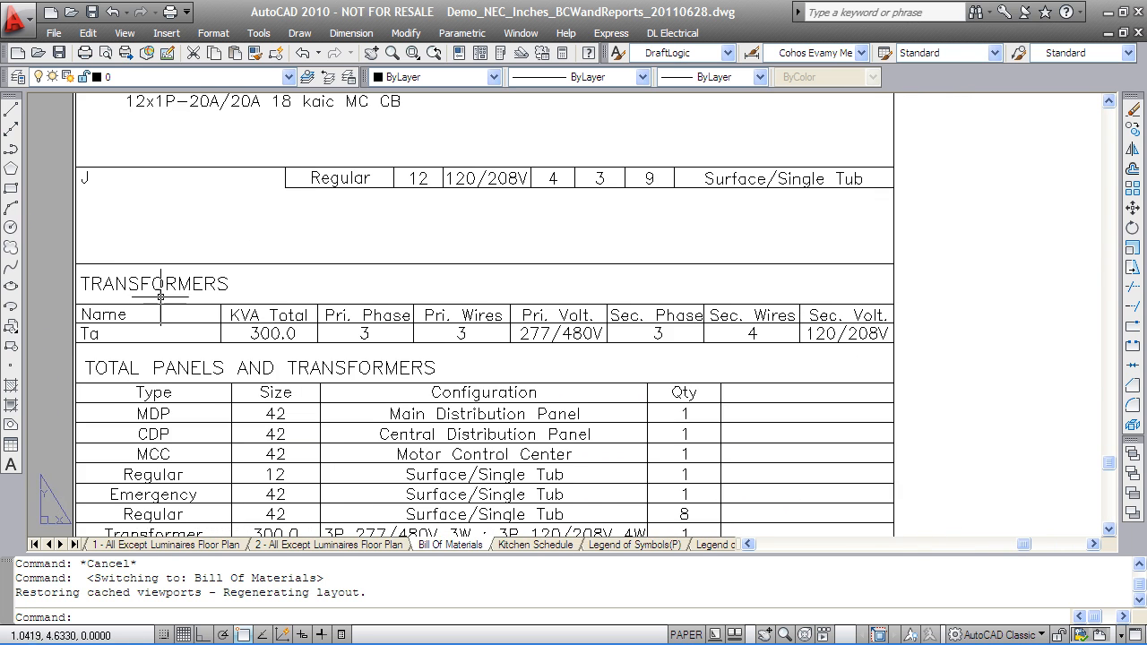
- Read the bill's total breakers and fuses, and review the Kitchen Schedule layout's equipment rows
scroll(171, 314, "up", 2)
scroll(321, 369, "down", 1)
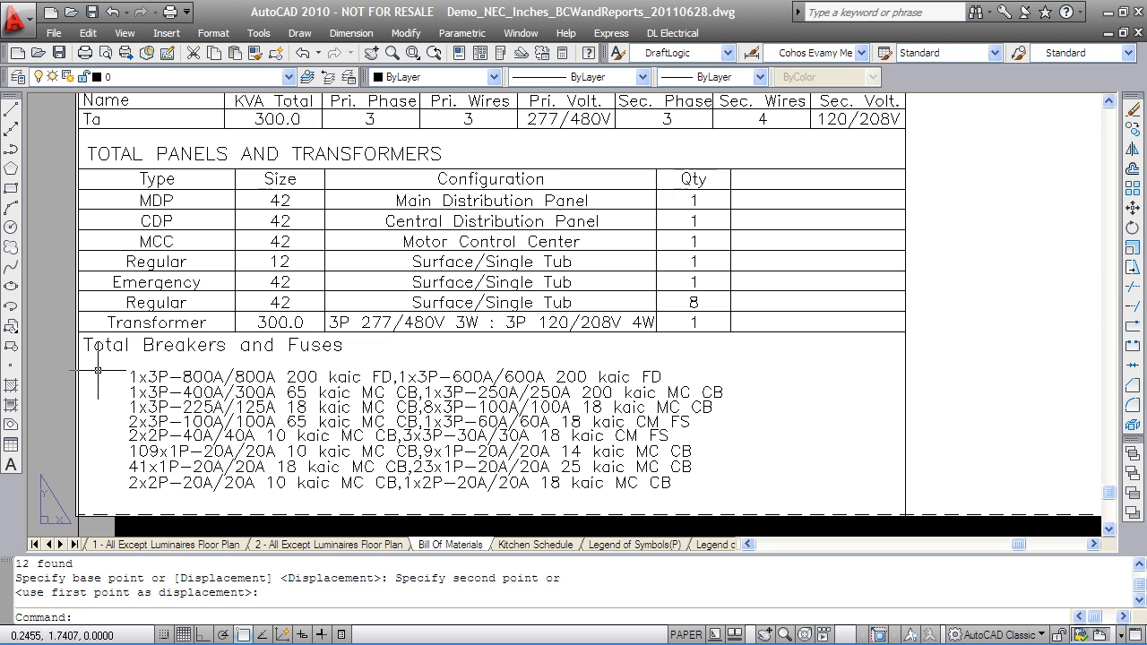
left_click(512, 543)
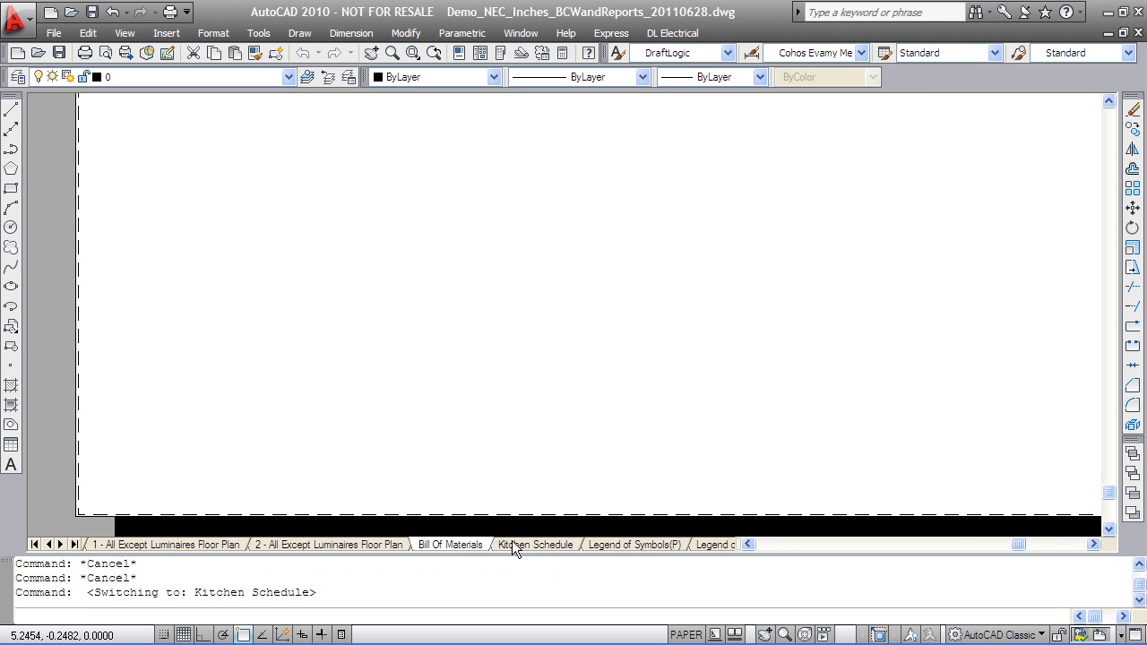
scroll(269, 287, "up", 3)
scroll(266, 328, "up", 1)
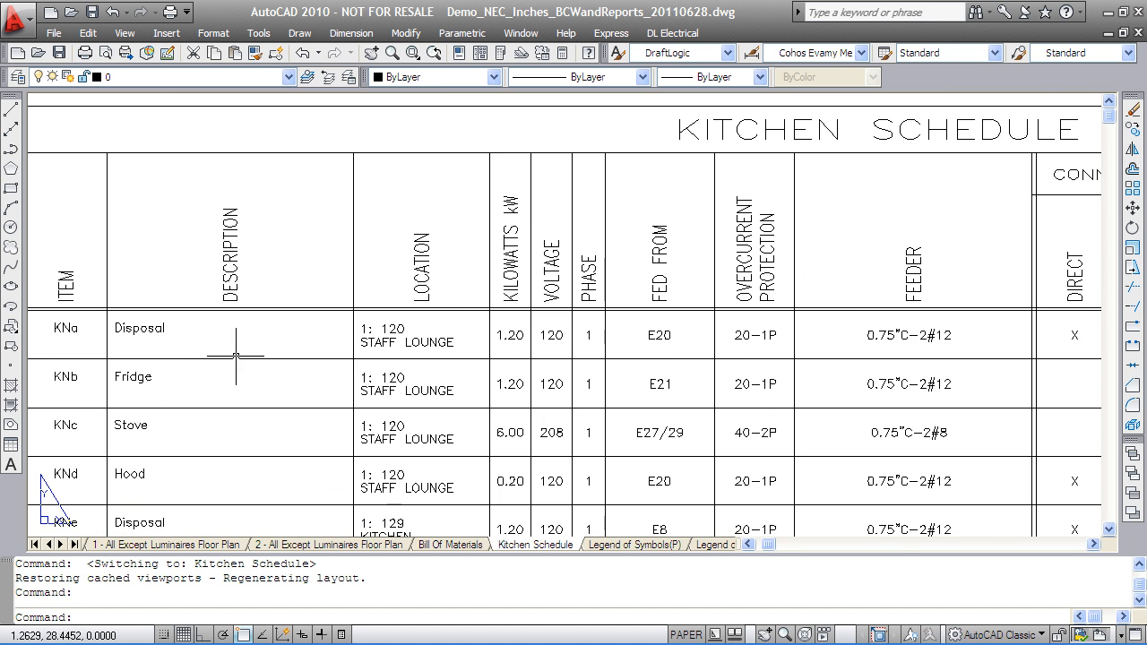
scroll(237, 353, "down", 1)
middle_click_drag(240, 410, 215, 340)
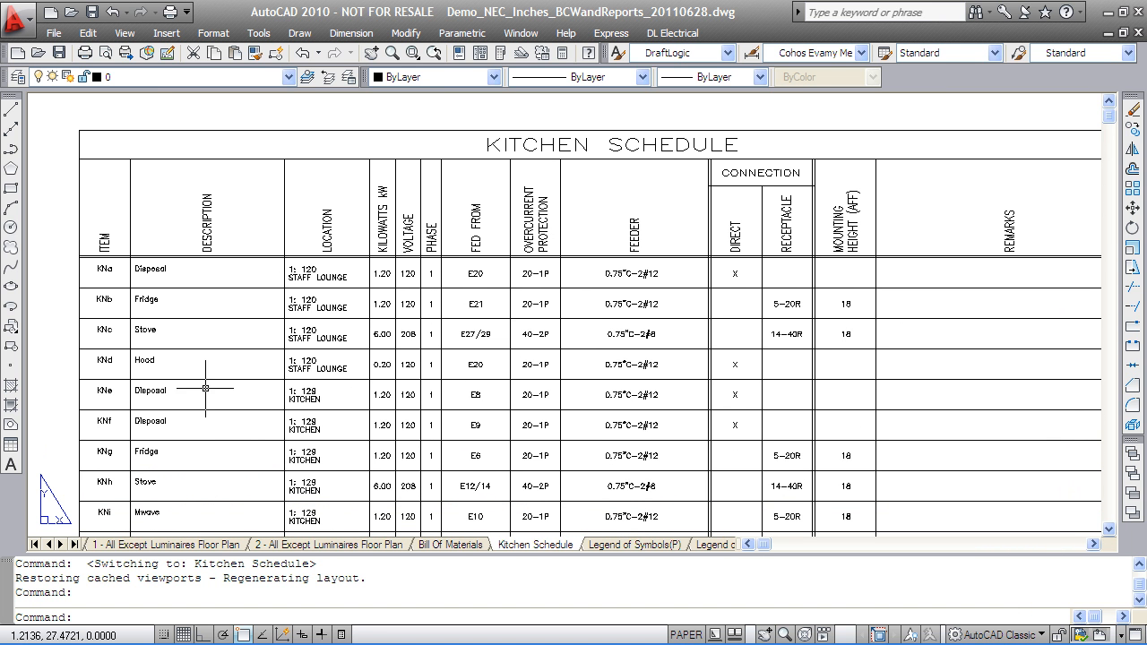
middle_click_drag(208, 462, 197, 377)
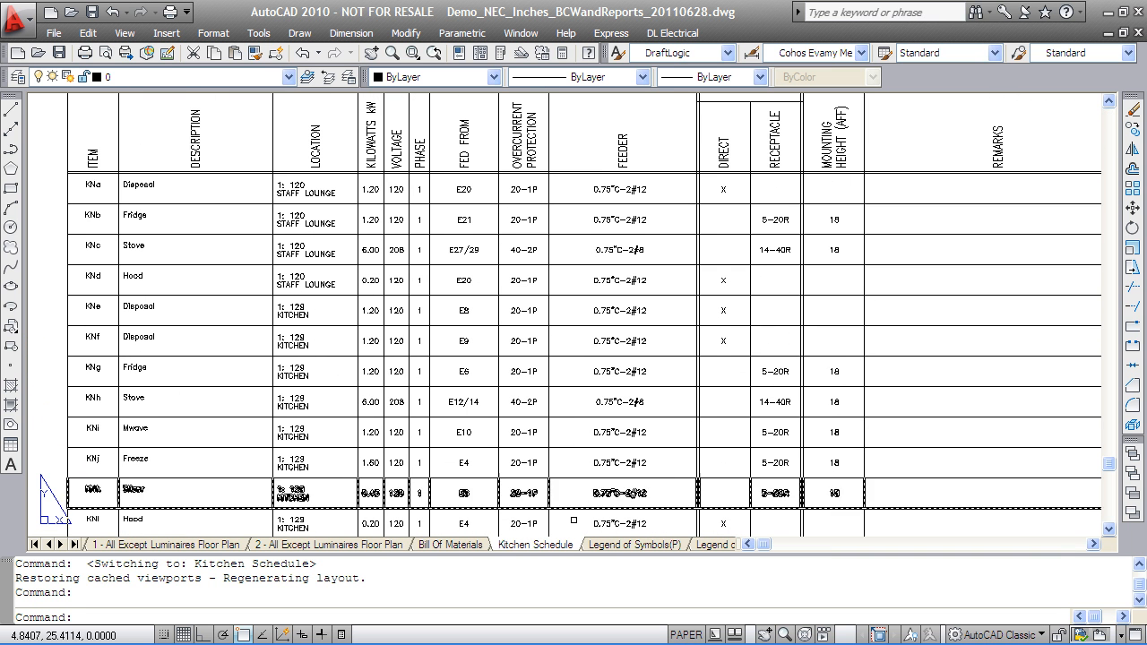
- Open the Legend of Symbols(P) layout, regenerate it, and read from the General section down to the Switches section
left_click(594, 543)
middle_click_drag(306, 210, 306, 218)
scroll(305, 218, "up", 4)
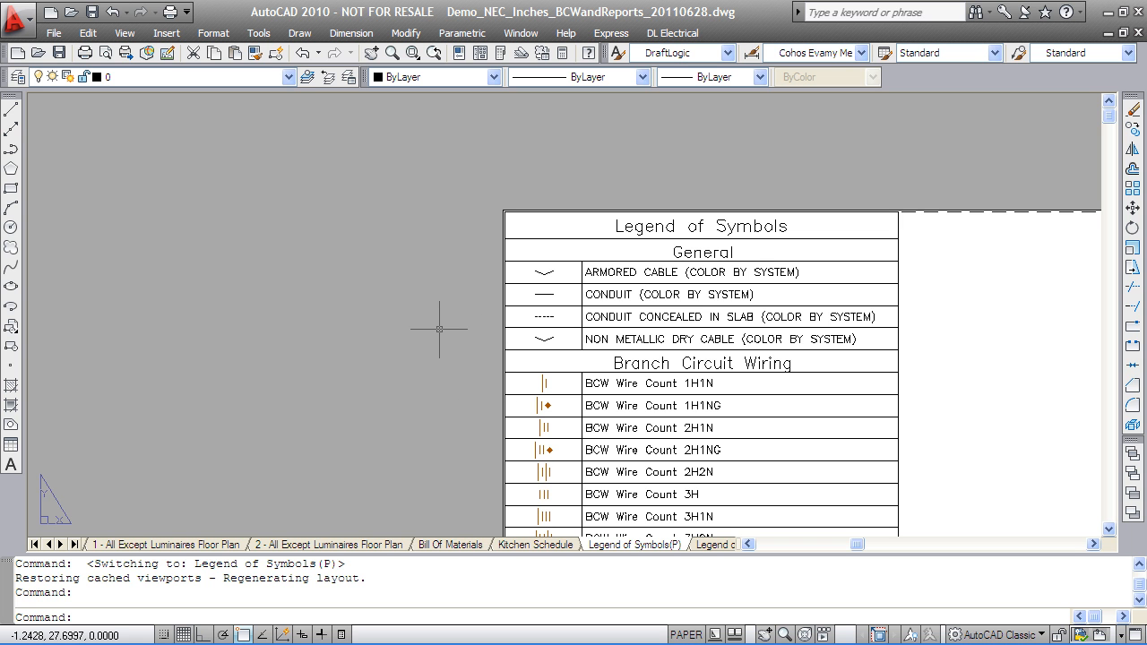
key("Return")
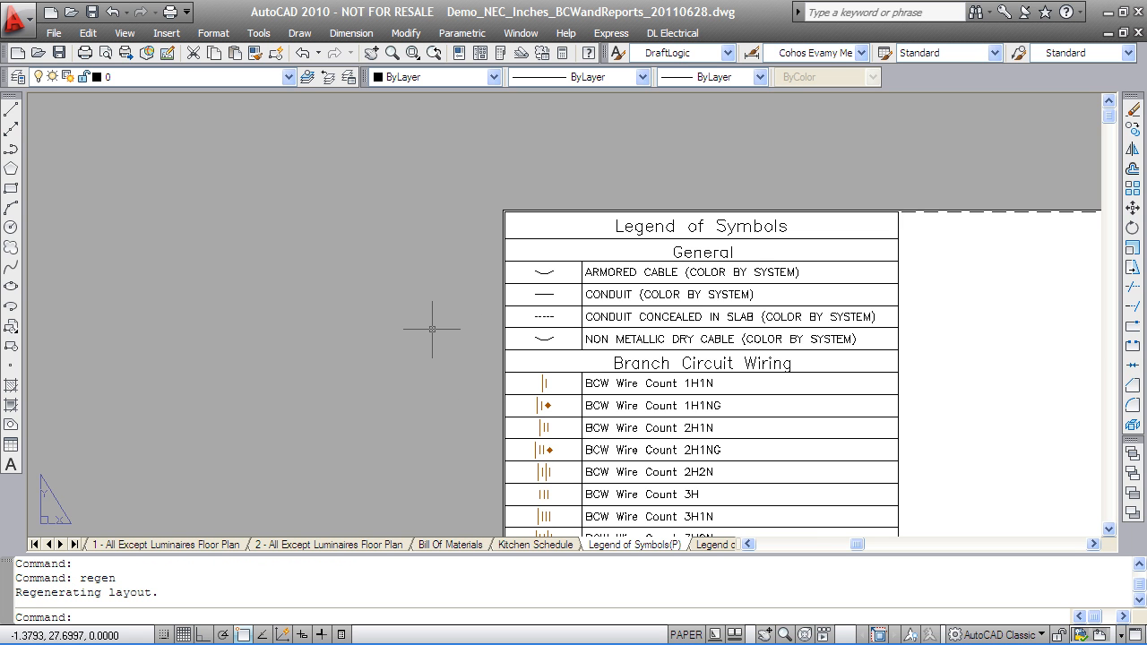
middle_click_drag(498, 463, 403, 231)
middle_click_drag(369, 464, 321, 179)
middle_click_drag(325, 458, 291, 247)
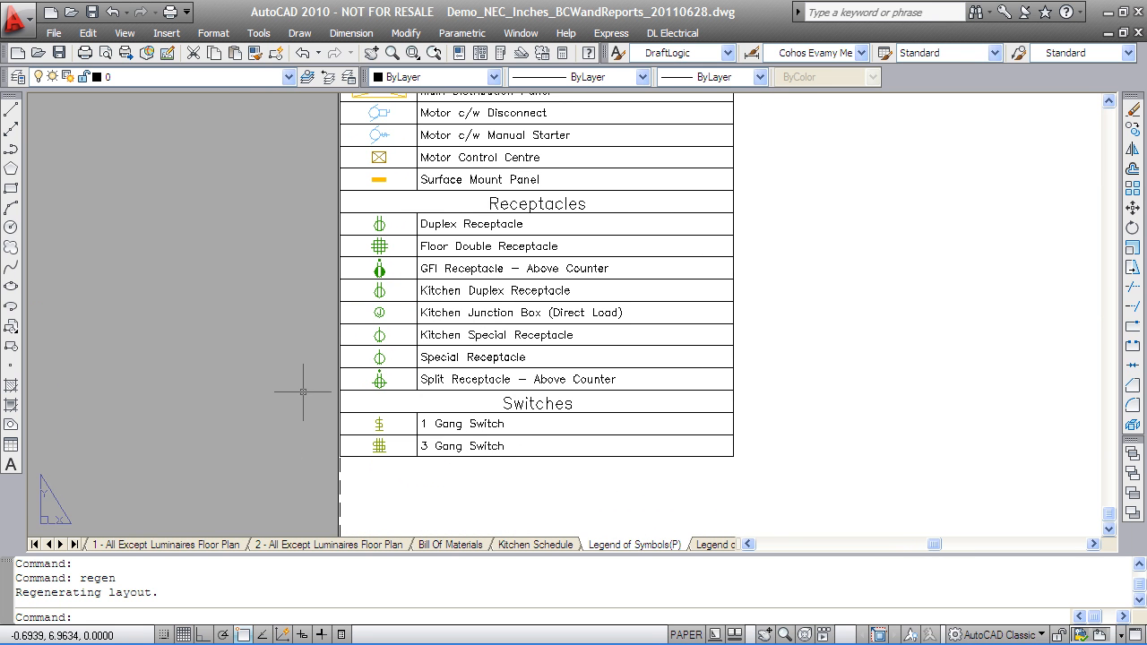
- View the whole portrait legend and open the Legend of Symbols(L) layout for comparison
scroll(512, 461, "down", 4)
scroll(567, 373, "down", 3)
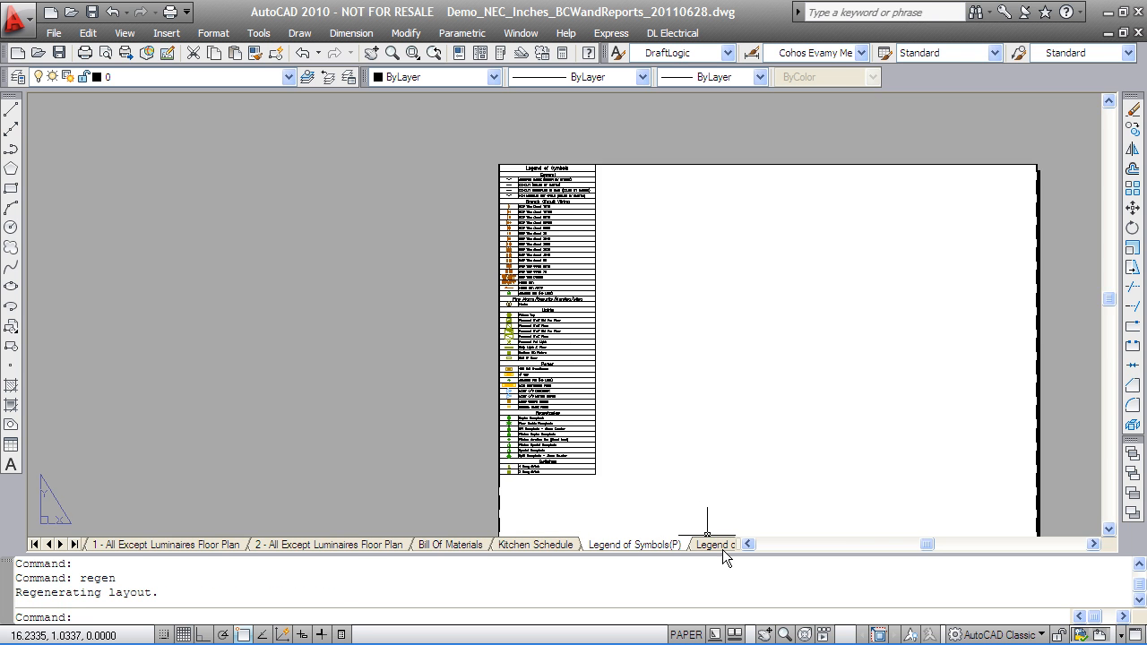
left_click(720, 545)
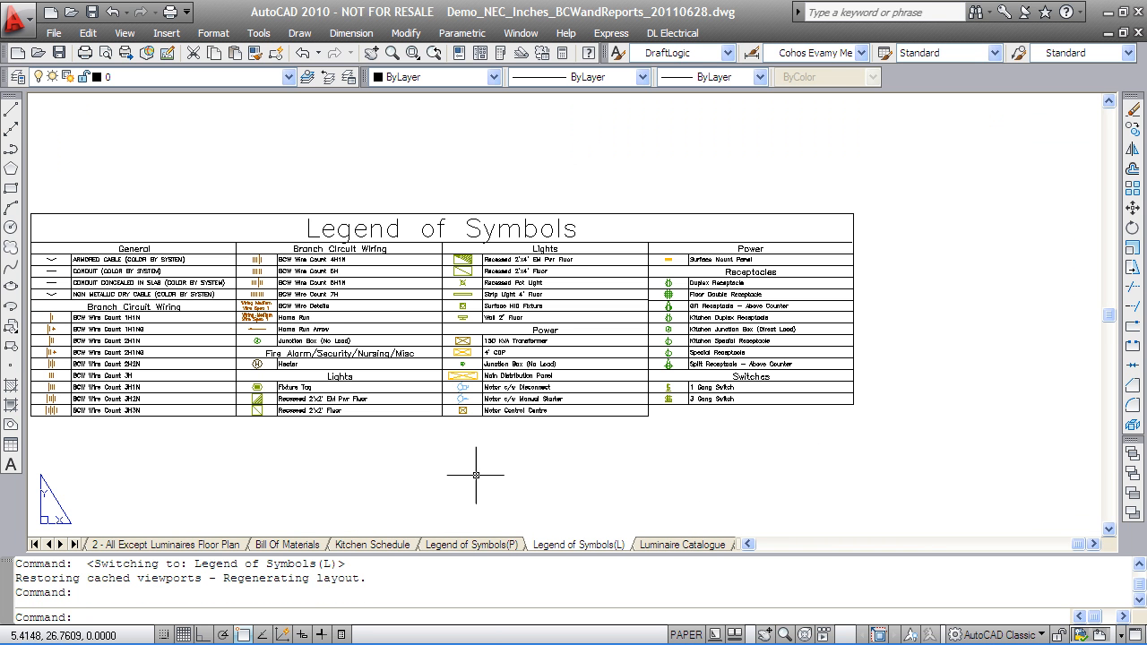
- Open the Luminaire Catalogue layout and examine the type number and description of fixture 200
left_click(653, 545)
scroll(441, 335, "up", 3)
scroll(517, 434, "up", 3)
middle_click_drag(515, 435, 324, 346)
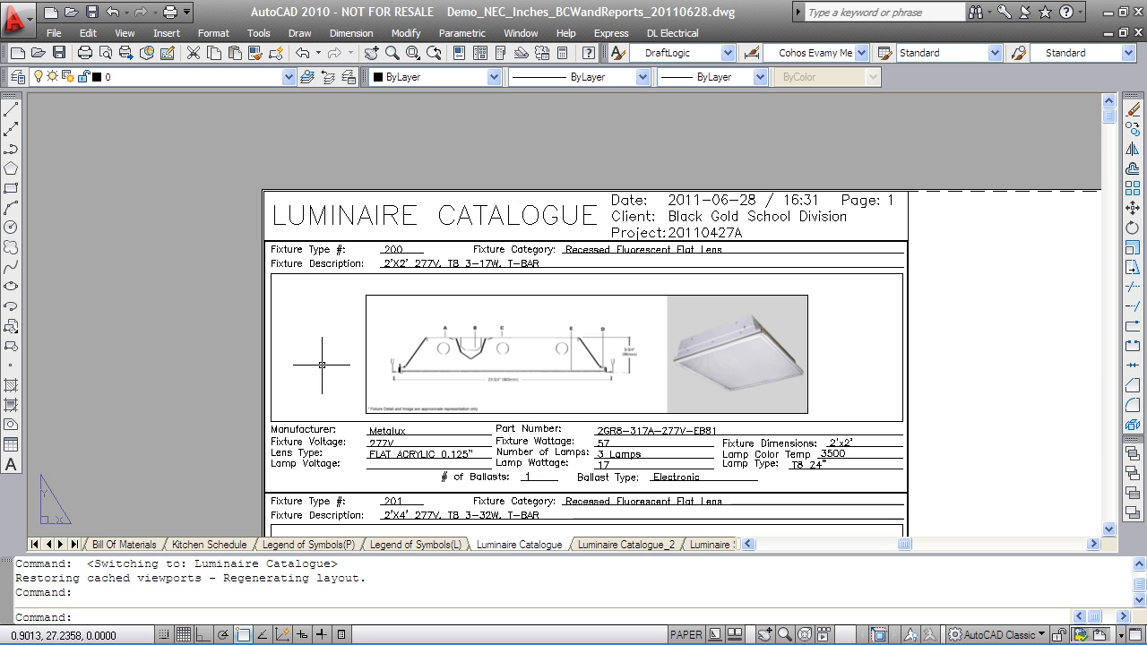
scroll(307, 238, "up", 5)
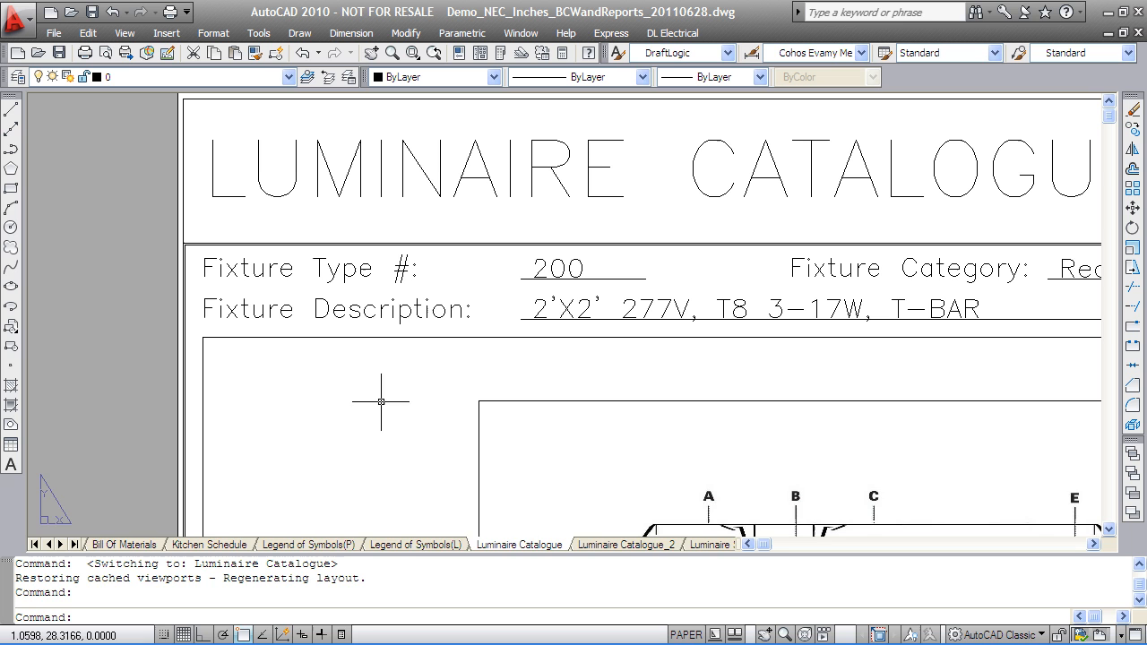
- Switch to model space and examine a hexagonal fixture type tag 201 beside the G17 luminaires
left_click(35, 545)
left_click(105, 545)
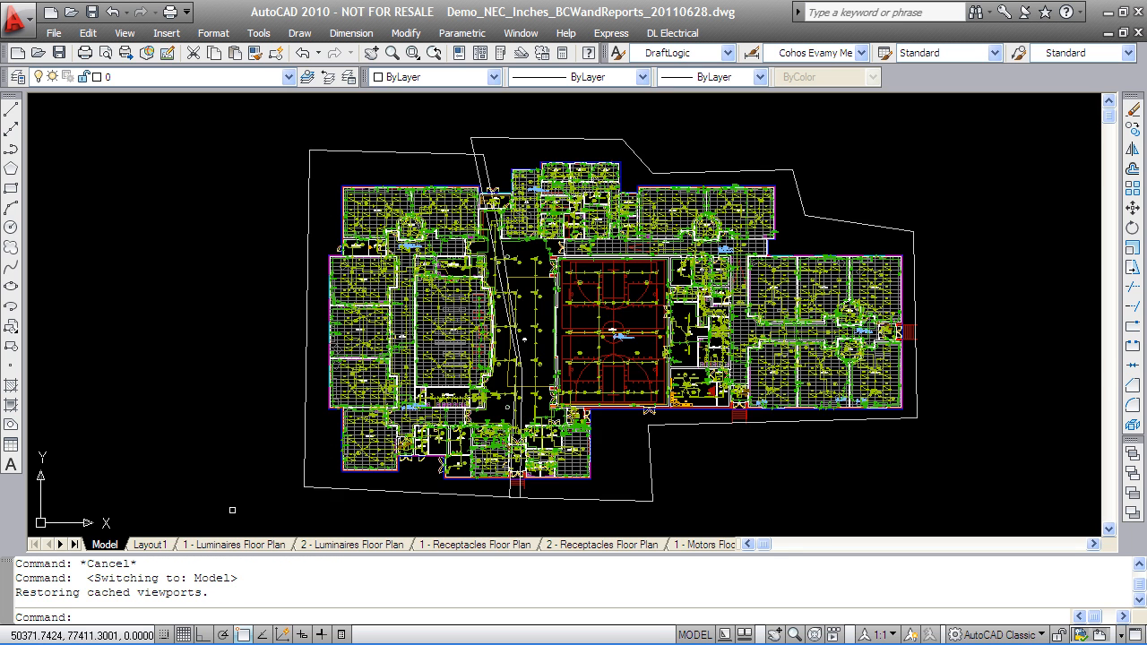
scroll(377, 391, "up", 10)
scroll(278, 375, "up", 2)
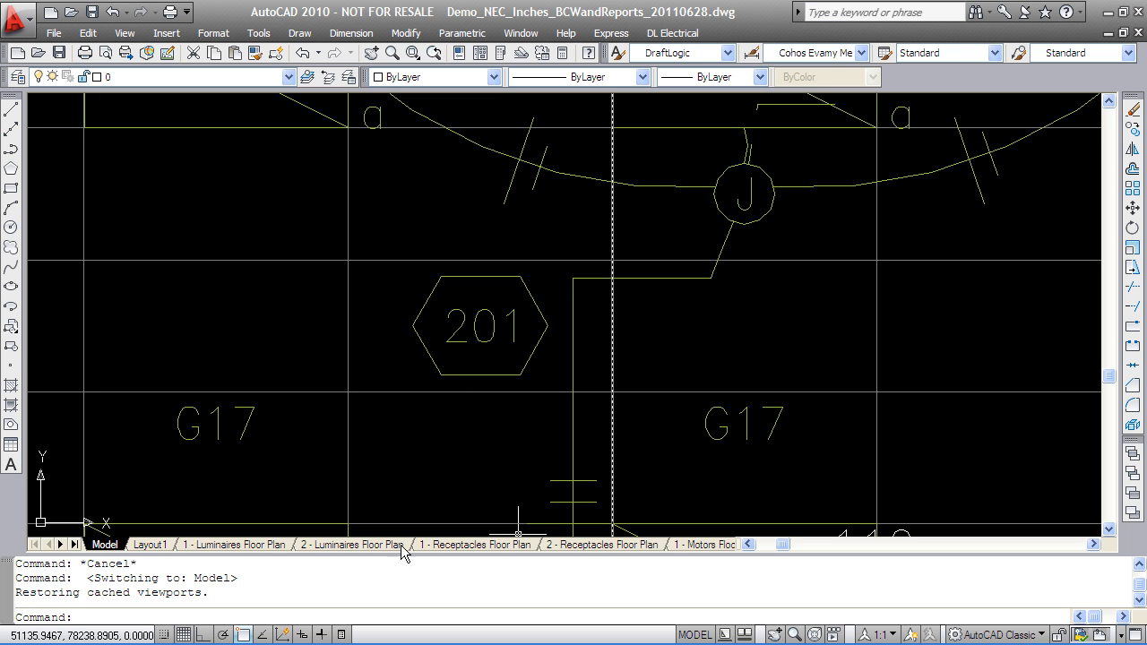
- Return to the Luminaire Catalogue layout and review the images and specifications of its fixture entries
left_click(61, 545)
left_click(61, 545)
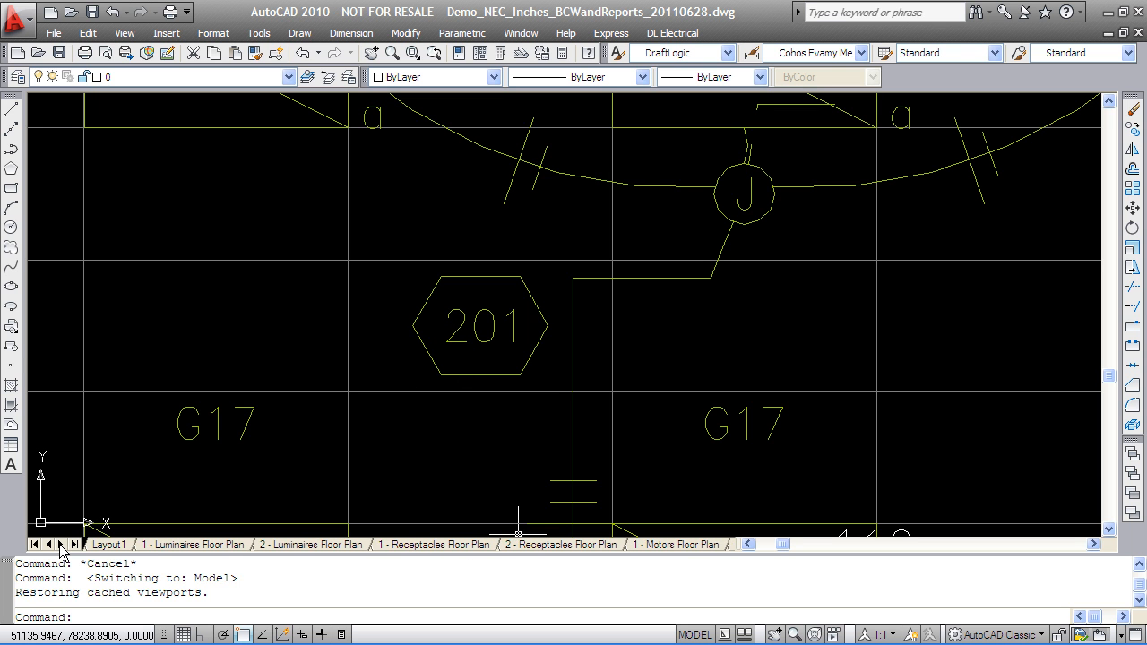
left_click(61, 545)
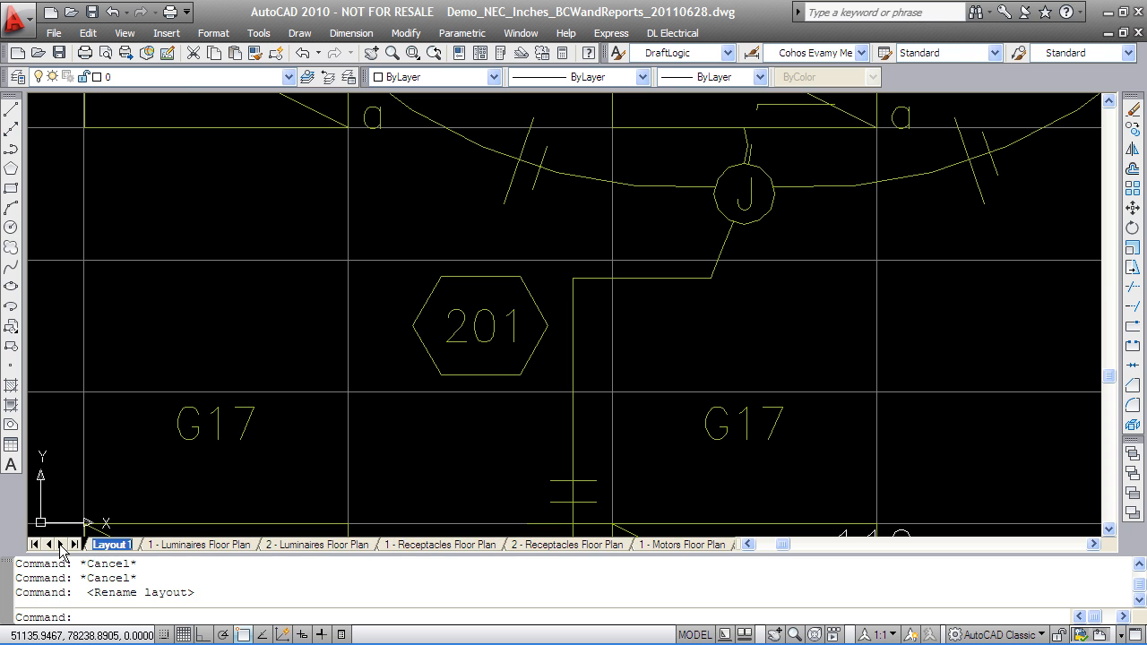
left_click(60, 545)
double_click(60, 545)
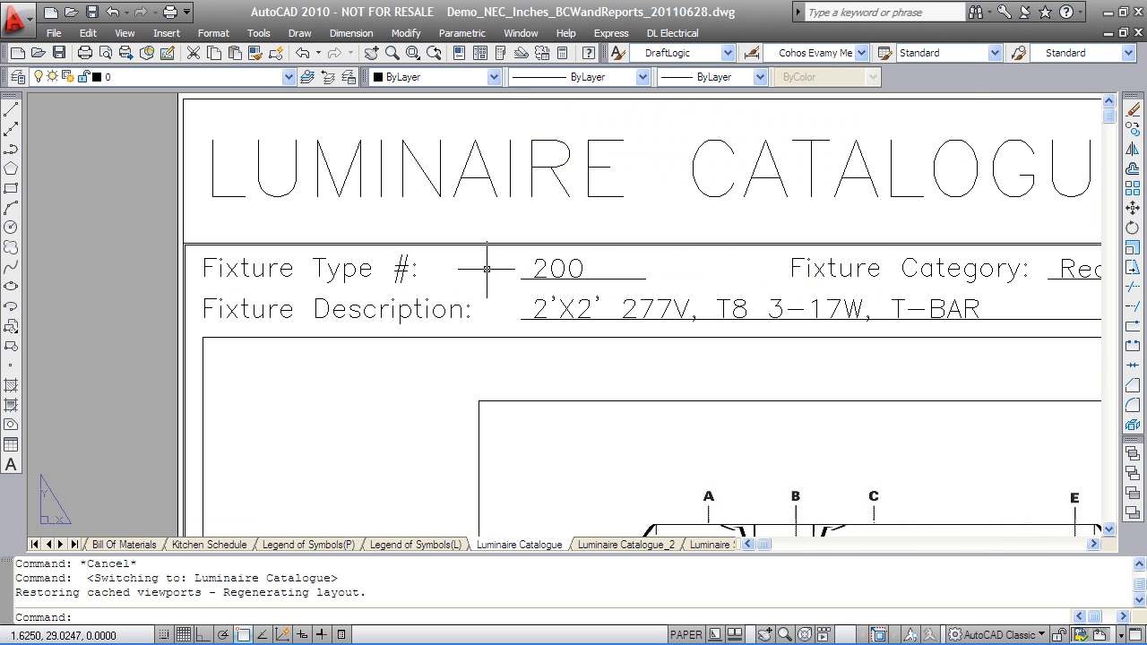
scroll(487, 300, "down", 3)
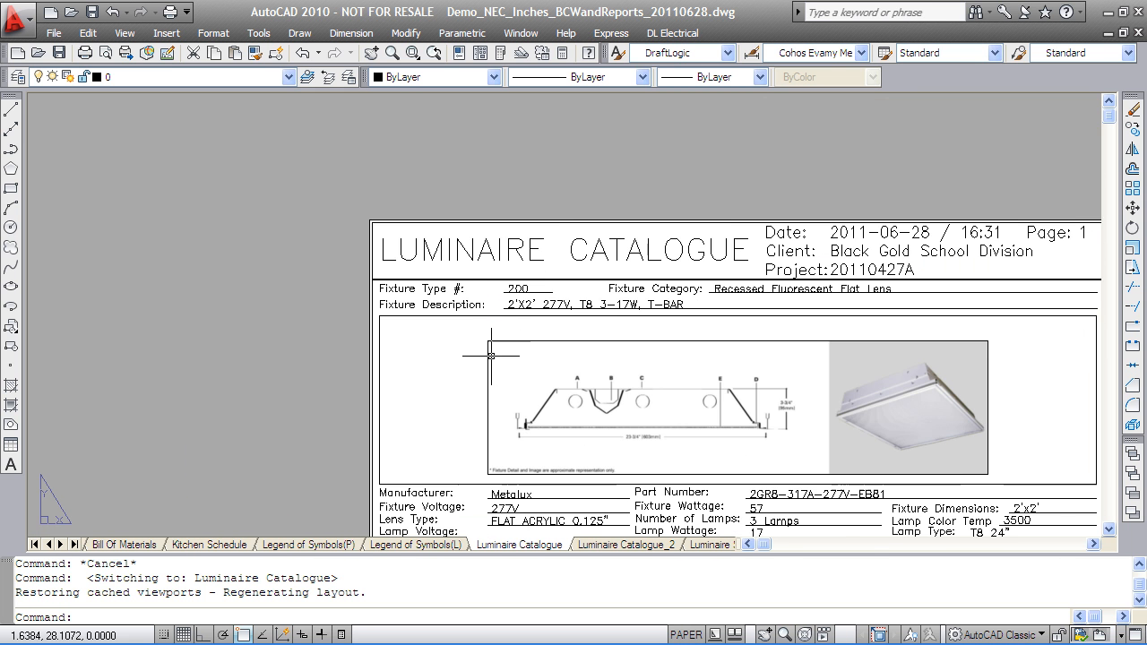
middle_click_drag(460, 303, 339, 177)
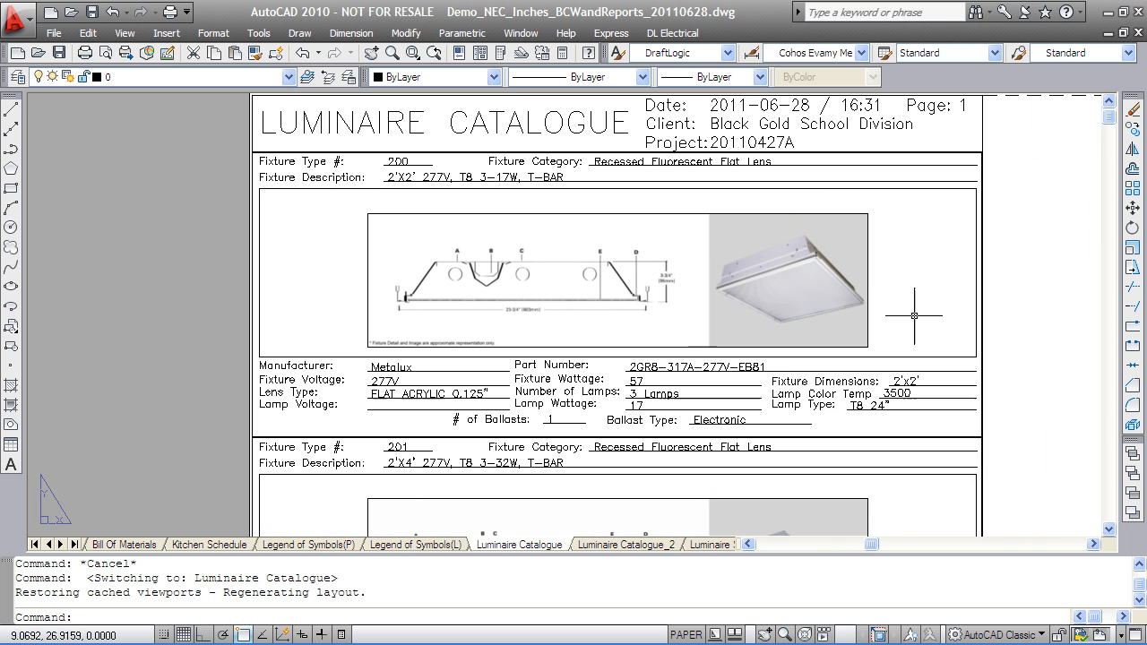
scroll(929, 285, "down", 3)
middle_click_drag(920, 302, 627, 215)
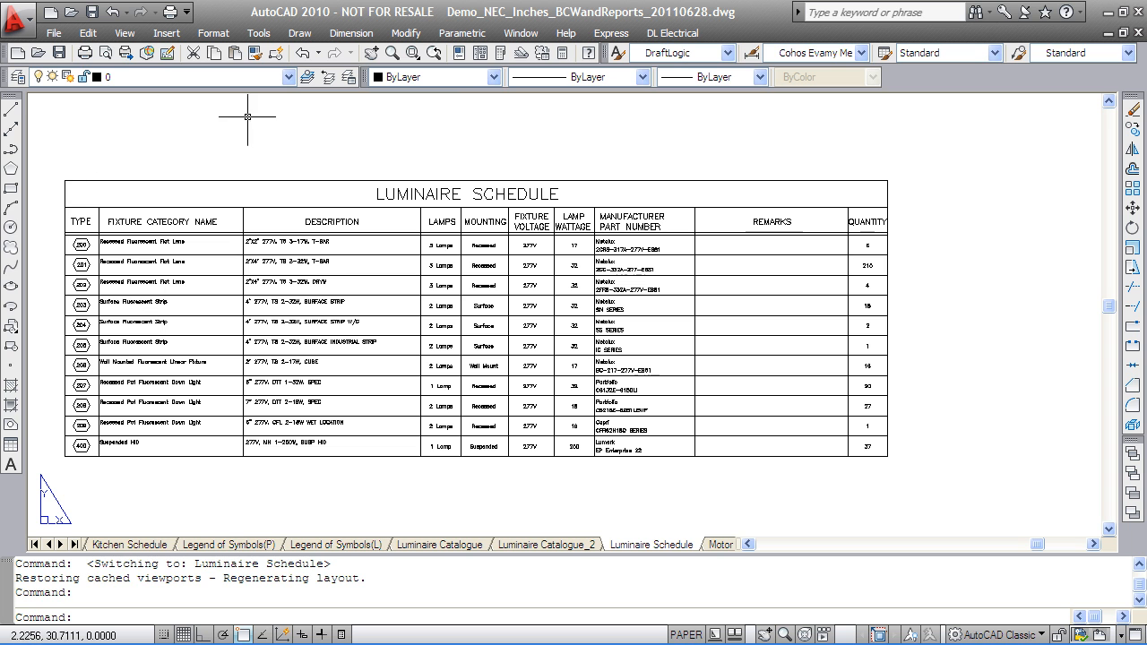
- Zoom to a window on the Luminaire Schedule and read its columns from fixture type across to quantity
left_click(413, 53)
left_click(58, 172)
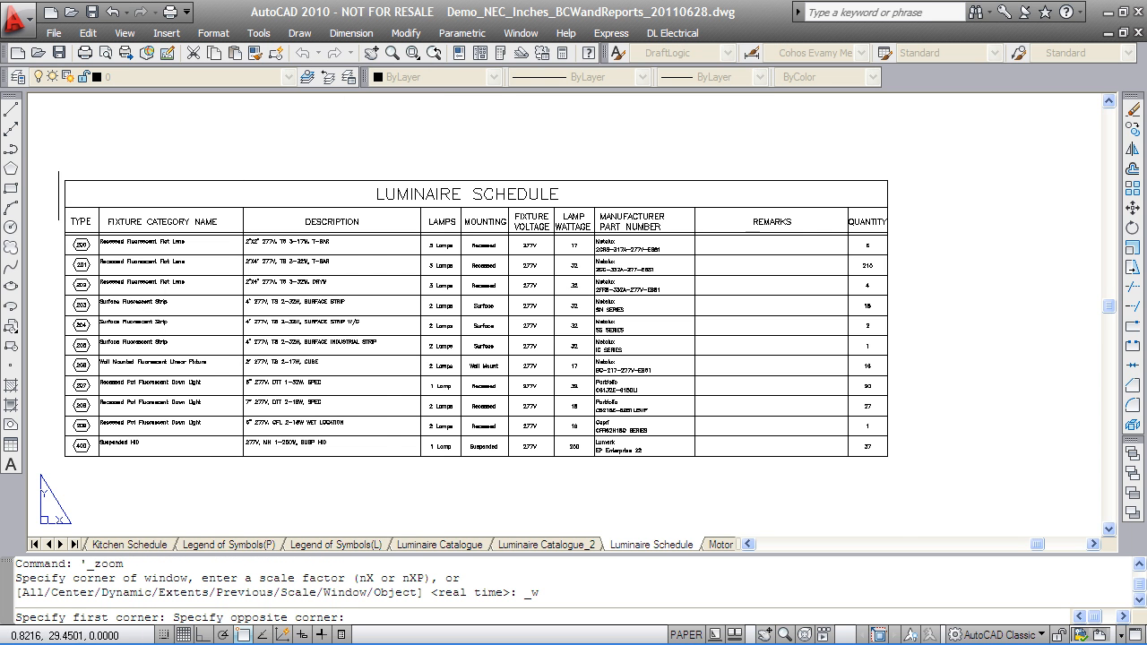
left_click(587, 352)
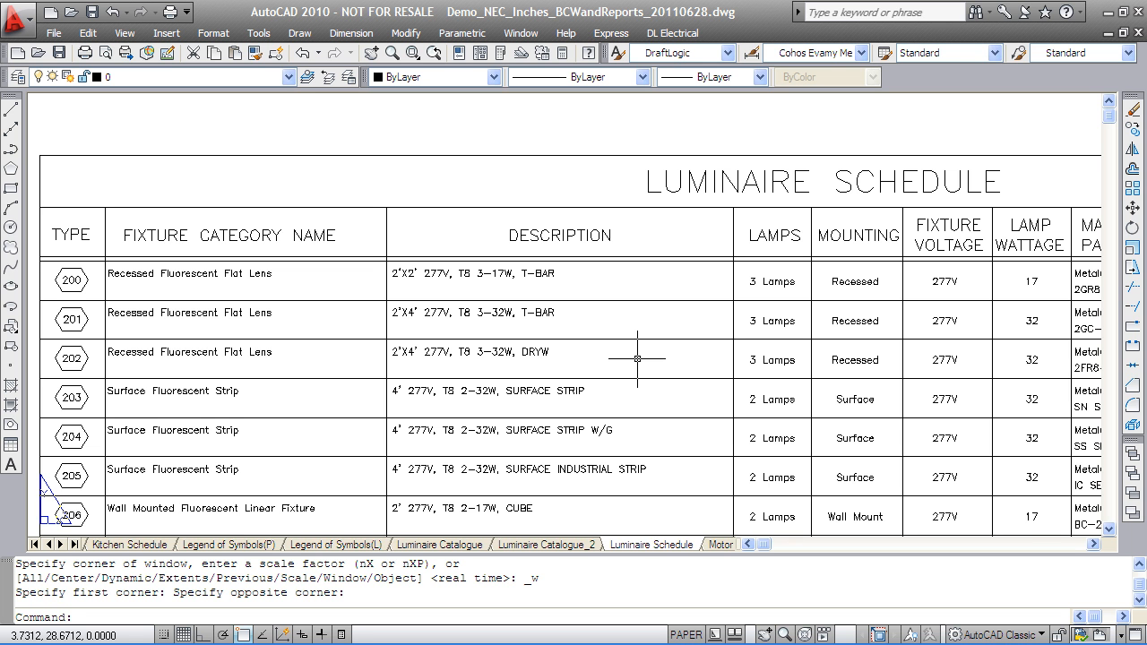
middle_click_drag(637, 360, 362, 285)
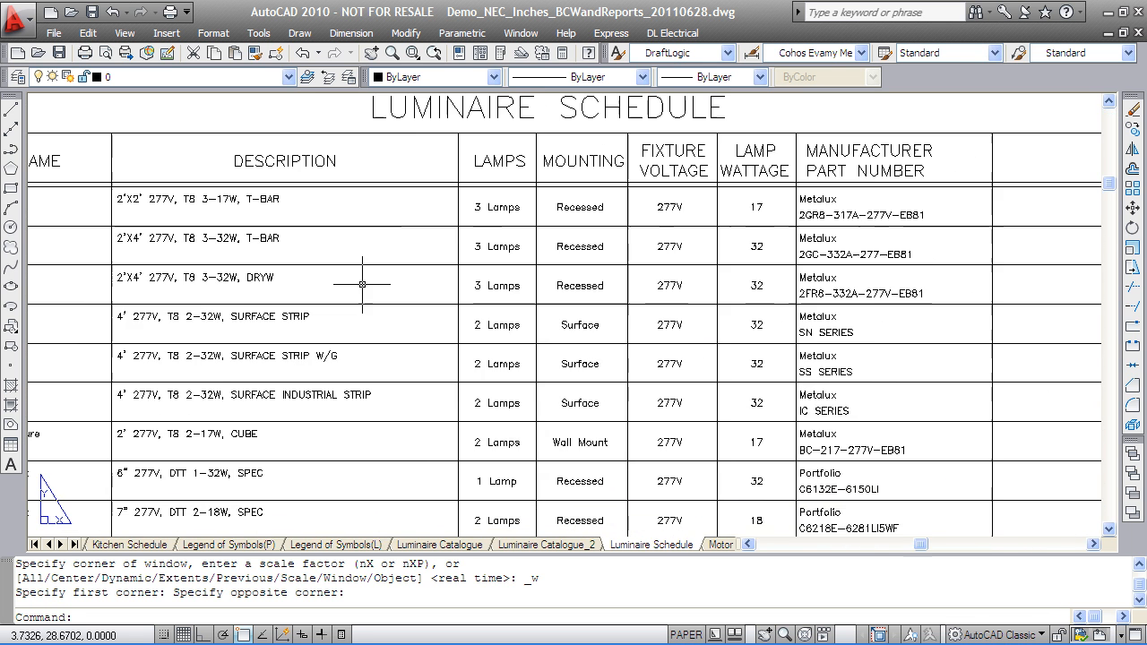
middle_click_drag(669, 325, 410, 340)
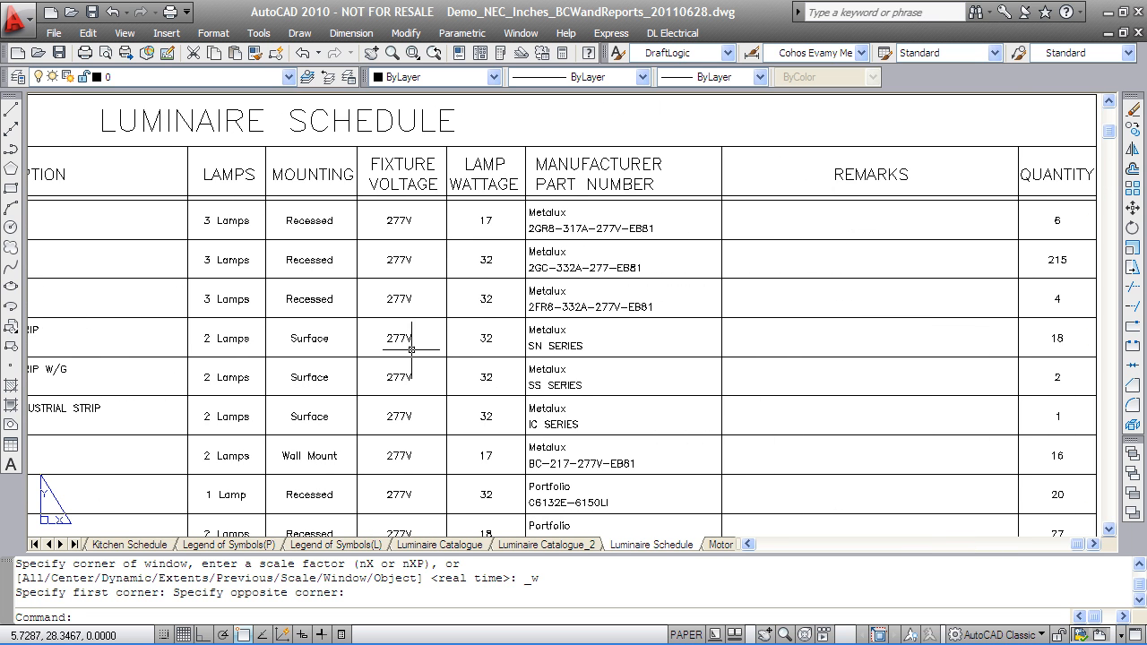
middle_click_drag(639, 360, 426, 351)
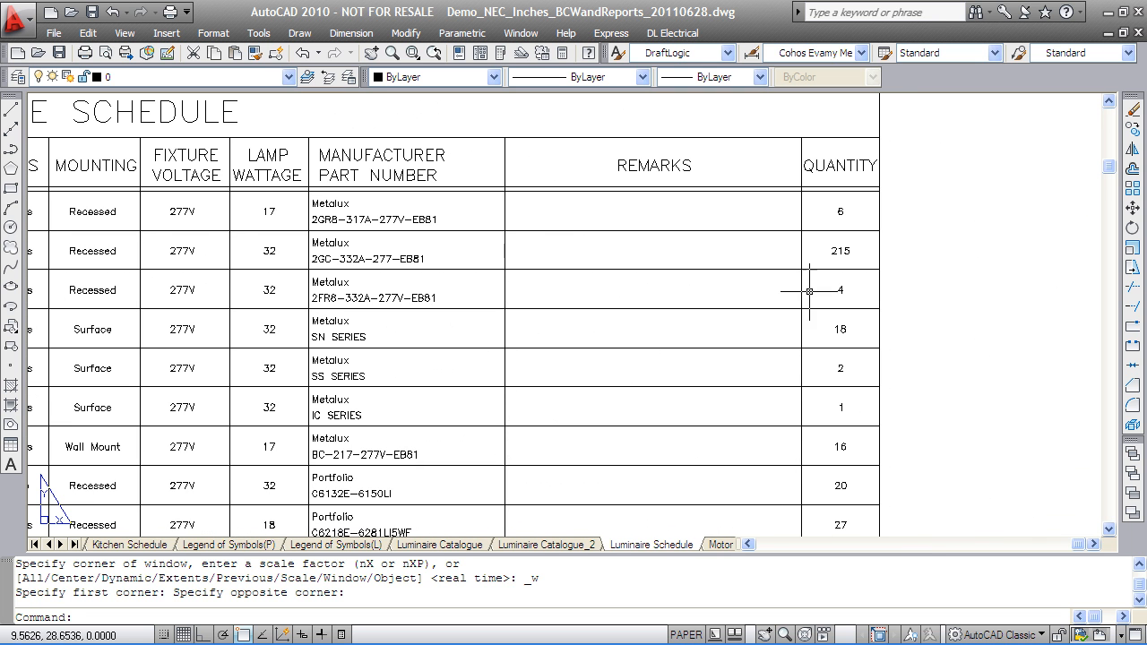
middle_click_drag(744, 450, 733, 357)
- Open the Motor Schedule layout and read the motor and heater rows from designation across to remarks
left_click(719, 545)
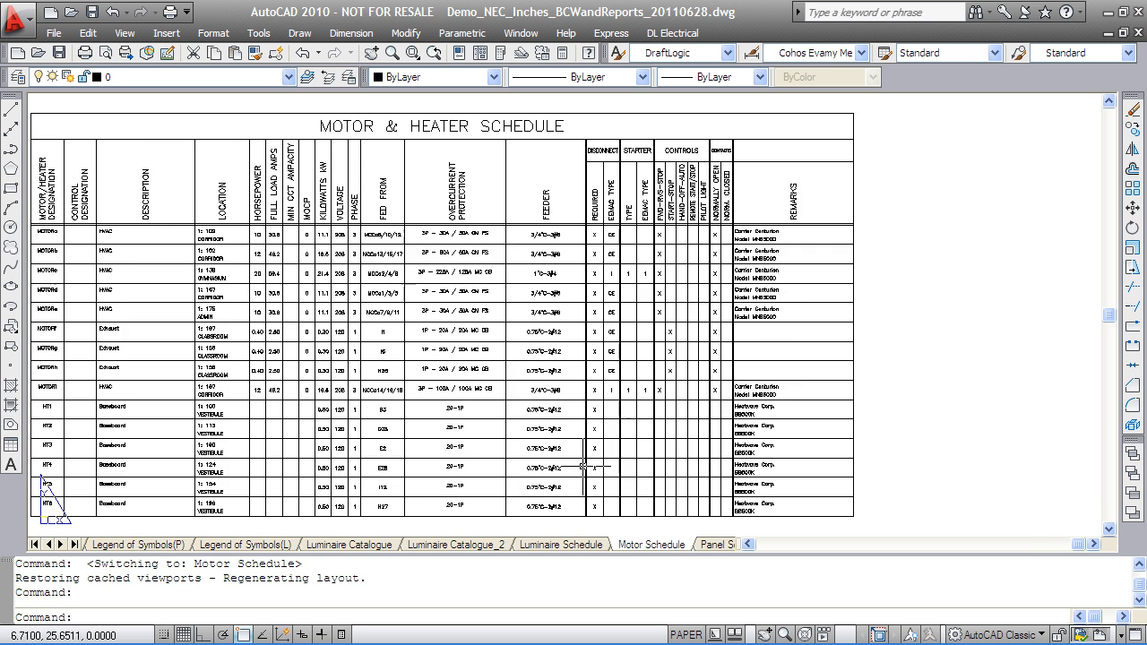
middle_click_drag(257, 393, 313, 394)
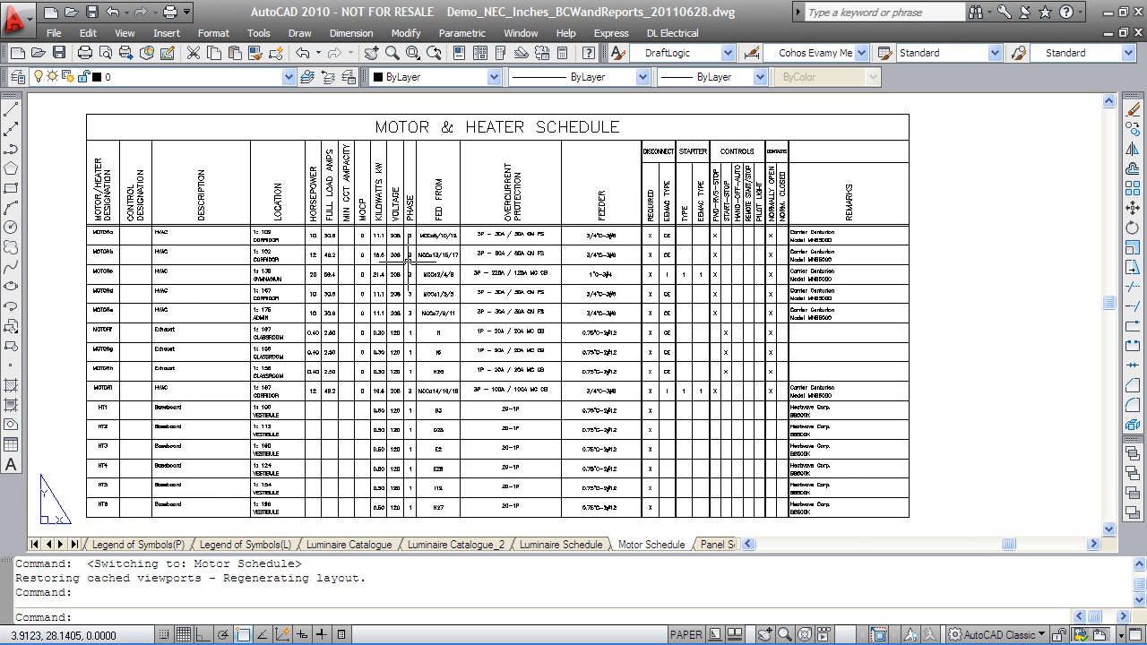
scroll(394, 235, "up", 3)
scroll(364, 286, "down", 4)
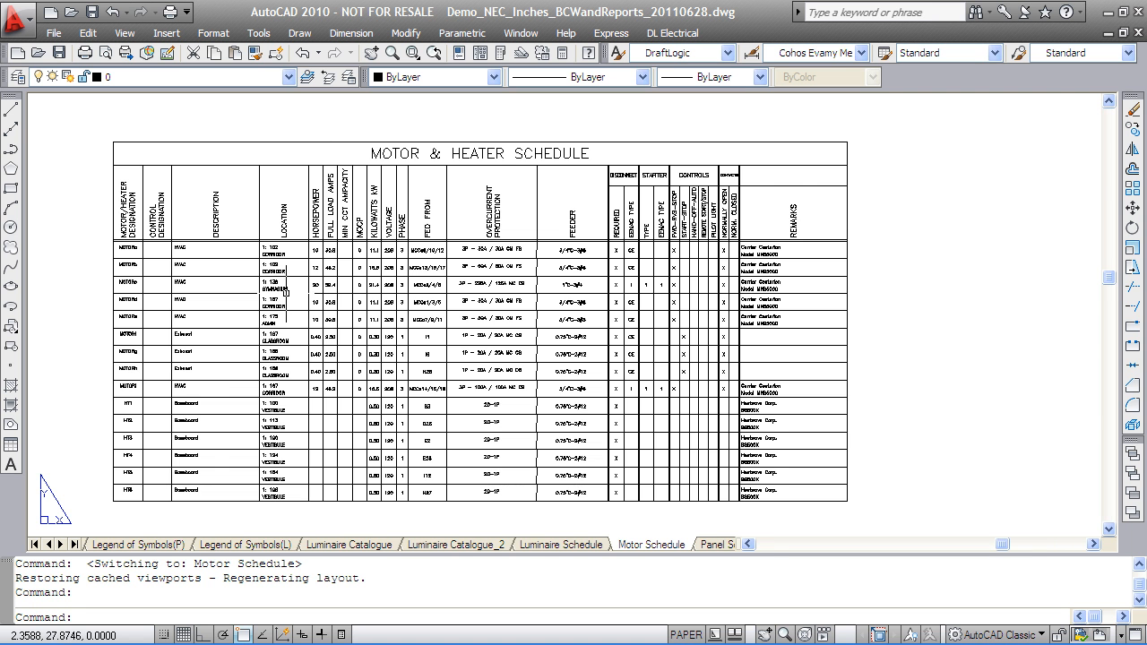
scroll(175, 234, "up", 5)
middle_click_drag(238, 303, 255, 411)
middle_click_drag(823, 481, 463, 390)
middle_click_drag(767, 418, 352, 405)
middle_click_drag(672, 427, 312, 410)
scroll(623, 435, "down", 2)
scroll(624, 434, "down", 5)
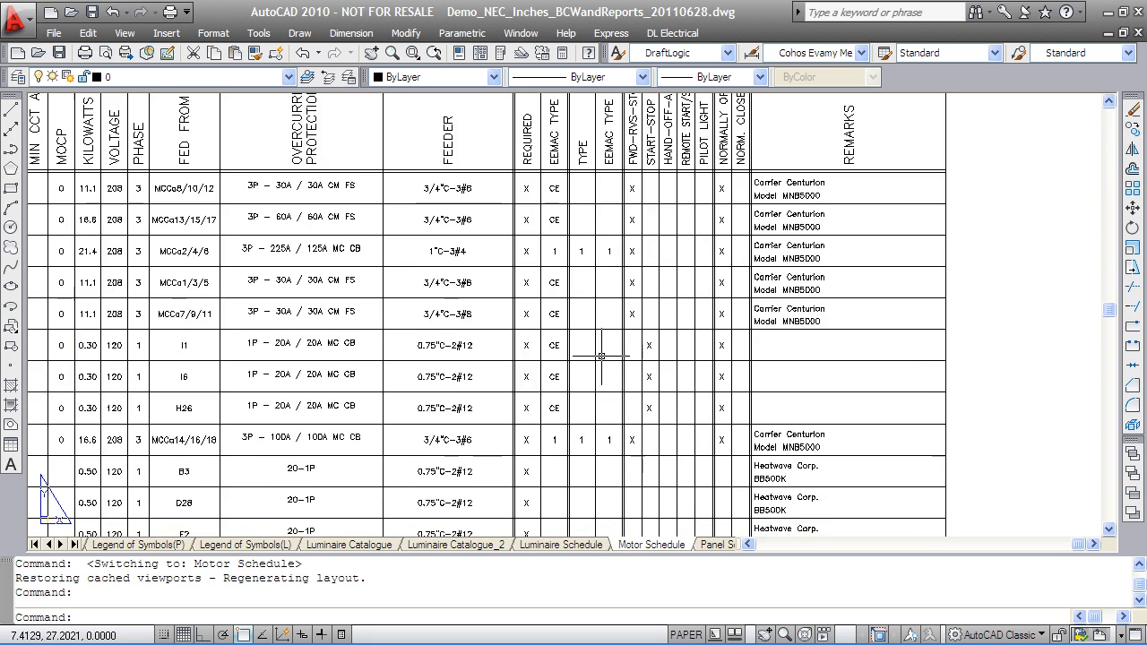
- Review the three Panel Schedule layouts and the portrait and landscape Single Line Diagram layouts
left_click(718, 544)
left_click(707, 545)
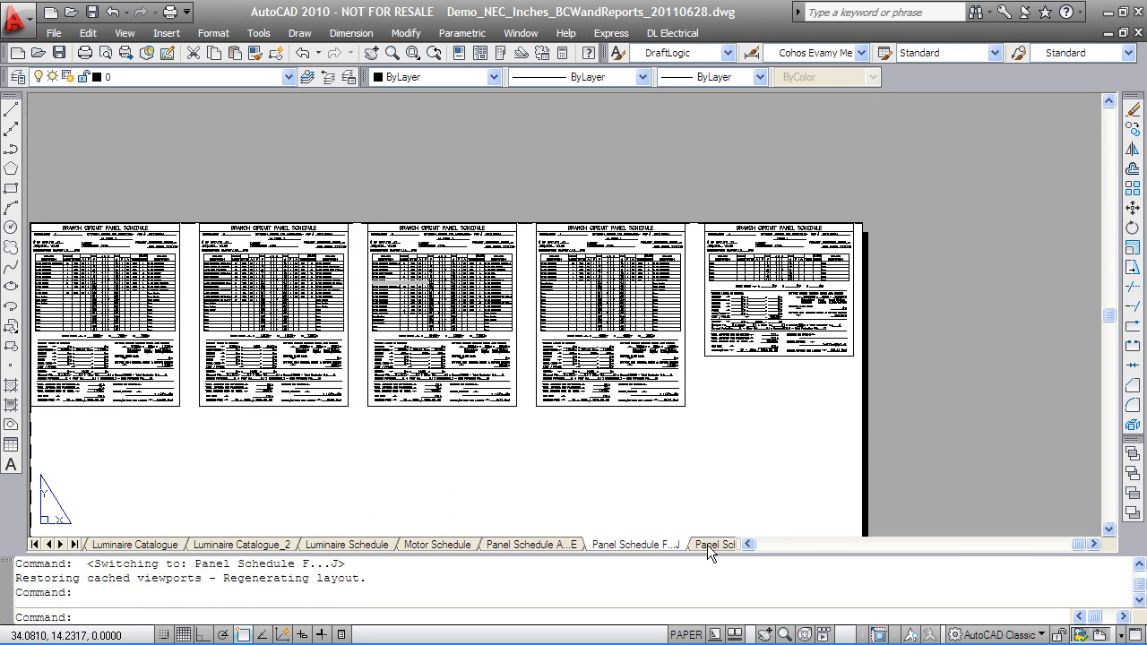
left_click(707, 545)
left_click(732, 545)
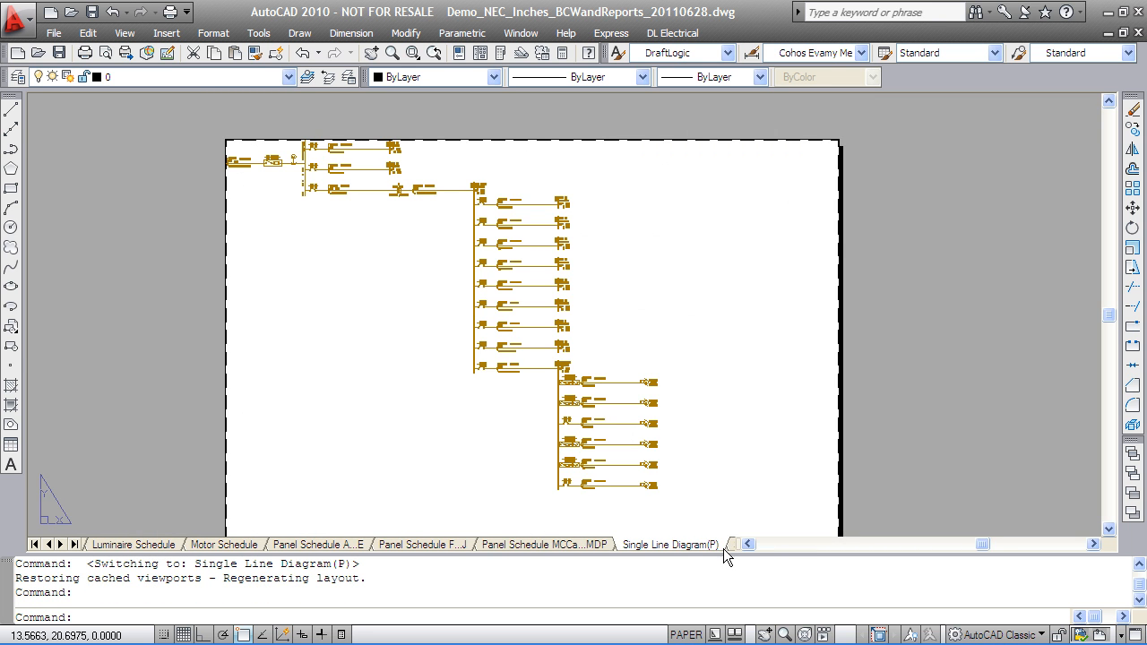
left_click(727, 546)
- Open the Watts Per ft2 Report layout and read the lighting wattage per square foot for each room
left_click(723, 545)
middle_click_drag(443, 301, 507, 592)
scroll(506, 592, "down", 3)
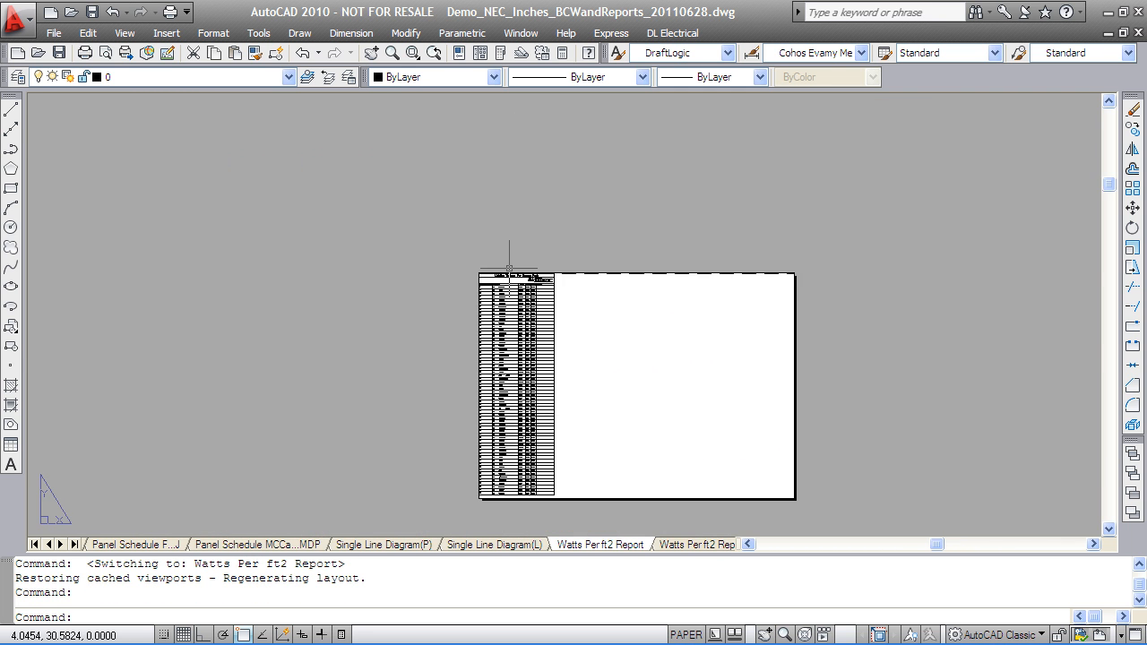
scroll(512, 257, "up", 5)
middle_click_drag(478, 259, 447, 127)
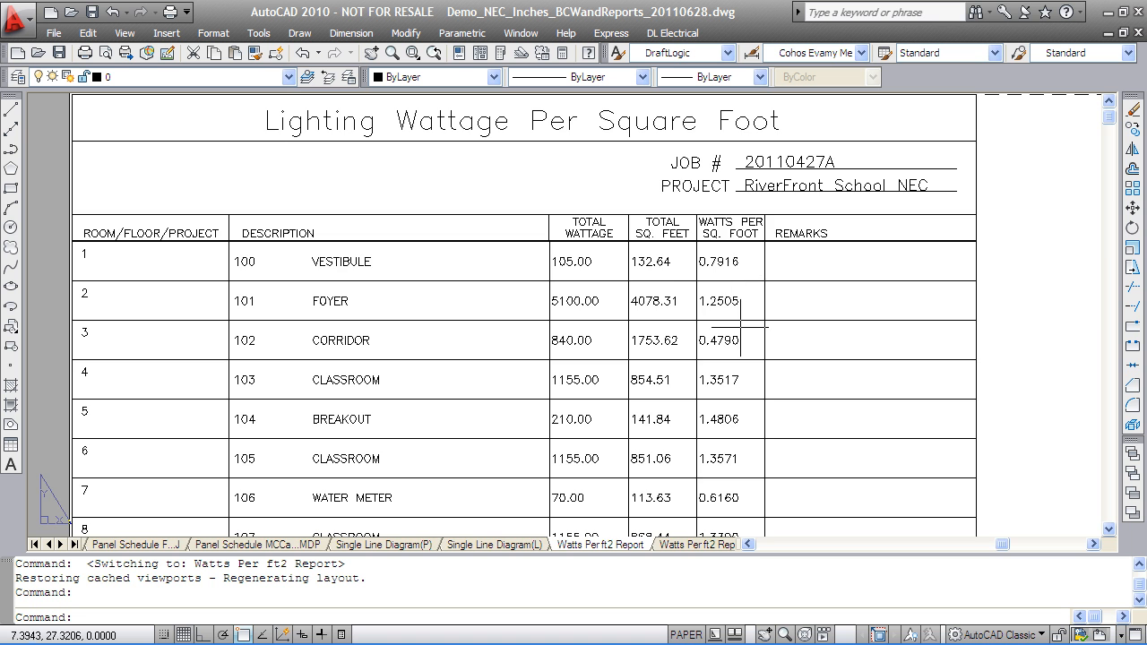
scroll(623, 367, "down", 5)
middle_click_drag(621, 368, 549, 162)
- Open the next Watts Per ft2 Report layout and look over its contents
left_click(683, 545)
middle_click_drag(580, 497, 613, 392)
scroll(384, 474, "up", 4)
scroll(383, 472, "down", 2)
middle_click_drag(388, 468, 484, 472)
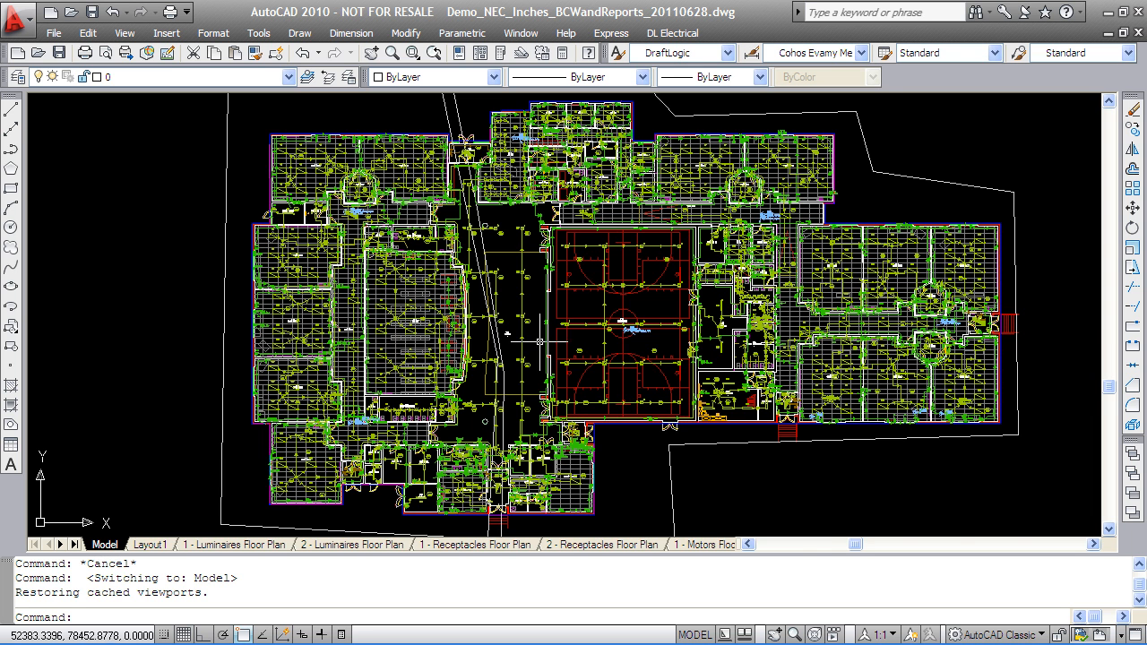
- Return to the model and examine the wiring and floor receptacles between the library and foyer
scroll(473, 363, "up", 10)
scroll(437, 316, "up", 3)
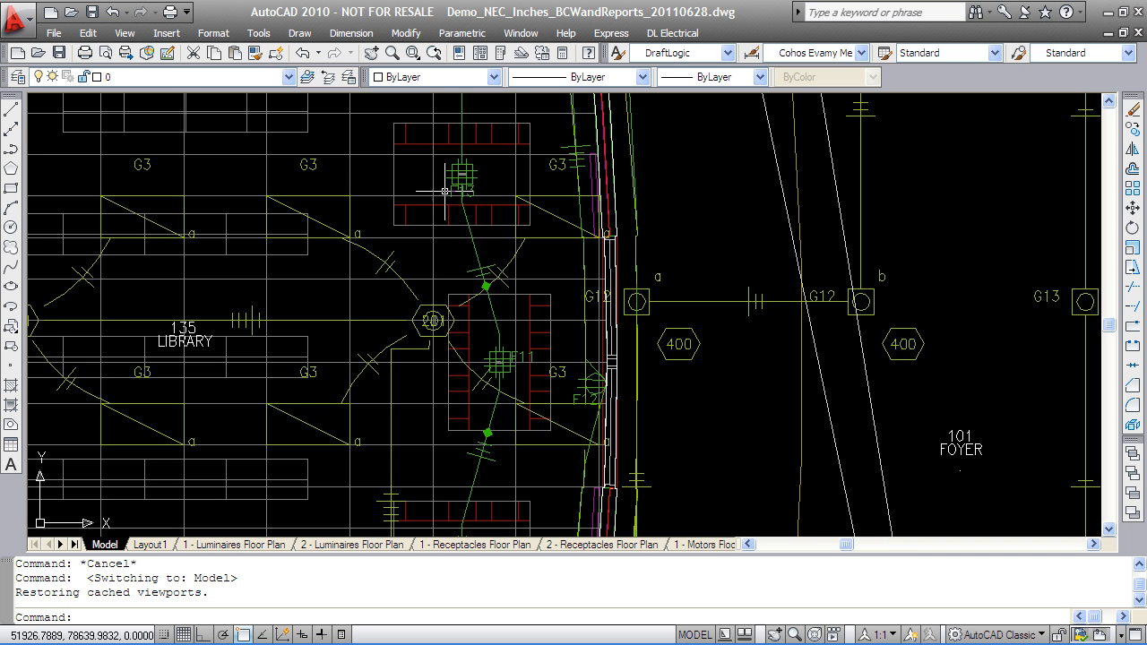
- Start the Annotation Organizer with a buffer distance of 1.5, attributes height of 6 and attributes spacing of 1.5
middle_click_drag(338, 267, 511, 302)
scroll(296, 318, "down", 3)
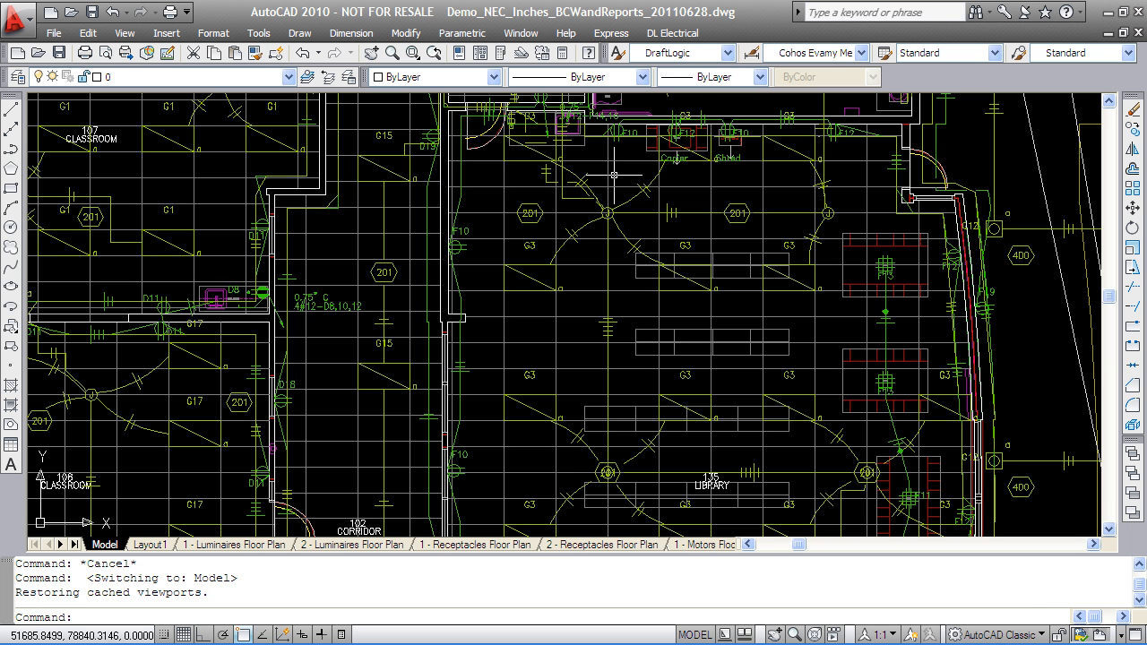
left_click(499, 52)
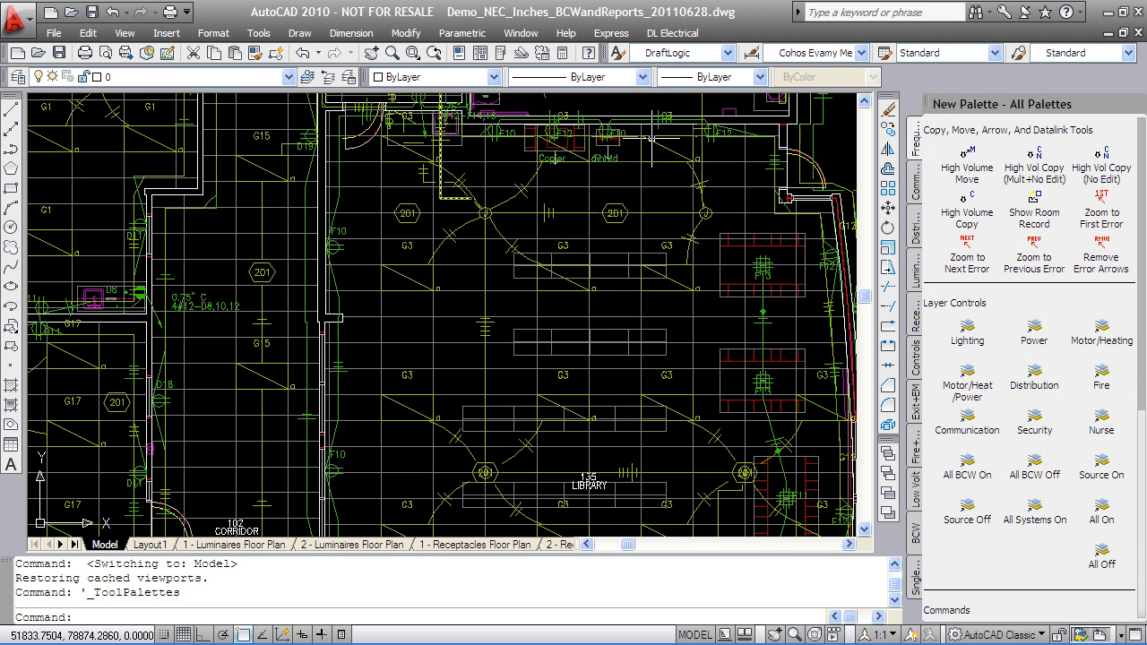
left_click(916, 184)
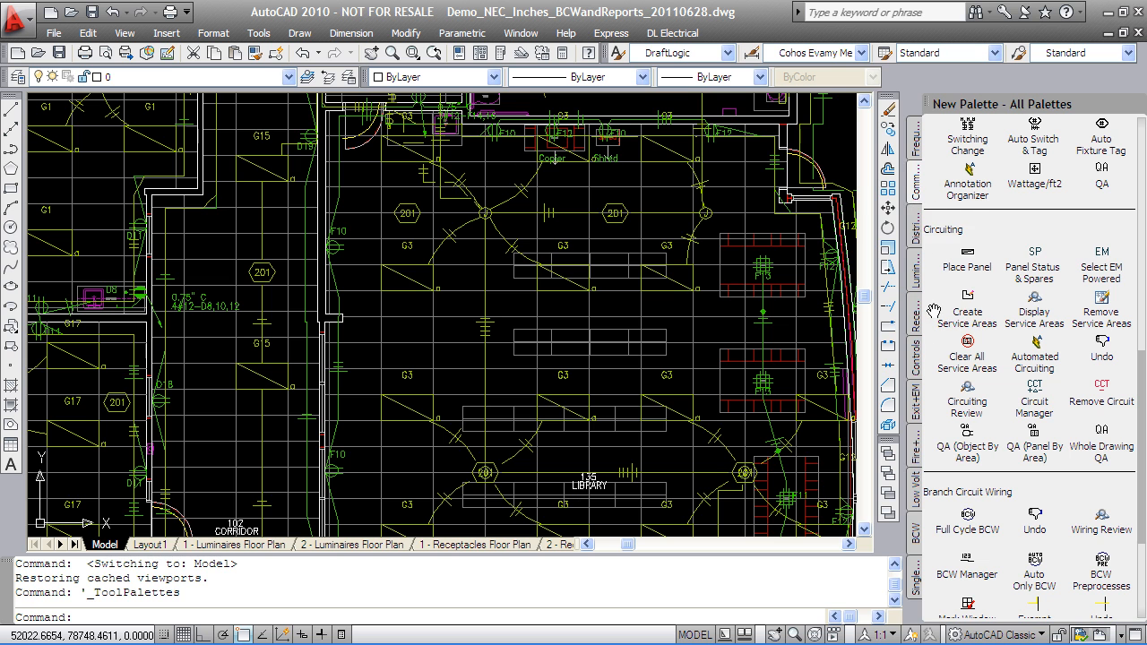
left_click(974, 172)
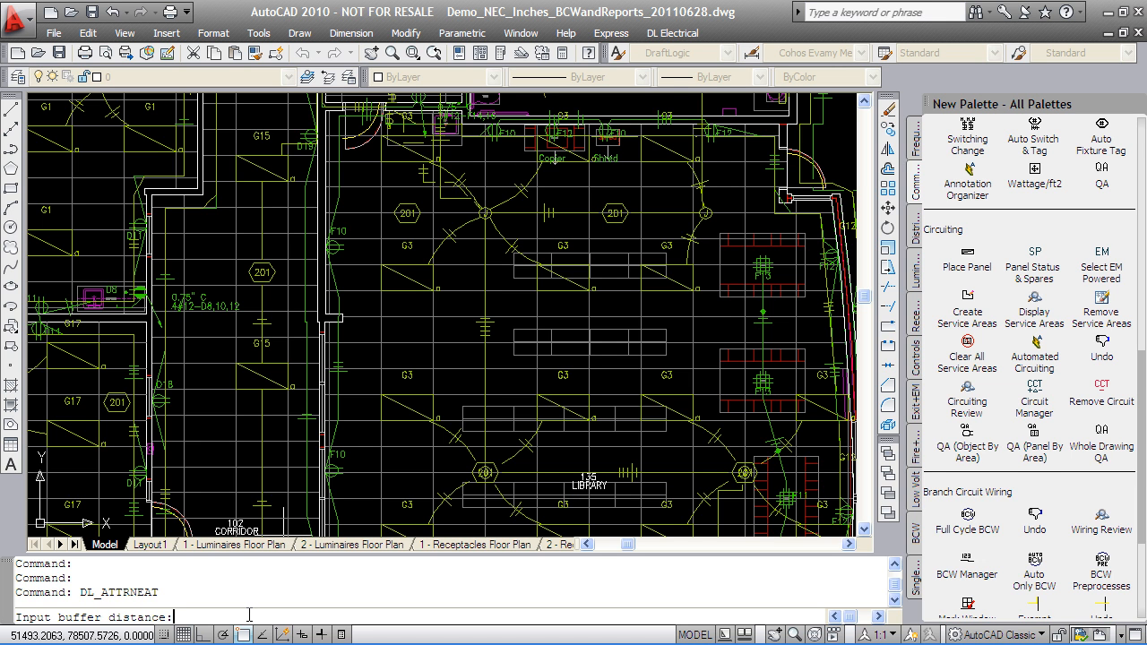
type(".5")
key("Return")
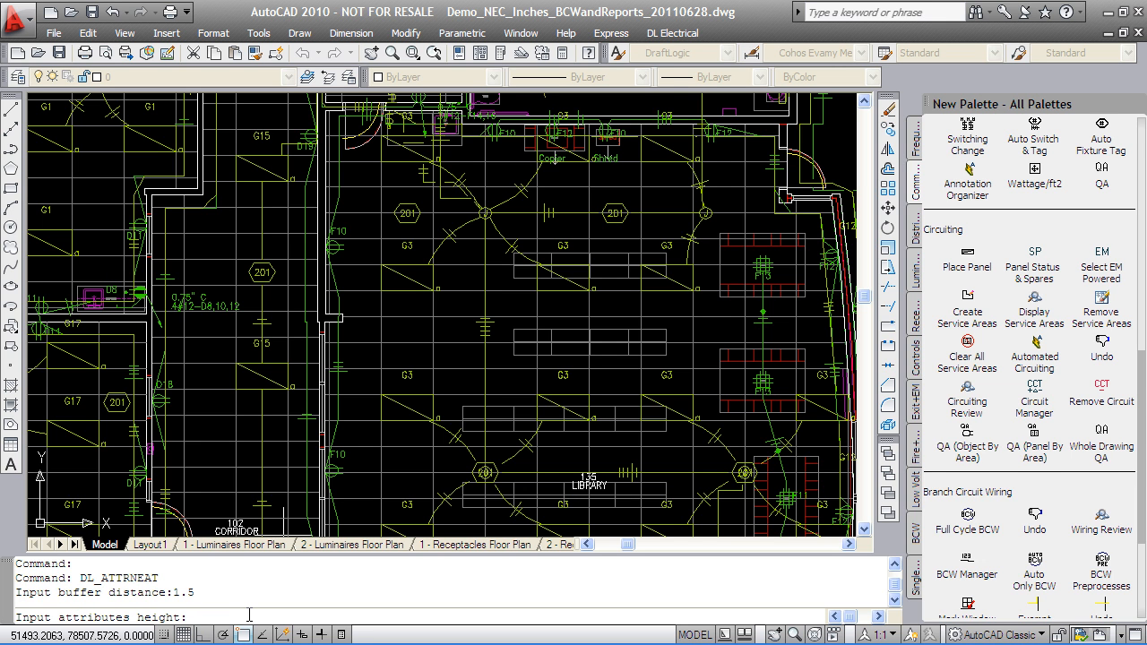
type("6")
key("Return")
type("1.5")
key("Return")
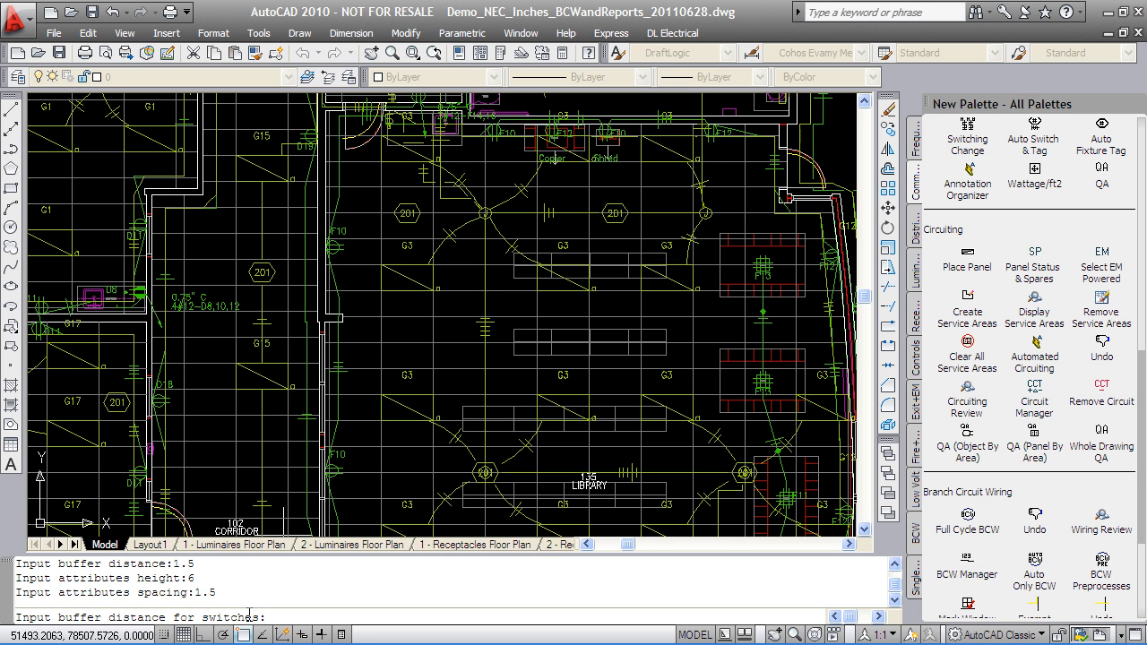
- For switches, set the buffer distance to 1, the attributes height to 6 and the attributes spacing to 1
key("Return")
type("6")
key("Return")
type("1")
key("Return")
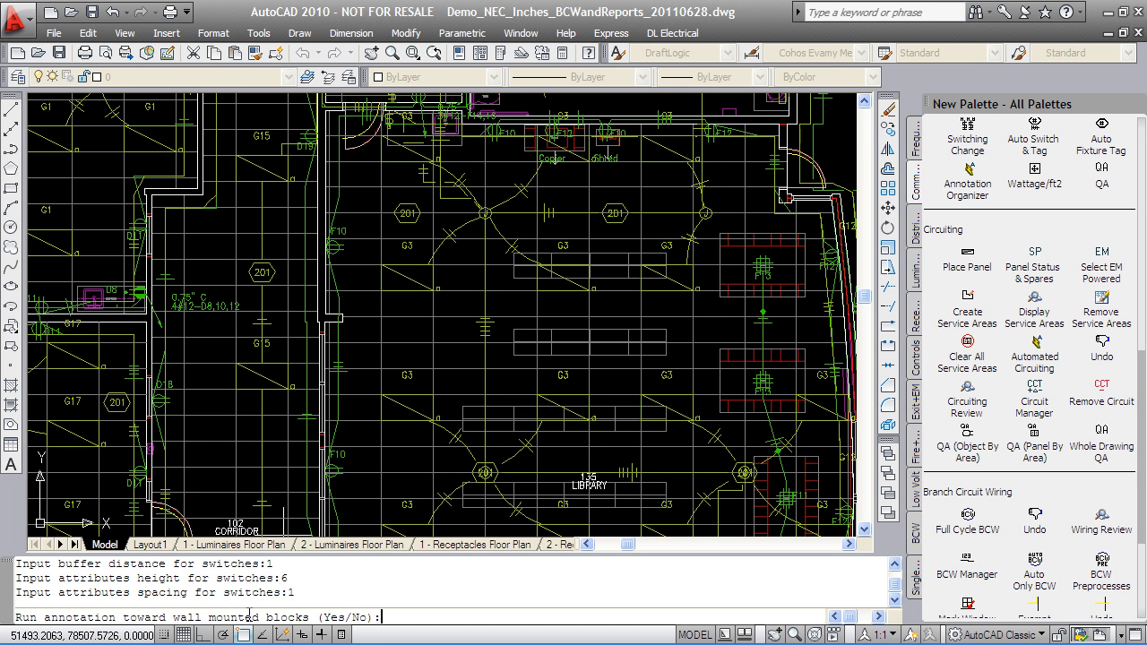
- Run annotation toward wall-mounted blocks, decline zero-angle attributes for horizontal blocks, and direct vertical text northward
type("y")
key("Return")
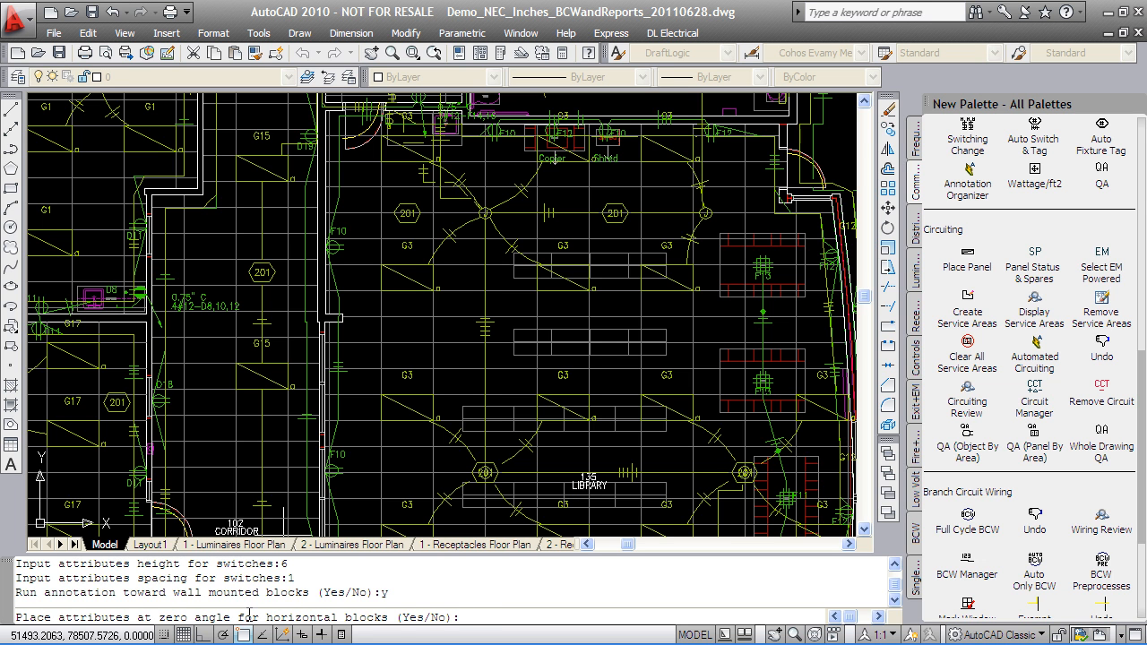
type("n")
key("Return")
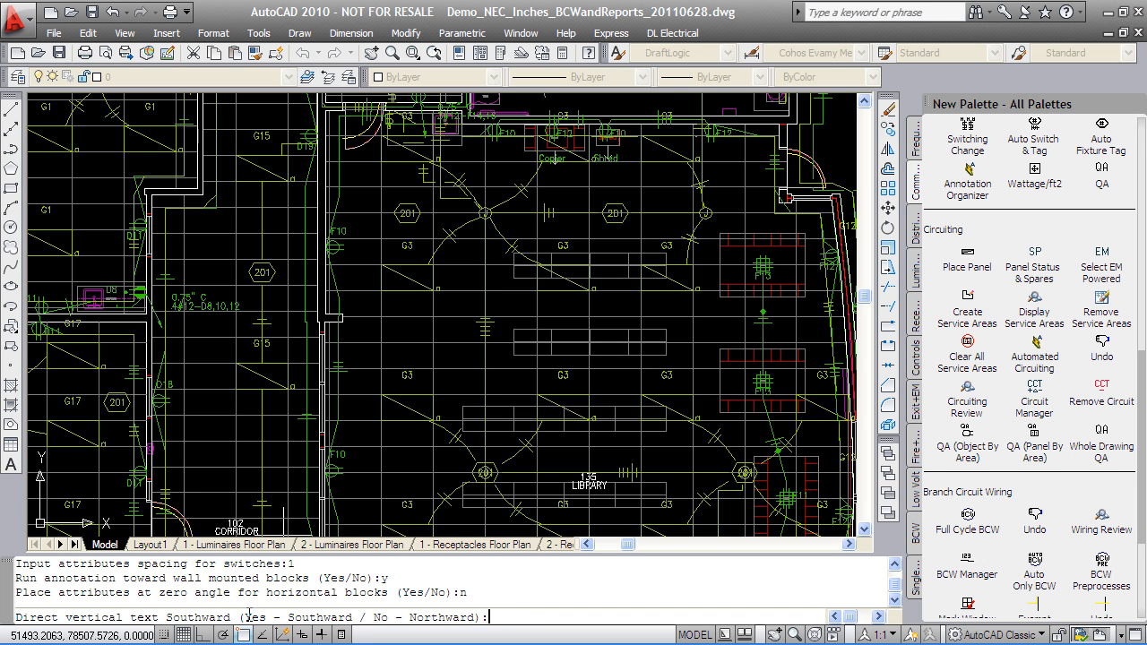
type("no")
key("Return")
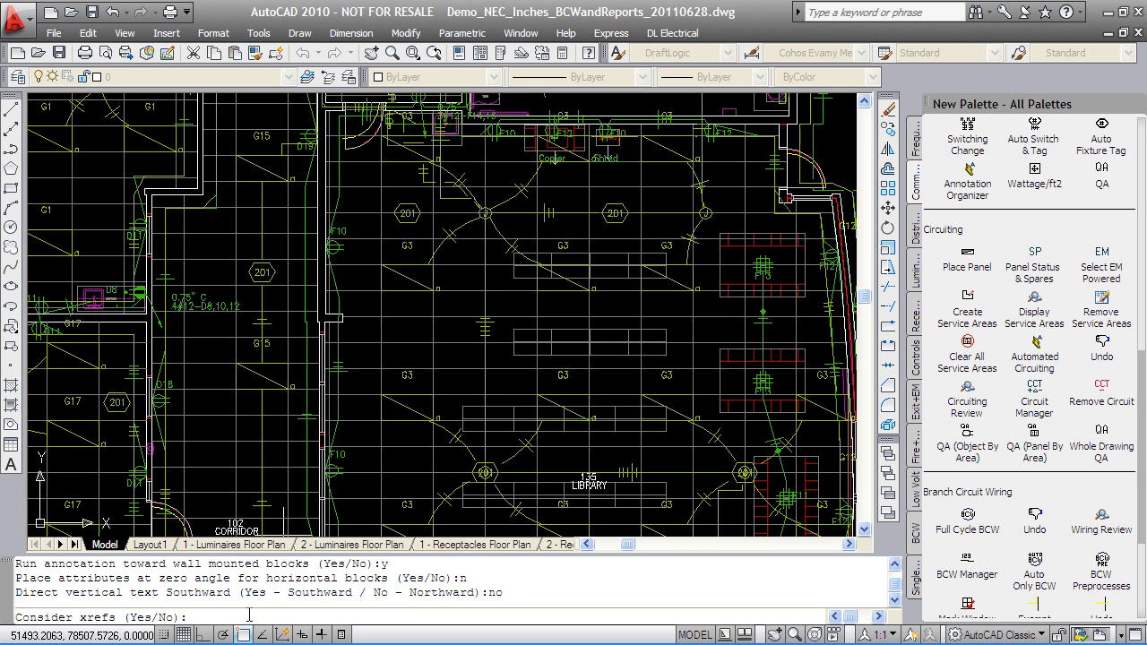
- Run the Annotation Organizer without xrefs or a selection, and not limited to Home Run blocks
type("n")
key("Return")
type("n")
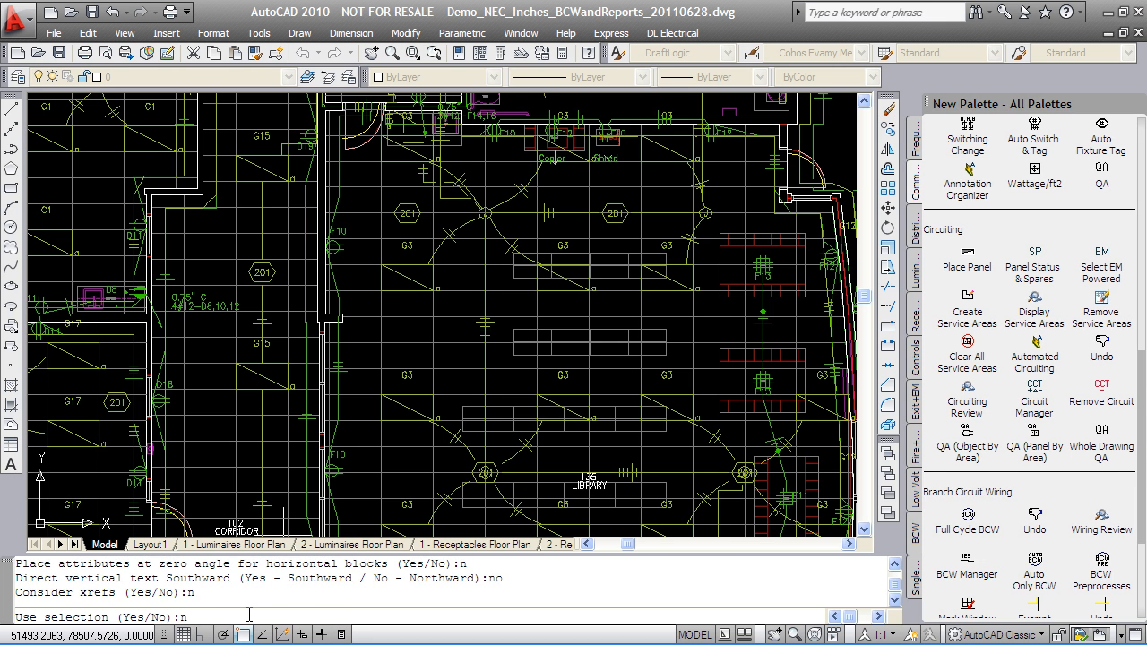
key("Return")
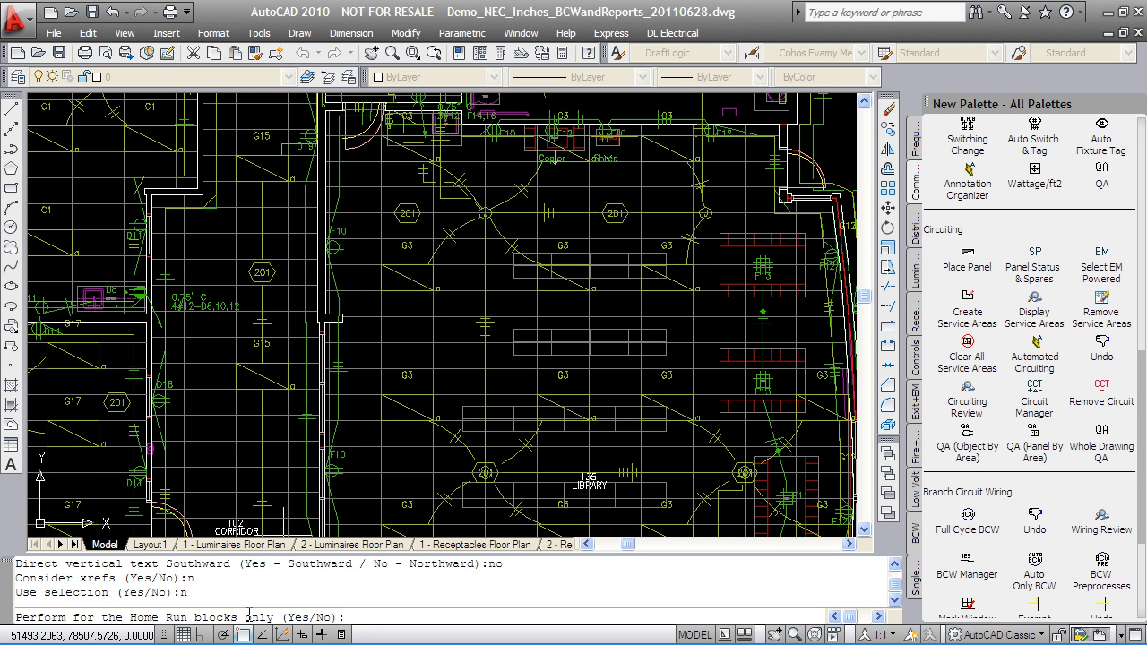
type("n")
key("Return")
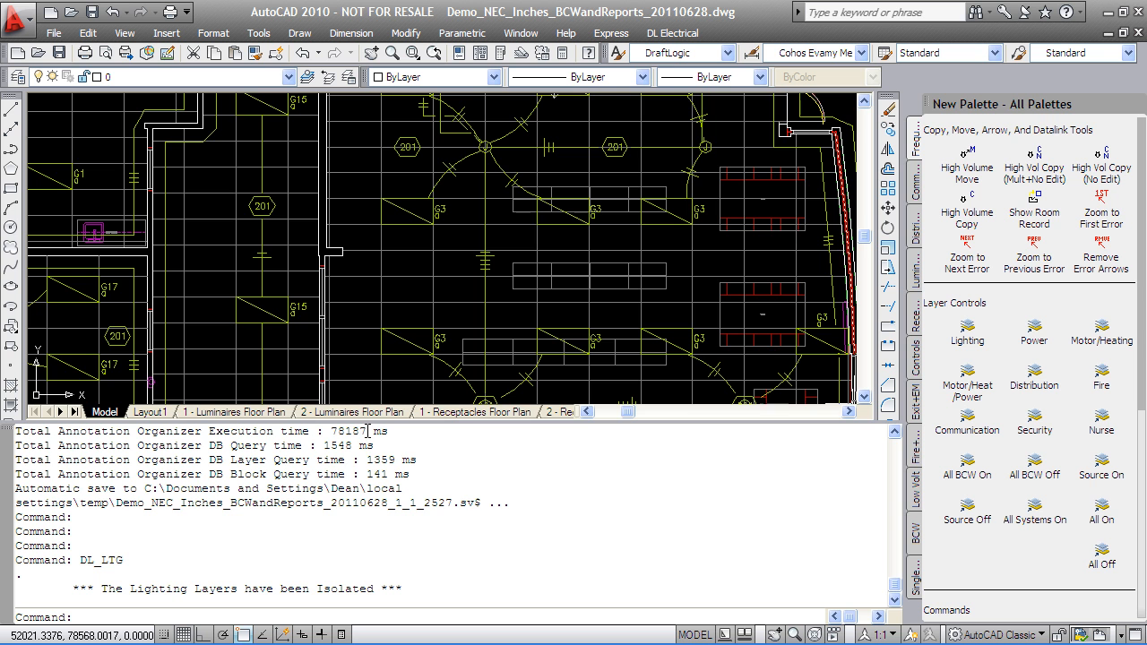
- Examine the luminaire annotations in the corridor, library and classrooms, including the attribute collision arrow in classroom 110
left_click_drag(364, 422, 364, 546)
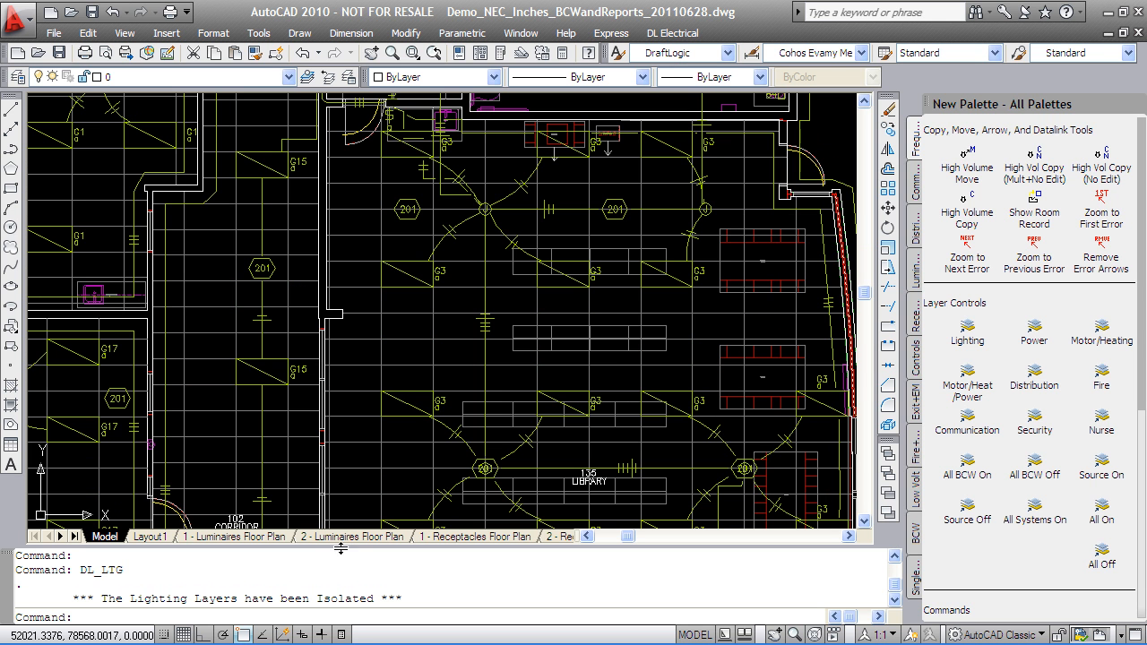
scroll(237, 377, "up", 3)
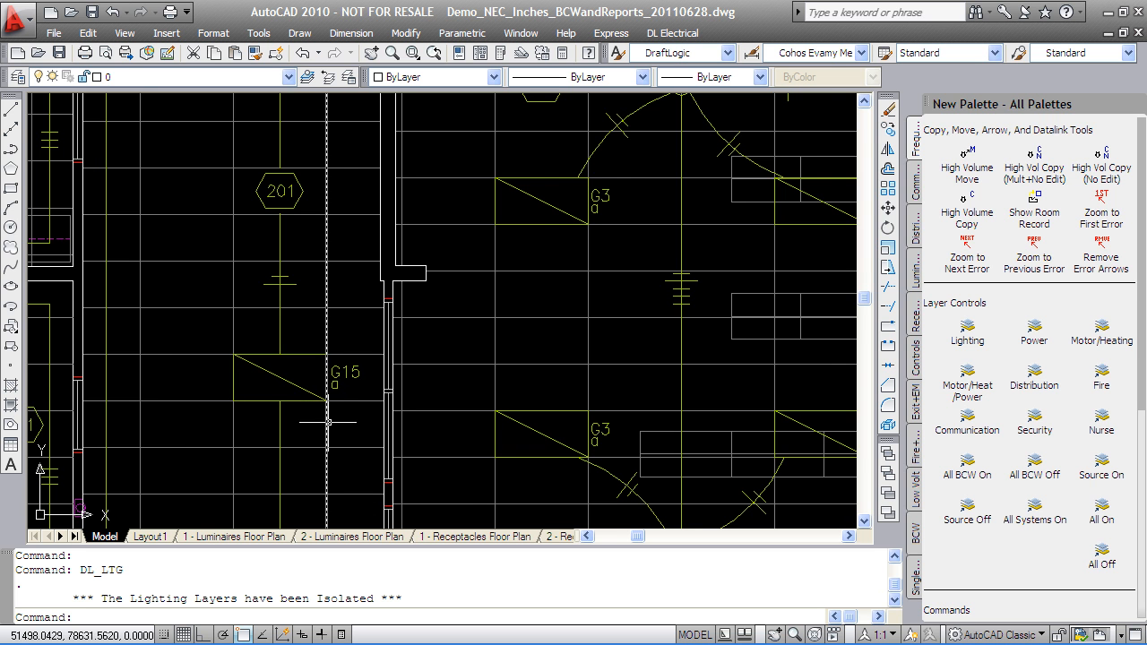
scroll(351, 416, "down", 2)
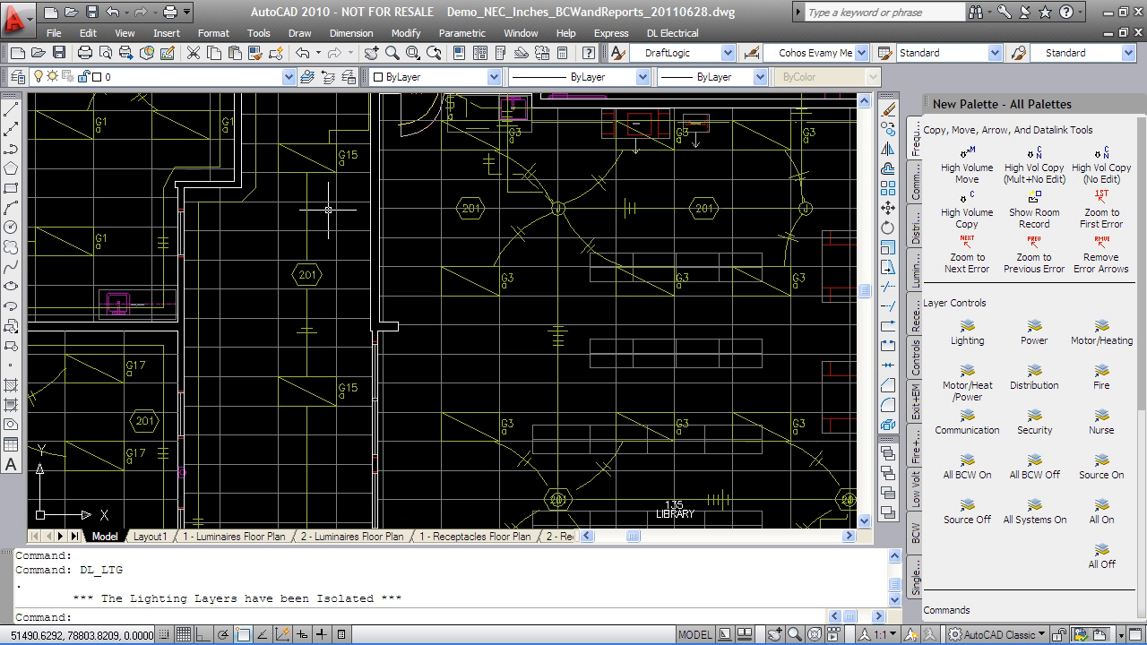
middle_click_drag(455, 228, 549, 335)
middle_click_drag(261, 260, 535, 355)
middle_click_drag(223, 418, 357, 143)
mouse_move(355, 396)
middle_mouse_down()
mouse_move(367, 391)
mouse_move(339, 233)
middle_mouse_up()
middle_click_drag(526, 429, 446, 173)
middle_click_drag(431, 408, 435, 279)
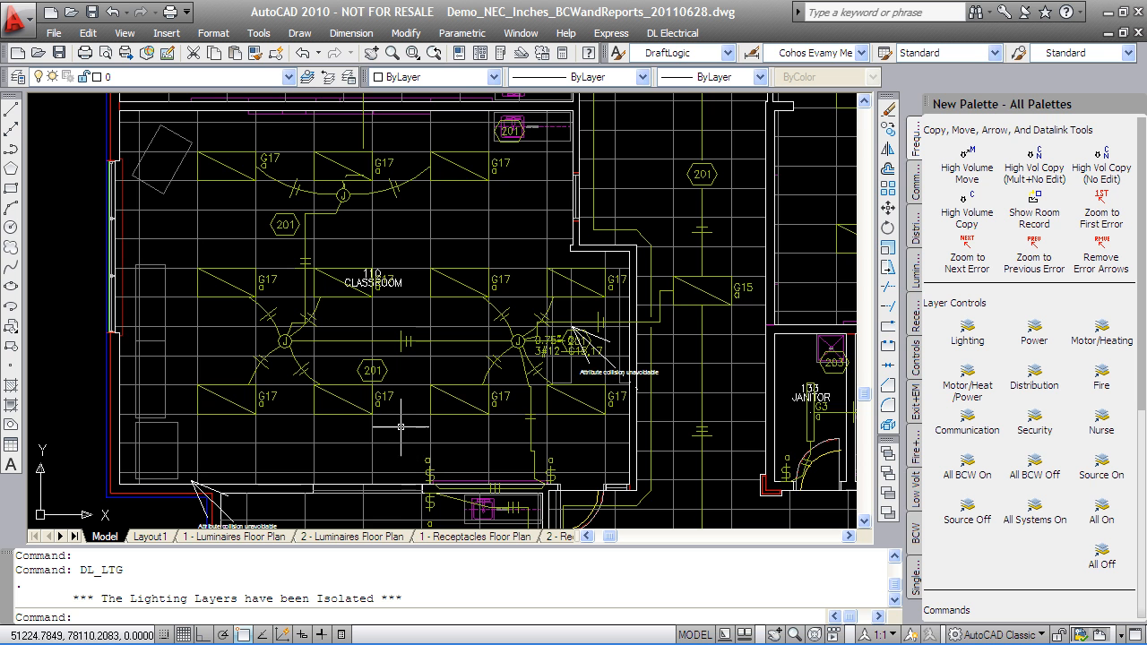
scroll(618, 363, "up", 5)
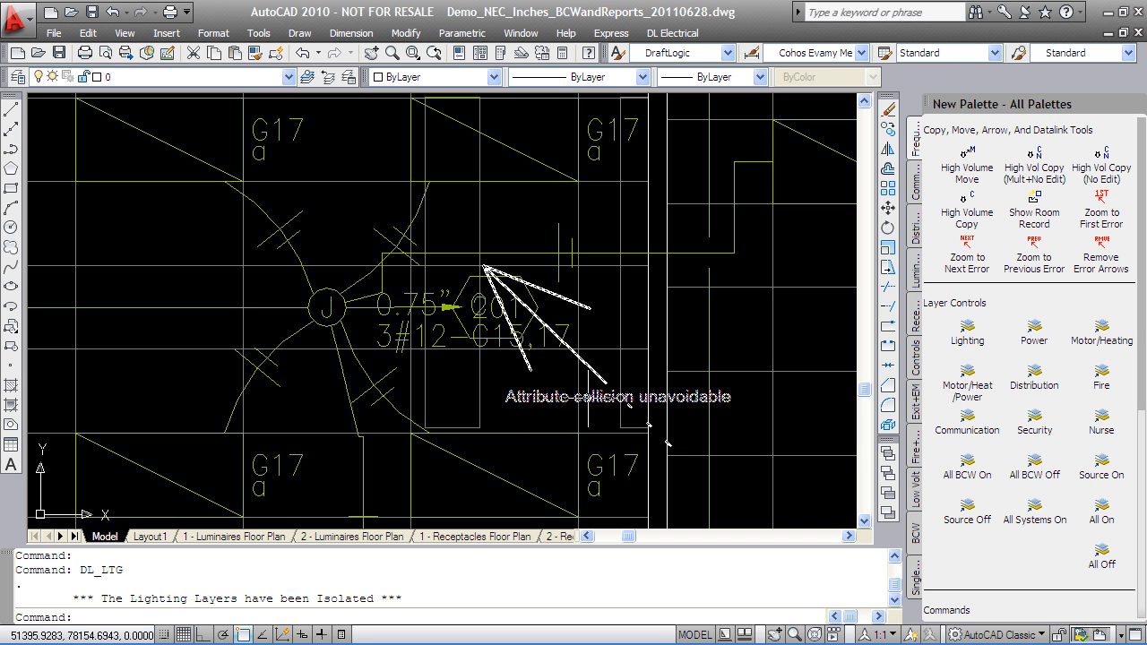
- Isolate the power layers and inspect the annotation beside a D11 wall receptacle up close
left_click(1035, 331)
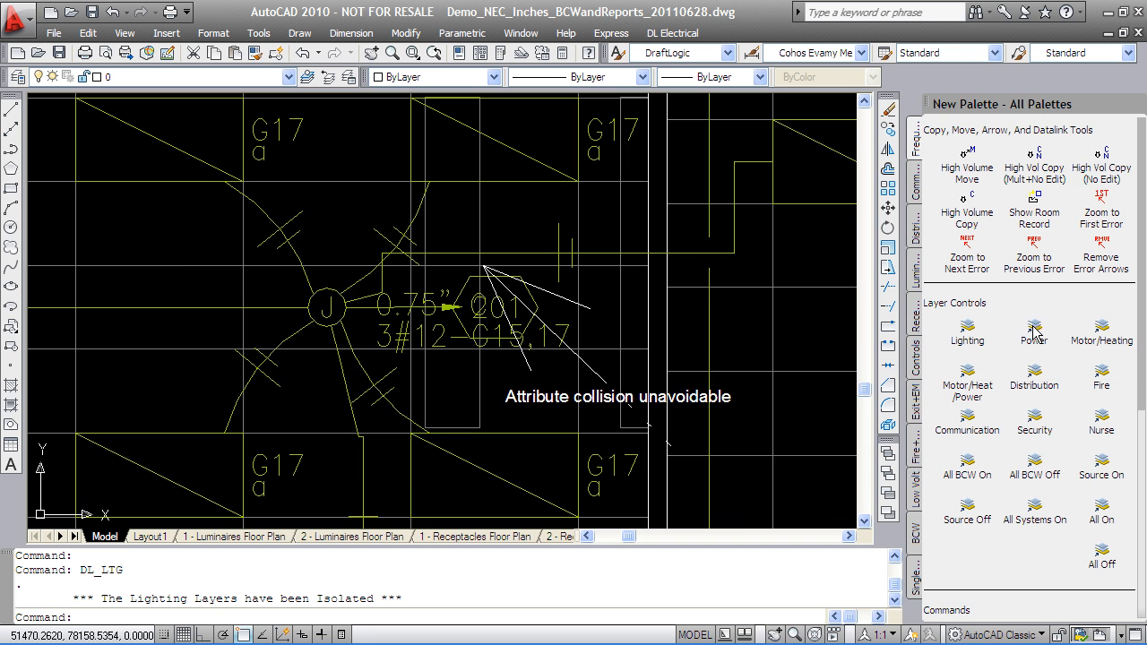
scroll(410, 348, "down", 3)
middle_click_drag(421, 264, 572, 447)
scroll(328, 251, "up", 2)
middle_click_drag(301, 234, 320, 321)
scroll(518, 466, "up", 5)
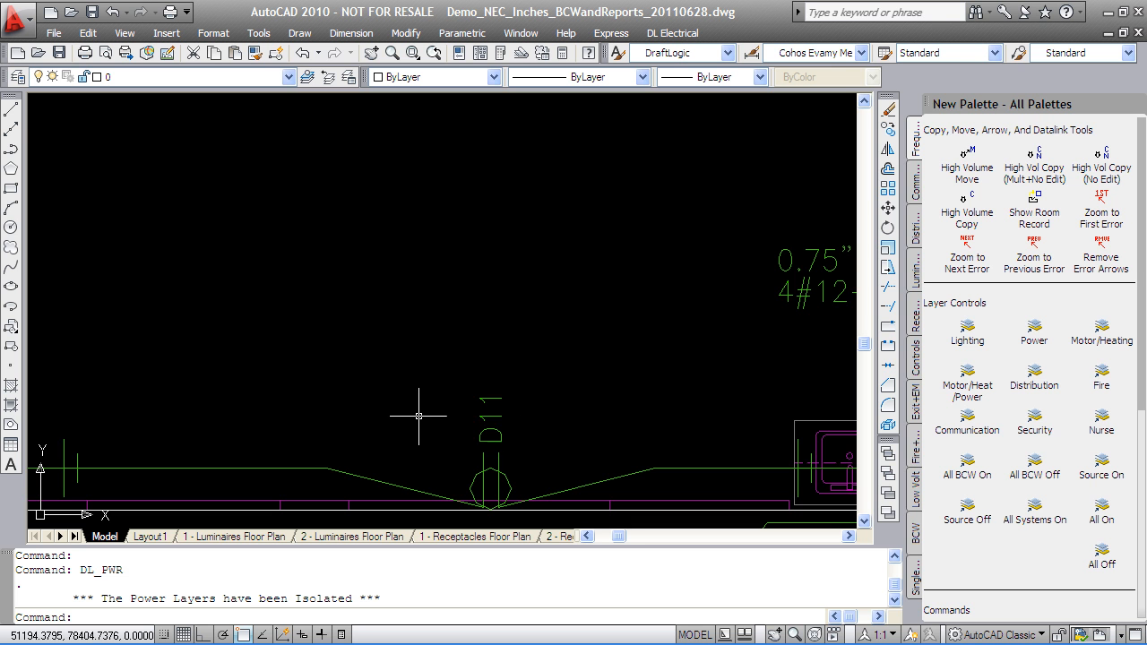
- Examine the receptacle circuit tags and home run labels along the walls of classrooms 108, 107 and 105
middle_click_drag(175, 411, 443, 364)
middle_click_drag(250, 374, 478, 401)
scroll(422, 291, "up", 4)
scroll(450, 284, "down", 6)
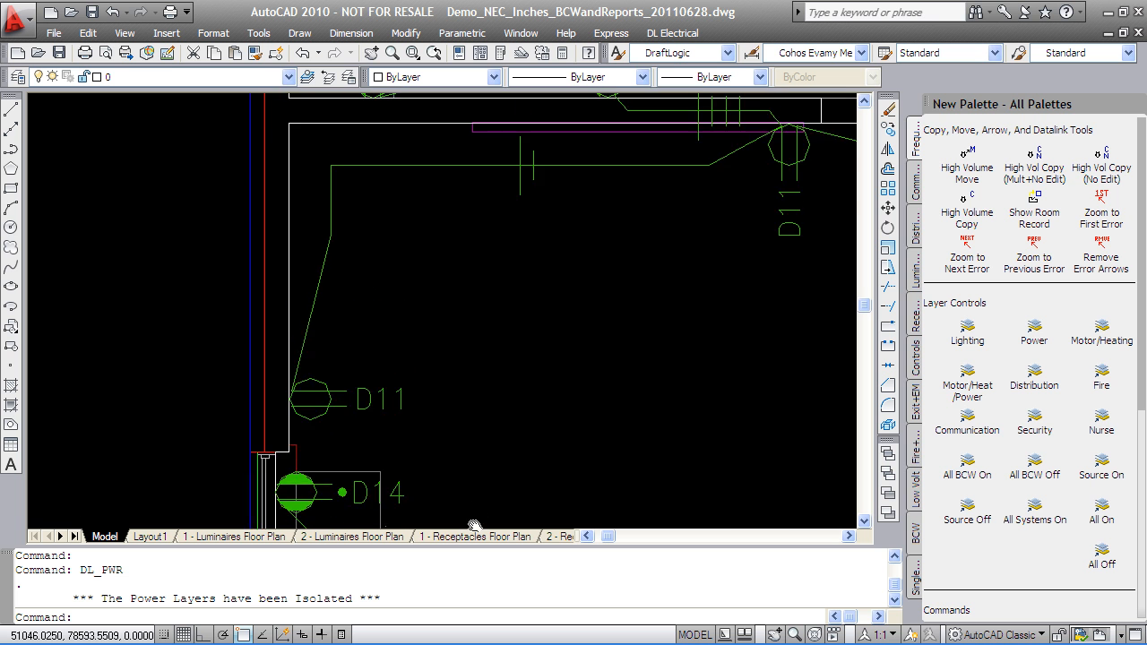
middle_click_drag(526, 317, 434, 472)
scroll(535, 322, "down", 4)
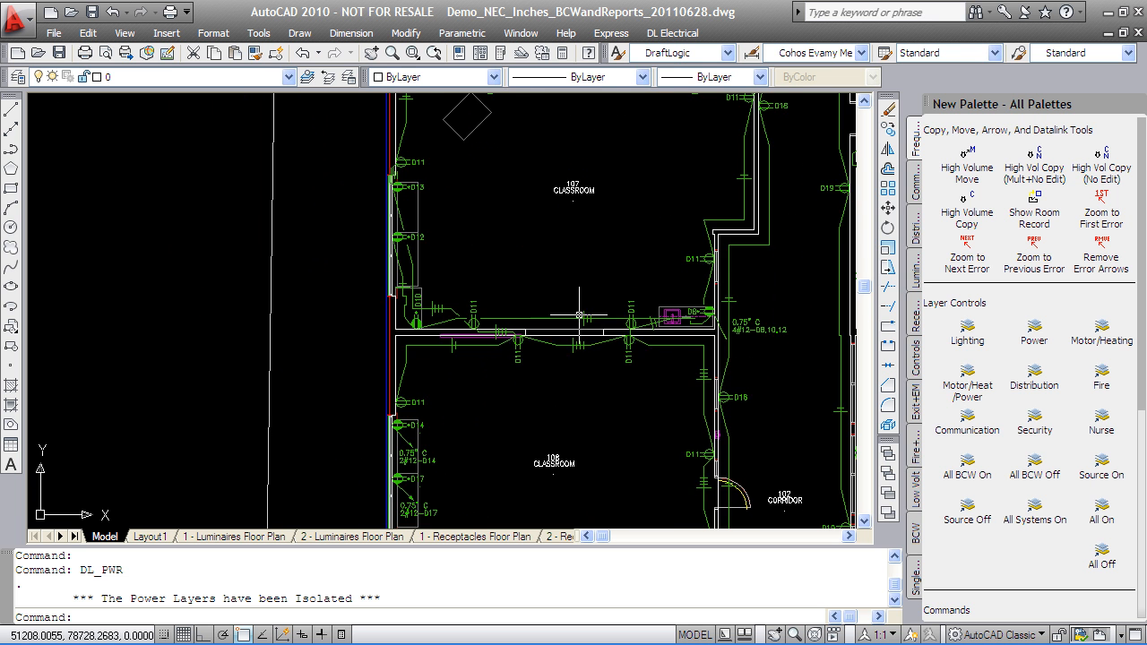
middle_click_drag(580, 315, 560, 458)
mouse_move(663, 311)
middle_mouse_down()
mouse_move(668, 466)
mouse_move(642, 396)
mouse_move(640, 426)
middle_mouse_up()
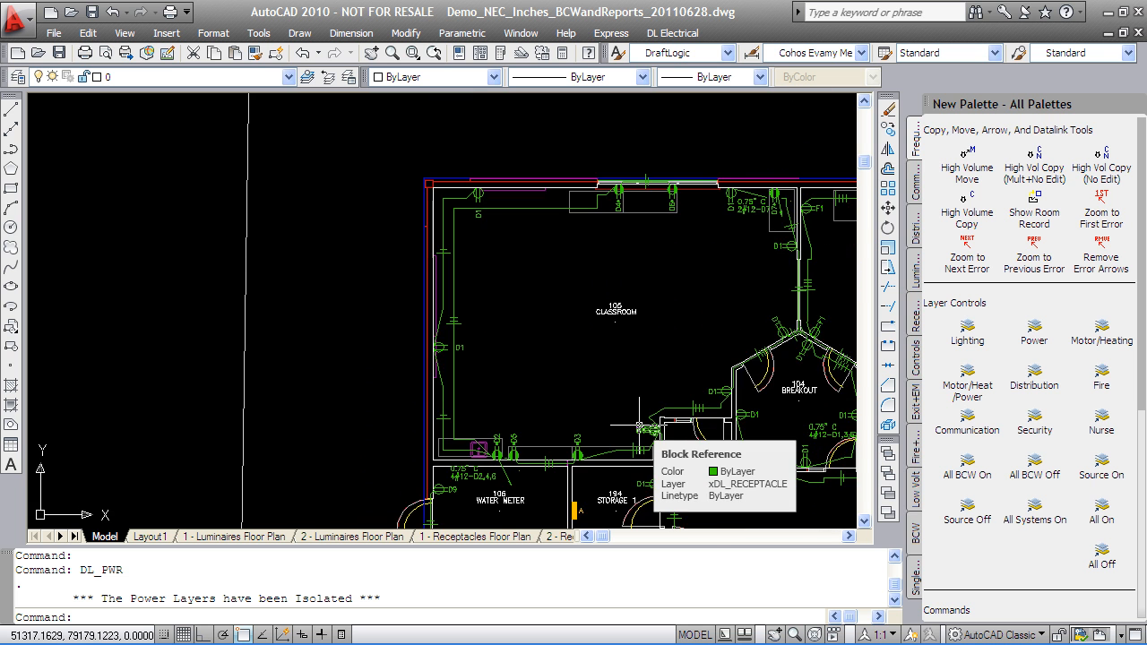